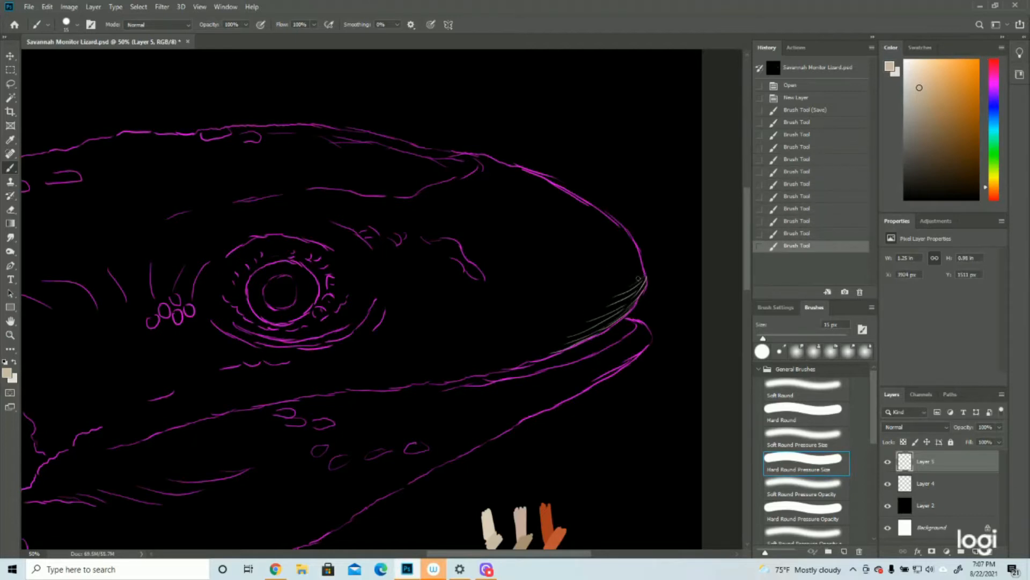
# Step: Brush thin tan contour strokes from the lizard's snout tip back along the upper lip
pyautogui.moveTo(646, 272)
pyautogui.mouseDown()
pyautogui.moveTo(578, 297)
pyautogui.moveTo(555, 318)
pyautogui.mouseUp()
pyautogui.moveTo(617, 292); pyautogui.dragTo(558, 312)
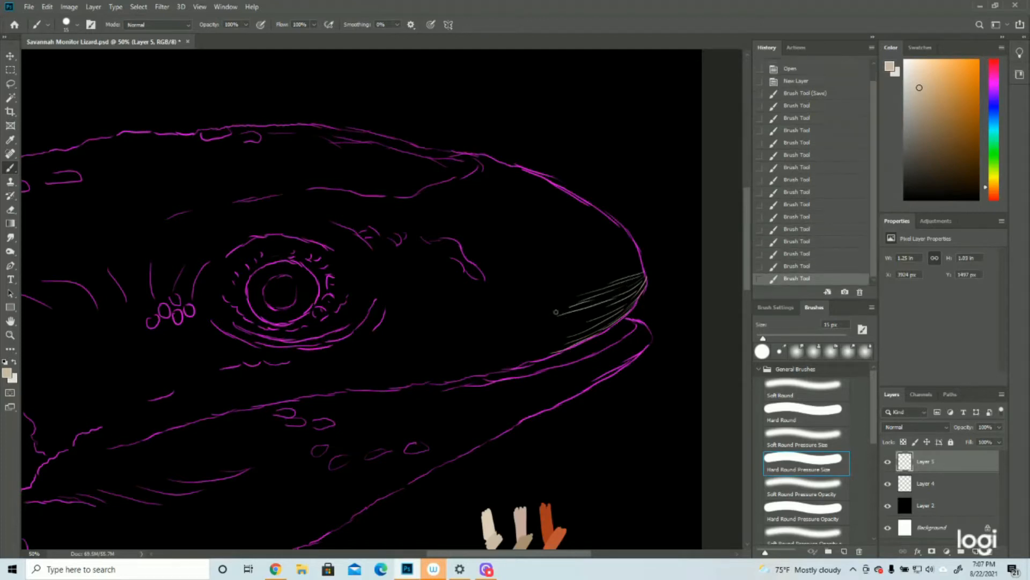
pyautogui.moveTo(633, 285); pyautogui.dragTo(520, 326)
pyautogui.moveTo(590, 322); pyautogui.dragTo(531, 344)
pyautogui.moveTo(628, 290)
pyautogui.mouseDown()
pyautogui.moveTo(504, 348)
pyautogui.moveTo(488, 341)
pyautogui.mouseUp()
pyautogui.moveTo(561, 342)
pyautogui.mouseDown()
pyautogui.moveTo(509, 363)
pyautogui.moveTo(537, 361)
pyautogui.moveTo(477, 372)
pyautogui.mouseUp()
pyautogui.moveTo(525, 346); pyautogui.dragTo(405, 384)
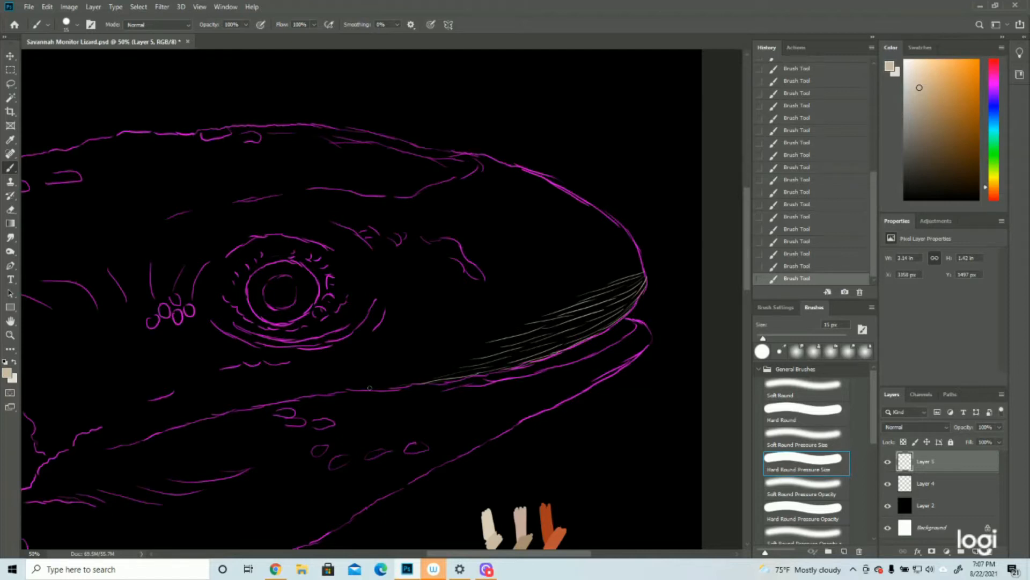
# Step: Brush contour strokes along the sloping top edge of the snout and back from the front of the nose
pyautogui.moveTo(477, 158); pyautogui.dragTo(556, 190)
pyautogui.moveTo(507, 164)
pyautogui.mouseDown()
pyautogui.moveTo(558, 196)
pyautogui.moveTo(544, 182)
pyautogui.moveTo(554, 180)
pyautogui.moveTo(600, 220)
pyautogui.moveTo(525, 183)
pyautogui.moveTo(610, 227)
pyautogui.mouseUp()
pyautogui.moveTo(573, 198)
pyautogui.mouseDown()
pyautogui.moveTo(631, 238)
pyautogui.moveTo(581, 218)
pyautogui.mouseUp()
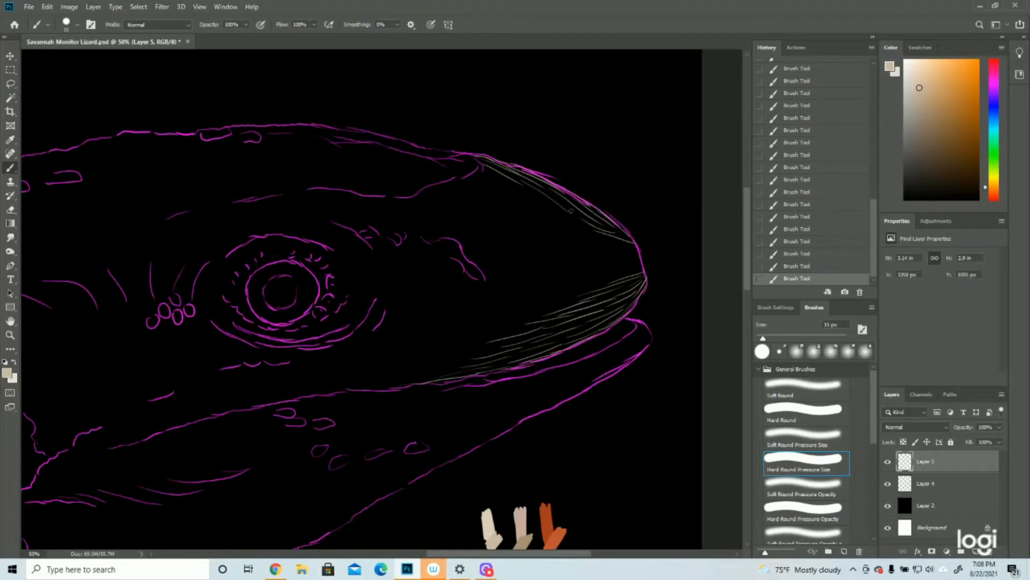
pyautogui.moveTo(638, 249); pyautogui.dragTo(579, 248)
pyautogui.moveTo(641, 264)
pyautogui.mouseDown()
pyautogui.moveTo(569, 279)
pyautogui.moveTo(549, 295)
pyautogui.mouseUp()
pyautogui.moveTo(615, 258)
pyautogui.mouseDown()
pyautogui.moveTo(542, 266)
pyautogui.moveTo(486, 297)
pyautogui.mouseUp()
pyautogui.moveTo(545, 280); pyautogui.dragTo(483, 298)
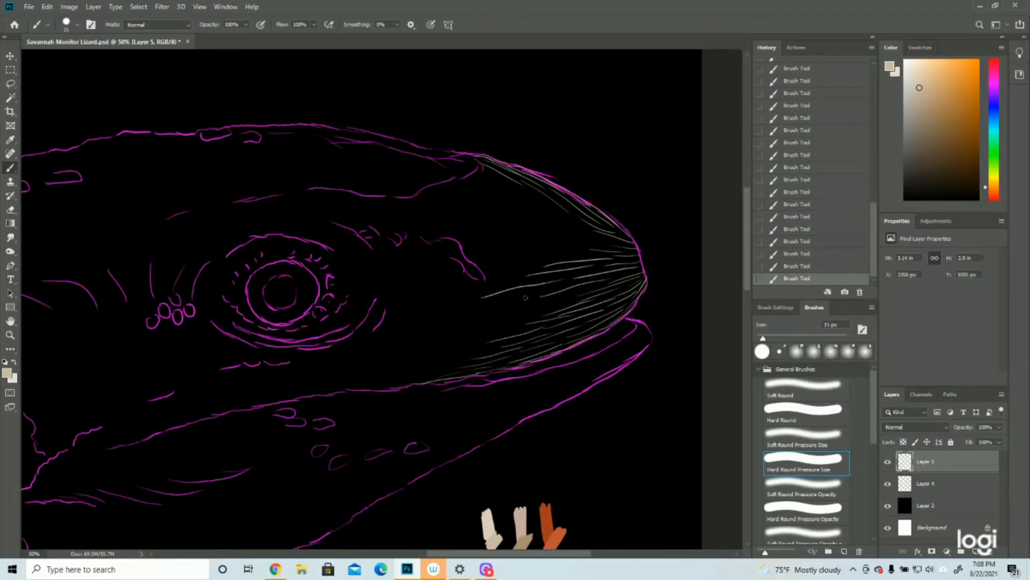
# Step: Extend the flowing strokes from mid-snout back along the upper jaw to below the eye
pyautogui.moveTo(556, 301)
pyautogui.mouseDown()
pyautogui.moveTo(462, 311)
pyautogui.moveTo(460, 332)
pyautogui.moveTo(452, 321)
pyautogui.mouseUp()
pyautogui.moveTo(516, 332); pyautogui.dragTo(418, 342)
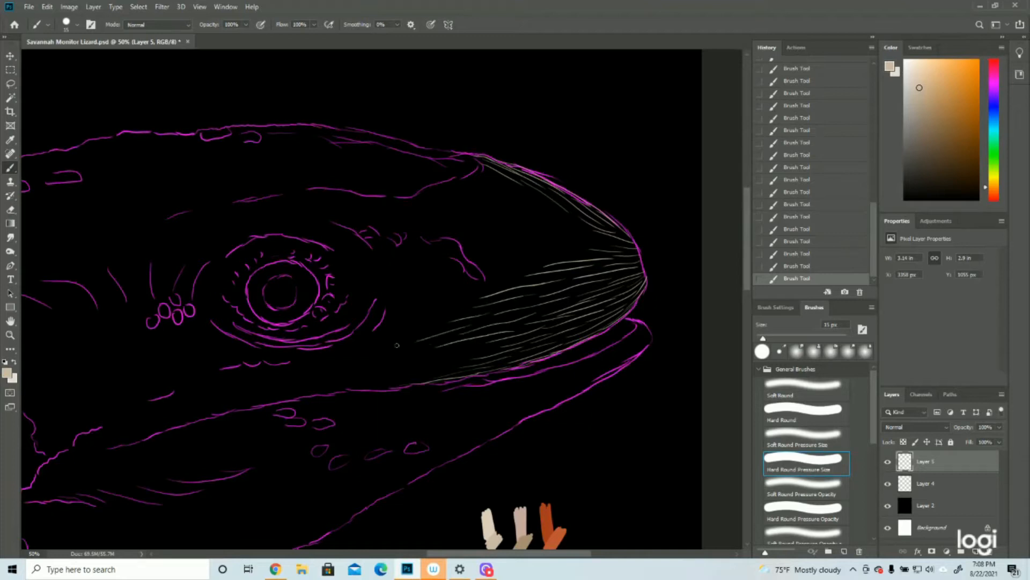
pyautogui.moveTo(483, 344); pyautogui.dragTo(361, 374)
pyautogui.moveTo(453, 366)
pyautogui.mouseDown()
pyautogui.moveTo(367, 394)
pyautogui.moveTo(348, 382)
pyautogui.moveTo(313, 387)
pyautogui.moveTo(354, 393)
pyautogui.moveTo(287, 396)
pyautogui.mouseUp()
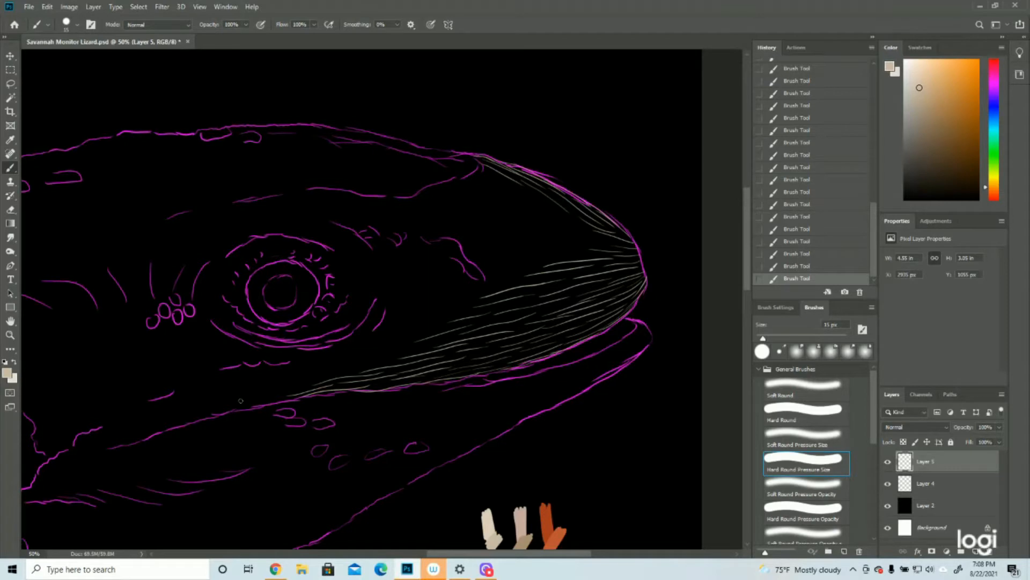
# Step: Brush thin strokes along the ridge of the forehead just behind the snout
pyautogui.moveTo(479, 156); pyautogui.dragTo(406, 151)
pyautogui.moveTo(441, 157); pyautogui.dragTo(393, 143)
pyautogui.moveTo(323, 126)
pyautogui.mouseDown()
pyautogui.moveTo(484, 163)
pyautogui.moveTo(455, 156)
pyautogui.mouseUp()
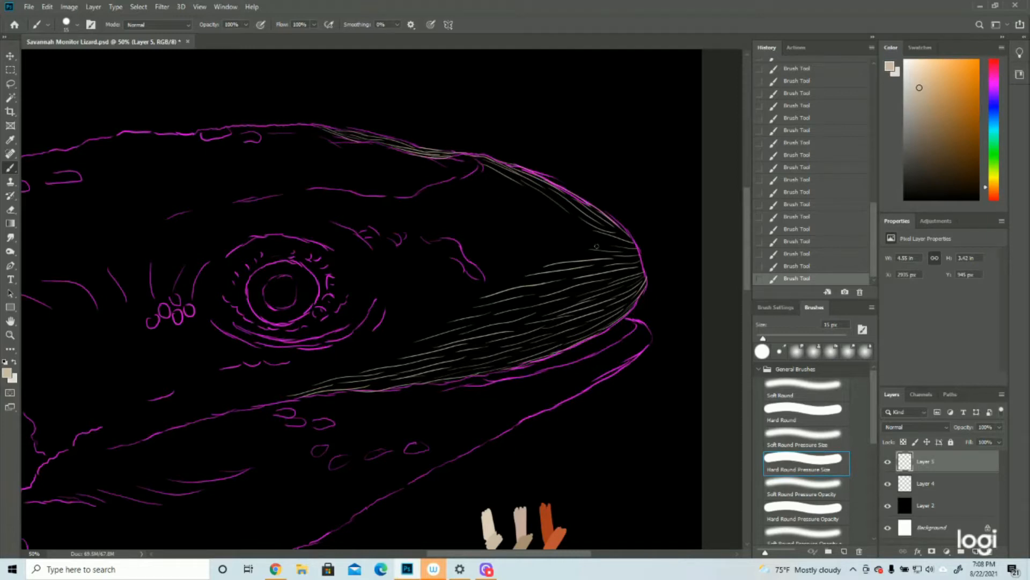
# Step: Fill the upper and middle snout with contour strokes and carry them back across the cheek under the eye
pyautogui.moveTo(532, 231)
pyautogui.mouseDown()
pyautogui.moveTo(570, 225)
pyautogui.moveTo(487, 204)
pyautogui.mouseUp()
pyautogui.moveTo(552, 210)
pyautogui.mouseDown()
pyautogui.moveTo(477, 173)
pyautogui.moveTo(452, 174)
pyautogui.mouseUp()
pyautogui.moveTo(587, 247)
pyautogui.mouseDown()
pyautogui.moveTo(486, 257)
pyautogui.moveTo(487, 281)
pyautogui.moveTo(380, 341)
pyautogui.moveTo(290, 363)
pyautogui.mouseUp()
pyautogui.moveTo(367, 361); pyautogui.dragTo(269, 379)
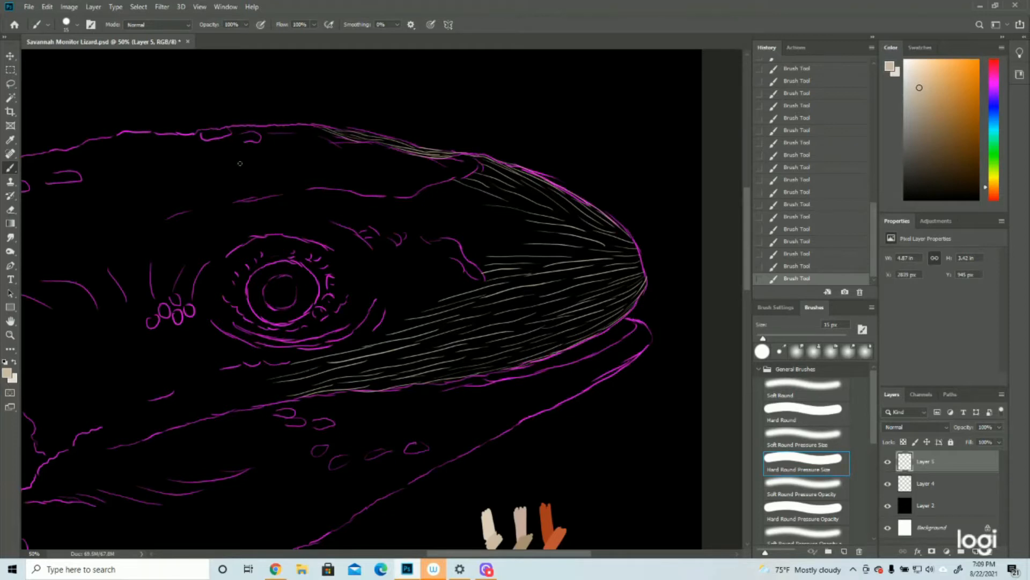
# Step: Brush contour strokes beneath the brow ridge, flowing forward above the nostril into the snout
pyautogui.moveTo(357, 202)
pyautogui.mouseDown()
pyautogui.moveTo(290, 197)
pyautogui.moveTo(445, 203)
pyautogui.mouseUp()
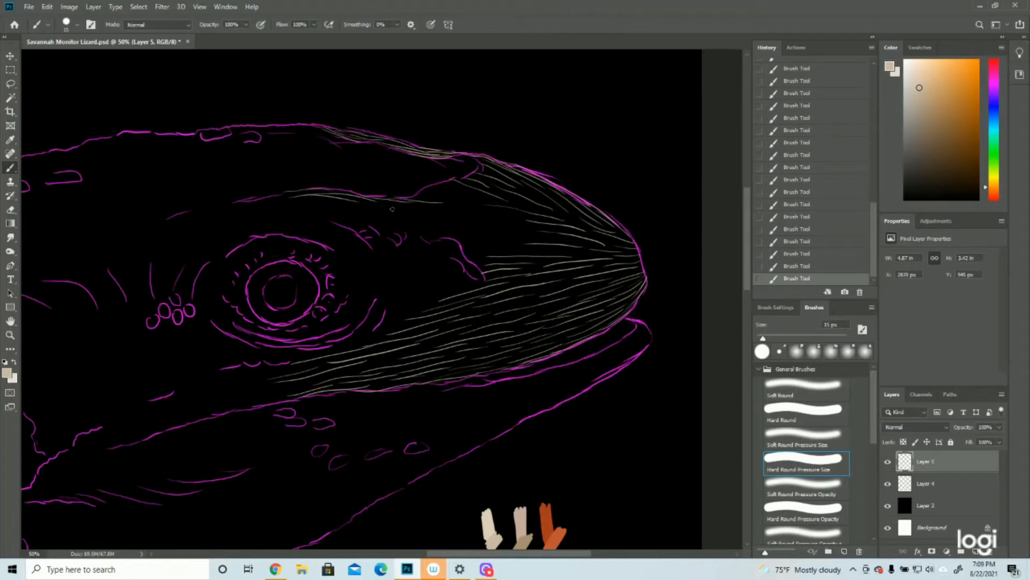
pyautogui.moveTo(347, 213); pyautogui.dragTo(470, 217)
pyautogui.moveTo(414, 195)
pyautogui.mouseDown()
pyautogui.moveTo(488, 209)
pyautogui.moveTo(462, 187)
pyautogui.moveTo(507, 204)
pyautogui.mouseUp()
pyautogui.moveTo(407, 225); pyautogui.dragTo(538, 232)
pyautogui.moveTo(454, 208); pyautogui.dragTo(531, 220)
pyautogui.moveTo(466, 243); pyautogui.dragTo(546, 241)
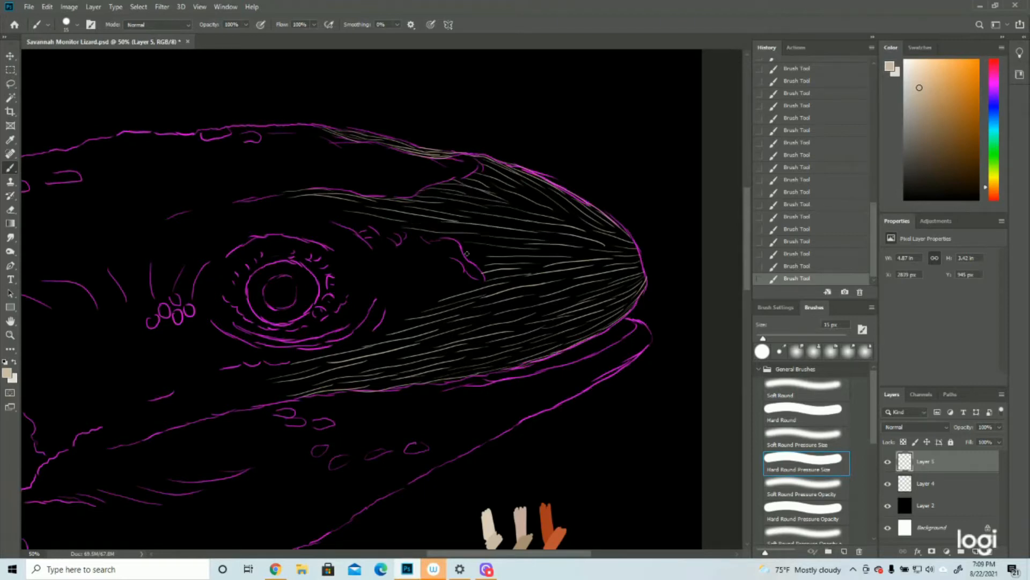
pyautogui.moveTo(470, 250)
pyautogui.mouseDown()
pyautogui.moveTo(508, 249)
pyautogui.moveTo(501, 260)
pyautogui.mouseUp()
pyautogui.moveTo(381, 226)
pyautogui.mouseDown()
pyautogui.moveTo(328, 223)
pyautogui.moveTo(277, 202)
pyautogui.mouseUp()
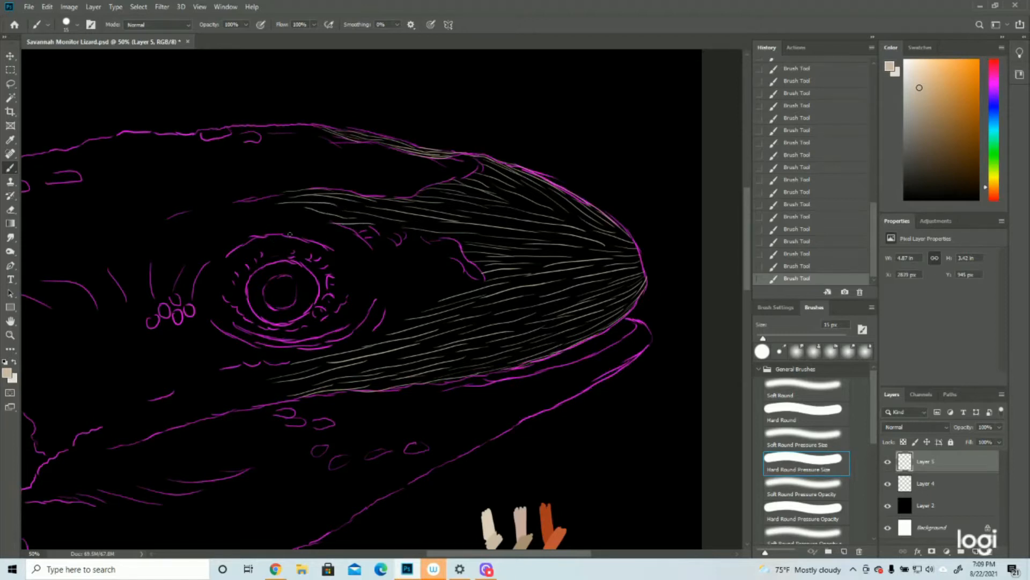
# Step: Fill the area between the front of the eye and the nostril with curved contour strokes
pyautogui.moveTo(309, 235); pyautogui.dragTo(359, 260)
pyautogui.moveTo(334, 227)
pyautogui.mouseDown()
pyautogui.moveTo(383, 264)
pyautogui.moveTo(341, 264)
pyautogui.moveTo(328, 250)
pyautogui.moveTo(364, 275)
pyautogui.moveTo(349, 256)
pyautogui.moveTo(369, 268)
pyautogui.moveTo(349, 266)
pyautogui.moveTo(408, 279)
pyautogui.mouseUp()
pyautogui.moveTo(356, 258); pyautogui.dragTo(404, 270)
pyautogui.moveTo(333, 276)
pyautogui.mouseDown()
pyautogui.moveTo(388, 282)
pyautogui.moveTo(399, 296)
pyautogui.moveTo(423, 289)
pyautogui.moveTo(427, 298)
pyautogui.moveTo(457, 283)
pyautogui.mouseUp()
pyautogui.moveTo(387, 278)
pyautogui.mouseDown()
pyautogui.moveTo(458, 270)
pyautogui.moveTo(482, 284)
pyautogui.mouseUp()
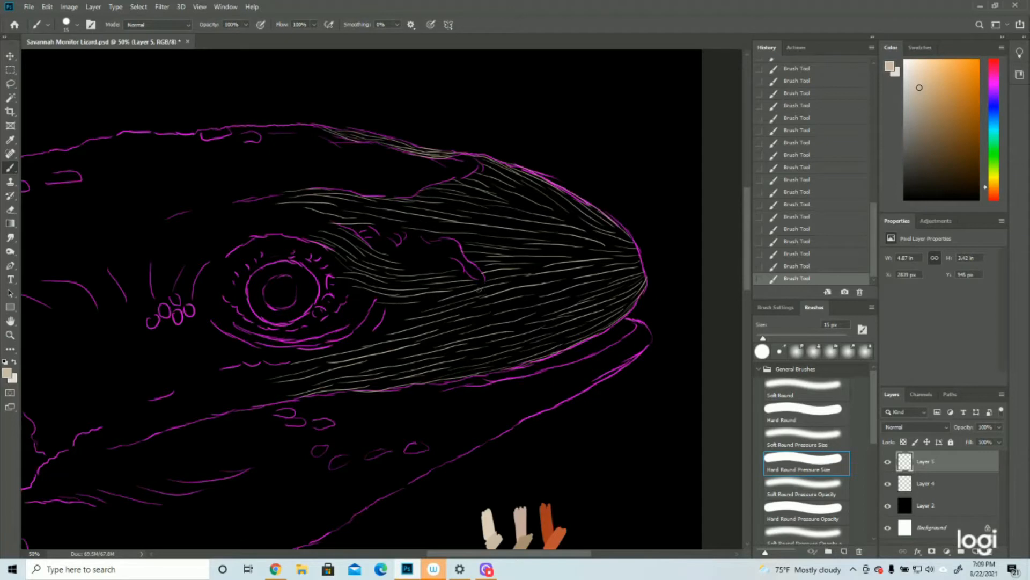
pyautogui.moveTo(347, 228)
pyautogui.mouseDown()
pyautogui.moveTo(391, 246)
pyautogui.moveTo(431, 241)
pyautogui.mouseUp()
pyautogui.moveTo(375, 223); pyautogui.dragTo(451, 243)
pyautogui.moveTo(391, 262)
pyautogui.mouseDown()
pyautogui.moveTo(456, 258)
pyautogui.moveTo(448, 268)
pyautogui.moveTo(458, 258)
pyautogui.moveTo(435, 254)
pyautogui.mouseUp()
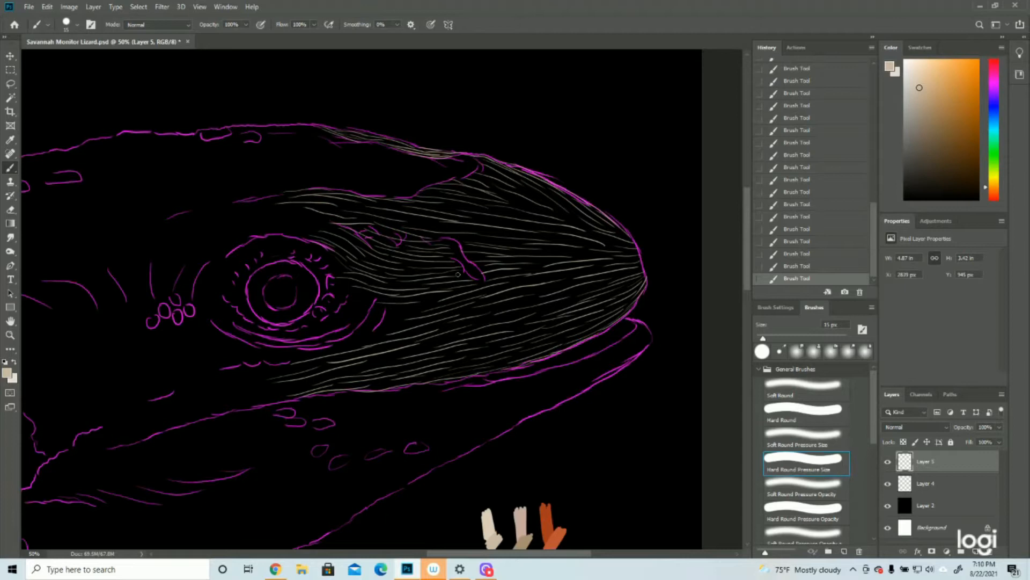
# Step: Brush short curved strokes around the front, lower front and upper rim of the eye
pyautogui.moveTo(408, 314)
pyautogui.mouseDown()
pyautogui.moveTo(346, 311)
pyautogui.moveTo(338, 297)
pyautogui.mouseUp()
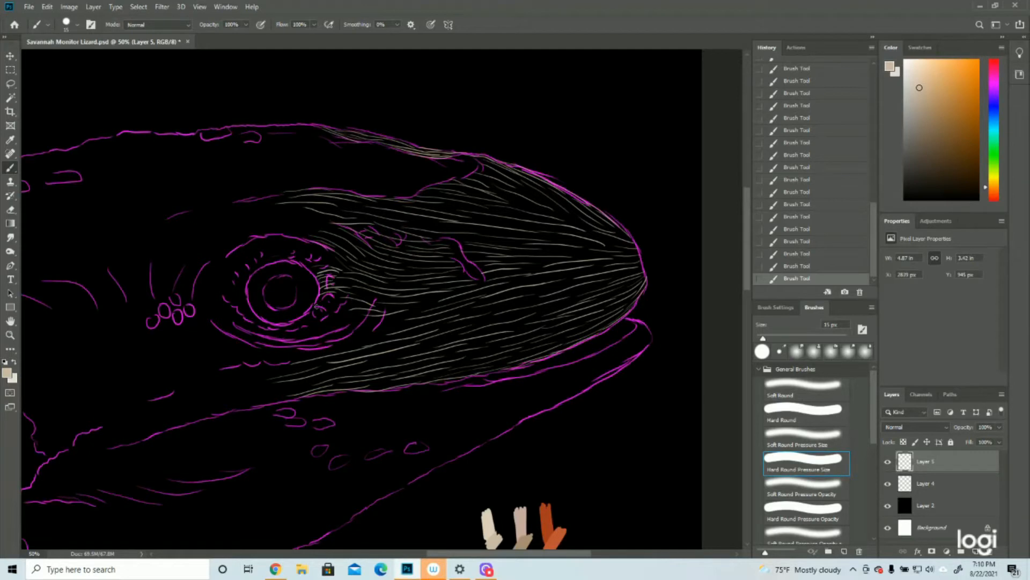
pyautogui.moveTo(317, 314); pyautogui.dragTo(353, 295)
pyautogui.moveTo(303, 323)
pyautogui.mouseDown()
pyautogui.moveTo(324, 308)
pyautogui.moveTo(337, 323)
pyautogui.moveTo(365, 311)
pyautogui.mouseUp()
pyautogui.moveTo(315, 340)
pyautogui.mouseDown()
pyautogui.moveTo(365, 340)
pyautogui.moveTo(374, 324)
pyautogui.moveTo(422, 322)
pyautogui.mouseUp()
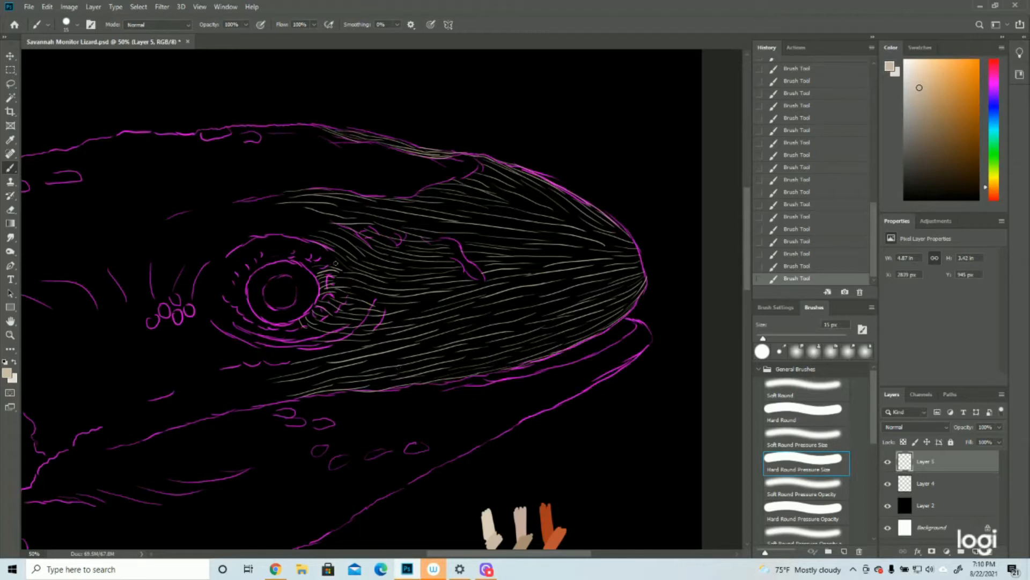
pyautogui.moveTo(334, 261)
pyautogui.mouseDown()
pyautogui.moveTo(300, 259)
pyautogui.moveTo(298, 245)
pyautogui.moveTo(288, 260)
pyautogui.moveTo(275, 242)
pyautogui.moveTo(266, 262)
pyautogui.moveTo(276, 262)
pyautogui.mouseUp()
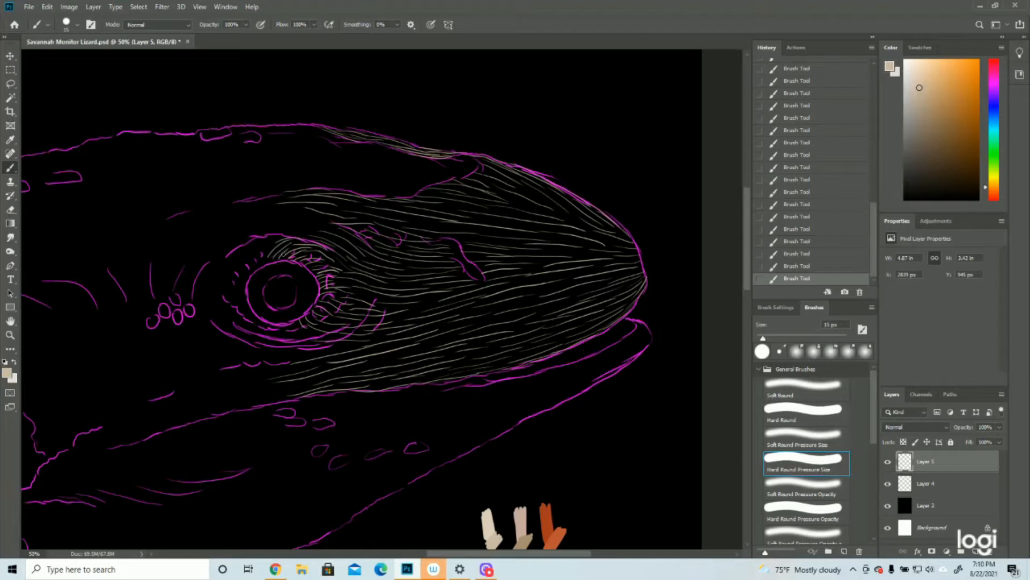
# Step: Brush long arching strokes over the eye along the brow and down behind it
pyautogui.moveTo(338, 229); pyautogui.dragTo(236, 238)
pyautogui.moveTo(320, 215)
pyautogui.mouseDown()
pyautogui.moveTo(241, 220)
pyautogui.moveTo(212, 241)
pyautogui.mouseUp()
pyautogui.moveTo(293, 194)
pyautogui.mouseDown()
pyautogui.moveTo(220, 210)
pyautogui.moveTo(178, 243)
pyautogui.mouseUp()
pyautogui.moveTo(223, 209); pyautogui.dragTo(145, 232)
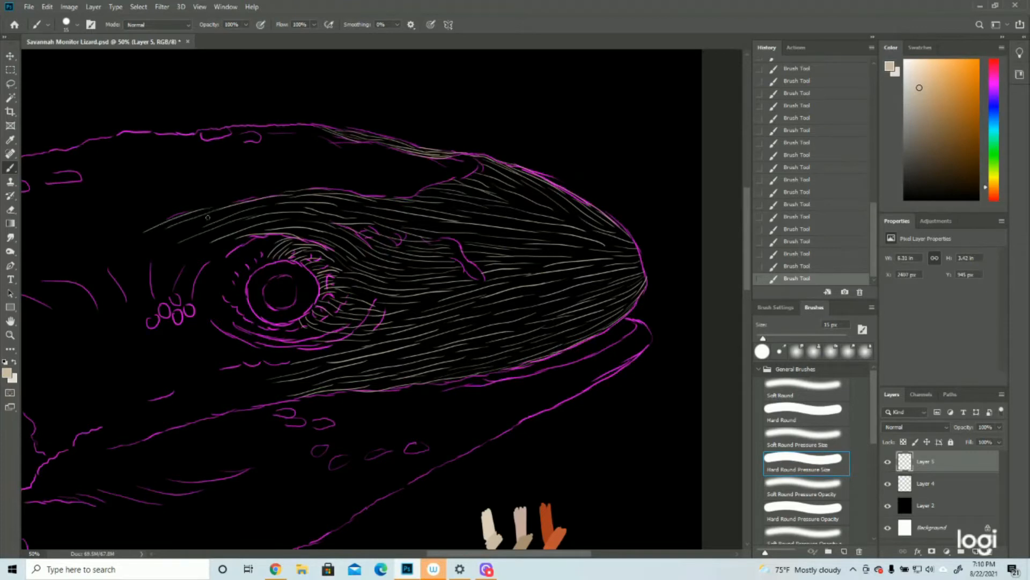
pyautogui.moveTo(212, 215); pyautogui.dragTo(155, 245)
pyautogui.moveTo(238, 224)
pyautogui.mouseDown()
pyautogui.moveTo(182, 257)
pyautogui.moveTo(216, 262)
pyautogui.moveTo(183, 280)
pyautogui.mouseUp()
pyautogui.moveTo(226, 242); pyautogui.dragTo(176, 284)
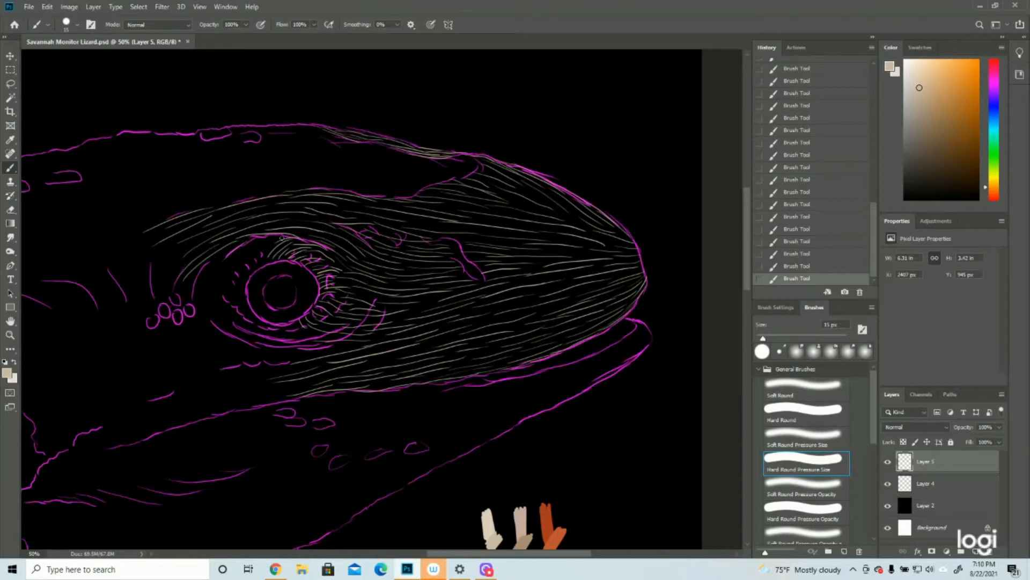
# Step: Add short contour strokes around the back and lower rim of the eye and just beneath it
pyautogui.moveTo(271, 246)
pyautogui.mouseDown()
pyautogui.moveTo(263, 268)
pyautogui.moveTo(234, 263)
pyautogui.mouseUp()
pyautogui.moveTo(256, 265); pyautogui.dragTo(233, 282)
pyautogui.moveTo(228, 255); pyautogui.dragTo(195, 280)
pyautogui.moveTo(286, 325)
pyautogui.mouseDown()
pyautogui.moveTo(321, 337)
pyautogui.moveTo(262, 354)
pyautogui.mouseUp()
pyautogui.moveTo(248, 301); pyautogui.dragTo(200, 317)
pyautogui.moveTo(293, 328); pyautogui.dragTo(224, 352)
pyautogui.moveTo(266, 352); pyautogui.dragTo(212, 361)
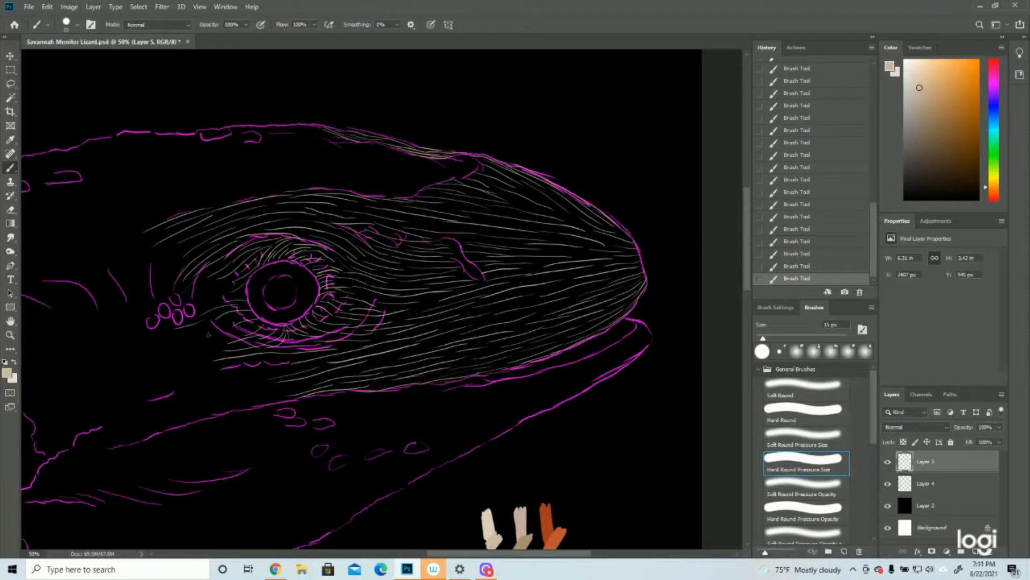
# Step: Step back in the history to before the latest strokes below and behind the eye
pyautogui.click(806, 232)
pyautogui.click(797, 183)
pyautogui.click(787, 135)
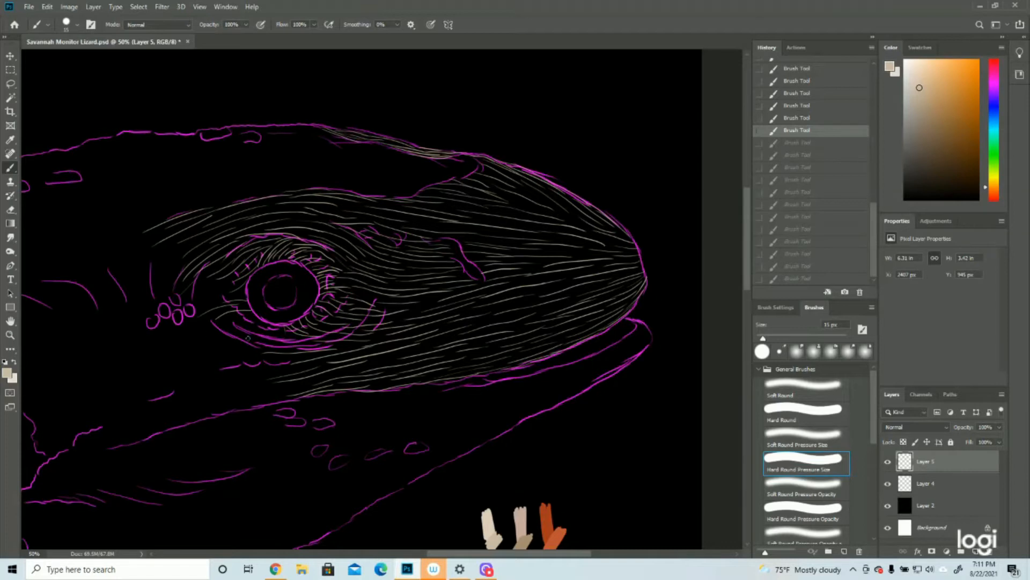
# Step: Restore the contour strokes along the lower eyelid
pyautogui.hotkey('ctrl', 'shift', 'z')
pyautogui.hotkey('ctrl', 'shift', 'z')
pyautogui.hotkey('ctrl', 'shift', 'z')
pyautogui.hotkey('ctrl', 'shift', 'z')
pyautogui.hotkey('ctrl', 'shift', 'z')
pyautogui.hotkey('ctrl', 'shift', 'z')
pyautogui.hotkey('ctrl', 'shift', 'z')
pyautogui.hotkey('ctrl', 'shift', 'z')
pyautogui.hotkey('ctrl', 'shift', 'z')
pyautogui.hotkey('ctrl', 'shift', 'z')
pyautogui.hotkey('ctrl', 'shift', 'z')
pyautogui.hotkey('ctrl', 'shift', 'z')
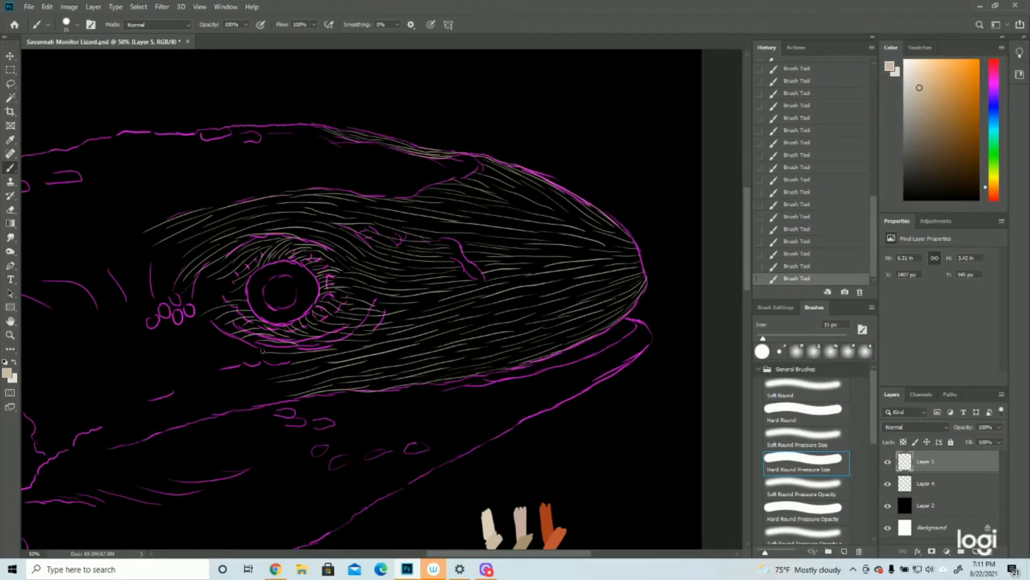
# Step: Brush contour strokes behind and below the eye and along the rear of the upper jaw
pyautogui.moveTo(245, 321); pyautogui.dragTo(204, 339)
pyautogui.moveTo(285, 362)
pyautogui.mouseDown()
pyautogui.moveTo(207, 368)
pyautogui.moveTo(268, 350)
pyautogui.moveTo(186, 352)
pyautogui.moveTo(165, 371)
pyautogui.mouseUp()
pyautogui.moveTo(241, 281); pyautogui.dragTo(186, 301)
pyautogui.moveTo(217, 312); pyautogui.dragTo(164, 343)
pyautogui.moveTo(244, 395); pyautogui.dragTo(93, 449)
pyautogui.moveTo(223, 413); pyautogui.dragTo(98, 452)
# Step: Brush long strokes sweeping from behind the eye down toward the corner of the mouth
pyautogui.scroll(-5, 382, 299)
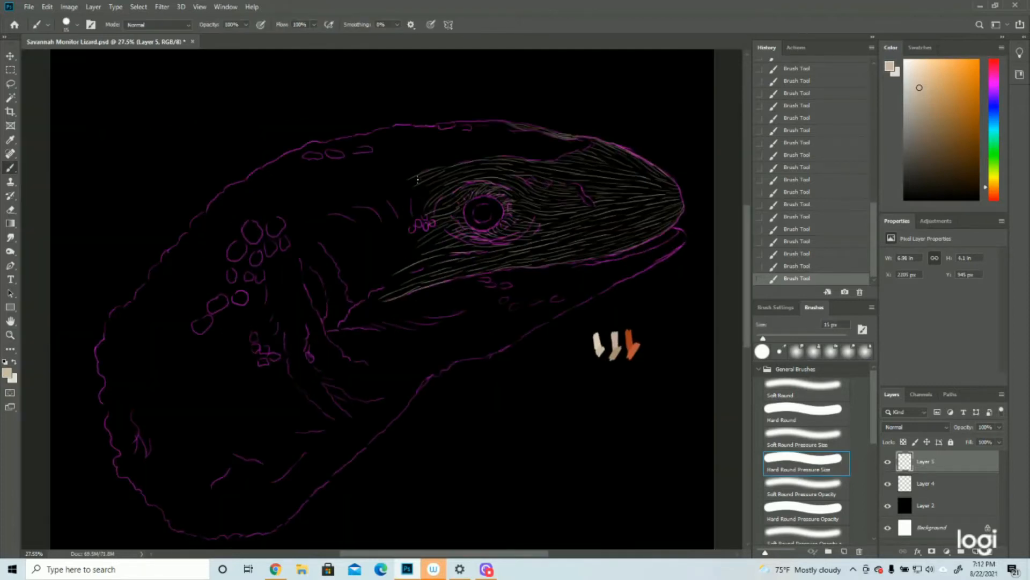
pyautogui.moveTo(410, 185)
pyautogui.mouseDown()
pyautogui.moveTo(381, 210)
pyautogui.moveTo(393, 217)
pyautogui.moveTo(374, 216)
pyautogui.moveTo(366, 236)
pyautogui.mouseUp()
pyautogui.moveTo(424, 204); pyautogui.dragTo(376, 255)
pyautogui.moveTo(424, 232)
pyautogui.mouseDown()
pyautogui.moveTo(365, 268)
pyautogui.moveTo(399, 225)
pyautogui.moveTo(351, 256)
pyautogui.mouseUp()
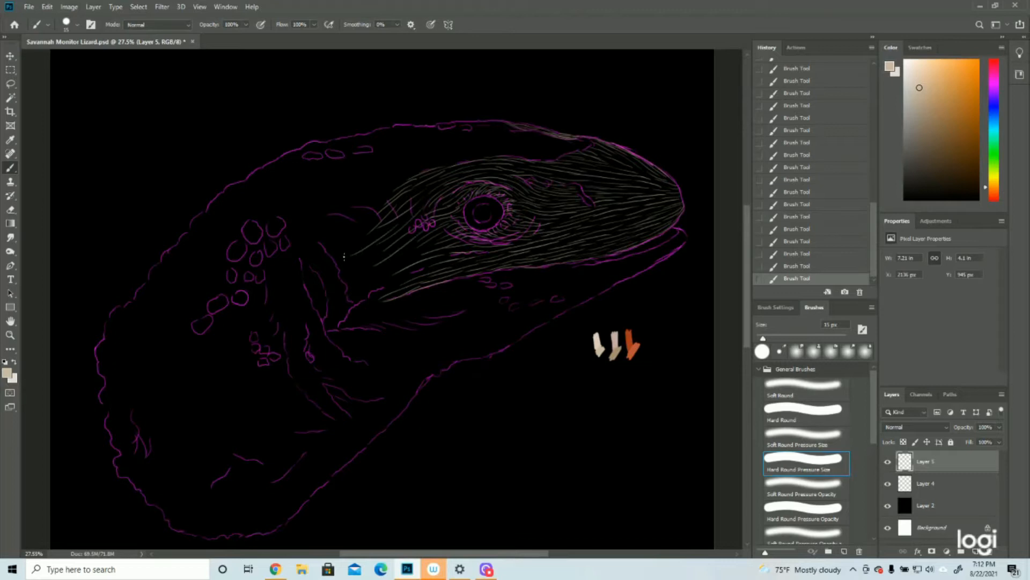
pyautogui.moveTo(419, 250)
pyautogui.mouseDown()
pyautogui.moveTo(351, 286)
pyautogui.moveTo(325, 311)
pyautogui.moveTo(326, 336)
pyautogui.mouseUp()
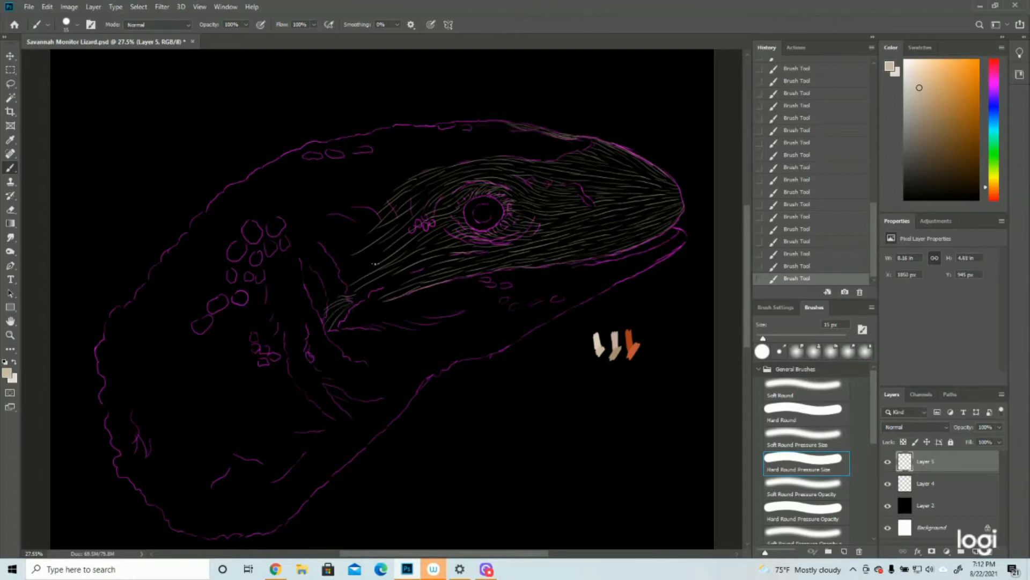
# Step: Brush curved strokes following the skin folds around and below the corner of the mouth
pyautogui.moveTo(356, 267); pyautogui.dragTo(329, 296)
pyautogui.moveTo(357, 258)
pyautogui.mouseDown()
pyautogui.moveTo(318, 275)
pyautogui.moveTo(293, 315)
pyautogui.moveTo(310, 371)
pyautogui.moveTo(341, 389)
pyautogui.mouseUp()
pyautogui.moveTo(338, 351)
pyautogui.mouseDown()
pyautogui.moveTo(322, 381)
pyautogui.moveTo(276, 374)
pyautogui.moveTo(287, 334)
pyautogui.moveTo(308, 332)
pyautogui.moveTo(305, 324)
pyautogui.moveTo(286, 344)
pyautogui.moveTo(303, 343)
pyautogui.moveTo(297, 362)
pyautogui.moveTo(311, 358)
pyautogui.moveTo(300, 380)
pyautogui.moveTo(314, 365)
pyautogui.moveTo(304, 398)
pyautogui.mouseUp()
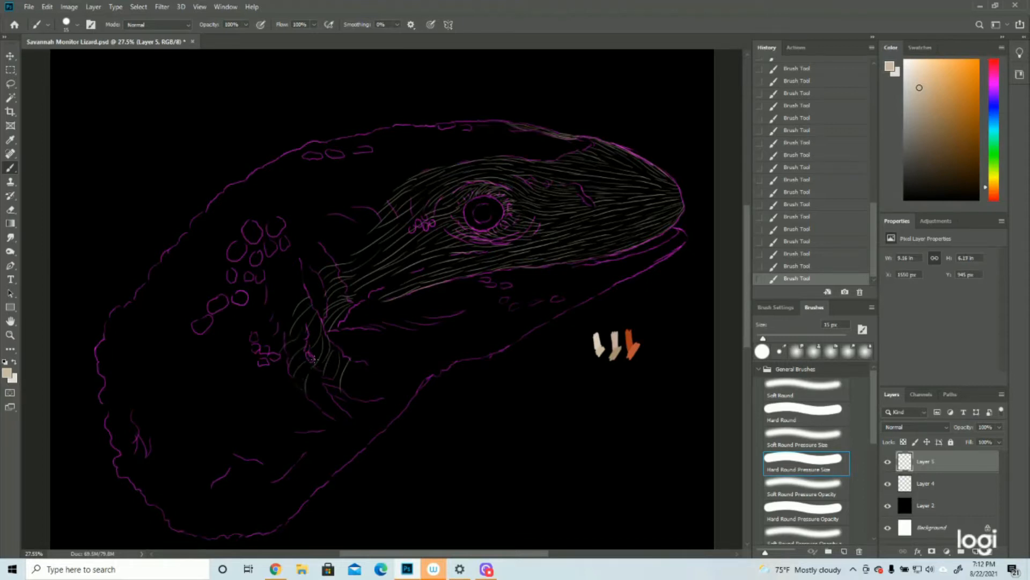
pyautogui.moveTo(298, 376); pyautogui.dragTo(289, 404)
pyautogui.moveTo(293, 365)
pyautogui.mouseDown()
pyautogui.moveTo(300, 390)
pyautogui.moveTo(325, 385)
pyautogui.moveTo(323, 375)
pyautogui.moveTo(329, 404)
pyautogui.moveTo(316, 400)
pyautogui.moveTo(303, 417)
pyautogui.moveTo(327, 428)
pyautogui.moveTo(323, 406)
pyautogui.moveTo(312, 437)
pyautogui.mouseUp()
pyautogui.moveTo(359, 362)
pyautogui.mouseDown()
pyautogui.moveTo(348, 390)
pyautogui.moveTo(362, 392)
pyautogui.mouseUp()
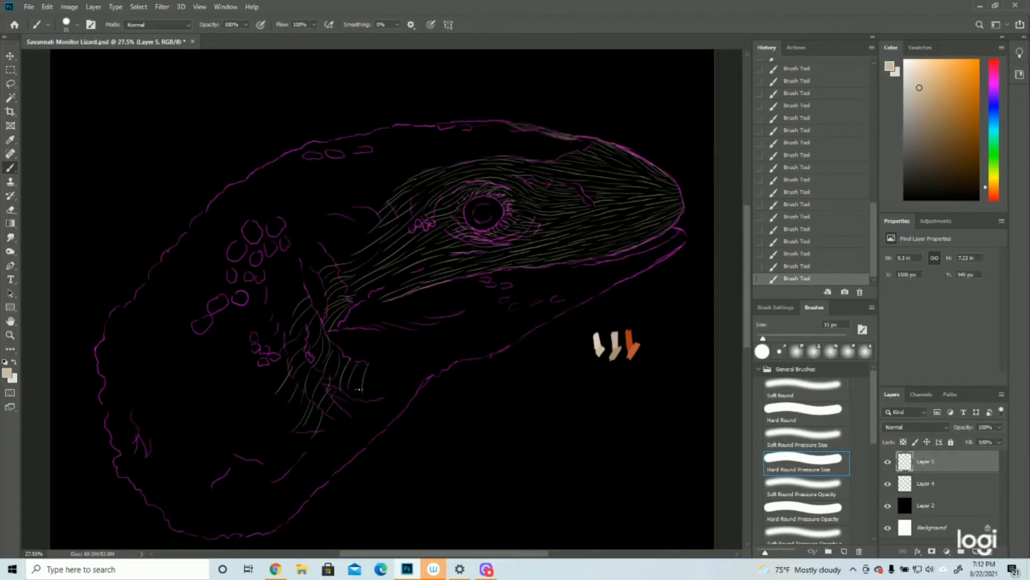
# Step: Brush curved contour strokes from the back of the jaw down over the throat
pyautogui.moveTo(365, 362)
pyautogui.mouseDown()
pyautogui.moveTo(350, 416)
pyautogui.moveTo(341, 396)
pyautogui.mouseUp()
pyautogui.moveTo(383, 362)
pyautogui.mouseDown()
pyautogui.moveTo(381, 389)
pyautogui.moveTo(422, 378)
pyautogui.moveTo(408, 401)
pyautogui.moveTo(361, 426)
pyautogui.mouseUp()
pyautogui.moveTo(392, 365)
pyautogui.mouseDown()
pyautogui.moveTo(382, 408)
pyautogui.moveTo(363, 422)
pyautogui.moveTo(352, 416)
pyautogui.moveTo(341, 457)
pyautogui.mouseUp()
pyautogui.moveTo(377, 427)
pyautogui.mouseDown()
pyautogui.moveTo(340, 462)
pyautogui.moveTo(293, 483)
pyautogui.mouseUp()
# Step: Brush long contour strokes along the underside of the lower jaw and below the lower lip
pyautogui.moveTo(681, 236); pyautogui.dragTo(411, 390)
pyautogui.moveTo(555, 309)
pyautogui.mouseDown()
pyautogui.moveTo(485, 331)
pyautogui.moveTo(531, 323)
pyautogui.moveTo(416, 365)
pyautogui.moveTo(457, 346)
pyautogui.moveTo(407, 384)
pyautogui.mouseUp()
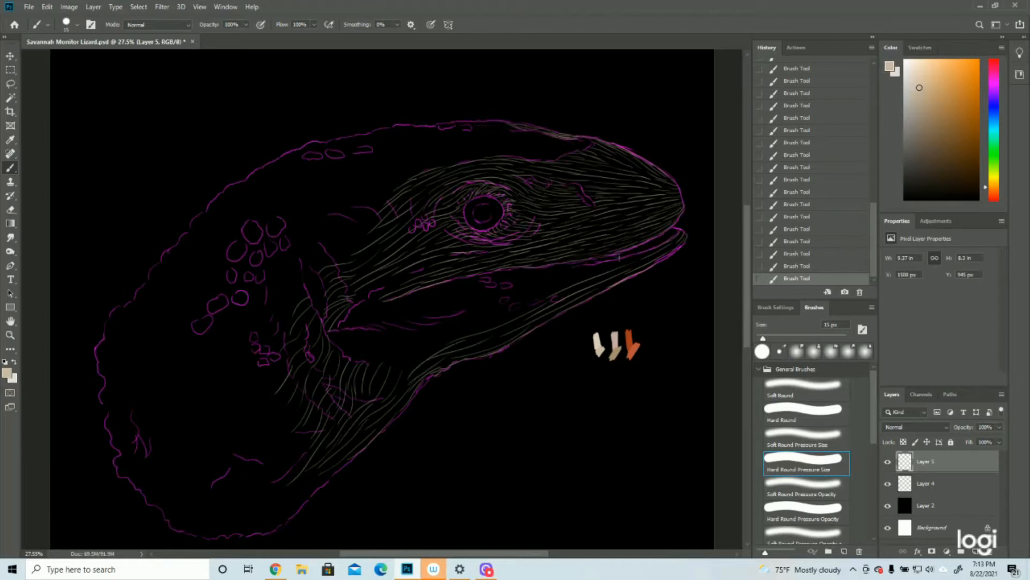
pyautogui.moveTo(619, 261); pyautogui.dragTo(498, 305)
pyautogui.moveTo(589, 260); pyautogui.dragTo(473, 303)
pyautogui.moveTo(536, 267)
pyautogui.mouseDown()
pyautogui.moveTo(447, 300)
pyautogui.moveTo(441, 312)
pyautogui.mouseUp()
pyautogui.moveTo(530, 289); pyautogui.dragTo(470, 311)
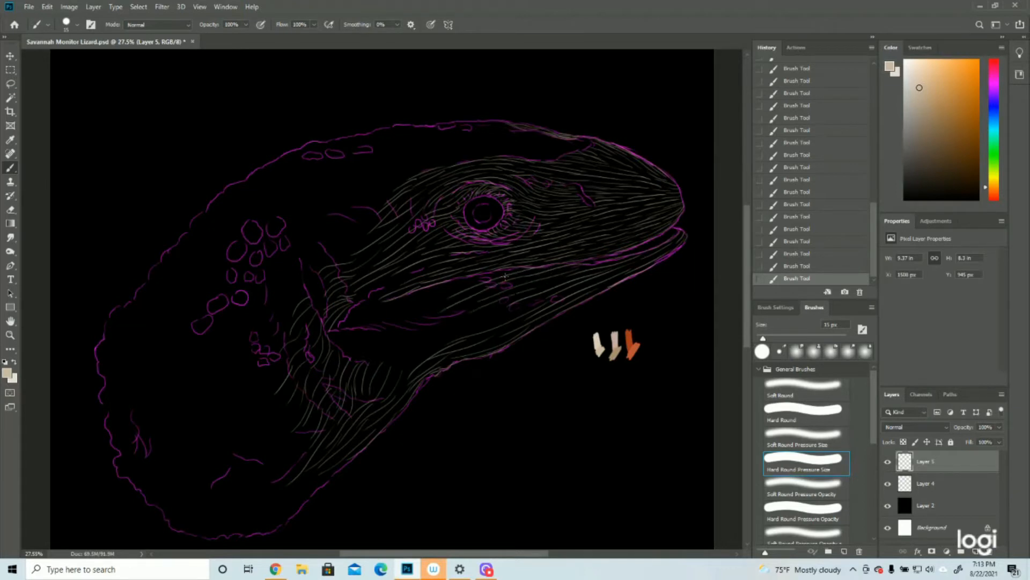
# Step: Fill the rear of the lower jaw with contour strokes up to the corner of the mouth
pyautogui.moveTo(496, 273); pyautogui.dragTo(421, 303)
pyautogui.moveTo(438, 291)
pyautogui.mouseDown()
pyautogui.moveTo(398, 317)
pyautogui.moveTo(348, 329)
pyautogui.mouseUp()
pyautogui.moveTo(439, 297); pyautogui.dragTo(414, 317)
pyautogui.moveTo(493, 321)
pyautogui.mouseDown()
pyautogui.moveTo(398, 347)
pyautogui.moveTo(390, 379)
pyautogui.mouseUp()
# Step: Brush long diagonal contour strokes down the lower side of the neck to its base
pyautogui.moveTo(299, 344); pyautogui.dragTo(249, 379)
pyautogui.moveTo(286, 361); pyautogui.dragTo(245, 399)
pyautogui.scroll(-6, 269, 386)
pyautogui.moveTo(329, 422); pyautogui.dragTo(265, 483)
pyautogui.moveTo(230, 426); pyautogui.dragTo(177, 475)
pyautogui.moveTo(217, 346); pyautogui.dragTo(160, 391)
# Step: Add a new layer and set the foreground color to the darker tan sampled from the middle palette swatch
pyautogui.scroll(5, 665, 400)
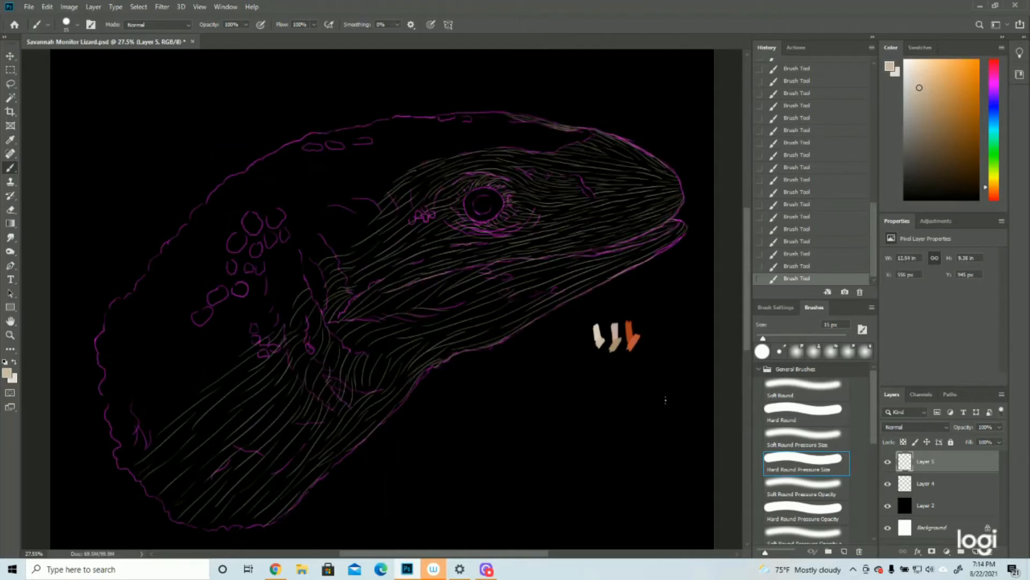
pyautogui.click(977, 552)
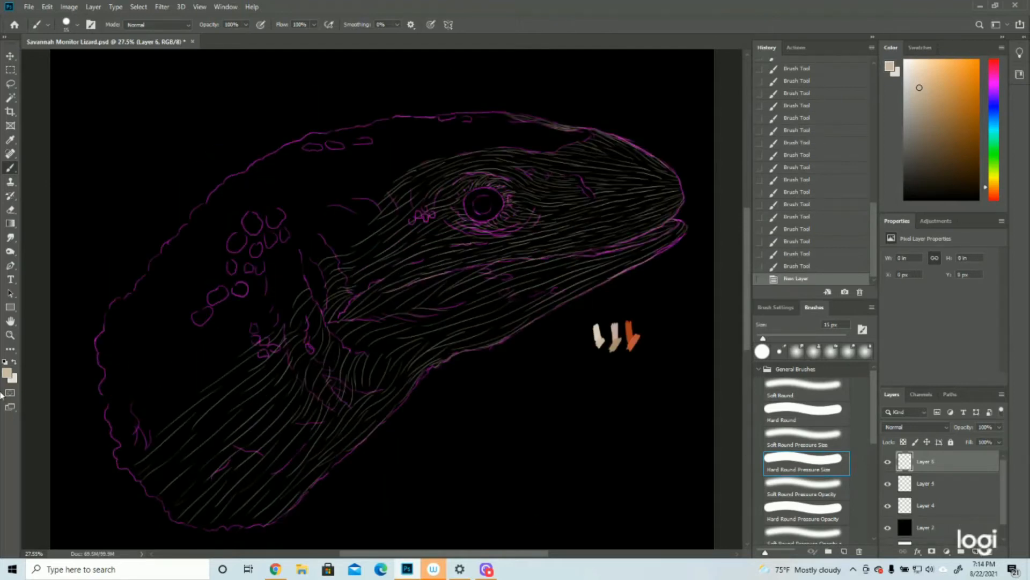
pyautogui.click(7, 373)
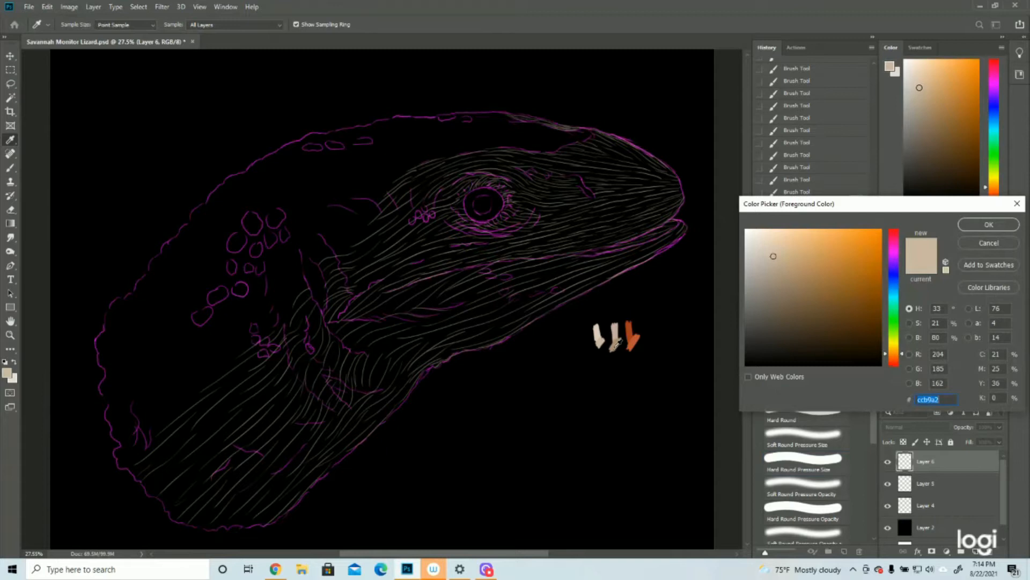
pyautogui.click(614, 346)
pyautogui.click(989, 224)
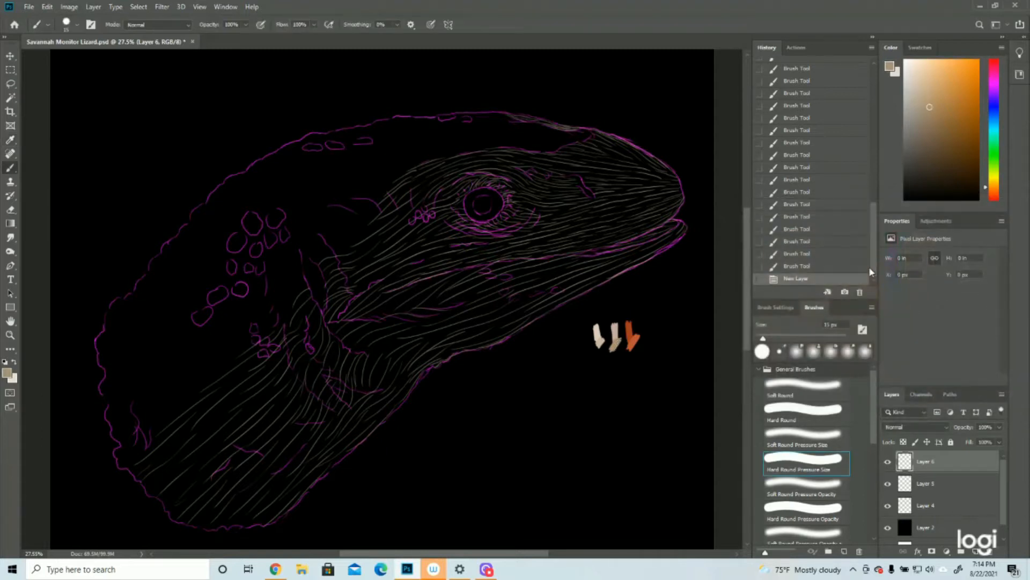
# Step: Brush darker tan contour strokes over the top of the head, from the forehead back past the eye
pyautogui.moveTo(578, 136)
pyautogui.mouseDown()
pyautogui.moveTo(519, 138)
pyautogui.moveTo(533, 151)
pyautogui.moveTo(479, 146)
pyautogui.mouseUp()
pyautogui.moveTo(541, 134)
pyautogui.mouseDown()
pyautogui.moveTo(494, 132)
pyautogui.moveTo(455, 112)
pyautogui.moveTo(367, 124)
pyautogui.mouseUp()
pyautogui.moveTo(369, 123); pyautogui.dragTo(329, 135)
pyautogui.moveTo(502, 126)
pyautogui.mouseDown()
pyautogui.moveTo(424, 135)
pyautogui.moveTo(430, 150)
pyautogui.moveTo(373, 167)
pyautogui.mouseUp()
pyautogui.moveTo(450, 151)
pyautogui.mouseDown()
pyautogui.moveTo(365, 185)
pyautogui.moveTo(312, 262)
pyautogui.mouseUp()
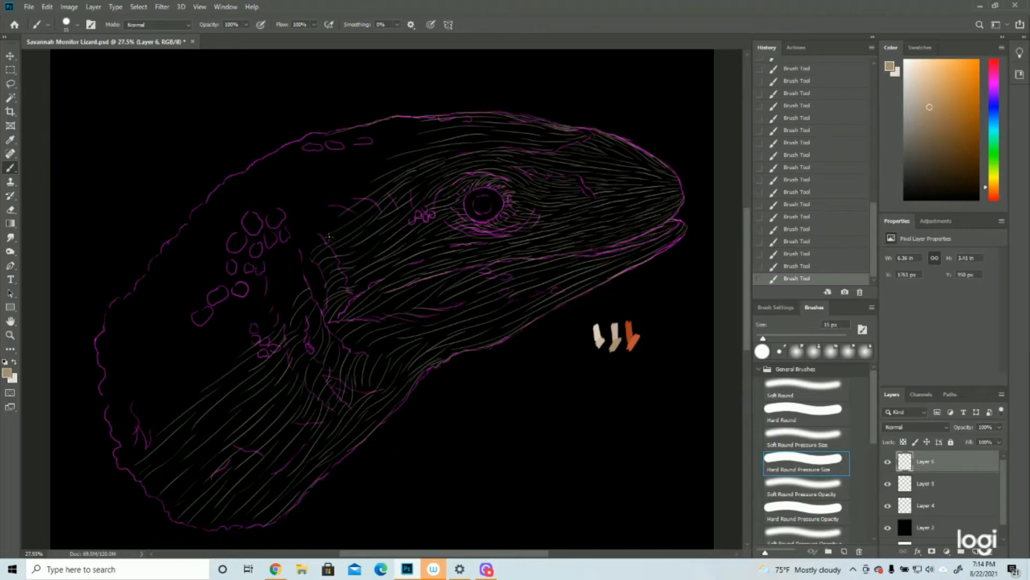
# Step: Brush darker tan strokes down the middle of the neck and along the upper back outline
pyautogui.moveTo(344, 218)
pyautogui.mouseDown()
pyautogui.moveTo(304, 231)
pyautogui.moveTo(270, 287)
pyautogui.moveTo(286, 290)
pyautogui.moveTo(276, 312)
pyautogui.moveTo(271, 296)
pyautogui.moveTo(228, 347)
pyautogui.mouseUp()
pyautogui.moveTo(276, 321); pyautogui.dragTo(197, 384)
pyautogui.moveTo(262, 288); pyautogui.dragTo(140, 418)
pyautogui.moveTo(324, 131); pyautogui.dragTo(203, 204)
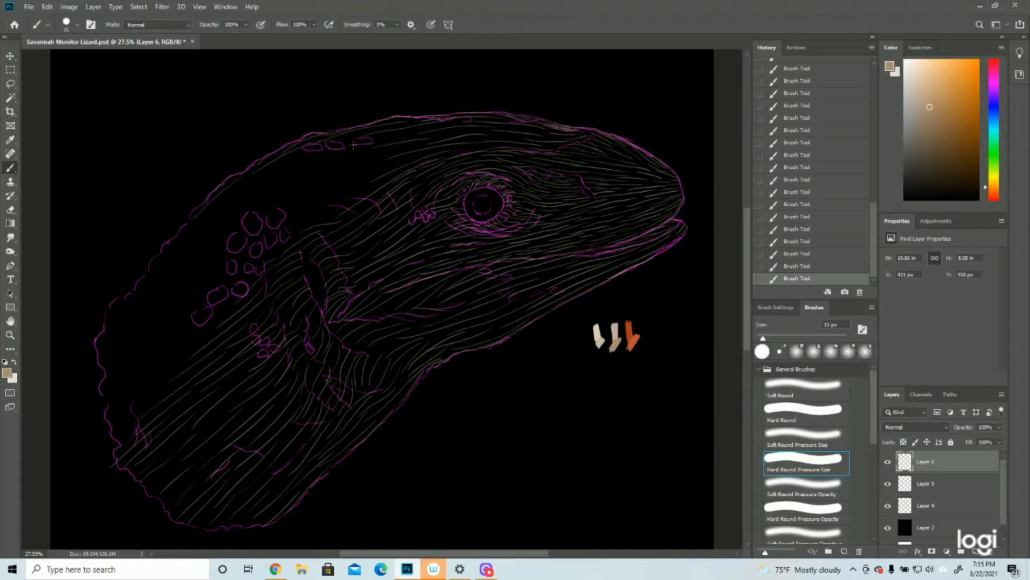
# Step: Fill the back of the head and upper neck with long darker tan strokes toward the large scales
pyautogui.moveTo(406, 138); pyautogui.dragTo(243, 207)
pyautogui.moveTo(396, 158); pyautogui.dragTo(310, 197)
pyautogui.moveTo(365, 178)
pyautogui.mouseDown()
pyautogui.moveTo(270, 214)
pyautogui.moveTo(313, 217)
pyautogui.moveTo(209, 280)
pyautogui.mouseUp()
pyautogui.moveTo(288, 226); pyautogui.dragTo(181, 331)
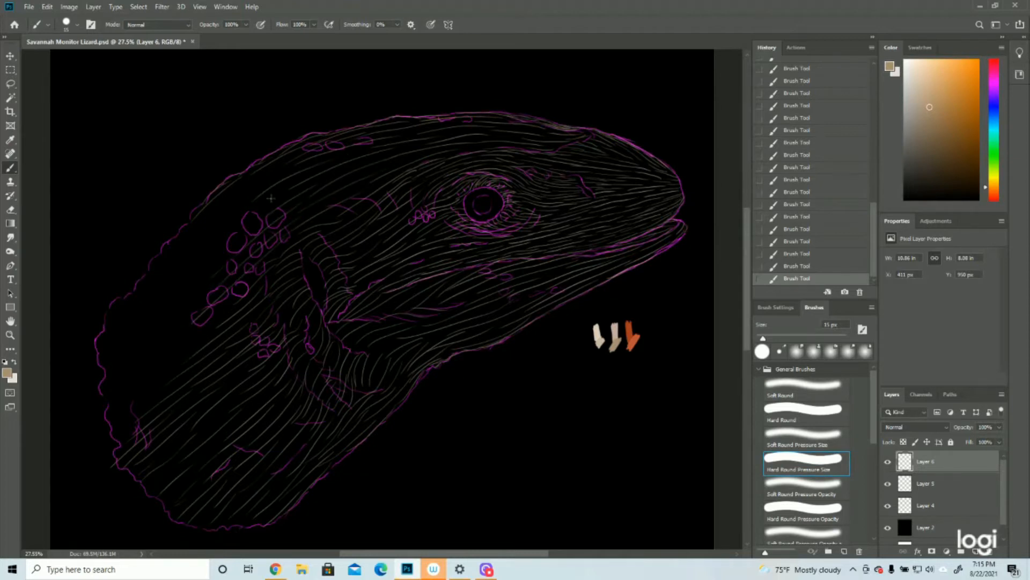
# Step: Brush long darker tan strokes behind the large scales, along the upper back outline and down to the rear edge of the neck
pyautogui.moveTo(246, 191)
pyautogui.mouseDown()
pyautogui.moveTo(205, 228)
pyautogui.moveTo(175, 237)
pyautogui.moveTo(148, 297)
pyautogui.mouseUp()
pyautogui.moveTo(170, 255); pyautogui.dragTo(139, 288)
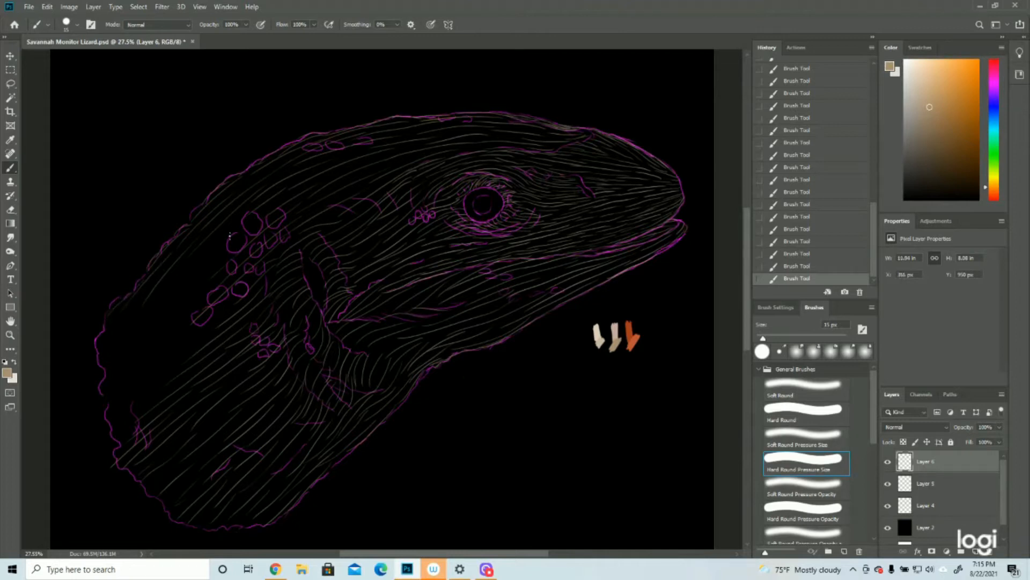
pyautogui.moveTo(207, 249); pyautogui.dragTo(106, 356)
pyautogui.moveTo(150, 320); pyautogui.dragTo(103, 363)
pyautogui.moveTo(148, 295)
pyautogui.mouseDown()
pyautogui.moveTo(105, 342)
pyautogui.moveTo(105, 328)
pyautogui.mouseUp()
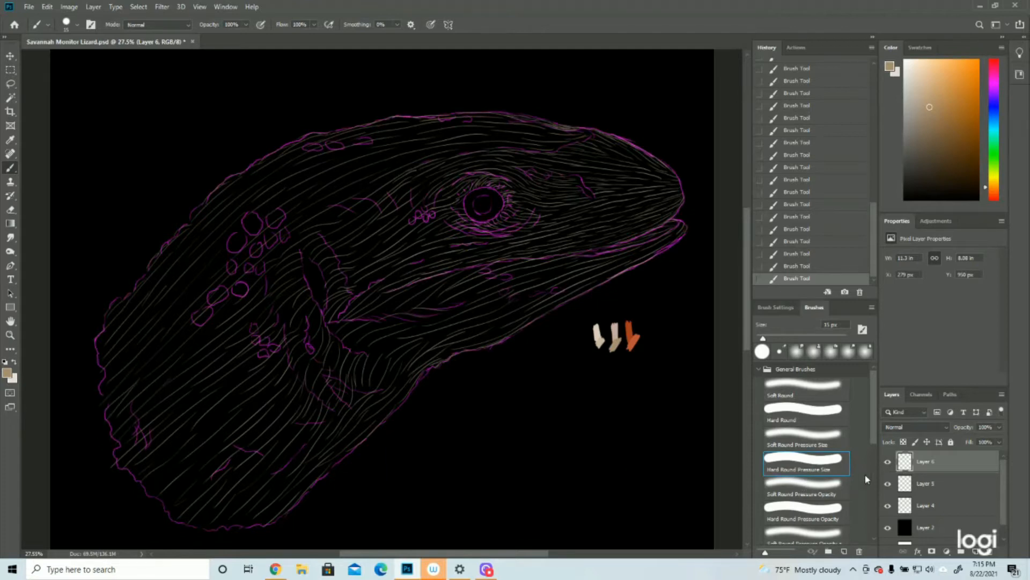
# Step: Hide the magenta sketch on Layer 4 and inspect the tan contour strokes across the whole head and neck
pyautogui.click(887, 505)
pyautogui.click(10, 335)
pyautogui.moveTo(375, 285); pyautogui.dragTo(274, 306)
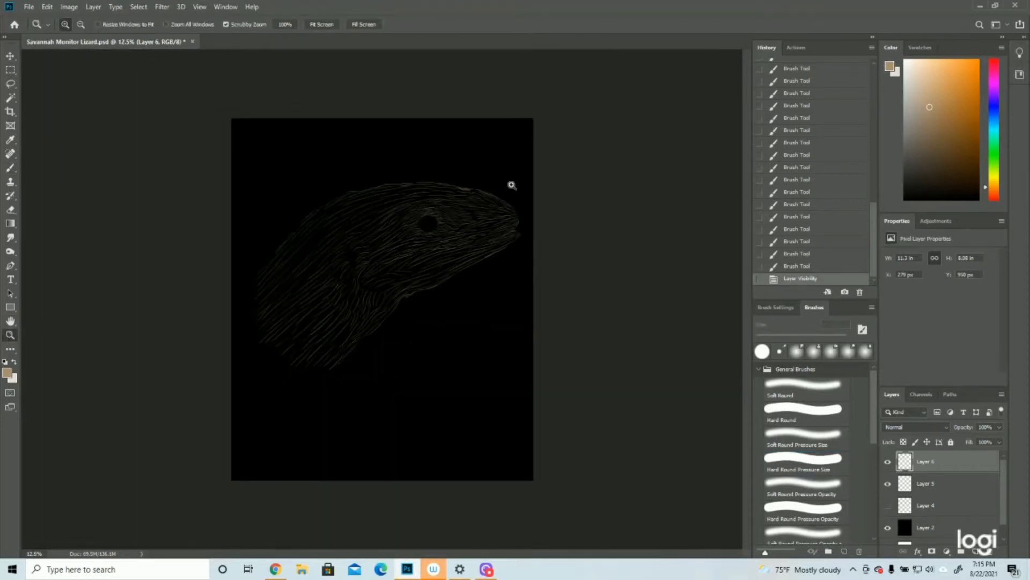
pyautogui.moveTo(536, 159); pyautogui.dragTo(558, 242)
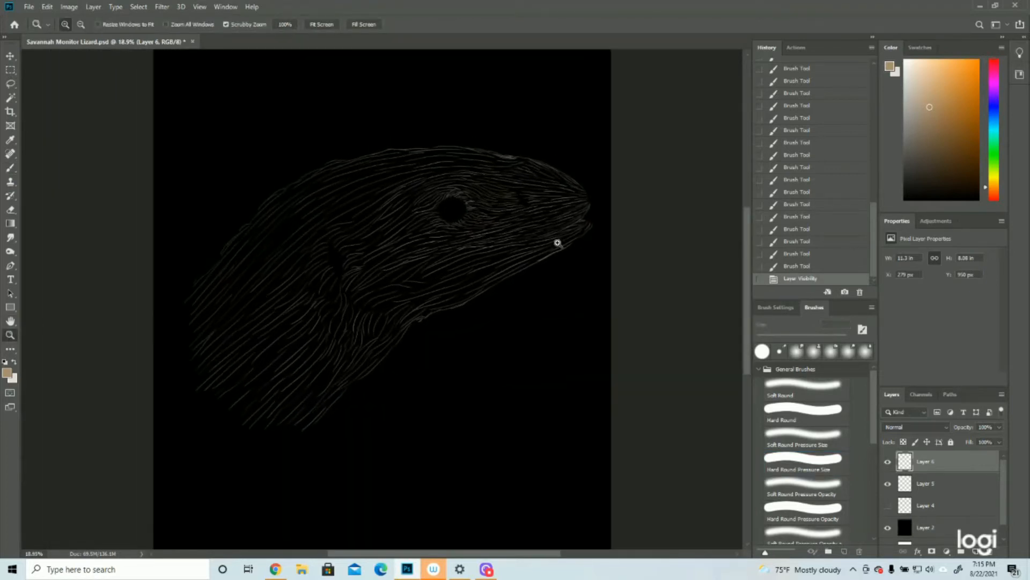
pyautogui.click(559, 140)
# Step: Add a new layer, show the Layer 4 sketch again, and set the brush color to light tan #ccb9a2 sampled from the first palette swatch
pyautogui.click(975, 553)
pyautogui.click(888, 528)
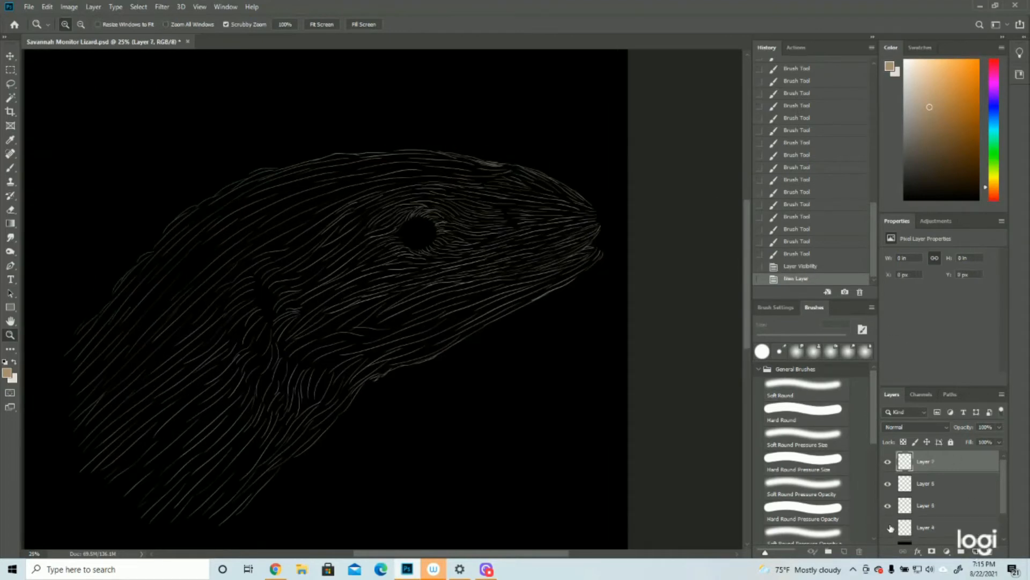
pyautogui.press('i')
pyautogui.click(7, 372)
pyautogui.click(530, 354)
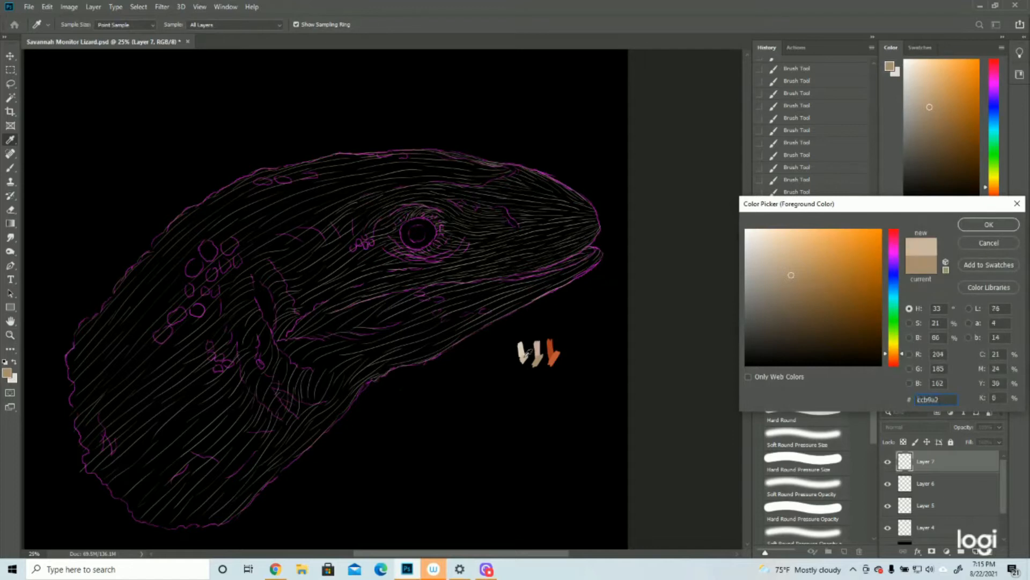
pyautogui.press('Return')
pyautogui.press('z')
pyautogui.click(11, 168)
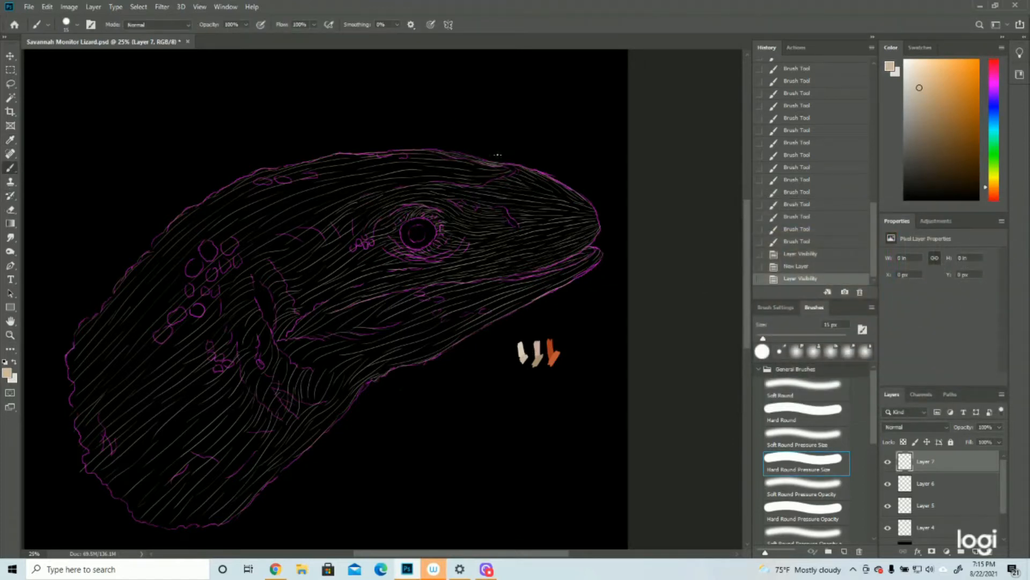
pyautogui.moveTo(486, 161)
pyautogui.mouseDown()
pyautogui.moveTo(499, 177)
pyautogui.moveTo(510, 156)
pyautogui.moveTo(501, 169)
pyautogui.mouseUp()
pyautogui.moveTo(440, 144)
pyautogui.mouseDown()
pyautogui.moveTo(449, 144)
pyautogui.moveTo(441, 146)
pyautogui.mouseUp()
pyautogui.moveTo(601, 215); pyautogui.dragTo(601, 219)
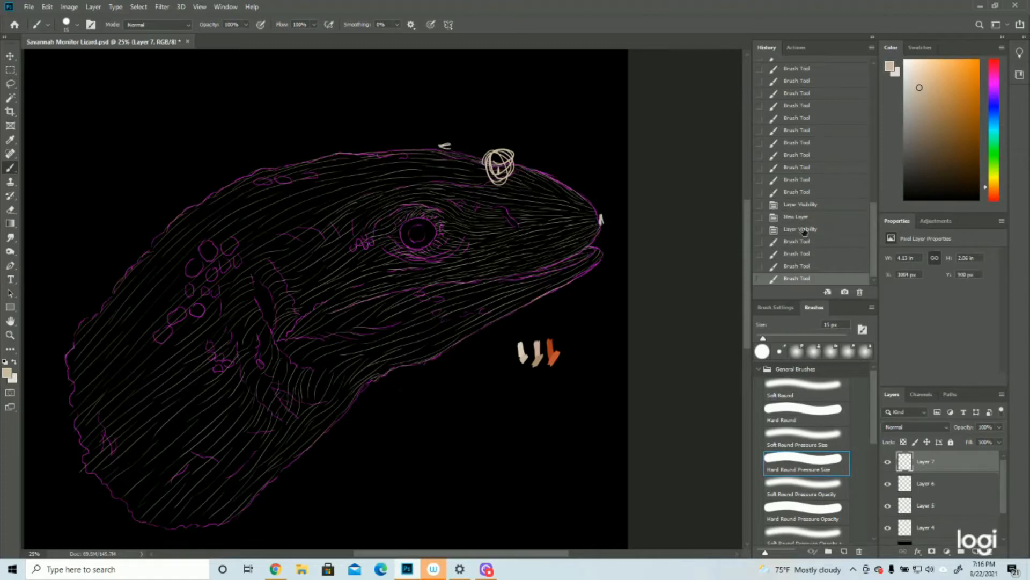
pyautogui.hotkey('ctrl', 'z')
pyautogui.hotkey('ctrl', 'z')
pyautogui.hotkey('ctrl', 'z')
pyautogui.hotkey('ctrl', 'z')
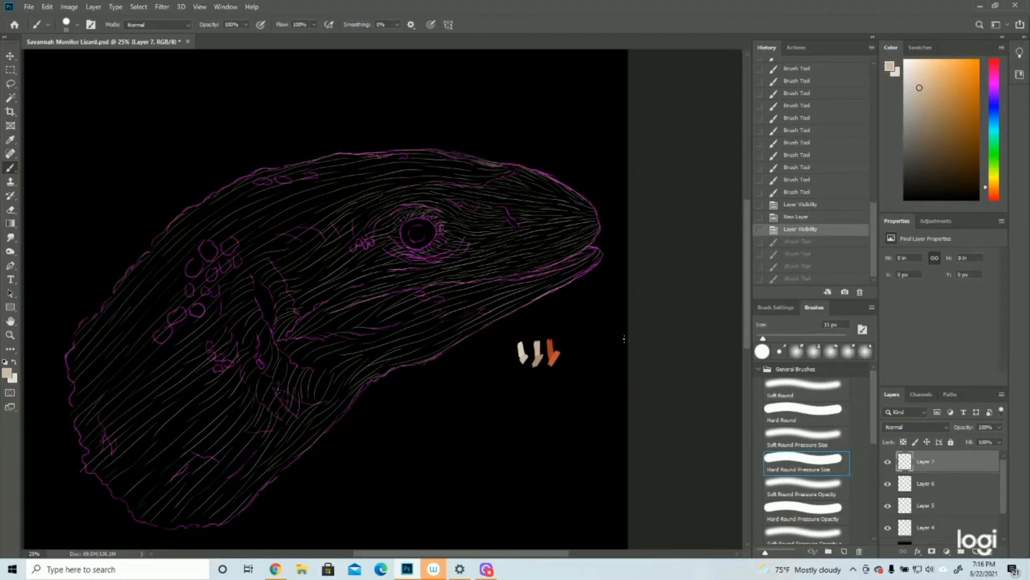
pyautogui.moveTo(474, 182); pyautogui.dragTo(504, 176)
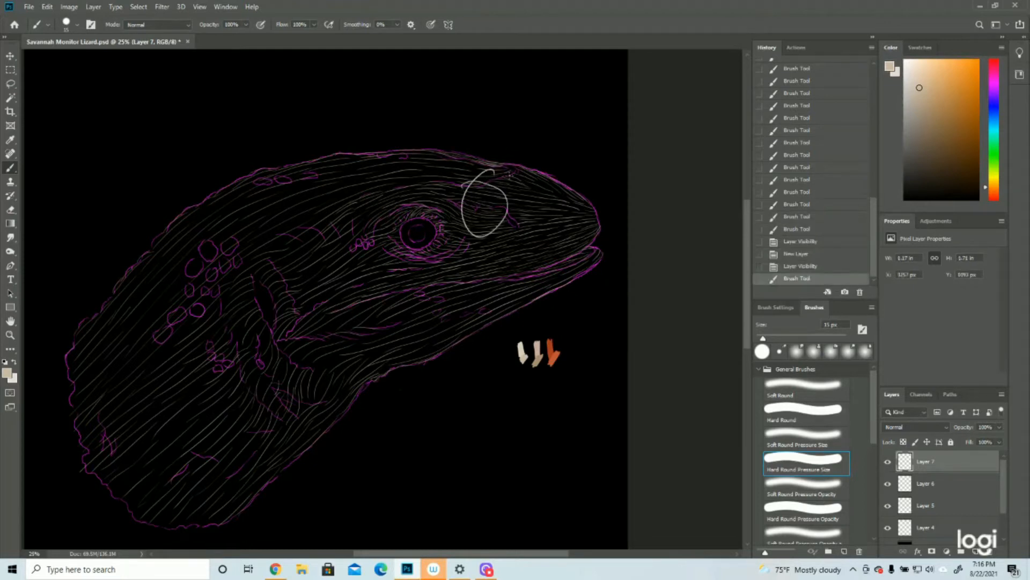
pyautogui.moveTo(552, 211)
pyautogui.mouseDown()
pyautogui.moveTo(602, 216)
pyautogui.moveTo(600, 225)
pyautogui.moveTo(591, 207)
pyautogui.moveTo(601, 221)
pyautogui.mouseUp()
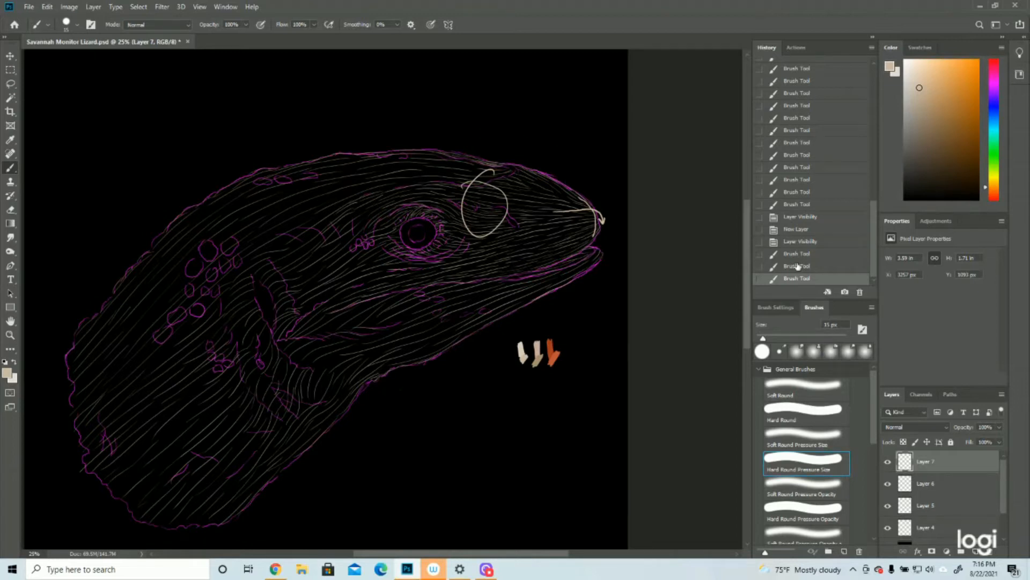
pyautogui.click(806, 241)
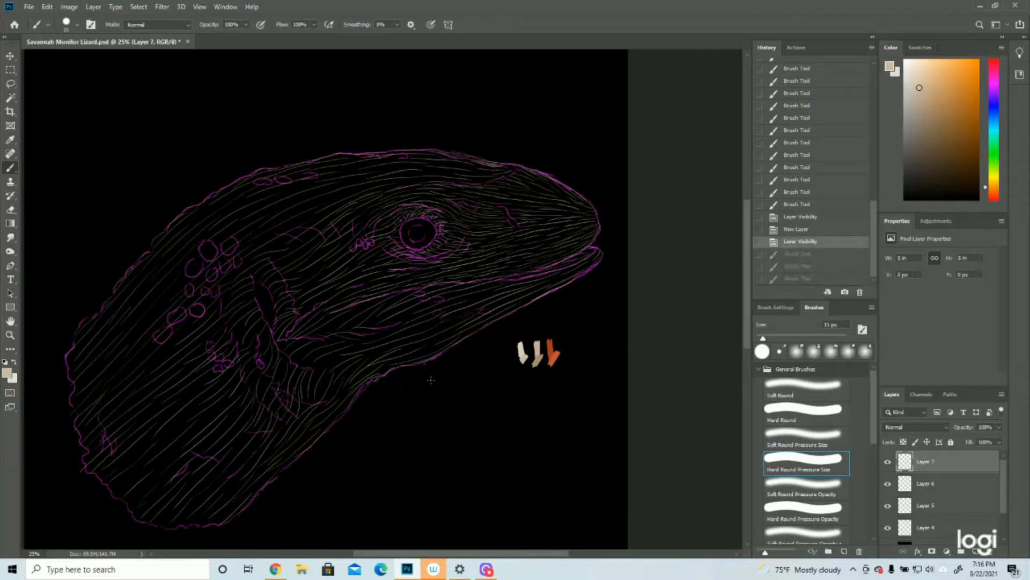
# Step: Select Layer 5, toggle its visibility to check its strokes, and brush a short light tan stroke at the rear edge of the eye
pyautogui.click(10, 335)
pyautogui.click(671, 160)
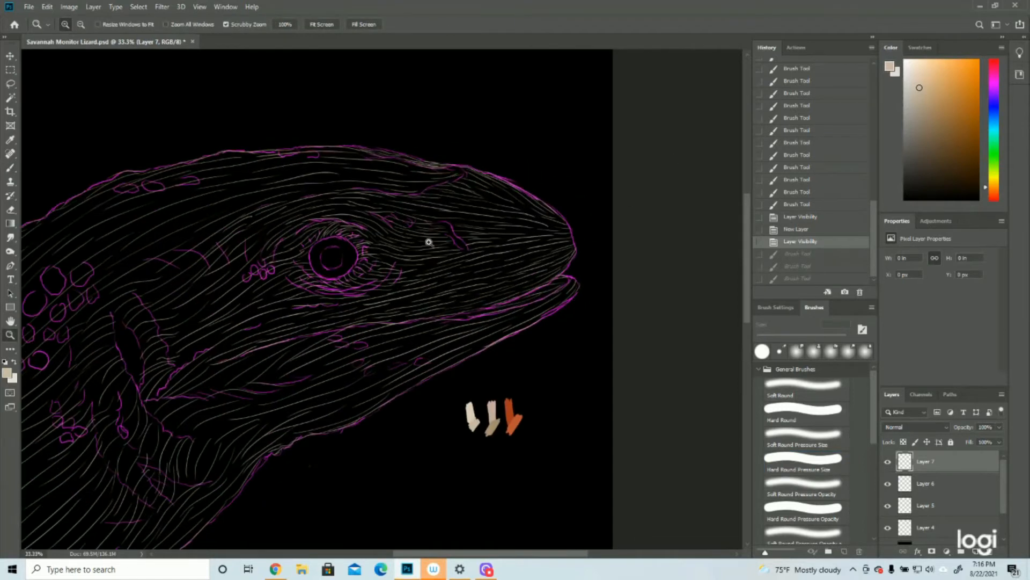
pyautogui.moveTo(333, 260); pyautogui.dragTo(341, 242)
pyautogui.doubleClick(340, 242)
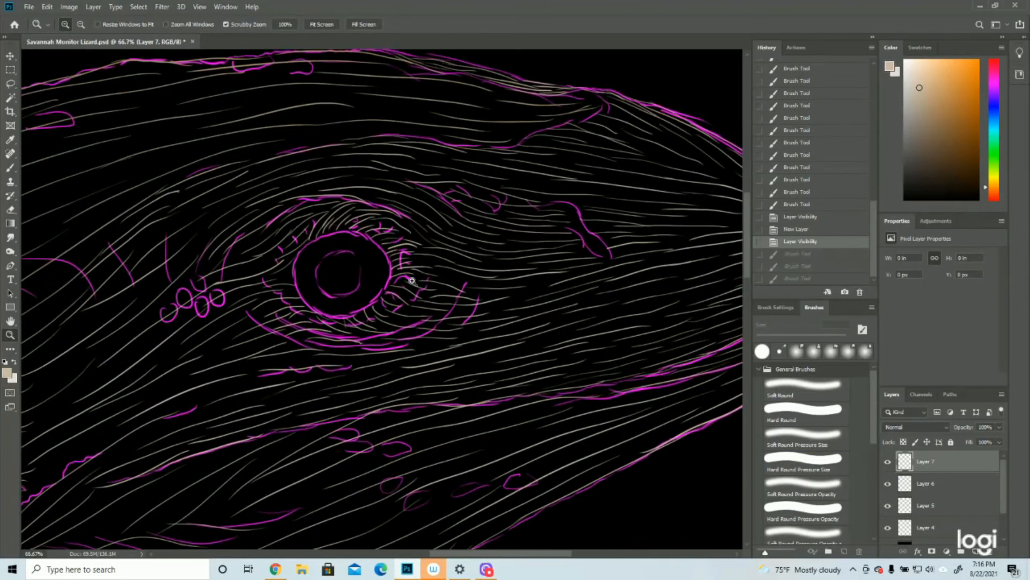
pyautogui.click(926, 531)
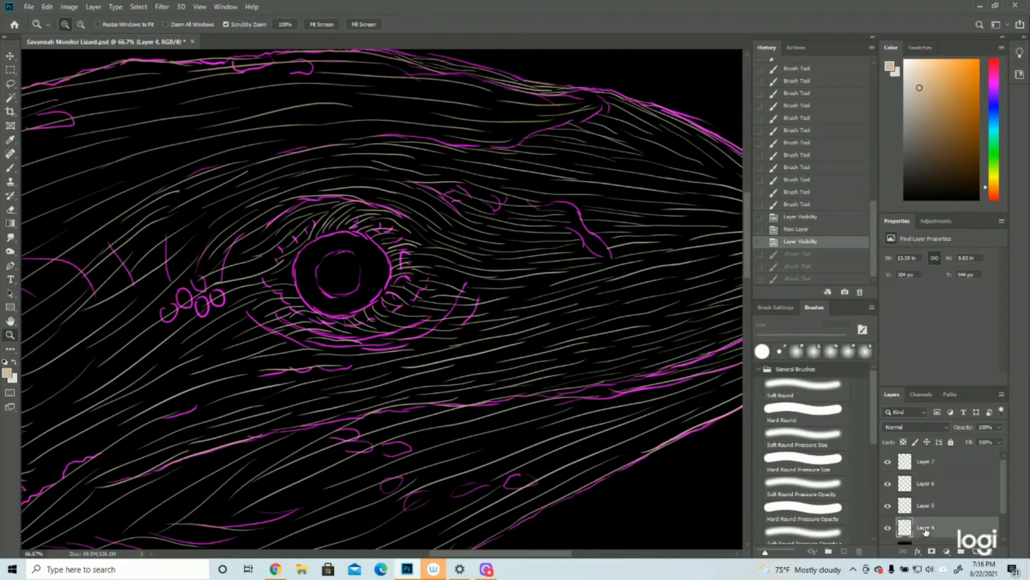
pyautogui.click(927, 504)
pyautogui.click(887, 507)
pyautogui.click(887, 506)
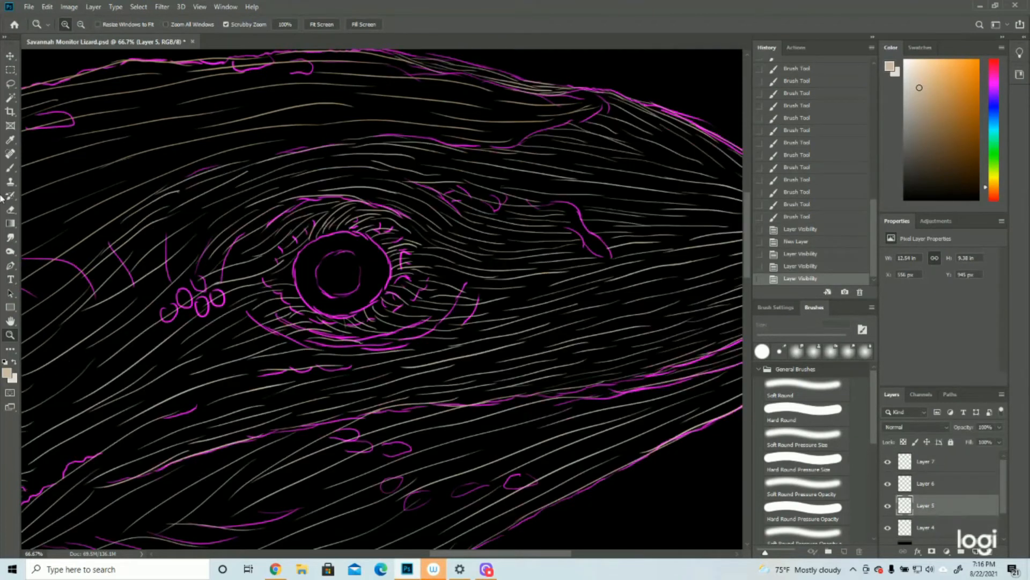
pyautogui.click(11, 169)
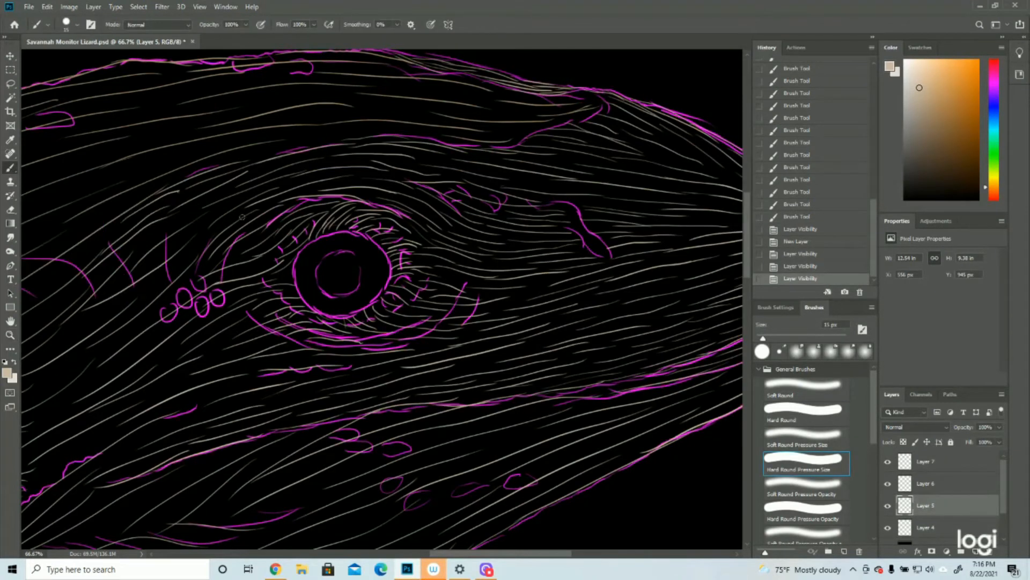
pyautogui.moveTo(294, 272); pyautogui.dragTo(273, 279)
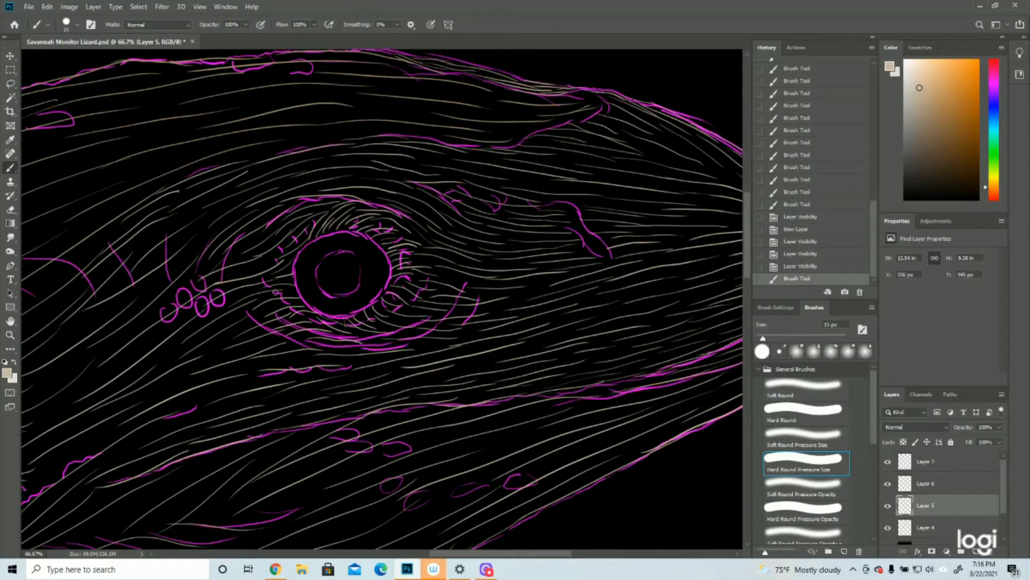
# Step: Make Layer 7 the active layer and toggle its visibility to check what it contains
pyautogui.click(924, 463)
pyautogui.click(888, 462)
pyautogui.click(888, 462)
pyautogui.click(10, 334)
pyautogui.moveTo(347, 305); pyautogui.dragTo(295, 310)
pyautogui.click(888, 462)
pyautogui.click(888, 462)
pyautogui.moveTo(424, 358); pyautogui.dragTo(594, 258)
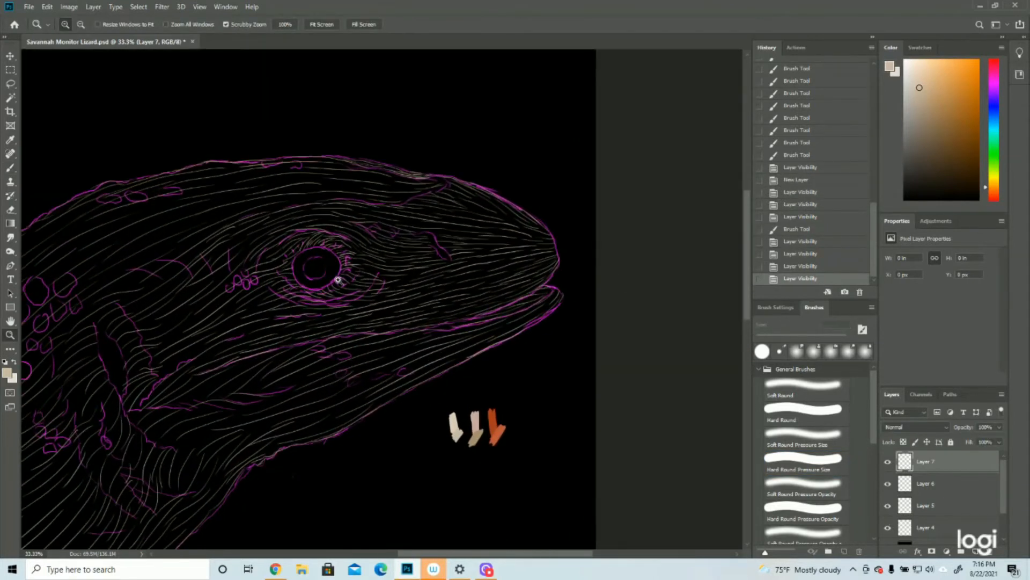
# Step: Brush short light tan strokes at the tip of the snout, fanning back from its front outline
pyautogui.click(10, 167)
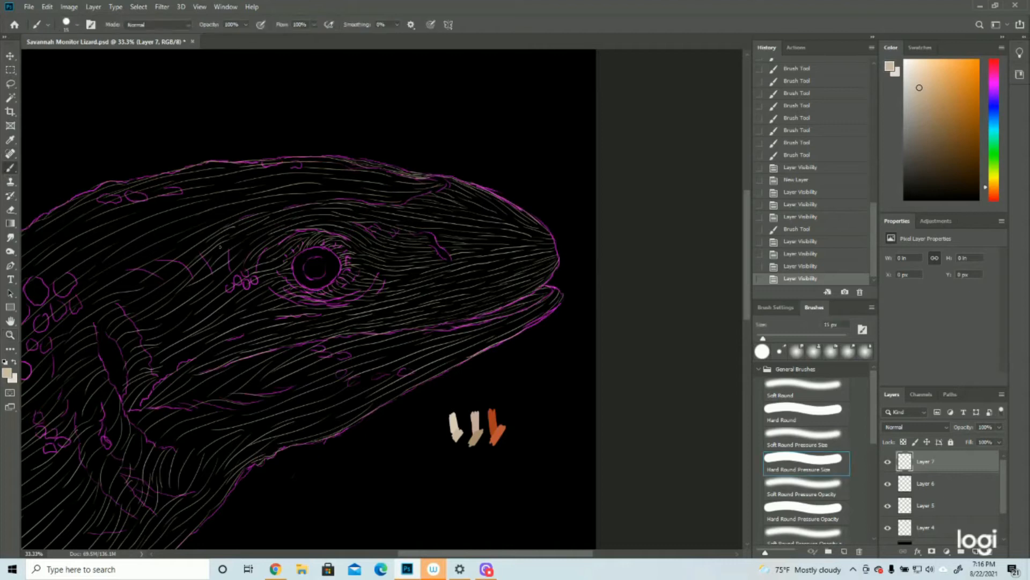
pyautogui.click(9, 334)
pyautogui.click(479, 228)
pyautogui.click(10, 167)
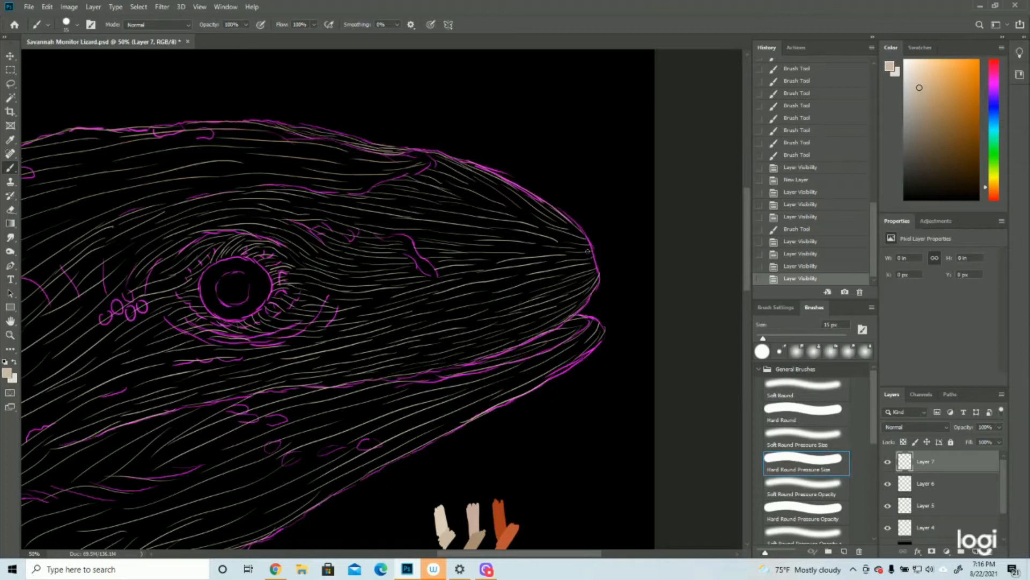
pyautogui.moveTo(585, 269); pyautogui.dragTo(577, 263)
pyautogui.moveTo(592, 270); pyautogui.dragTo(577, 263)
pyautogui.moveTo(591, 262); pyautogui.dragTo(571, 252)
pyautogui.moveTo(592, 255); pyautogui.dragTo(569, 244)
pyautogui.moveTo(592, 245)
pyautogui.mouseDown()
pyautogui.moveTo(567, 242)
pyautogui.moveTo(554, 209)
pyautogui.moveTo(555, 223)
pyautogui.mouseUp()
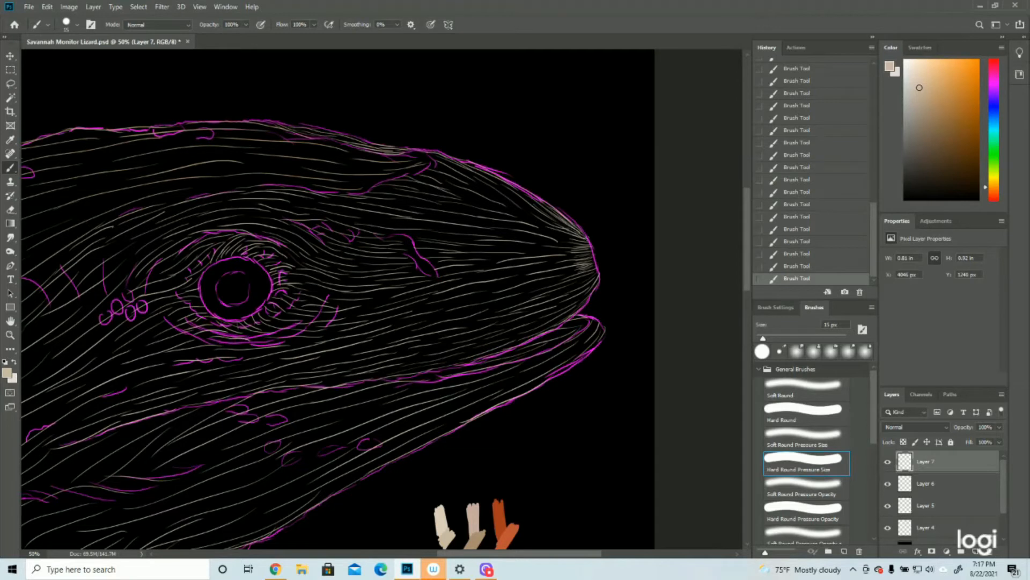
# Step: Brush dense light tan strokes from the snout tip back along the upper part of the upper lip
pyautogui.moveTo(597, 272)
pyautogui.mouseDown()
pyautogui.moveTo(571, 285)
pyautogui.moveTo(573, 294)
pyautogui.moveTo(586, 288)
pyautogui.moveTo(558, 321)
pyautogui.mouseUp()
pyautogui.moveTo(585, 257)
pyautogui.mouseDown()
pyautogui.moveTo(528, 271)
pyautogui.moveTo(579, 255)
pyautogui.moveTo(521, 263)
pyautogui.moveTo(545, 253)
pyautogui.moveTo(520, 234)
pyautogui.moveTo(579, 244)
pyautogui.moveTo(528, 246)
pyautogui.mouseUp()
pyautogui.moveTo(582, 264); pyautogui.dragTo(518, 283)
pyautogui.moveTo(581, 267); pyautogui.dragTo(475, 301)
pyautogui.moveTo(543, 278)
pyautogui.mouseDown()
pyautogui.moveTo(465, 301)
pyautogui.moveTo(480, 284)
pyautogui.moveTo(468, 284)
pyautogui.mouseUp()
pyautogui.moveTo(547, 265); pyautogui.dragTo(464, 281)
pyautogui.moveTo(533, 263); pyautogui.dragTo(452, 275)
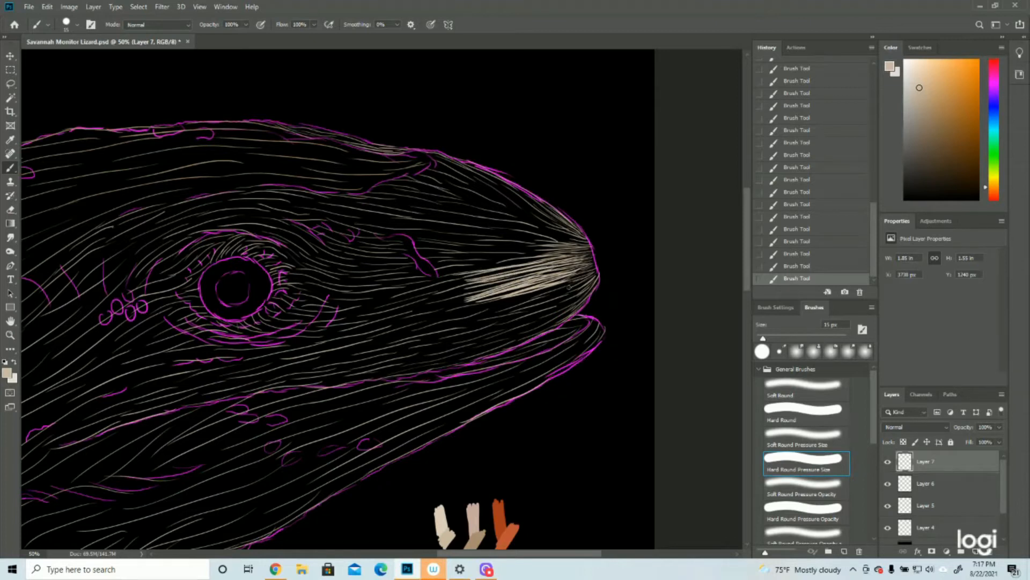
pyautogui.moveTo(583, 276)
pyautogui.mouseDown()
pyautogui.moveTo(516, 306)
pyautogui.moveTo(495, 303)
pyautogui.mouseUp()
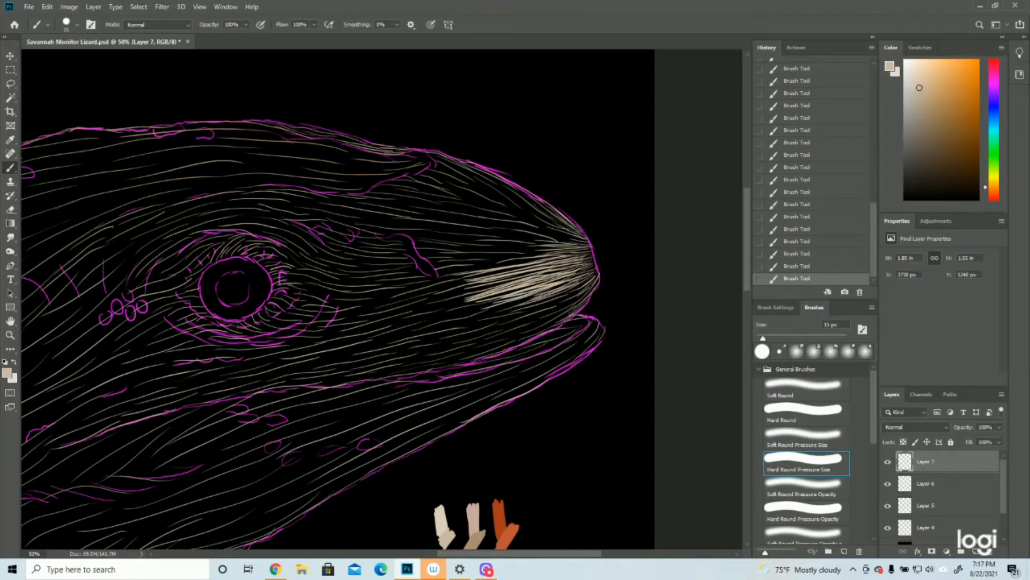
# Step: Line the mouth edge of the upper lip with light tan strokes from near the snout tip to below the eye
pyautogui.moveTo(567, 309)
pyautogui.mouseDown()
pyautogui.moveTo(483, 353)
pyautogui.moveTo(537, 333)
pyautogui.moveTo(452, 366)
pyautogui.mouseUp()
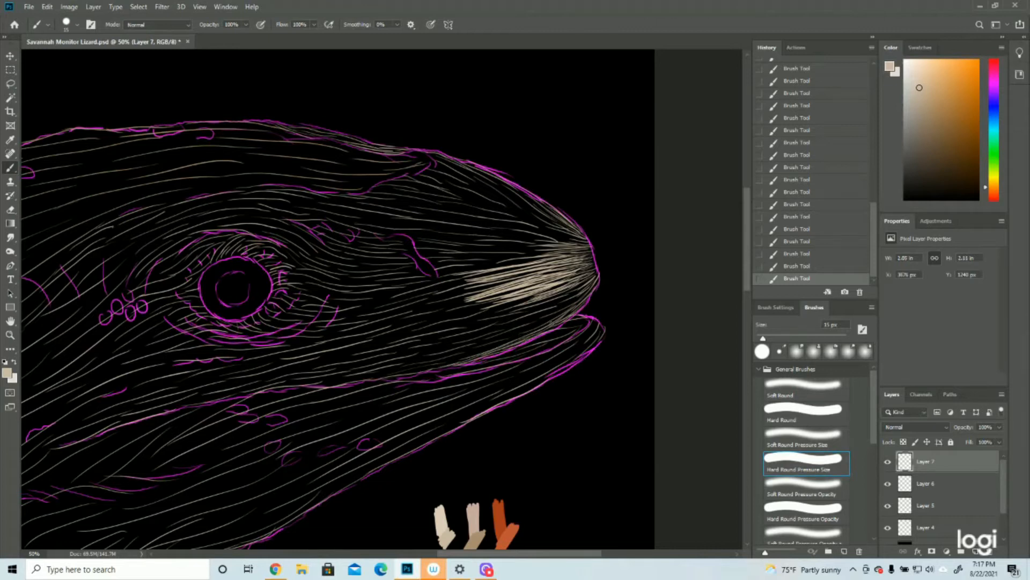
pyautogui.moveTo(477, 352); pyautogui.dragTo(388, 377)
pyautogui.moveTo(420, 366); pyautogui.dragTo(322, 382)
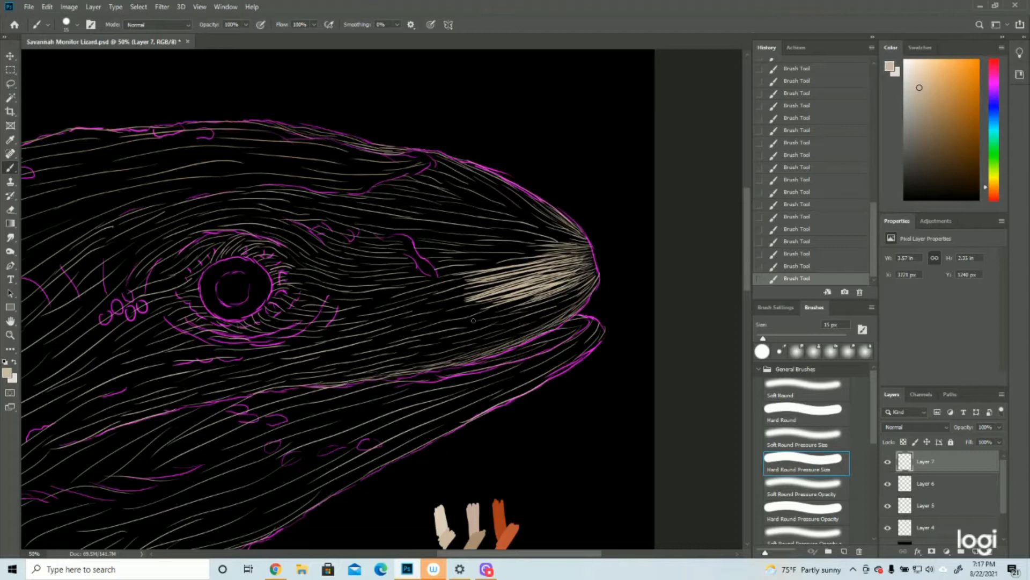
# Step: Fill the front of the upper lip with dense light tan strokes between the snout patch and the mouth line
pyautogui.moveTo(581, 289)
pyautogui.mouseDown()
pyautogui.moveTo(511, 314)
pyautogui.moveTo(533, 318)
pyautogui.moveTo(490, 346)
pyautogui.moveTo(452, 351)
pyautogui.mouseUp()
pyautogui.moveTo(530, 324)
pyautogui.mouseDown()
pyautogui.moveTo(435, 362)
pyautogui.moveTo(446, 348)
pyautogui.mouseUp()
pyautogui.moveTo(522, 322)
pyautogui.mouseDown()
pyautogui.moveTo(441, 349)
pyautogui.moveTo(454, 351)
pyautogui.mouseUp()
pyautogui.moveTo(546, 310)
pyautogui.mouseDown()
pyautogui.moveTo(470, 345)
pyautogui.moveTo(499, 335)
pyautogui.mouseUp()
pyautogui.moveTo(552, 314); pyautogui.dragTo(518, 330)
pyautogui.moveTo(564, 300); pyautogui.dragTo(455, 341)
pyautogui.moveTo(514, 324); pyautogui.dragTo(436, 350)
pyautogui.moveTo(545, 302); pyautogui.dragTo(434, 341)
pyautogui.moveTo(535, 302)
pyautogui.mouseDown()
pyautogui.moveTo(438, 340)
pyautogui.moveTo(437, 331)
pyautogui.mouseUp()
pyautogui.moveTo(534, 295); pyautogui.dragTo(436, 332)
pyautogui.moveTo(553, 293); pyautogui.dragTo(413, 333)
pyautogui.moveTo(489, 309)
pyautogui.mouseDown()
pyautogui.moveTo(411, 330)
pyautogui.moveTo(406, 321)
pyautogui.mouseUp()
pyautogui.moveTo(507, 291)
pyautogui.mouseDown()
pyautogui.moveTo(405, 319)
pyautogui.moveTo(408, 310)
pyautogui.mouseUp()
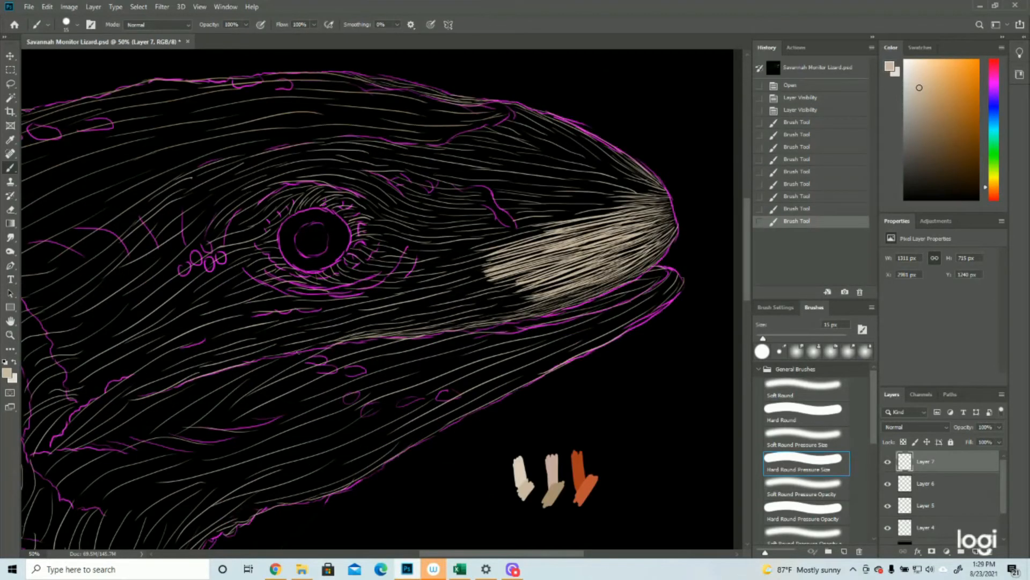
# Step: Extend the light tan strokes along the mouth line from below the eye back toward the jaw corner
pyautogui.moveTo(339, 339)
pyautogui.mouseDown()
pyautogui.moveTo(305, 347)
pyautogui.moveTo(345, 334)
pyautogui.moveTo(268, 354)
pyautogui.mouseUp()
pyautogui.moveTo(308, 346)
pyautogui.mouseDown()
pyautogui.moveTo(235, 352)
pyautogui.moveTo(292, 346)
pyautogui.moveTo(133, 395)
pyautogui.mouseUp()
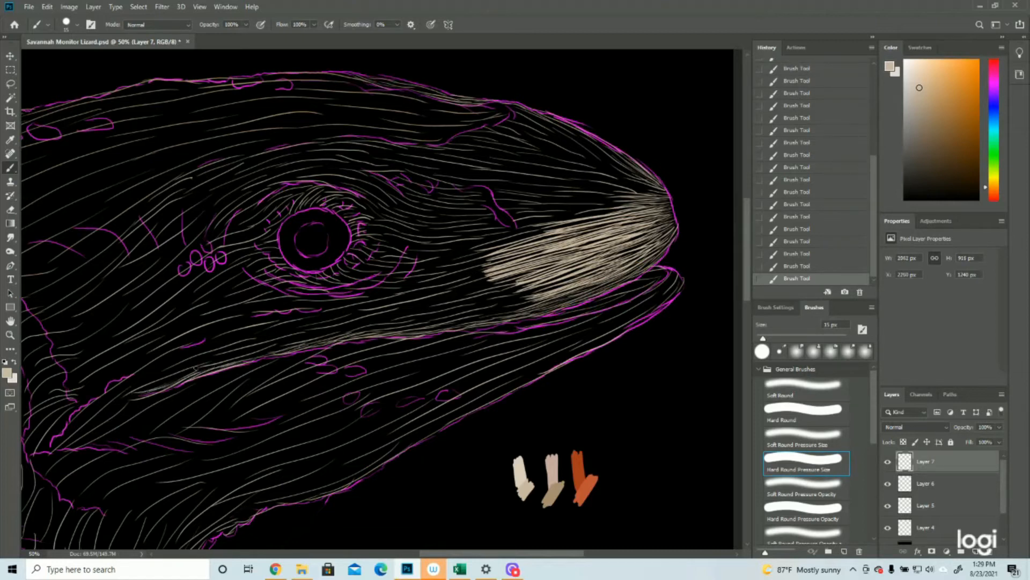
pyautogui.moveTo(242, 354); pyautogui.dragTo(263, 350)
pyautogui.moveTo(190, 370); pyautogui.dragTo(149, 387)
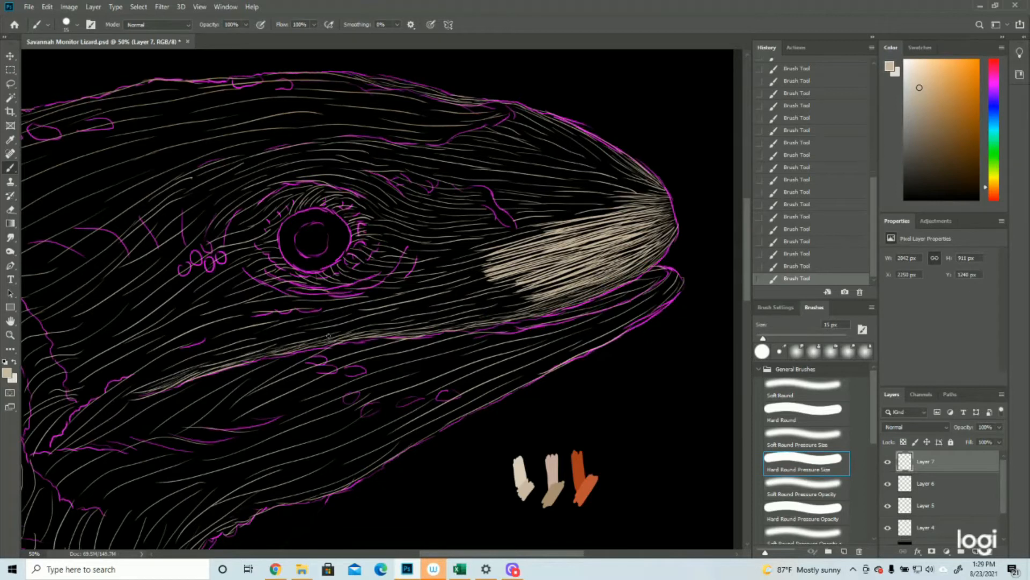
# Step: Thicken the light tan strokes just above the mouth line, between the filled snout and the area below the eye
pyautogui.moveTo(481, 319); pyautogui.dragTo(427, 327)
pyautogui.moveTo(543, 300)
pyautogui.mouseDown()
pyautogui.moveTo(496, 312)
pyautogui.moveTo(505, 310)
pyautogui.mouseUp()
pyautogui.moveTo(593, 286)
pyautogui.mouseDown()
pyautogui.moveTo(537, 308)
pyautogui.moveTo(424, 323)
pyautogui.mouseUp()
pyautogui.moveTo(483, 311); pyautogui.dragTo(410, 326)
pyautogui.moveTo(487, 315); pyautogui.dragTo(459, 320)
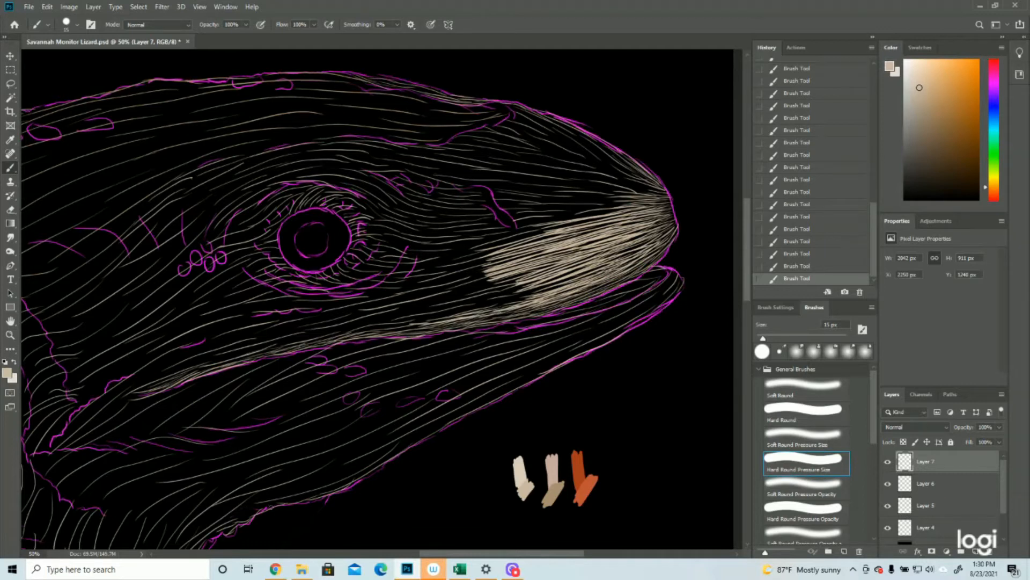
# Step: Brush dense light tan strokes backward from the filled snout, tapering the upper lip patch toward the area below the eye
pyautogui.moveTo(558, 285); pyautogui.dragTo(460, 308)
pyautogui.moveTo(524, 286); pyautogui.dragTo(449, 306)
pyautogui.moveTo(545, 273); pyautogui.dragTo(444, 301)
pyautogui.moveTo(531, 270); pyautogui.dragTo(416, 301)
pyautogui.moveTo(488, 271)
pyautogui.mouseDown()
pyautogui.moveTo(390, 310)
pyautogui.moveTo(410, 309)
pyautogui.mouseUp()
pyautogui.moveTo(521, 278); pyautogui.dragTo(439, 302)
pyautogui.moveTo(516, 276)
pyautogui.mouseDown()
pyautogui.moveTo(420, 309)
pyautogui.moveTo(427, 295)
pyautogui.mouseUp()
# Step: Fill the remaining gap above the mouth line with light tan strokes reaching beneath the eye
pyautogui.moveTo(504, 299); pyautogui.dragTo(476, 309)
pyautogui.moveTo(520, 299)
pyautogui.mouseDown()
pyautogui.moveTo(481, 319)
pyautogui.moveTo(371, 321)
pyautogui.mouseUp()
pyautogui.moveTo(442, 308)
pyautogui.mouseDown()
pyautogui.moveTo(355, 324)
pyautogui.moveTo(415, 321)
pyautogui.mouseUp()
pyautogui.moveTo(476, 308); pyautogui.dragTo(334, 331)
pyautogui.moveTo(398, 317); pyautogui.dragTo(314, 338)
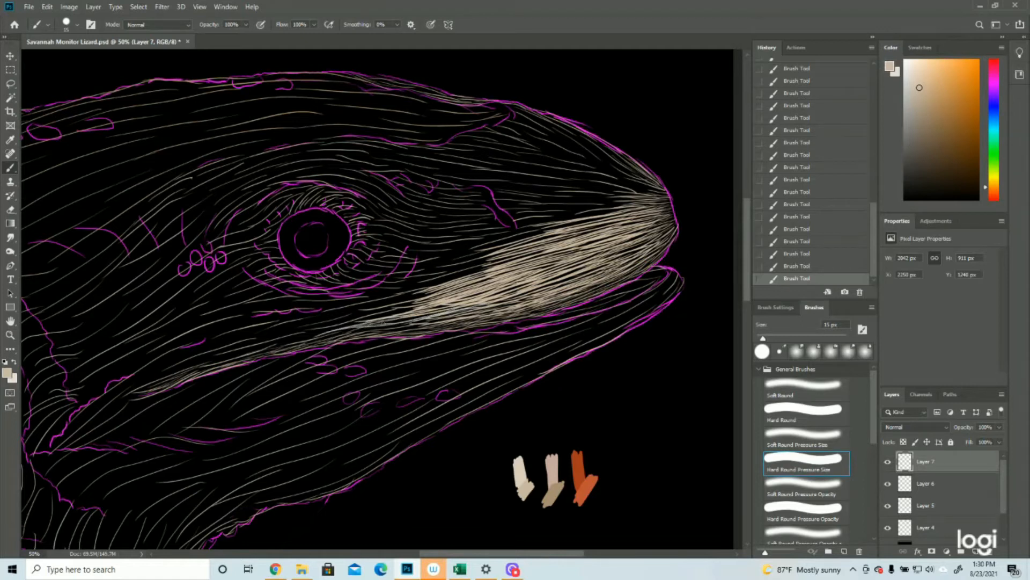
# Step: Build up the narrow light tan band along the mouth line from beneath the eye toward the jaw corner
pyautogui.moveTo(419, 317); pyautogui.dragTo(330, 330)
pyautogui.moveTo(430, 304); pyautogui.dragTo(284, 331)
pyautogui.moveTo(369, 324)
pyautogui.mouseDown()
pyautogui.moveTo(309, 346)
pyautogui.moveTo(247, 342)
pyautogui.mouseUp()
pyautogui.moveTo(321, 331); pyautogui.dragTo(231, 354)
pyautogui.moveTo(290, 341); pyautogui.dragTo(259, 352)
pyautogui.moveTo(322, 331); pyautogui.dragTo(189, 363)
pyautogui.moveTo(256, 350)
pyautogui.mouseDown()
pyautogui.moveTo(127, 391)
pyautogui.moveTo(217, 353)
pyautogui.mouseUp()
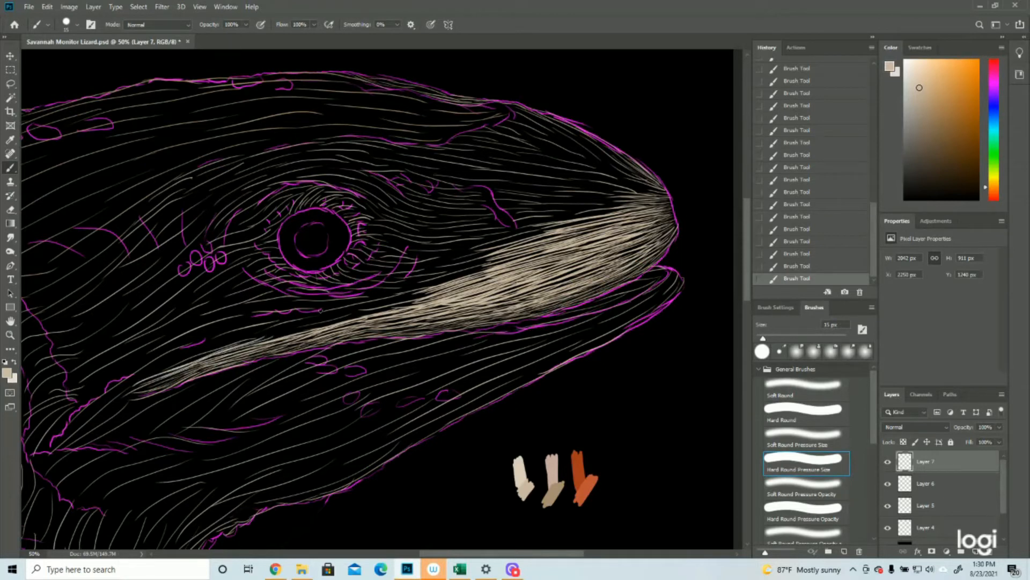
# Step: Widen the light tan band upward beneath the eye and taper it toward the jaw corner
pyautogui.moveTo(396, 301)
pyautogui.mouseDown()
pyautogui.moveTo(356, 316)
pyautogui.moveTo(377, 314)
pyautogui.mouseUp()
pyautogui.moveTo(433, 296); pyautogui.dragTo(295, 330)
pyautogui.moveTo(377, 311); pyautogui.dragTo(238, 345)
pyautogui.moveTo(325, 317); pyautogui.dragTo(234, 346)
pyautogui.moveTo(299, 326); pyautogui.dragTo(242, 347)
pyautogui.moveTo(422, 290); pyautogui.dragTo(290, 323)
pyautogui.moveTo(374, 303); pyautogui.dragTo(222, 346)
pyautogui.moveTo(286, 323); pyautogui.dragTo(170, 370)
pyautogui.moveTo(232, 344); pyautogui.dragTo(201, 357)
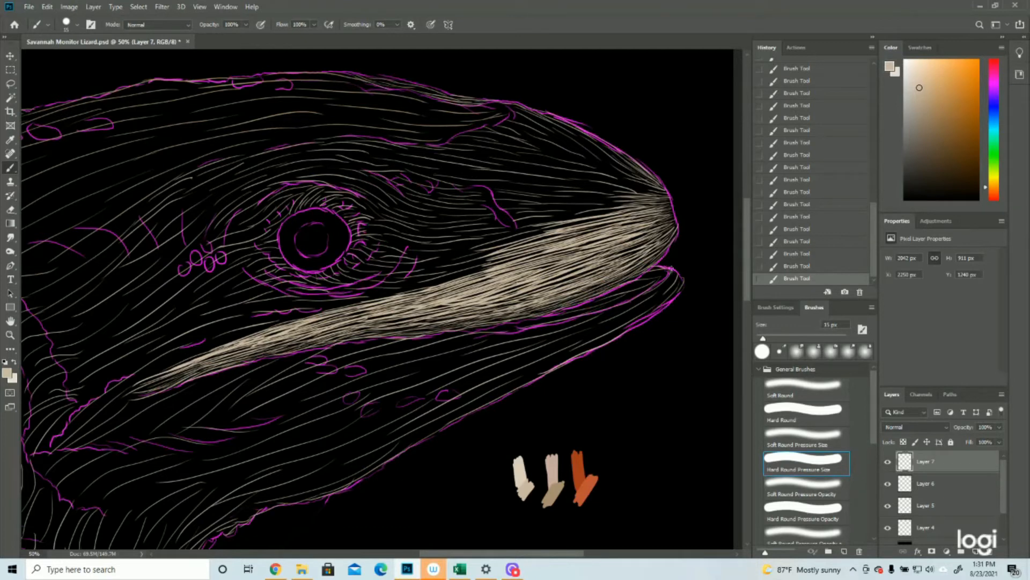
# Step: Brush light tan strokes around the tip of the lower jaw and back along its underside outline
pyautogui.moveTo(673, 291); pyautogui.dragTo(680, 272)
pyautogui.moveTo(670, 273)
pyautogui.mouseDown()
pyautogui.moveTo(642, 311)
pyautogui.moveTo(674, 290)
pyautogui.moveTo(629, 326)
pyautogui.moveTo(583, 350)
pyautogui.moveTo(649, 306)
pyautogui.moveTo(502, 393)
pyautogui.mouseUp()
pyautogui.moveTo(552, 366); pyautogui.dragTo(455, 418)
pyautogui.moveTo(671, 290)
pyautogui.mouseDown()
pyautogui.moveTo(637, 313)
pyautogui.moveTo(646, 311)
pyautogui.mouseUp()
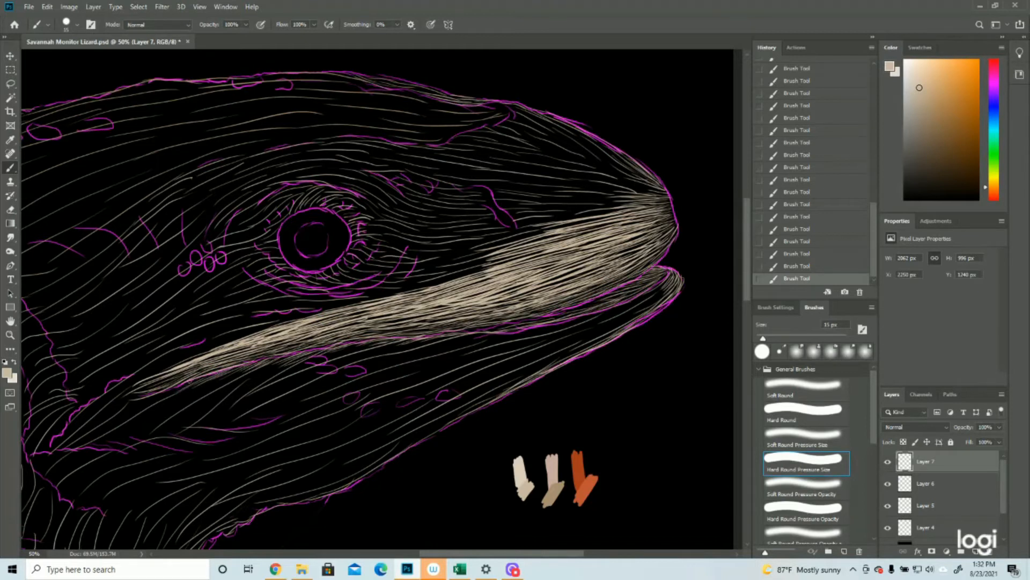
# Step: Touch up the band's tapered end near the jaw corner and fill the front of the lower jaw with dense light tan strokes
pyautogui.moveTo(142, 402); pyautogui.dragTo(171, 388)
pyautogui.moveTo(666, 286)
pyautogui.mouseDown()
pyautogui.moveTo(636, 297)
pyautogui.moveTo(607, 328)
pyautogui.moveTo(616, 320)
pyautogui.moveTo(605, 315)
pyautogui.moveTo(580, 331)
pyautogui.mouseUp()
pyautogui.moveTo(639, 298); pyautogui.dragTo(558, 349)
pyautogui.moveTo(623, 318); pyautogui.dragTo(566, 352)
pyautogui.moveTo(615, 328); pyautogui.dragTo(537, 372)
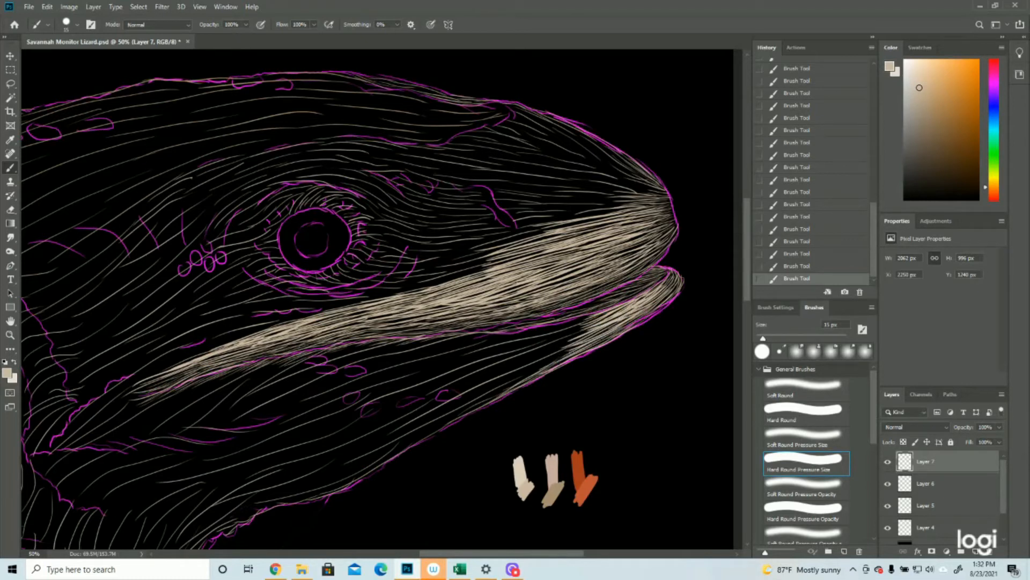
# Step: Brush light tan strokes back from the front of the lower jaw along its upper edge, just beneath the mouth line
pyautogui.moveTo(597, 312)
pyautogui.mouseDown()
pyautogui.moveTo(501, 338)
pyautogui.moveTo(570, 334)
pyautogui.moveTo(542, 339)
pyautogui.mouseUp()
pyautogui.moveTo(612, 313); pyautogui.dragTo(539, 344)
pyautogui.moveTo(581, 330)
pyautogui.mouseDown()
pyautogui.moveTo(540, 348)
pyautogui.moveTo(555, 339)
pyautogui.mouseUp()
pyautogui.moveTo(558, 339); pyautogui.dragTo(510, 353)
pyautogui.moveTo(544, 342); pyautogui.dragTo(500, 355)
pyautogui.moveTo(553, 330); pyautogui.dragTo(481, 359)
pyautogui.moveTo(528, 346)
pyautogui.mouseDown()
pyautogui.moveTo(463, 361)
pyautogui.moveTo(470, 340)
pyautogui.moveTo(421, 352)
pyautogui.moveTo(463, 349)
pyautogui.mouseUp()
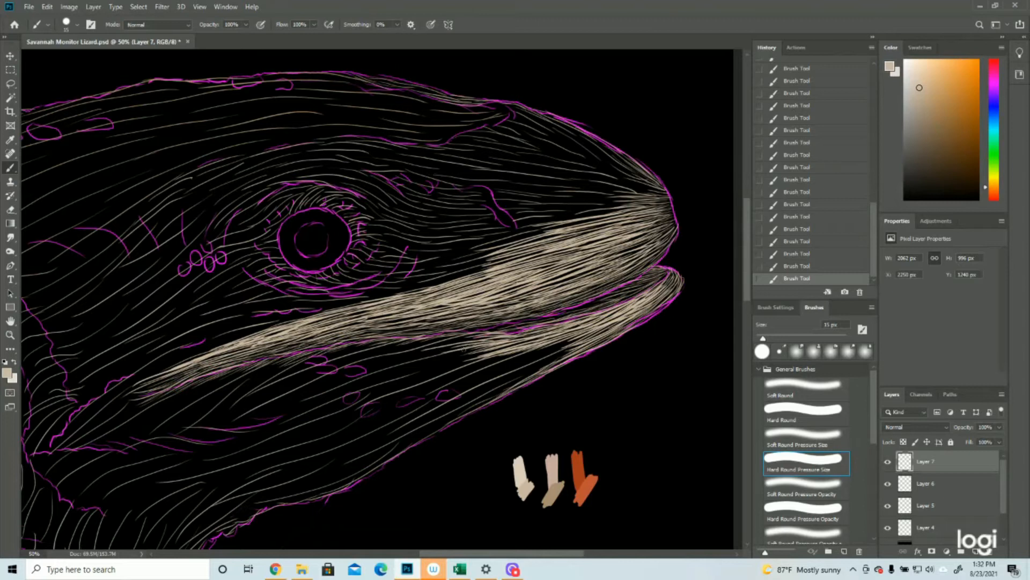
# Step: Layer light tan strokes along the underside of the lower jaw, thinning them out toward the throat
pyautogui.moveTo(580, 340); pyautogui.dragTo(503, 370)
pyautogui.moveTo(570, 350); pyautogui.dragTo(500, 382)
pyautogui.moveTo(542, 367); pyautogui.dragTo(465, 407)
pyautogui.moveTo(501, 387); pyautogui.dragTo(406, 439)
pyautogui.moveTo(475, 403); pyautogui.dragTo(395, 450)
pyautogui.moveTo(461, 414); pyautogui.dragTo(388, 457)
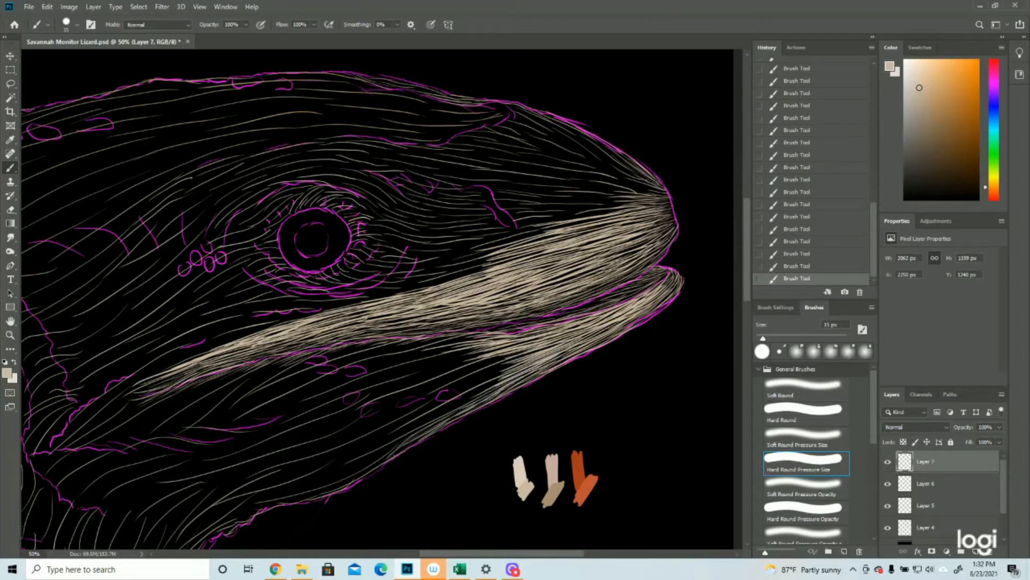
# Step: Hide the magenta sketch on Layer 4 and check the tan strokes across the whole head, comparing with and without it
pyautogui.click(888, 527)
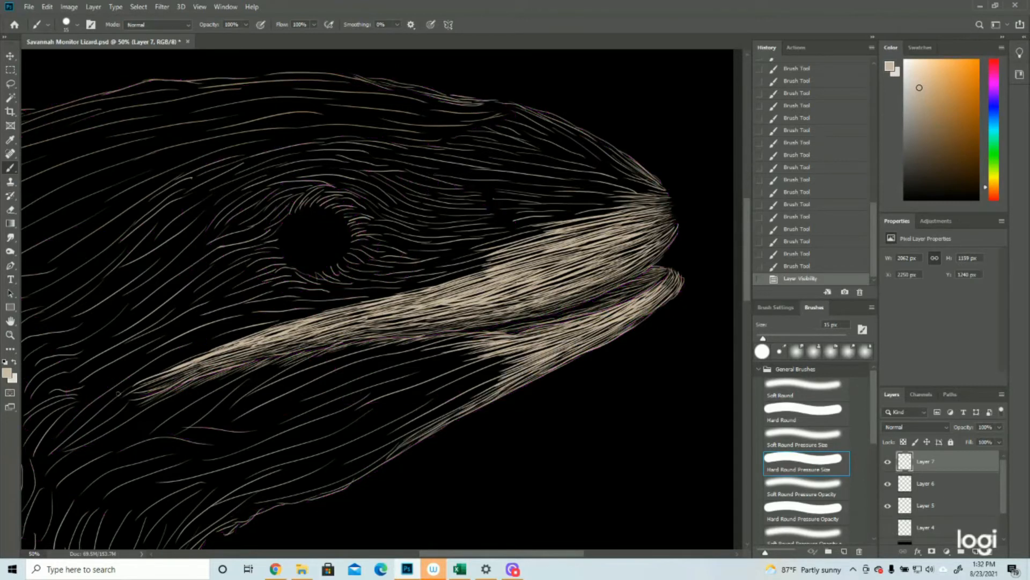
pyautogui.click(10, 334)
pyautogui.moveTo(407, 333); pyautogui.dragTo(343, 341)
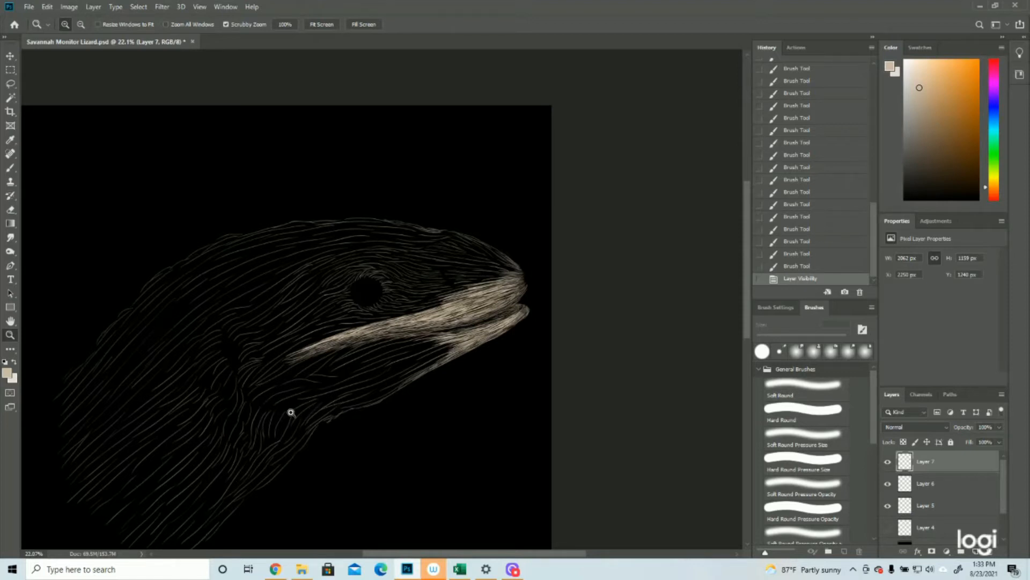
pyautogui.click(405, 345)
pyautogui.click(405, 345)
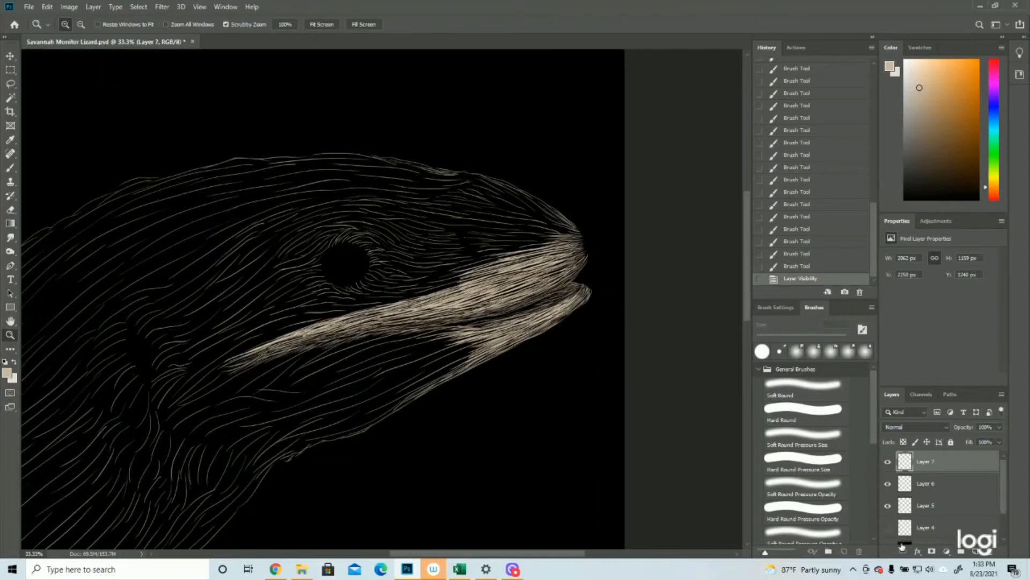
pyautogui.click(887, 528)
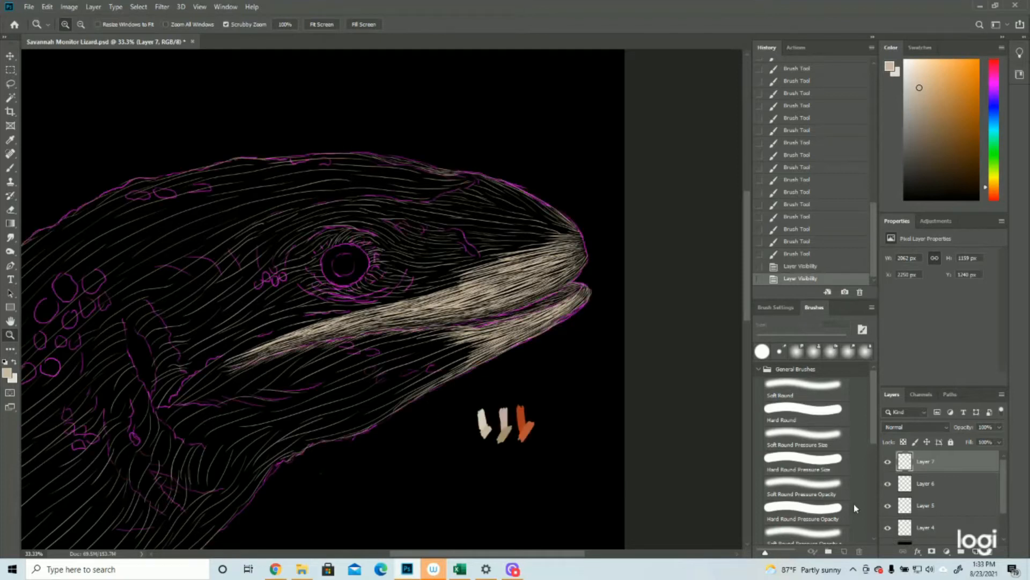
pyautogui.click(887, 527)
# Step: Brush more light tan strokes along the lower jaw's bottom edge, from near the tip back to the start of the throat
pyautogui.click(11, 168)
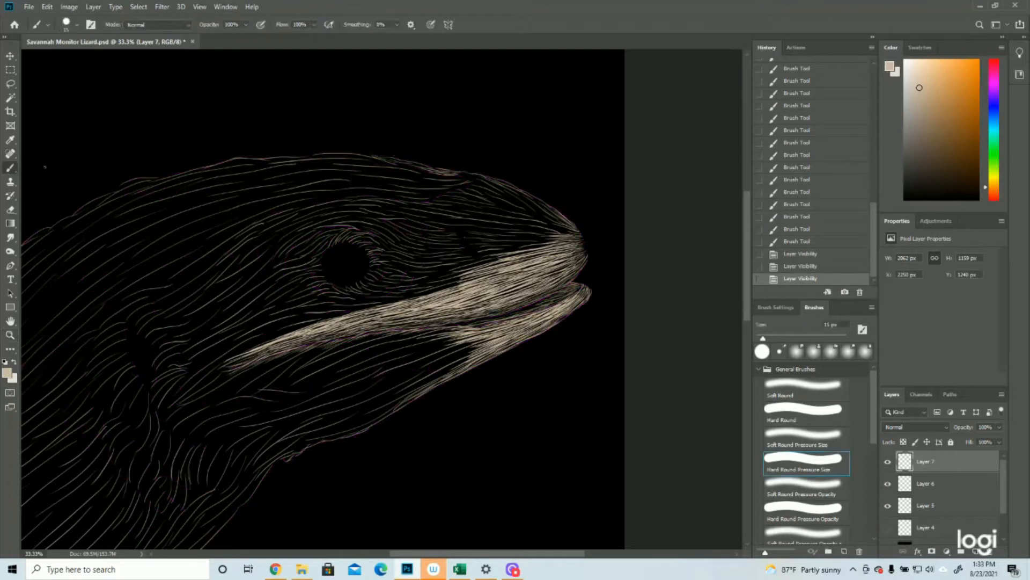
pyautogui.moveTo(566, 313); pyautogui.dragTo(547, 325)
pyautogui.moveTo(559, 318); pyautogui.dragTo(542, 327)
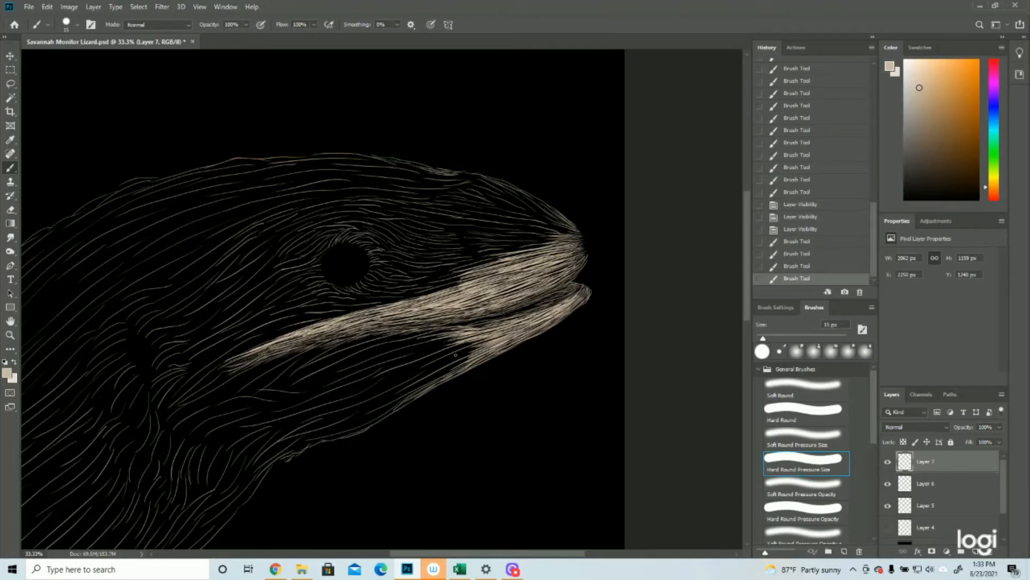
pyautogui.moveTo(408, 403); pyautogui.dragTo(392, 413)
pyautogui.moveTo(404, 406); pyautogui.dragTo(355, 429)
pyautogui.moveTo(365, 422)
pyautogui.mouseDown()
pyautogui.moveTo(348, 432)
pyautogui.moveTo(333, 418)
pyautogui.moveTo(322, 441)
pyautogui.mouseUp()
pyautogui.moveTo(330, 435)
pyautogui.mouseDown()
pyautogui.moveTo(294, 456)
pyautogui.moveTo(307, 443)
pyautogui.mouseUp()
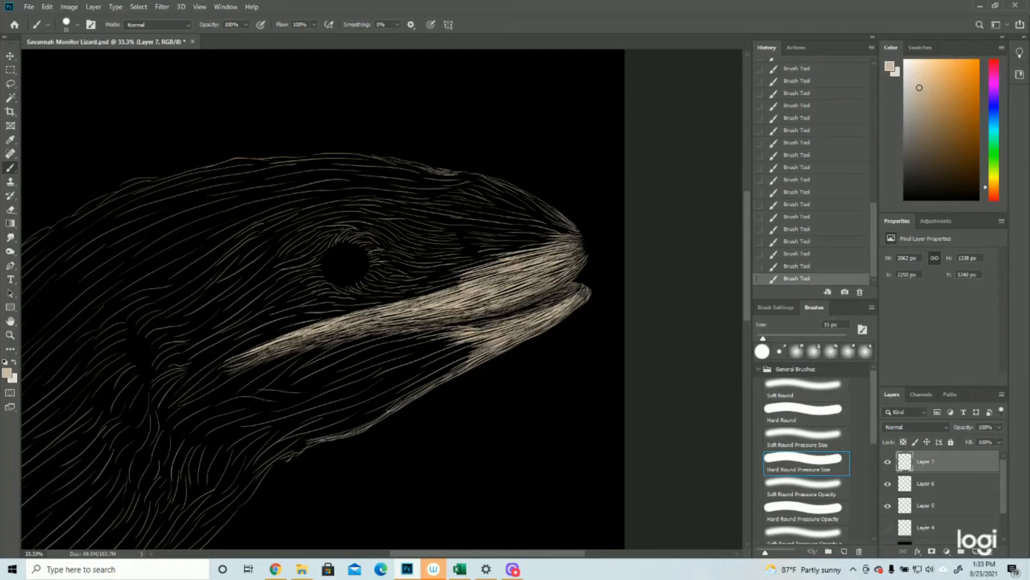
# Step: Thicken the light tan strokes where the jaw's underside bends into the throat
pyautogui.moveTo(330, 428); pyautogui.dragTo(296, 437)
pyautogui.moveTo(324, 430)
pyautogui.mouseDown()
pyautogui.moveTo(265, 455)
pyautogui.moveTo(273, 448)
pyautogui.moveTo(298, 440)
pyautogui.moveTo(255, 469)
pyautogui.mouseUp()
pyautogui.moveTo(312, 434); pyautogui.dragTo(260, 467)
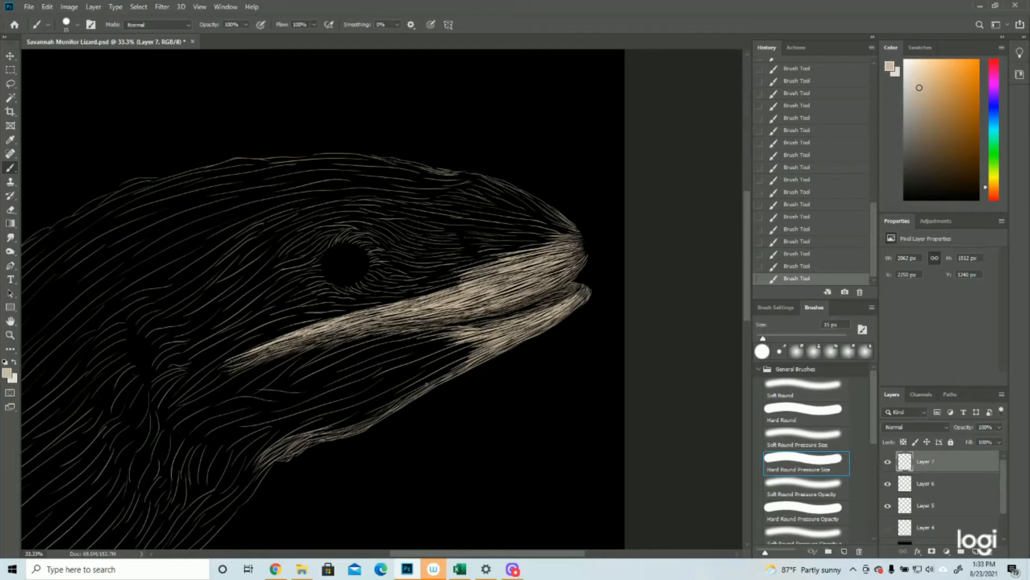
pyautogui.moveTo(380, 409)
pyautogui.mouseDown()
pyautogui.moveTo(310, 434)
pyautogui.moveTo(257, 407)
pyautogui.moveTo(378, 401)
pyautogui.moveTo(256, 450)
pyautogui.moveTo(288, 433)
pyautogui.moveTo(243, 468)
pyautogui.moveTo(279, 434)
pyautogui.moveTo(236, 476)
pyautogui.moveTo(260, 442)
pyautogui.moveTo(239, 465)
pyautogui.mouseUp()
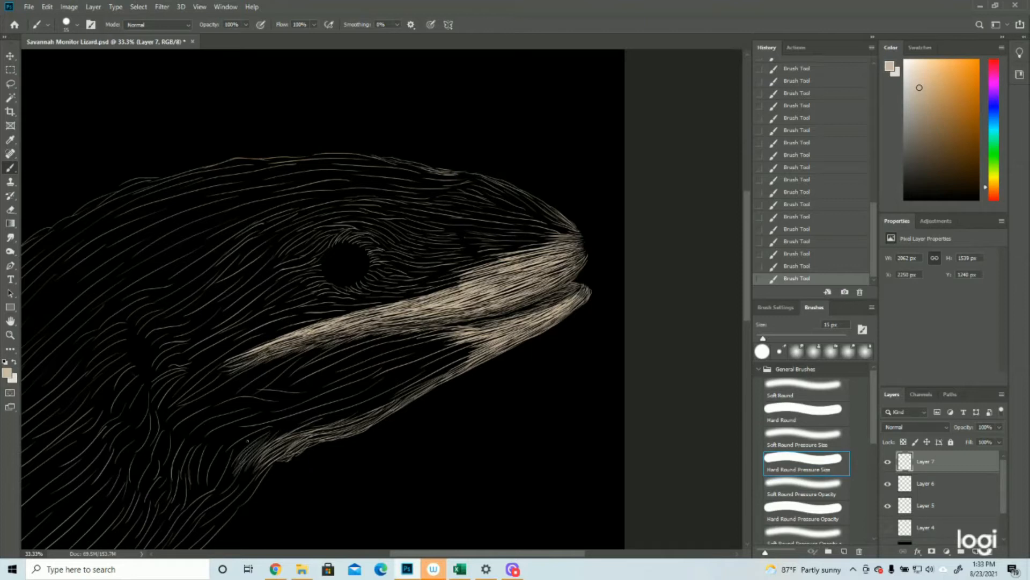
# Step: Continue the light tan strokes from the throat bend down along the front edge of the neck
pyautogui.scroll(-4, 243, 455)
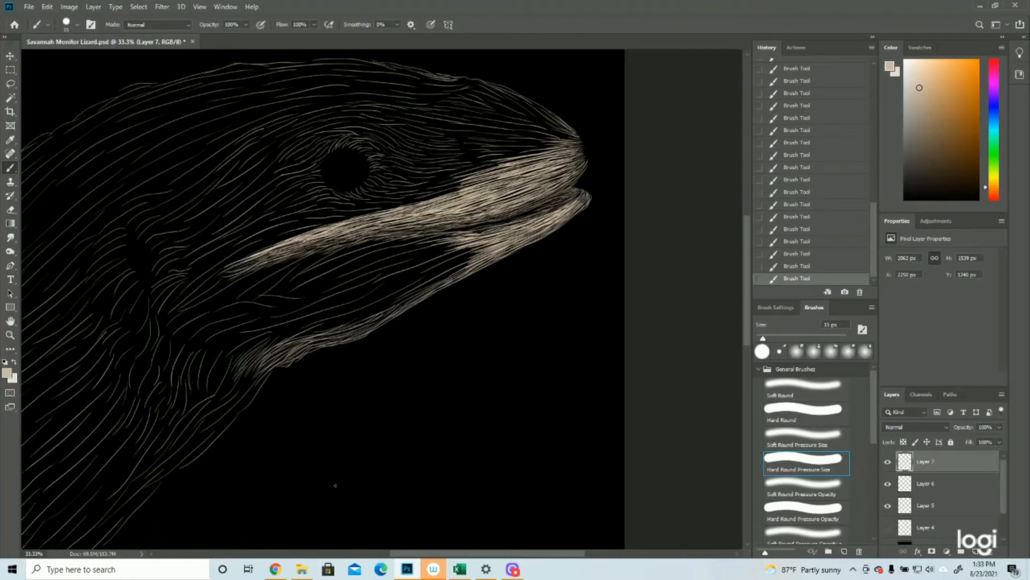
pyautogui.moveTo(419, 555); pyautogui.dragTo(388, 555)
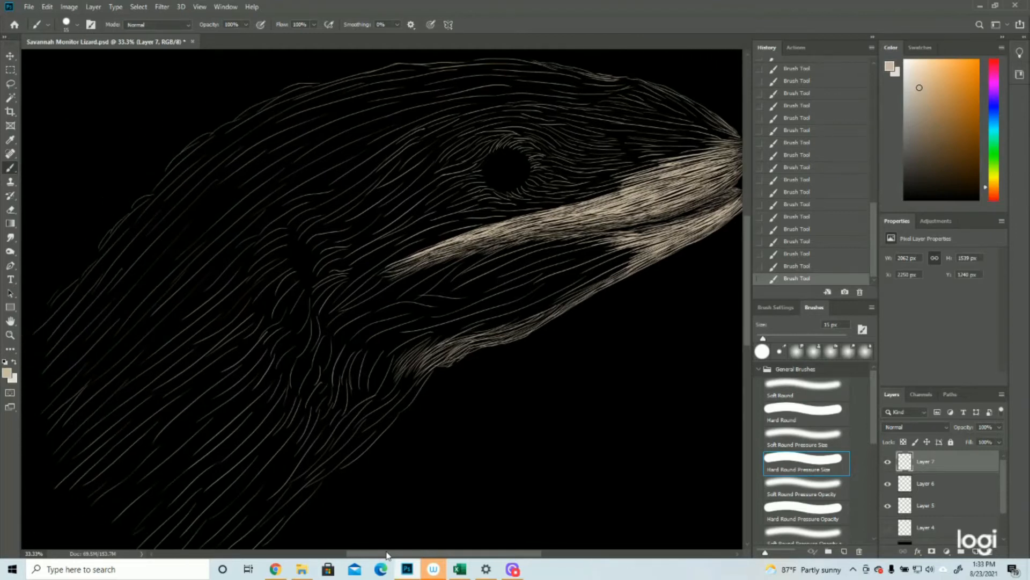
pyautogui.moveTo(399, 385); pyautogui.dragTo(408, 371)
pyautogui.moveTo(388, 410)
pyautogui.mouseDown()
pyautogui.moveTo(423, 362)
pyautogui.moveTo(420, 376)
pyautogui.moveTo(434, 368)
pyautogui.moveTo(416, 392)
pyautogui.mouseUp()
pyautogui.moveTo(380, 432); pyautogui.dragTo(395, 416)
pyautogui.moveTo(351, 455)
pyautogui.mouseDown()
pyautogui.moveTo(379, 433)
pyautogui.moveTo(370, 437)
pyautogui.mouseUp()
pyautogui.moveTo(318, 485); pyautogui.dragTo(394, 412)
pyautogui.moveTo(324, 467)
pyautogui.mouseDown()
pyautogui.moveTo(394, 404)
pyautogui.moveTo(361, 440)
pyautogui.moveTo(379, 387)
pyautogui.moveTo(358, 404)
pyautogui.mouseUp()
# Step: Add short curved light tan strokes along the throat fold, working up from the neck edge toward the ear opening
pyautogui.moveTo(349, 376)
pyautogui.mouseDown()
pyautogui.moveTo(352, 406)
pyautogui.moveTo(332, 401)
pyautogui.moveTo(322, 383)
pyautogui.mouseUp()
pyautogui.moveTo(322, 367); pyautogui.dragTo(316, 378)
pyautogui.moveTo(315, 366); pyautogui.dragTo(310, 375)
pyautogui.moveTo(311, 352); pyautogui.dragTo(308, 368)
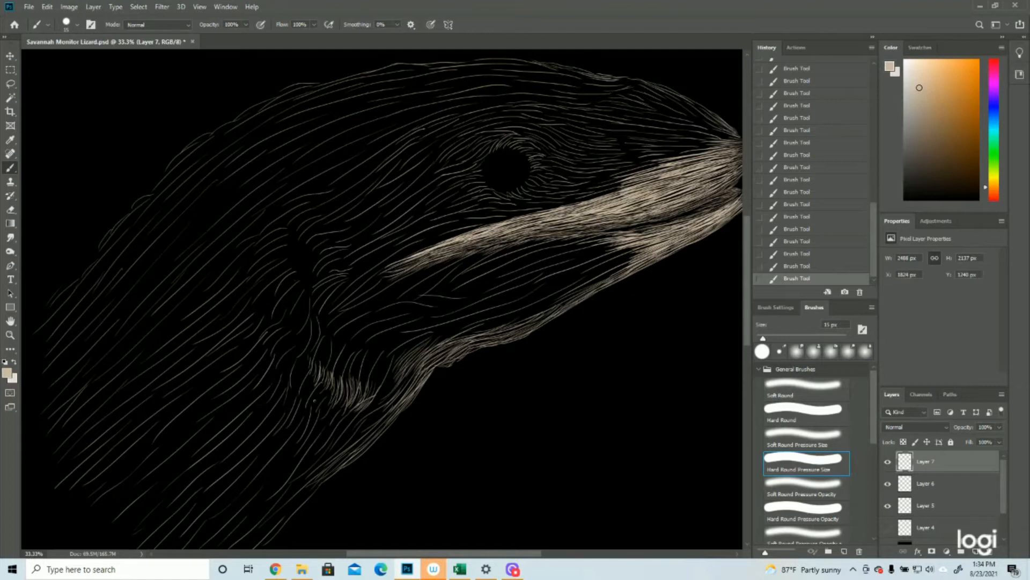
pyautogui.moveTo(309, 352)
pyautogui.mouseDown()
pyautogui.moveTo(302, 359)
pyautogui.moveTo(292, 338)
pyautogui.mouseUp()
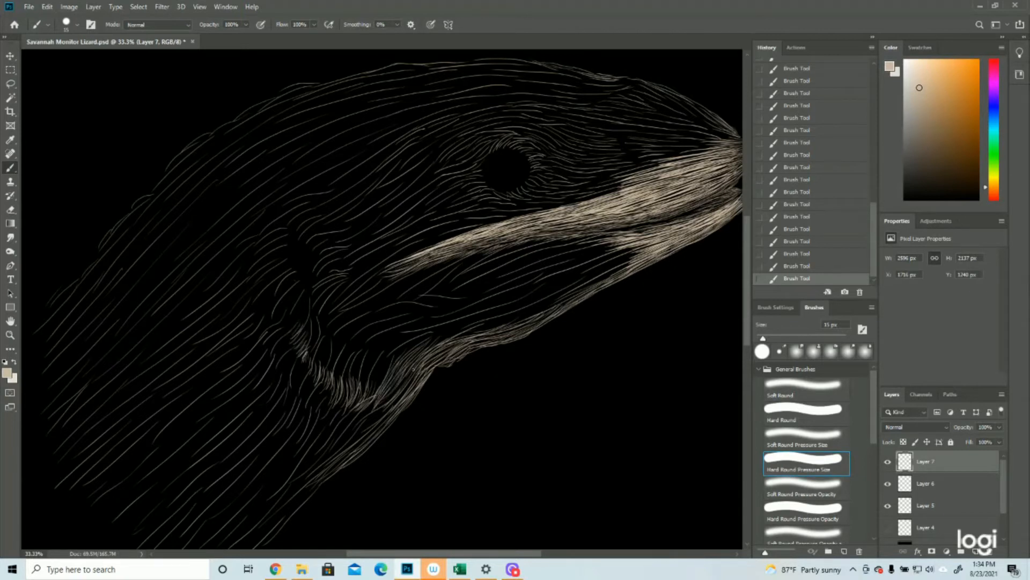
# Step: Fill the lower front of the neck with long light tan strokes running down from the throat fold
pyautogui.scroll(-2, 285, 518)
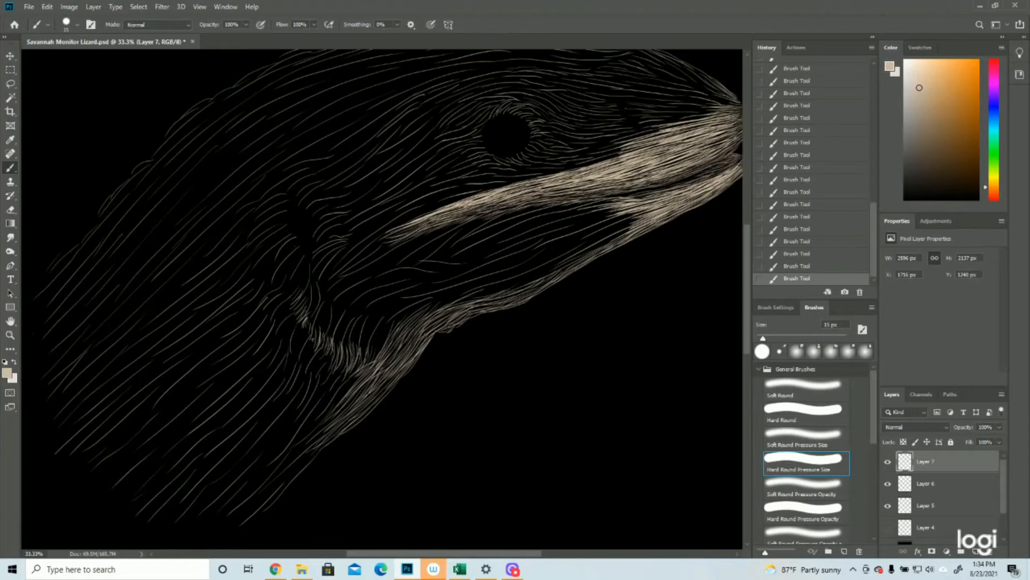
pyautogui.moveTo(313, 368)
pyautogui.mouseDown()
pyautogui.moveTo(300, 387)
pyautogui.moveTo(304, 408)
pyautogui.moveTo(324, 404)
pyautogui.moveTo(317, 423)
pyautogui.mouseUp()
pyautogui.moveTo(350, 384); pyautogui.dragTo(320, 423)
pyautogui.moveTo(334, 408)
pyautogui.mouseDown()
pyautogui.moveTo(324, 421)
pyautogui.moveTo(297, 423)
pyautogui.moveTo(281, 456)
pyautogui.mouseUp()
pyautogui.moveTo(333, 415); pyautogui.dragTo(282, 464)
pyautogui.moveTo(309, 405); pyautogui.dragTo(288, 438)
pyautogui.moveTo(309, 396); pyautogui.dragTo(248, 476)
# Step: Brush short curved light tan strokes around the front and back edges of the ear opening and below it
pyautogui.scroll(-3, 220, 414)
pyautogui.moveTo(220, 414); pyautogui.dragTo(539, 434)
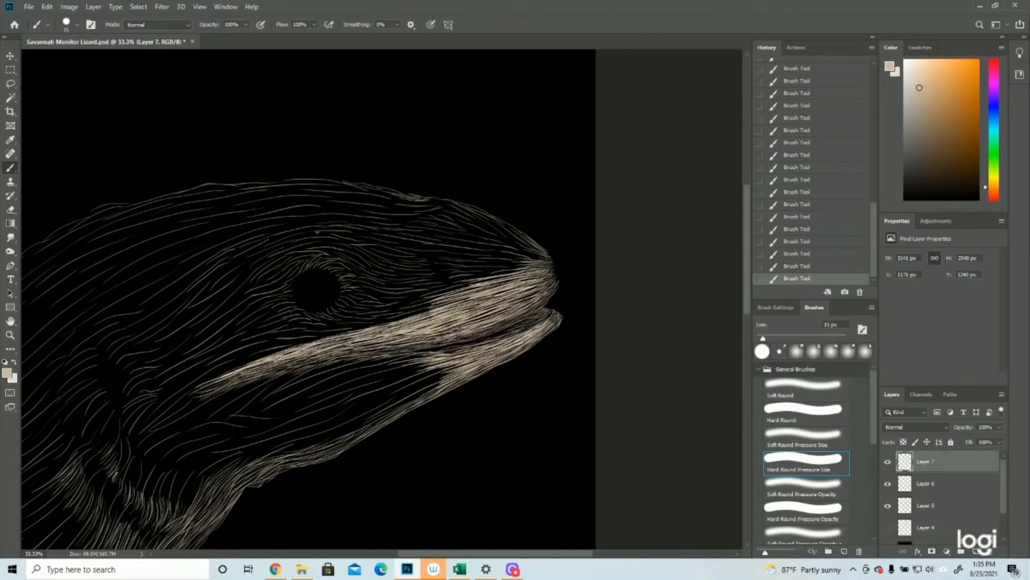
pyautogui.moveTo(110, 340)
pyautogui.mouseDown()
pyautogui.moveTo(101, 343)
pyautogui.moveTo(119, 345)
pyautogui.moveTo(102, 340)
pyautogui.moveTo(120, 348)
pyautogui.moveTo(114, 363)
pyautogui.moveTo(121, 353)
pyautogui.moveTo(122, 371)
pyautogui.moveTo(130, 358)
pyautogui.moveTo(123, 378)
pyautogui.moveTo(135, 397)
pyautogui.mouseUp()
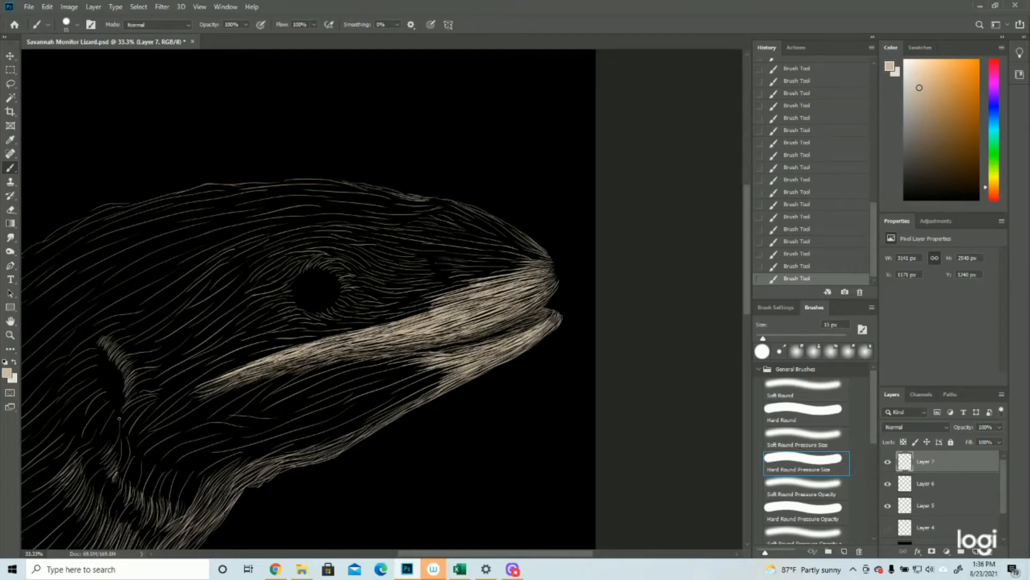
pyautogui.moveTo(76, 360)
pyautogui.mouseDown()
pyautogui.moveTo(47, 378)
pyautogui.moveTo(76, 358)
pyautogui.moveTo(48, 390)
pyautogui.moveTo(69, 373)
pyautogui.moveTo(49, 403)
pyautogui.moveTo(74, 414)
pyautogui.moveTo(68, 389)
pyautogui.moveTo(54, 404)
pyautogui.moveTo(76, 393)
pyautogui.moveTo(60, 419)
pyautogui.moveTo(76, 409)
pyautogui.moveTo(72, 378)
pyautogui.moveTo(83, 388)
pyautogui.moveTo(67, 445)
pyautogui.mouseUp()
pyautogui.moveTo(141, 418)
pyautogui.mouseDown()
pyautogui.moveTo(116, 446)
pyautogui.moveTo(141, 456)
pyautogui.mouseUp()
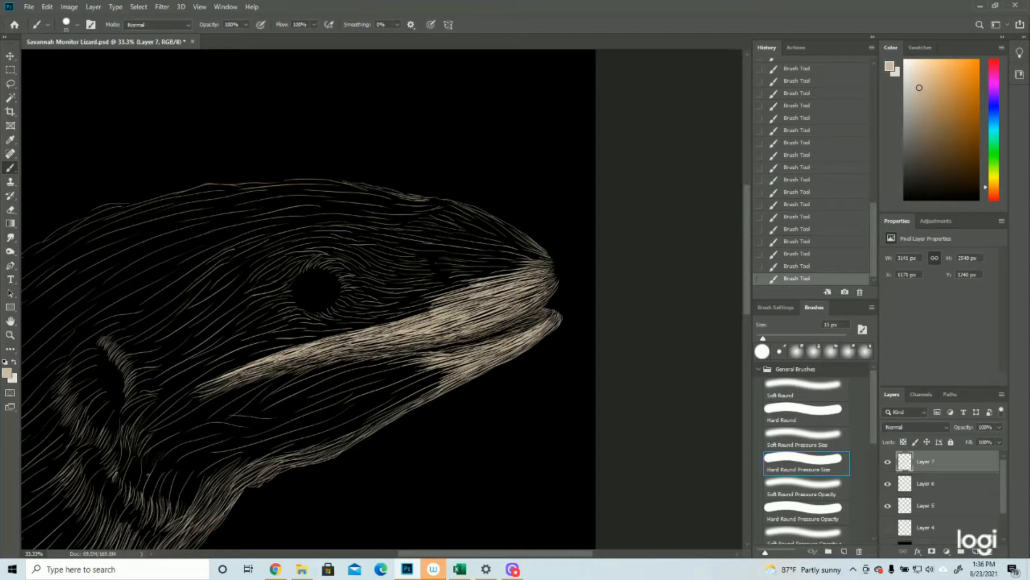
# Step: Add short light tan strokes to the skin fold between the ear opening and the throat
pyautogui.moveTo(160, 448); pyautogui.dragTo(144, 462)
pyautogui.moveTo(153, 440); pyautogui.dragTo(139, 454)
pyautogui.moveTo(213, 466)
pyautogui.mouseDown()
pyautogui.moveTo(198, 488)
pyautogui.moveTo(191, 476)
pyautogui.mouseUp()
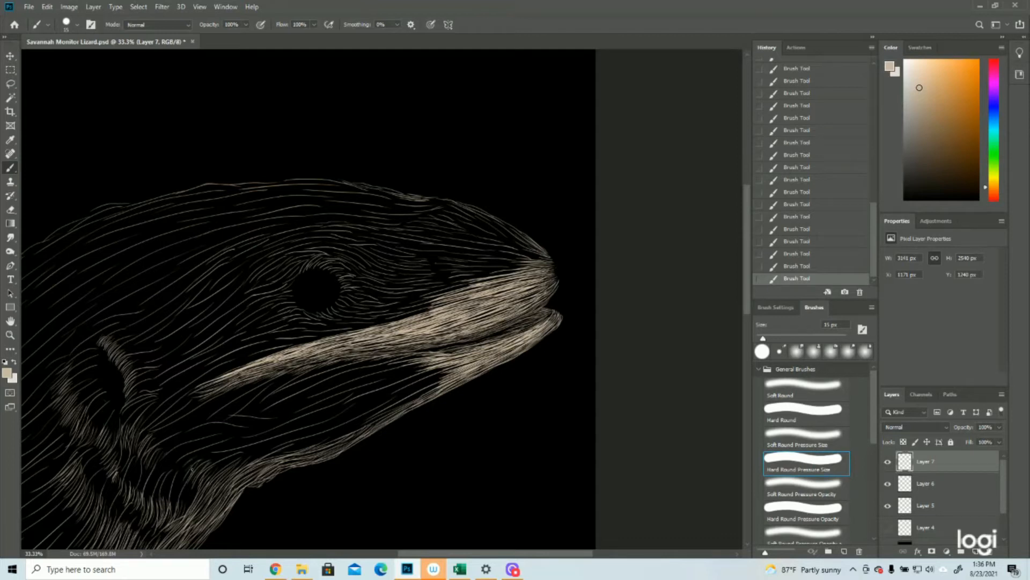
pyautogui.moveTo(194, 450)
pyautogui.mouseDown()
pyautogui.moveTo(174, 474)
pyautogui.moveTo(161, 471)
pyautogui.mouseUp()
# Step: Show the Layer 4 sketch again and brush short light tan strokes around the top and sides of the eye's rim
pyautogui.click(10, 335)
pyautogui.moveTo(338, 349); pyautogui.dragTo(265, 351)
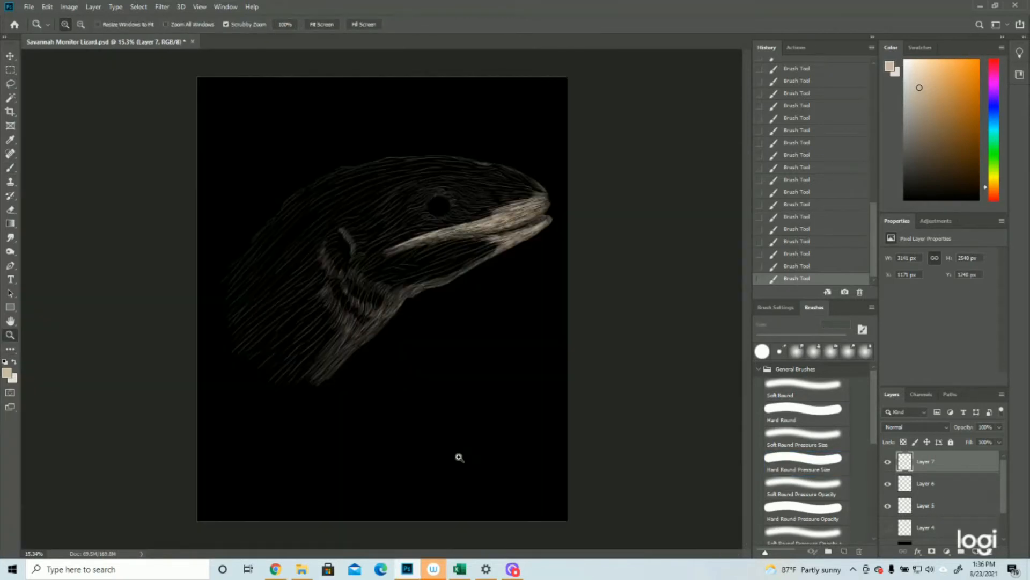
pyautogui.click(459, 131)
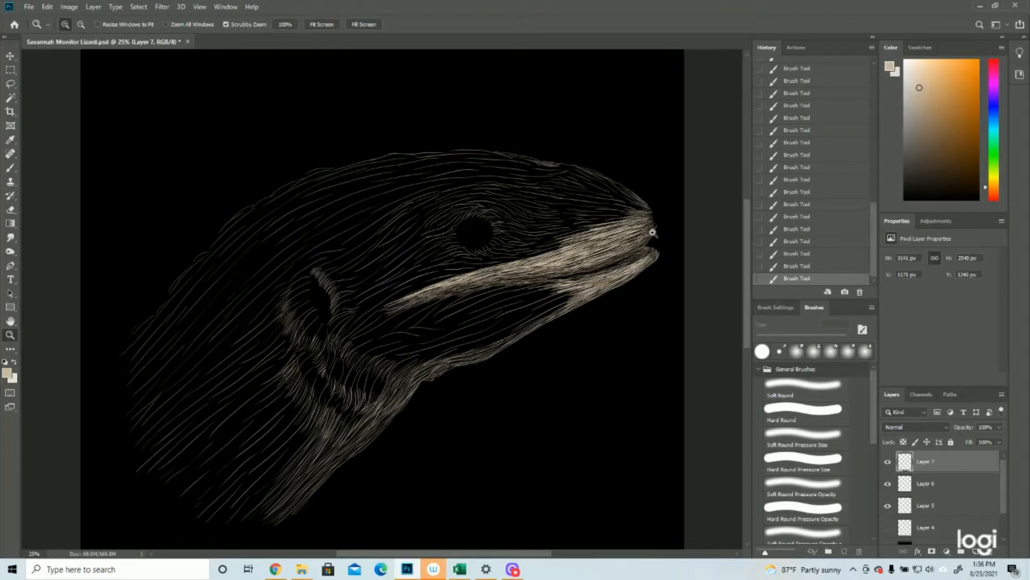
pyautogui.click(565, 191)
pyautogui.click(564, 190)
pyautogui.click(9, 168)
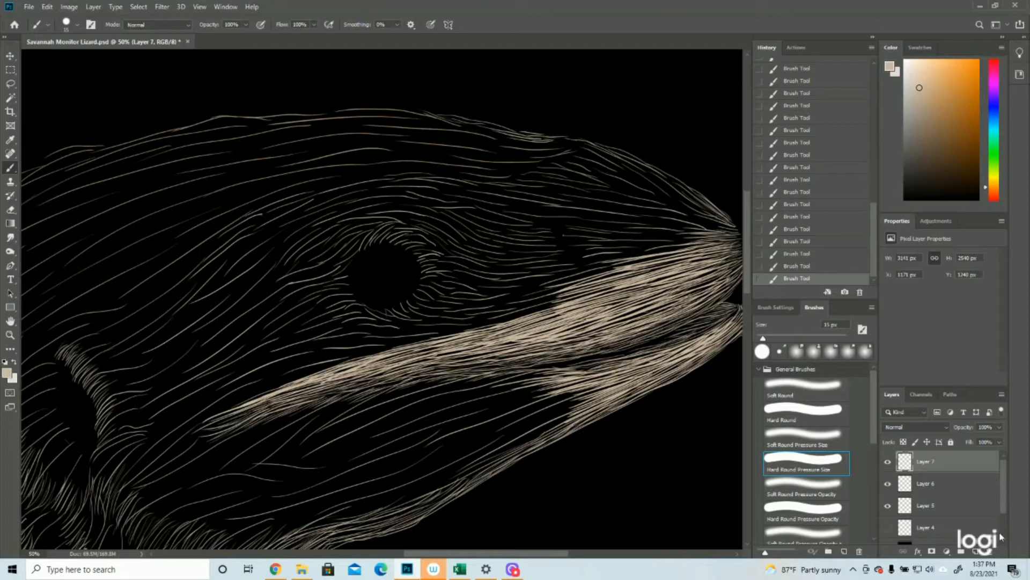
pyautogui.click(888, 528)
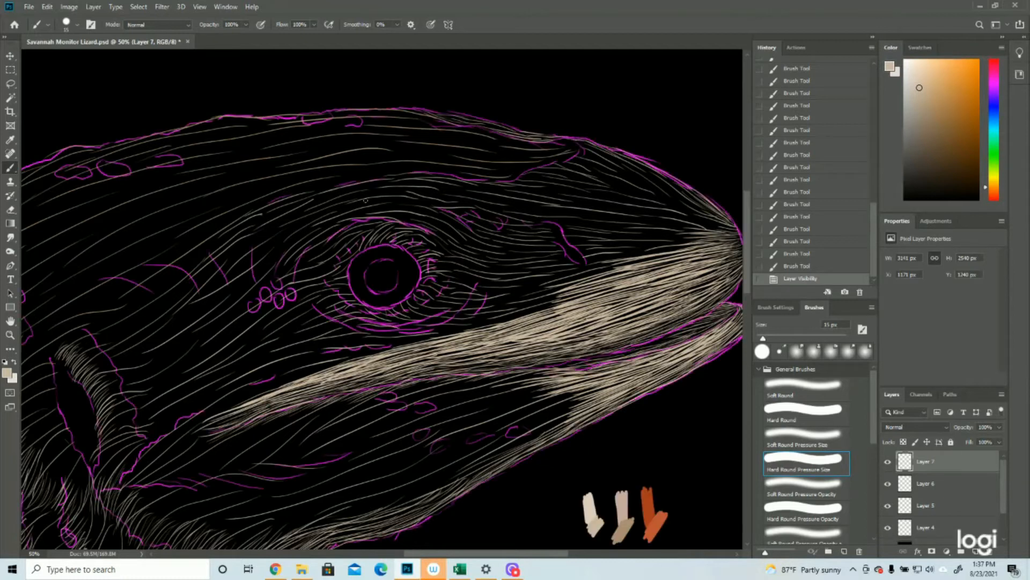
pyautogui.moveTo(399, 240)
pyautogui.mouseDown()
pyautogui.moveTo(375, 236)
pyautogui.moveTo(382, 231)
pyautogui.mouseUp()
pyautogui.moveTo(394, 246)
pyautogui.mouseDown()
pyautogui.moveTo(380, 233)
pyautogui.moveTo(367, 238)
pyautogui.mouseUp()
pyautogui.moveTo(379, 249)
pyautogui.mouseDown()
pyautogui.moveTo(370, 238)
pyautogui.moveTo(350, 244)
pyautogui.mouseUp()
pyautogui.moveTo(352, 261)
pyautogui.mouseDown()
pyautogui.moveTo(340, 247)
pyautogui.moveTo(406, 235)
pyautogui.moveTo(428, 256)
pyautogui.moveTo(427, 294)
pyautogui.mouseUp()
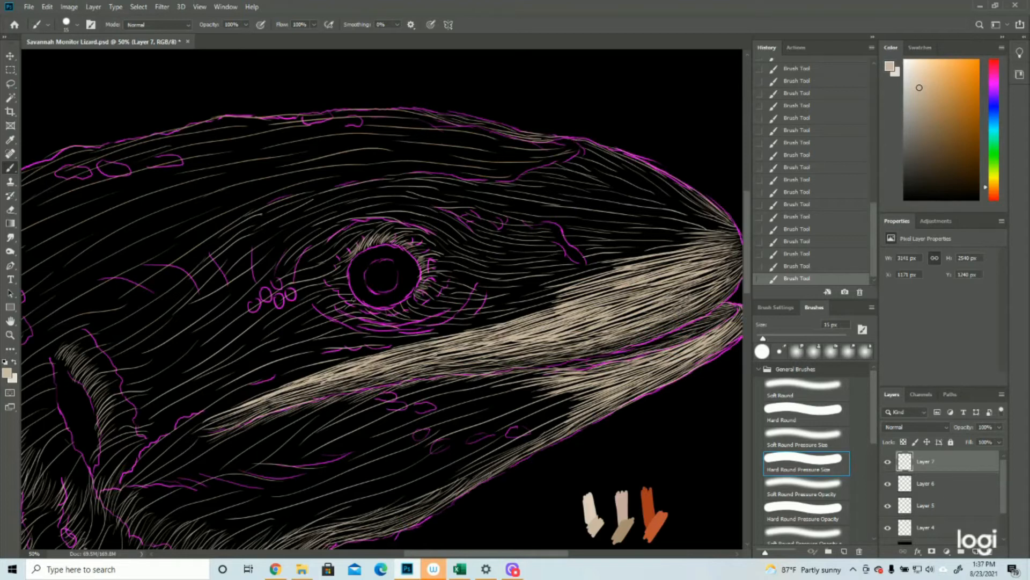
# Step: Brush light tan strokes along the eye's lower rim, the folds beneath it and the curved crease behind the eye
pyautogui.moveTo(412, 303)
pyautogui.mouseDown()
pyautogui.moveTo(417, 291)
pyautogui.moveTo(407, 297)
pyautogui.mouseUp()
pyautogui.moveTo(364, 321)
pyautogui.mouseDown()
pyautogui.moveTo(396, 324)
pyautogui.moveTo(316, 312)
pyautogui.moveTo(323, 317)
pyautogui.mouseUp()
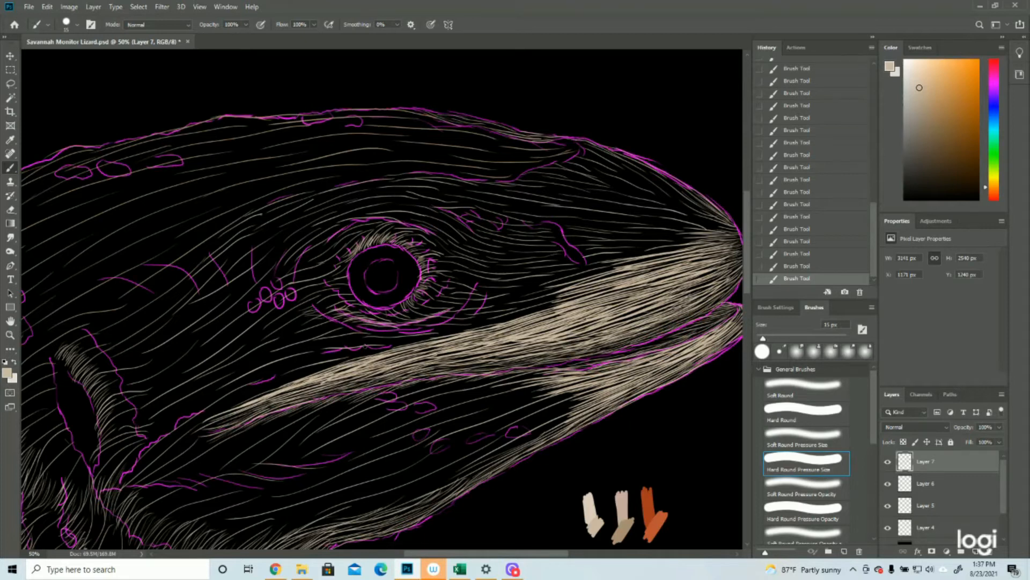
pyautogui.moveTo(405, 333); pyautogui.dragTo(344, 336)
pyautogui.moveTo(373, 334); pyautogui.dragTo(304, 325)
pyautogui.moveTo(464, 317); pyautogui.dragTo(425, 332)
pyautogui.moveTo(491, 296)
pyautogui.mouseDown()
pyautogui.moveTo(471, 315)
pyautogui.moveTo(455, 306)
pyautogui.mouseUp()
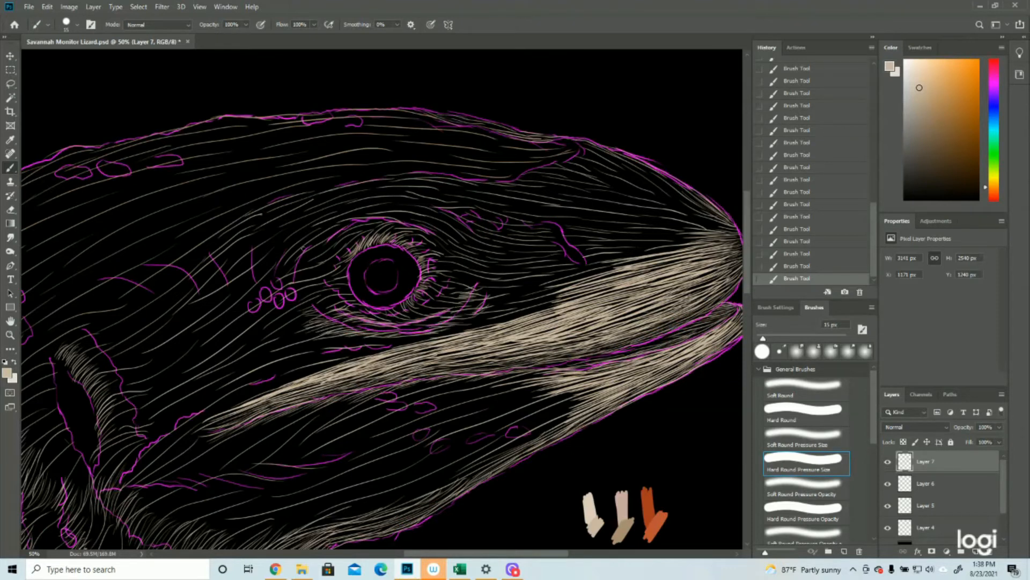
pyautogui.moveTo(301, 248)
pyautogui.mouseDown()
pyautogui.moveTo(273, 288)
pyautogui.moveTo(284, 319)
pyautogui.moveTo(288, 304)
pyautogui.mouseUp()
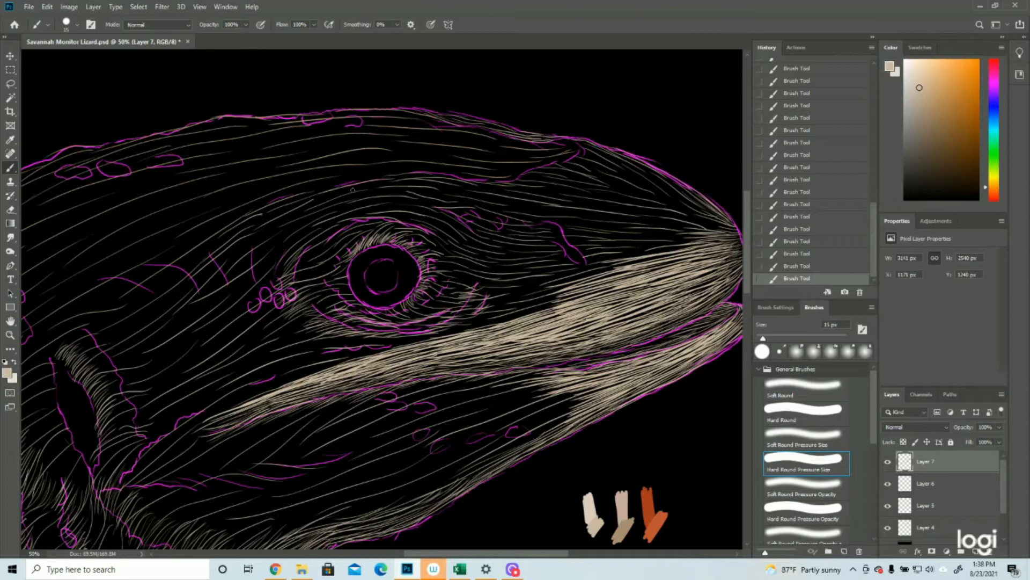
# Step: Build up a band of light tan strokes along the brow ridge above the eye, curving down behind it
pyautogui.moveTo(375, 184); pyautogui.dragTo(328, 197)
pyautogui.moveTo(433, 186)
pyautogui.mouseDown()
pyautogui.moveTo(373, 186)
pyautogui.moveTo(436, 179)
pyautogui.moveTo(436, 194)
pyautogui.moveTo(364, 191)
pyautogui.moveTo(417, 191)
pyautogui.moveTo(341, 198)
pyautogui.moveTo(405, 193)
pyautogui.moveTo(341, 201)
pyautogui.moveTo(356, 197)
pyautogui.moveTo(289, 224)
pyautogui.mouseUp()
pyautogui.moveTo(347, 197)
pyautogui.mouseDown()
pyautogui.moveTo(278, 225)
pyautogui.moveTo(349, 190)
pyautogui.moveTo(279, 211)
pyautogui.moveTo(347, 185)
pyautogui.moveTo(275, 210)
pyautogui.mouseUp()
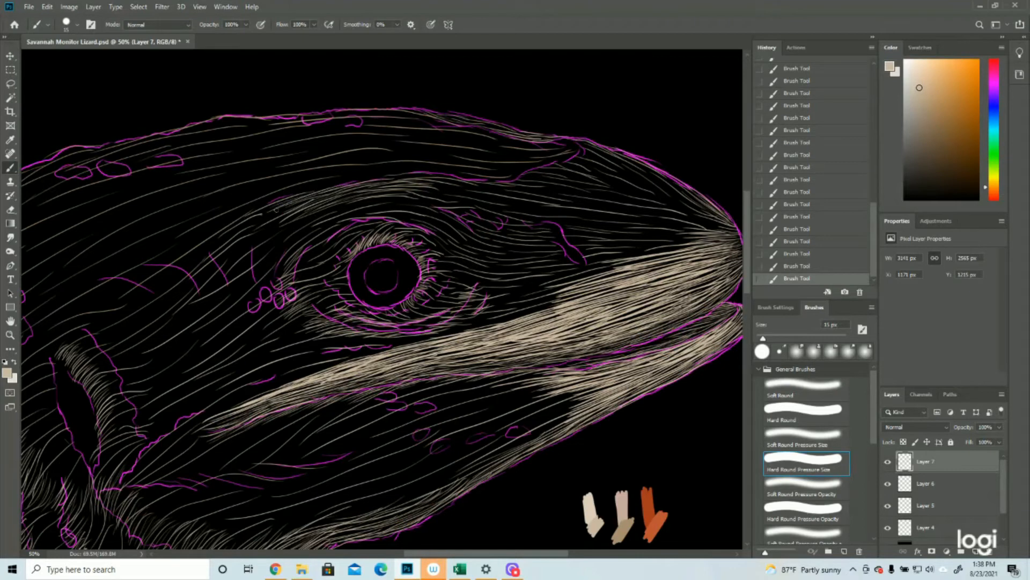
pyautogui.moveTo(419, 189); pyautogui.dragTo(368, 197)
pyautogui.moveTo(456, 193)
pyautogui.mouseDown()
pyautogui.moveTo(430, 189)
pyautogui.moveTo(465, 189)
pyautogui.moveTo(411, 185)
pyautogui.moveTo(475, 182)
pyautogui.moveTo(397, 178)
pyautogui.mouseUp()
pyautogui.moveTo(485, 183)
pyautogui.mouseDown()
pyautogui.moveTo(363, 200)
pyautogui.moveTo(395, 199)
pyautogui.moveTo(301, 229)
pyautogui.mouseUp()
pyautogui.moveTo(334, 207)
pyautogui.mouseDown()
pyautogui.moveTo(274, 243)
pyautogui.moveTo(330, 209)
pyautogui.moveTo(301, 224)
pyautogui.mouseUp()
pyautogui.moveTo(293, 231); pyautogui.dragTo(264, 239)
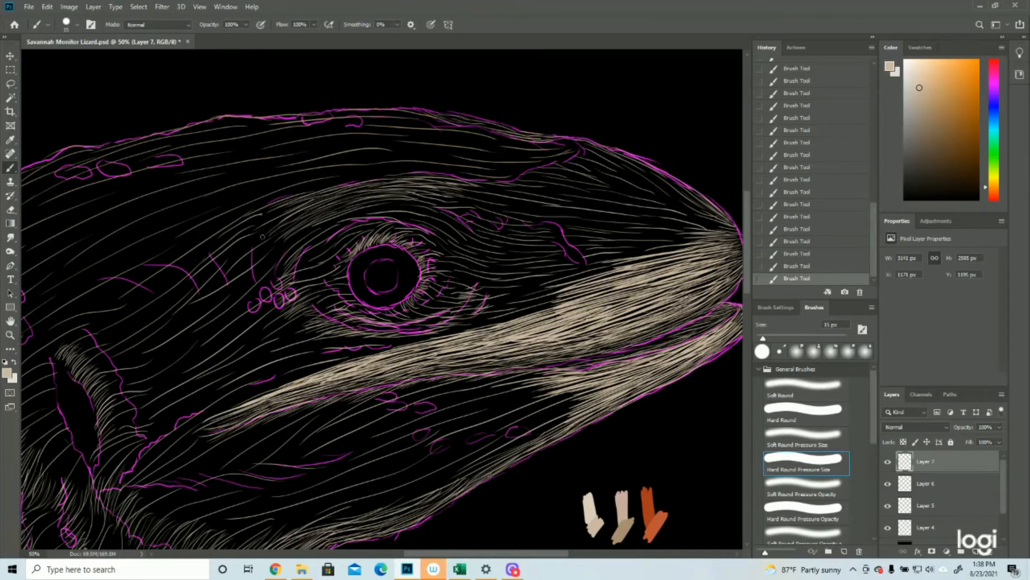
# Step: Extend the brow band back behind the eye toward the ear and add light tan strokes to the snout markings and nostril crease
pyautogui.moveTo(307, 211)
pyautogui.mouseDown()
pyautogui.moveTo(261, 219)
pyautogui.moveTo(240, 239)
pyautogui.moveTo(236, 228)
pyautogui.mouseUp()
pyautogui.moveTo(566, 242); pyautogui.dragTo(586, 263)
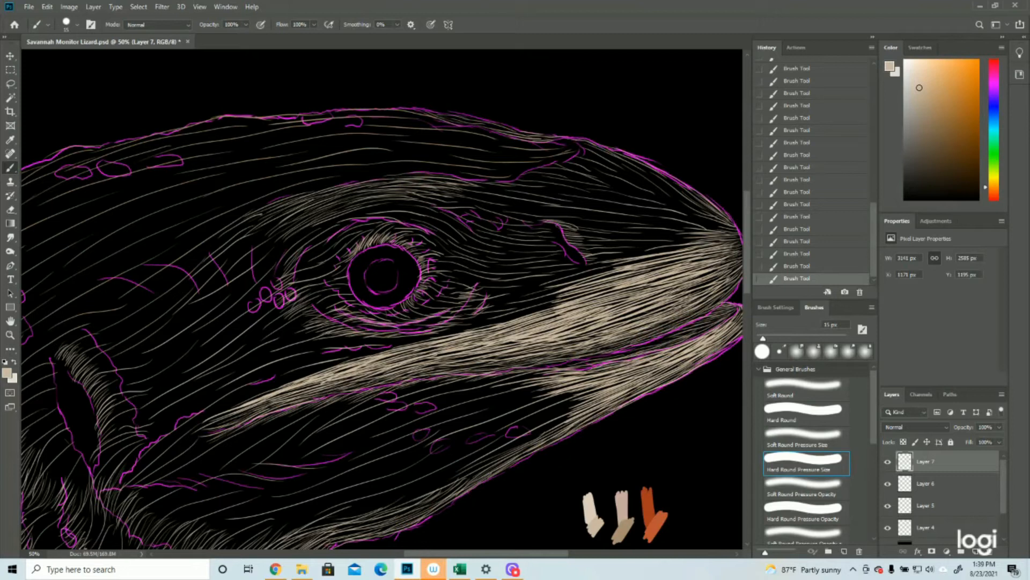
pyautogui.moveTo(454, 209)
pyautogui.mouseDown()
pyautogui.moveTo(472, 217)
pyautogui.moveTo(92, 301)
pyautogui.mouseUp()
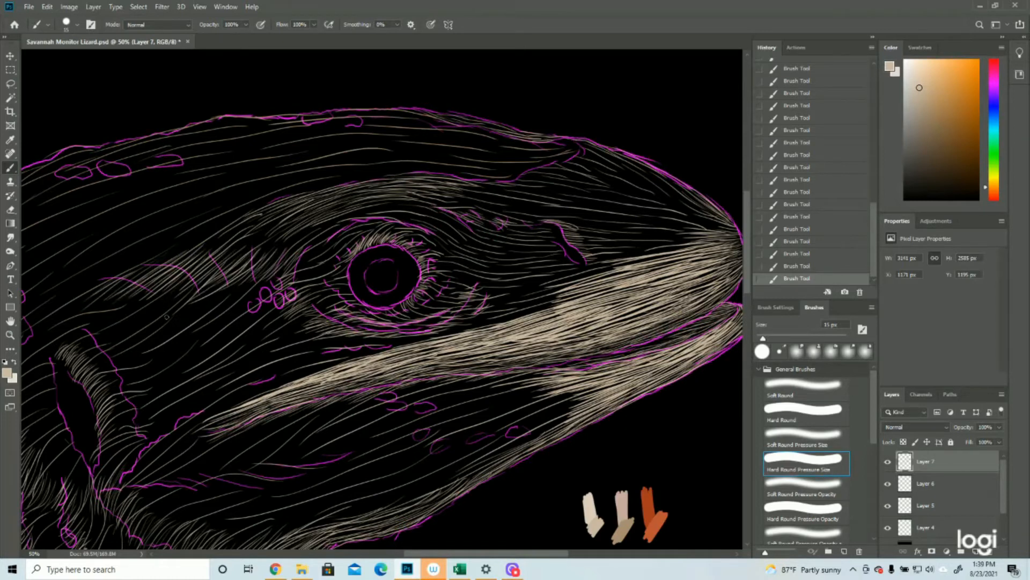
# Step: Hide the Layer 4 sketch and examine the brushed texture over the entire head
pyautogui.click(9, 335)
pyautogui.scroll(-5, 376, 295)
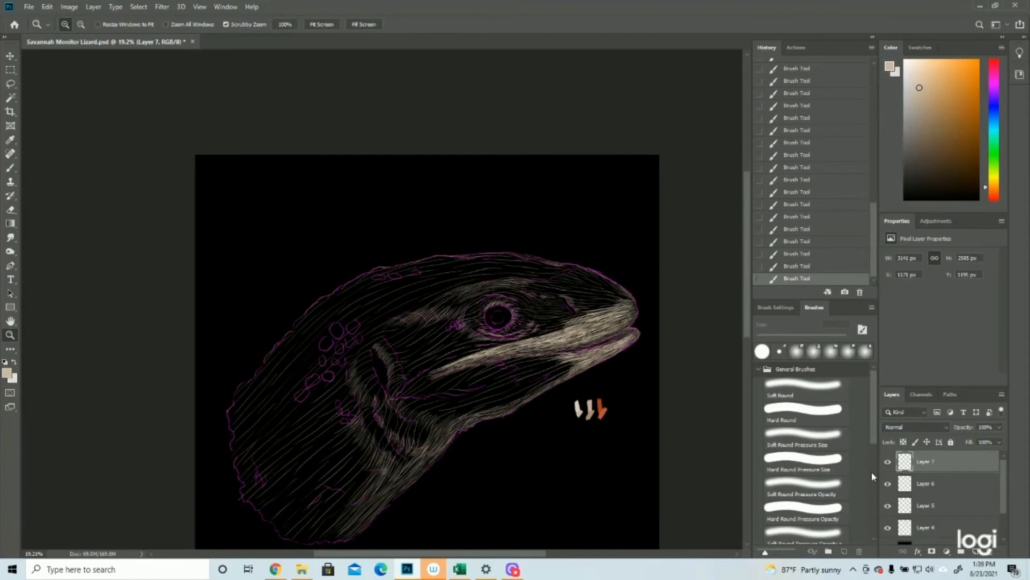
pyautogui.click(888, 527)
pyautogui.moveTo(457, 301); pyautogui.dragTo(446, 301)
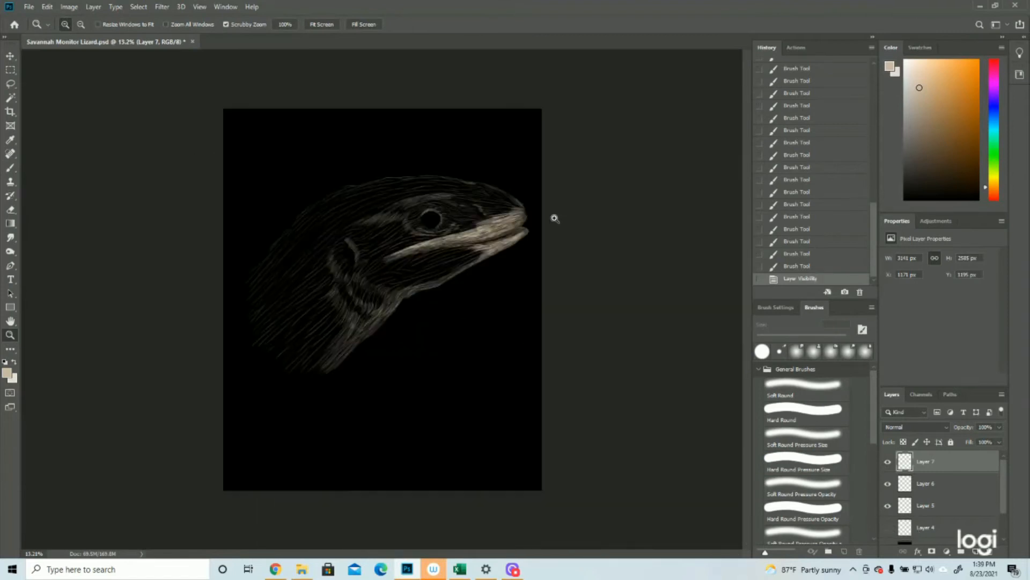
pyautogui.doubleClick(557, 144)
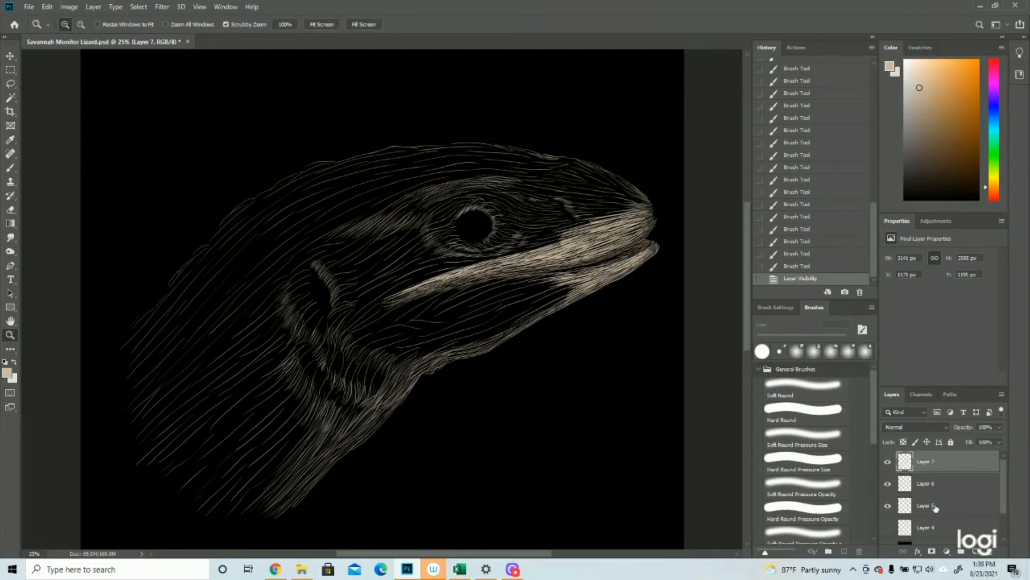
# Step: Show the Layer 4 sketch again and brush light tan strokes beneath the mouth line and along the cheek crease behind it
pyautogui.click(887, 529)
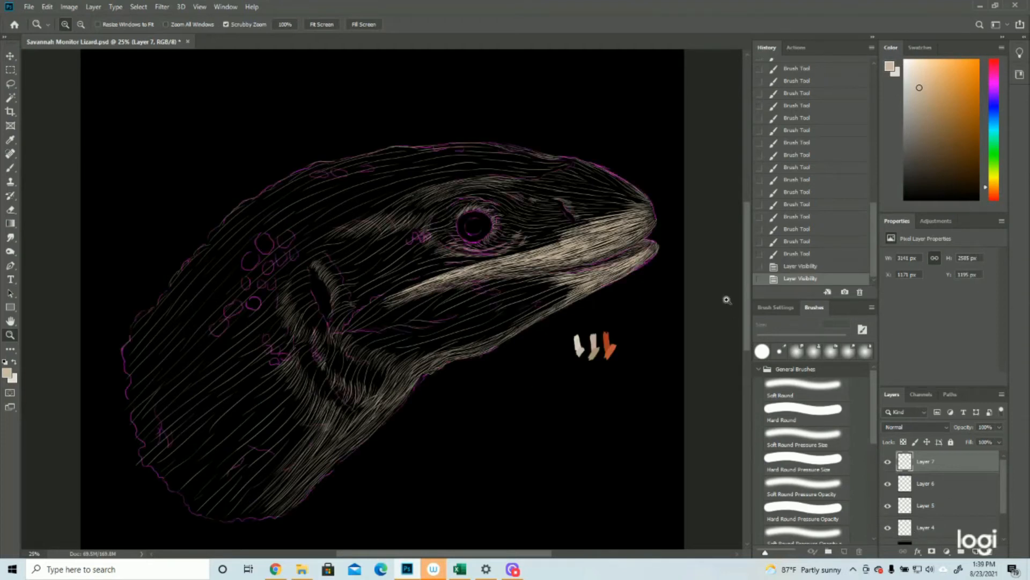
pyautogui.click(641, 212)
pyautogui.click(11, 167)
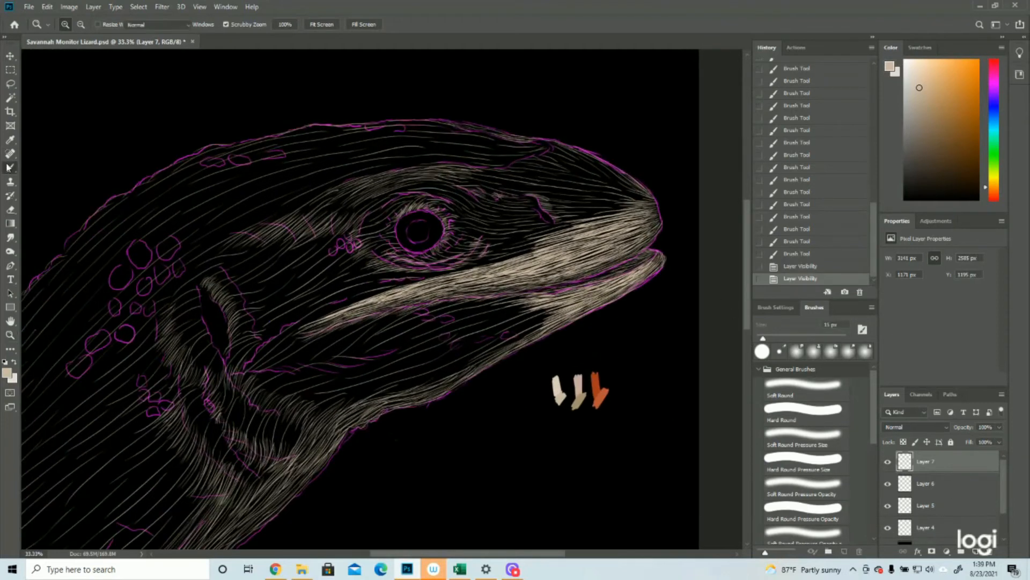
pyautogui.moveTo(531, 297); pyautogui.dragTo(472, 310)
pyautogui.moveTo(516, 297); pyautogui.dragTo(454, 308)
pyautogui.moveTo(486, 299); pyautogui.dragTo(432, 316)
pyautogui.moveTo(472, 301)
pyautogui.mouseDown()
pyautogui.moveTo(410, 321)
pyautogui.moveTo(423, 314)
pyautogui.mouseUp()
pyautogui.moveTo(456, 301); pyautogui.dragTo(371, 330)
pyautogui.moveTo(401, 311); pyautogui.dragTo(290, 350)
pyautogui.moveTo(400, 346)
pyautogui.mouseDown()
pyautogui.moveTo(299, 370)
pyautogui.moveTo(322, 356)
pyautogui.mouseUp()
pyautogui.moveTo(348, 352)
pyautogui.mouseDown()
pyautogui.moveTo(246, 375)
pyautogui.moveTo(254, 382)
pyautogui.mouseUp()
pyautogui.moveTo(278, 373); pyautogui.dragTo(247, 387)
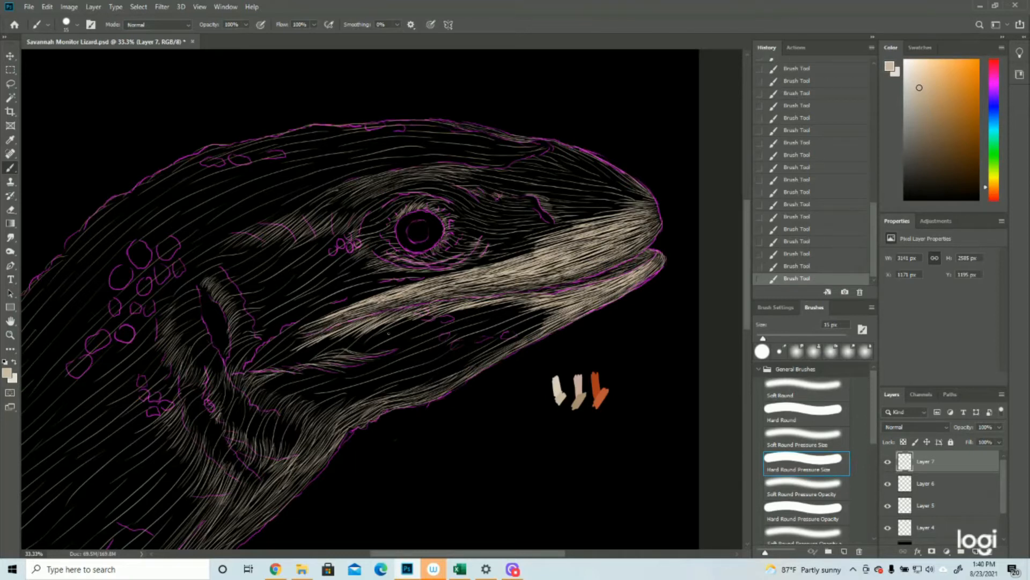
# Step: Brush long light tan strokes along the underside of the lower jaw, back toward the throat
pyautogui.moveTo(561, 306)
pyautogui.mouseDown()
pyautogui.moveTo(499, 327)
pyautogui.moveTo(434, 377)
pyautogui.mouseUp()
pyautogui.moveTo(501, 339)
pyautogui.mouseDown()
pyautogui.moveTo(424, 382)
pyautogui.moveTo(457, 371)
pyautogui.mouseUp()
pyautogui.moveTo(509, 348); pyautogui.dragTo(357, 407)
pyautogui.moveTo(421, 376)
pyautogui.mouseDown()
pyautogui.moveTo(381, 391)
pyautogui.moveTo(394, 388)
pyautogui.mouseUp()
pyautogui.moveTo(451, 367); pyautogui.dragTo(384, 389)
pyautogui.moveTo(428, 371); pyautogui.dragTo(326, 409)
pyautogui.moveTo(397, 380); pyautogui.dragTo(311, 421)
# Step: Fill the band just below the mouth line with light tan strokes, back to the corner of the jaw
pyautogui.moveTo(542, 302); pyautogui.dragTo(413, 338)
pyautogui.moveTo(450, 312); pyautogui.dragTo(347, 347)
pyautogui.moveTo(415, 322)
pyautogui.mouseDown()
pyautogui.moveTo(320, 353)
pyautogui.moveTo(330, 345)
pyautogui.mouseUp()
pyautogui.moveTo(345, 342); pyautogui.dragTo(312, 351)
pyautogui.moveTo(330, 346); pyautogui.dragTo(288, 363)
pyautogui.moveTo(318, 357); pyautogui.dragTo(287, 365)
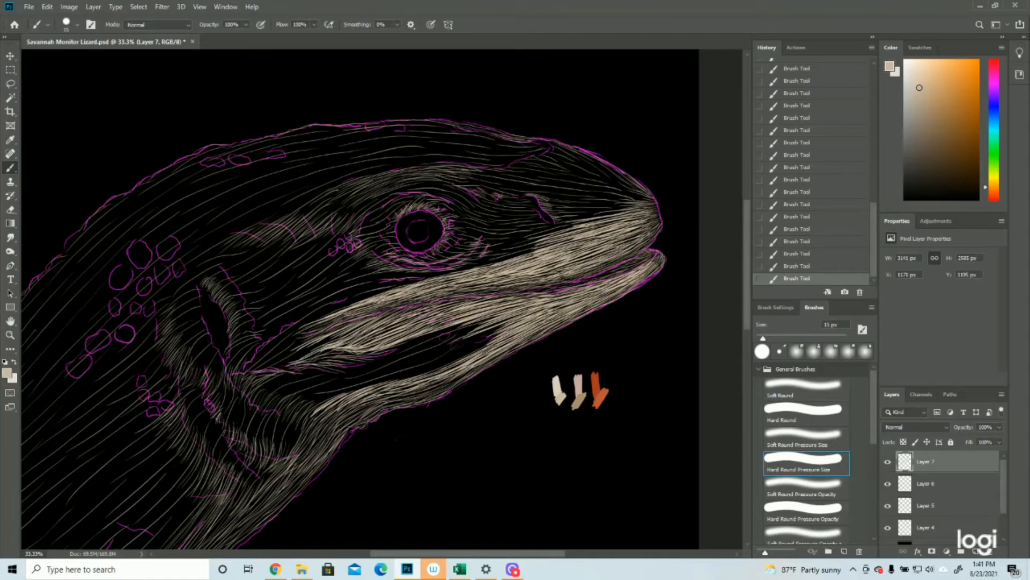
pyautogui.moveTo(346, 337); pyautogui.dragTo(296, 354)
pyautogui.moveTo(335, 336); pyautogui.dragTo(264, 356)
pyautogui.moveTo(296, 335)
pyautogui.mouseDown()
pyautogui.moveTo(261, 359)
pyautogui.moveTo(270, 367)
pyautogui.mouseUp()
pyautogui.moveTo(311, 351); pyautogui.dragTo(275, 365)
pyautogui.moveTo(298, 356); pyautogui.dragTo(241, 372)
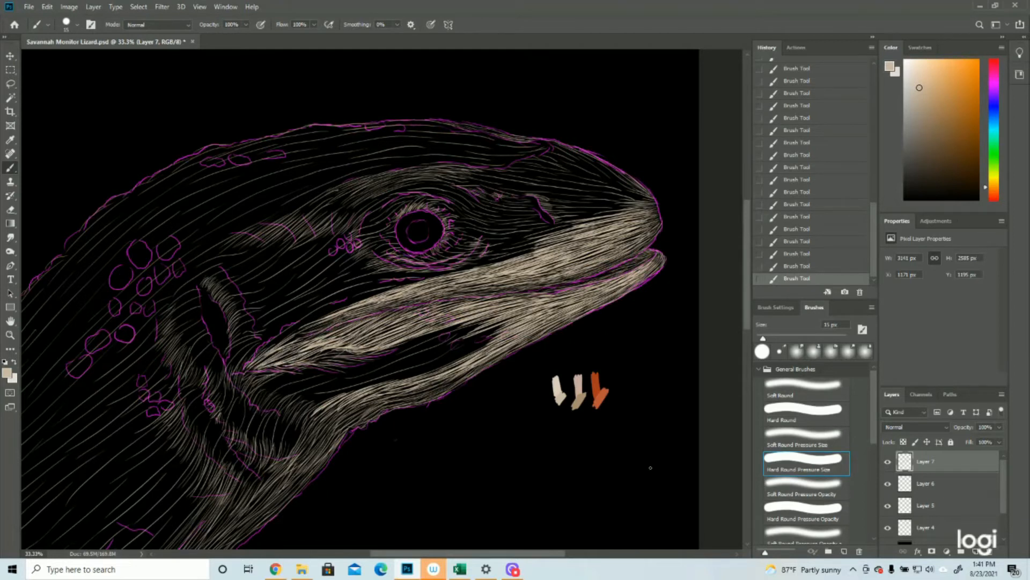
# Step: Check the jaw texture over the whole head with the Layer 4 sketch hidden, and turn the sketch back on
pyautogui.click(888, 527)
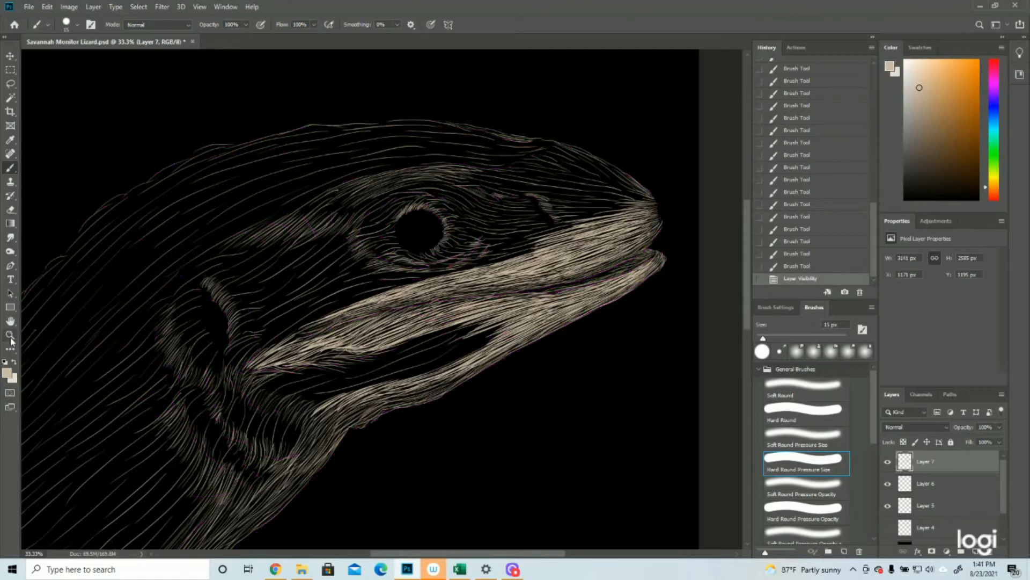
pyautogui.click(10, 334)
pyautogui.scroll(-3, 331, 303)
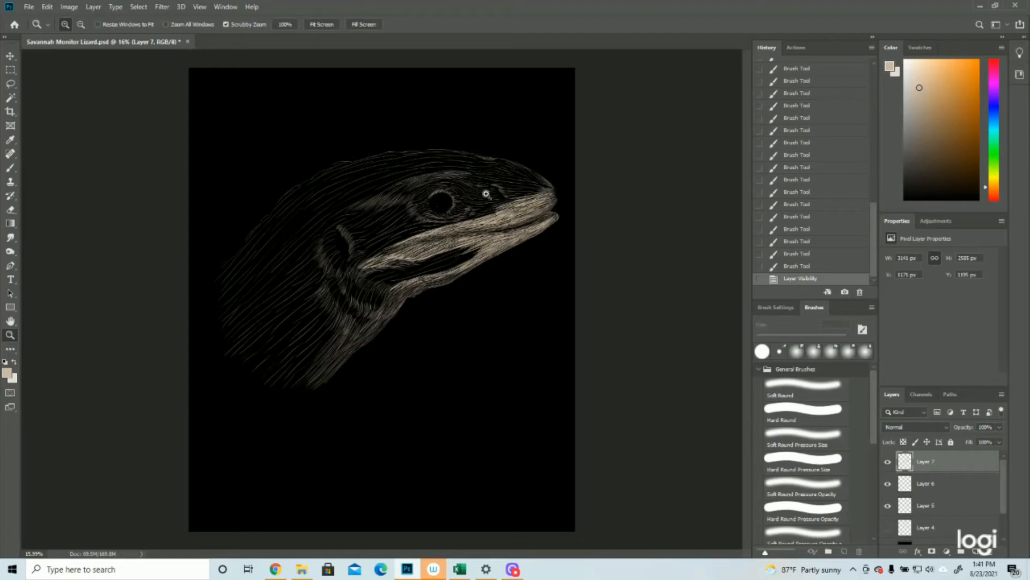
pyautogui.click(349, 152)
pyautogui.click(886, 528)
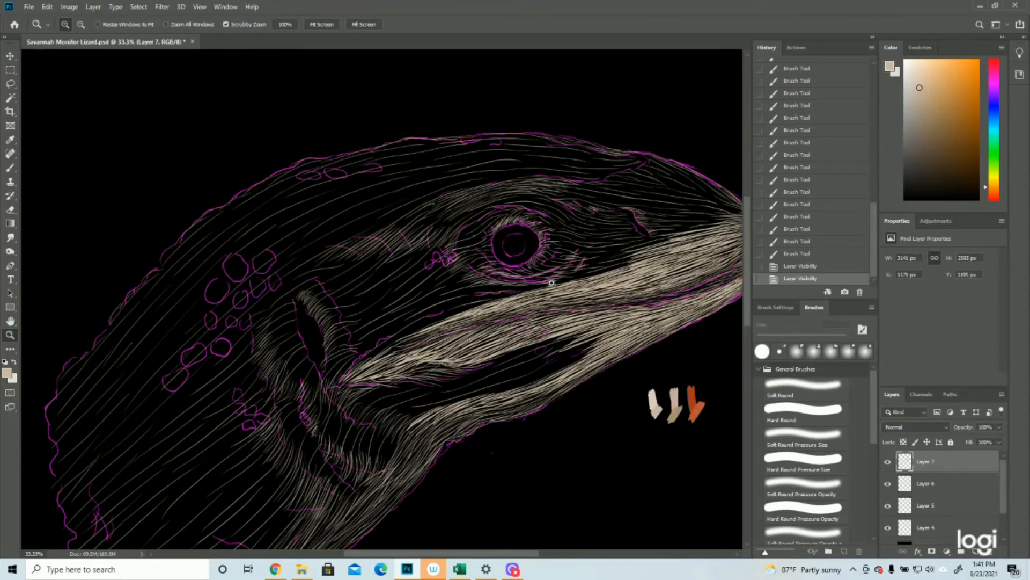
# Step: Fill the dark gap in the middle of the lower jaw with long light tan strokes, undoing unwanted ones
pyautogui.click(9, 167)
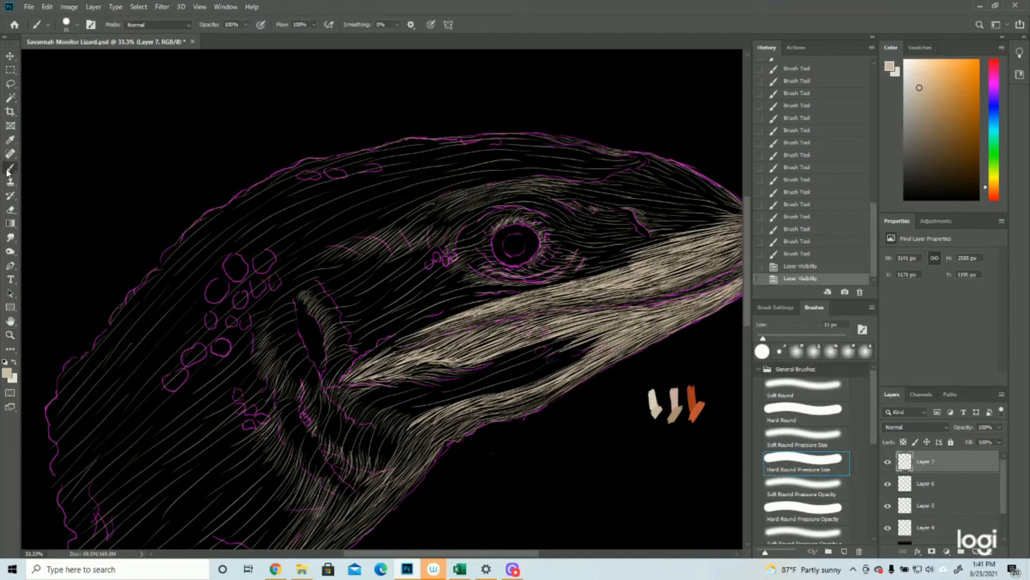
pyautogui.moveTo(499, 382); pyautogui.dragTo(604, 333)
pyautogui.moveTo(462, 398); pyautogui.dragTo(591, 330)
pyautogui.hotkey('ctrl', 'z')
pyautogui.hotkey('ctrl', 'z')
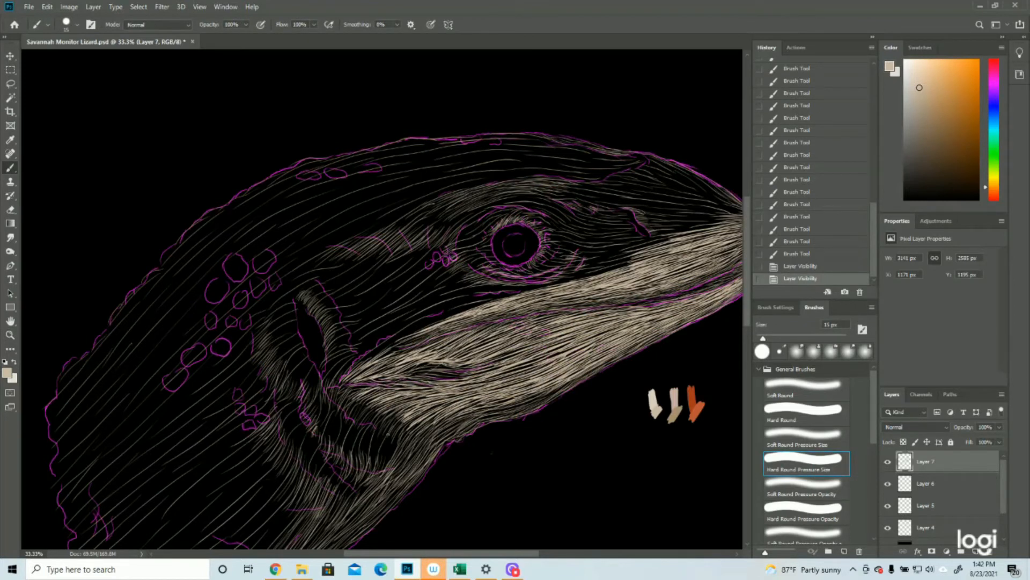
# Step: Brush short, closely packed light tan strokes across the lower end of the throat fold behind the jaw
pyautogui.moveTo(380, 465); pyautogui.dragTo(393, 431)
pyautogui.moveTo(382, 466); pyautogui.dragTo(396, 433)
pyautogui.moveTo(385, 466); pyautogui.dragTo(392, 431)
pyautogui.moveTo(381, 466); pyautogui.dragTo(390, 432)
pyautogui.moveTo(380, 466); pyautogui.dragTo(397, 430)
pyautogui.moveTo(381, 464)
pyautogui.mouseDown()
pyautogui.moveTo(395, 438)
pyautogui.moveTo(384, 427)
pyautogui.mouseUp()
pyautogui.moveTo(373, 464); pyautogui.dragTo(378, 424)
pyautogui.moveTo(368, 459); pyautogui.dragTo(381, 424)
pyautogui.moveTo(370, 463); pyautogui.dragTo(374, 424)
pyautogui.moveTo(369, 444); pyautogui.dragTo(370, 426)
pyautogui.moveTo(362, 456); pyautogui.dragTo(366, 426)
pyautogui.moveTo(357, 454)
pyautogui.mouseDown()
pyautogui.moveTo(363, 426)
pyautogui.moveTo(355, 421)
pyautogui.mouseUp()
pyautogui.moveTo(342, 453); pyautogui.dragTo(351, 422)
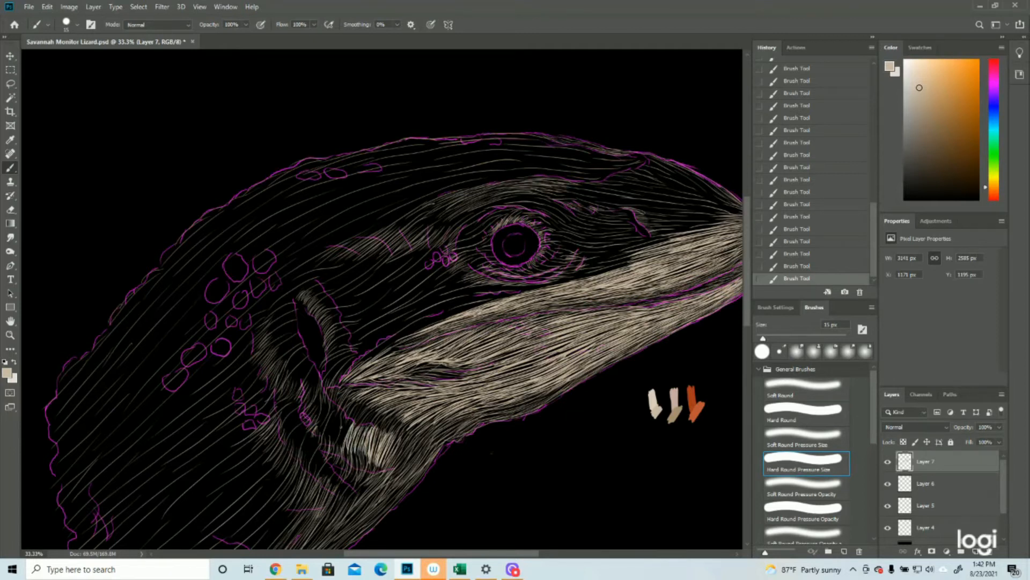
# Step: Continue the short strokes up the throat fold toward the ear opening and along the outer neck fold
pyautogui.moveTo(340, 442); pyautogui.dragTo(342, 410)
pyautogui.moveTo(332, 443); pyautogui.dragTo(339, 410)
pyautogui.moveTo(326, 443); pyautogui.dragTo(339, 406)
pyautogui.moveTo(325, 436); pyautogui.dragTo(331, 402)
pyautogui.moveTo(321, 432); pyautogui.dragTo(329, 401)
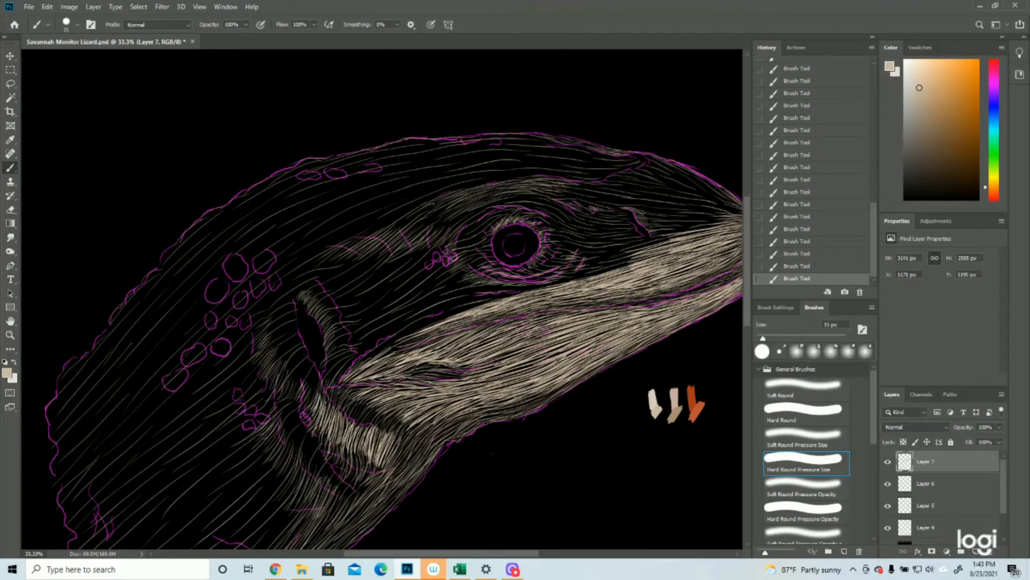
pyautogui.moveTo(353, 499); pyautogui.dragTo(364, 482)
pyautogui.moveTo(351, 498)
pyautogui.mouseDown()
pyautogui.moveTo(363, 476)
pyautogui.moveTo(354, 476)
pyautogui.mouseUp()
pyautogui.moveTo(345, 496); pyautogui.dragTo(343, 475)
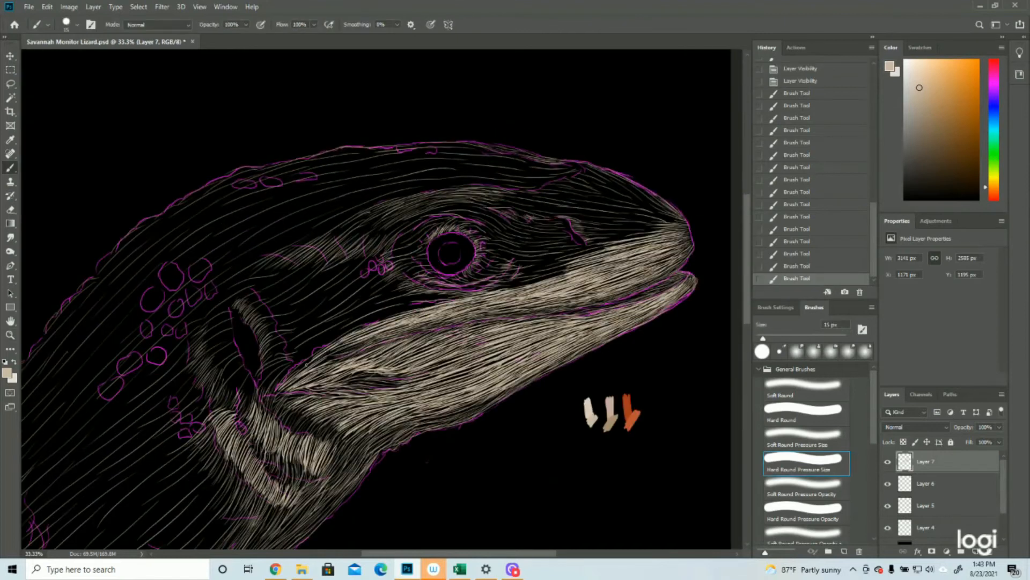
# Step: Add light tan strokes in front of the ear opening and along the cheek above the mouth line
pyautogui.moveTo(268, 376); pyautogui.dragTo(322, 338)
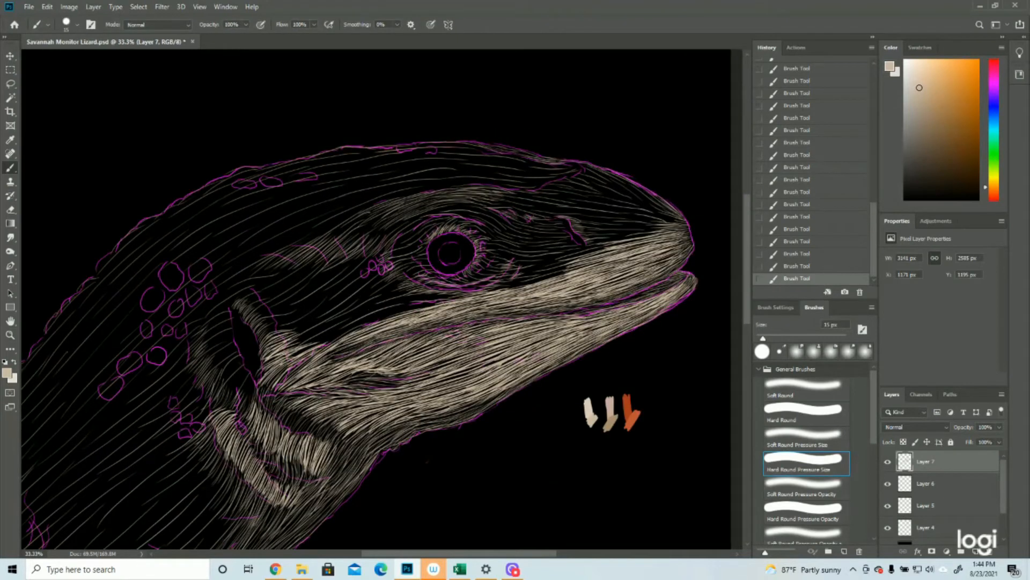
pyautogui.moveTo(465, 296); pyautogui.dragTo(357, 329)
pyautogui.moveTo(430, 303)
pyautogui.mouseDown()
pyautogui.moveTo(317, 349)
pyautogui.moveTo(364, 325)
pyautogui.mouseUp()
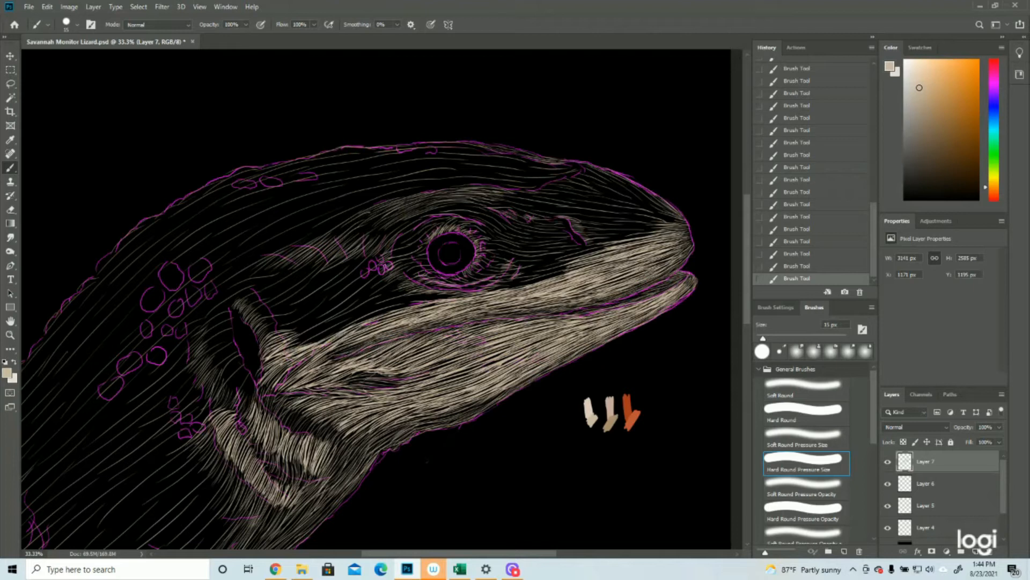
pyautogui.moveTo(459, 294)
pyautogui.mouseDown()
pyautogui.moveTo(382, 304)
pyautogui.moveTo(399, 316)
pyautogui.moveTo(372, 312)
pyautogui.moveTo(343, 330)
pyautogui.mouseUp()
pyautogui.moveTo(412, 291); pyautogui.dragTo(370, 304)
pyautogui.moveTo(410, 289); pyautogui.dragTo(358, 309)
pyautogui.moveTo(414, 293); pyautogui.dragTo(371, 309)
pyautogui.moveTo(385, 303); pyautogui.dragTo(350, 322)
pyautogui.moveTo(391, 303); pyautogui.dragTo(341, 326)
# Step: Fill the cheek between the eye and ear opening with light tan strokes and hide the Layer 4 sketch
pyautogui.moveTo(404, 276); pyautogui.dragTo(322, 343)
pyautogui.moveTo(375, 300); pyautogui.dragTo(279, 346)
pyautogui.moveTo(326, 255); pyautogui.dragTo(250, 311)
pyautogui.moveTo(388, 248)
pyautogui.mouseDown()
pyautogui.moveTo(322, 301)
pyautogui.moveTo(290, 297)
pyautogui.mouseUp()
pyautogui.moveTo(362, 272); pyautogui.dragTo(259, 337)
pyautogui.click(888, 527)
pyautogui.moveTo(375, 301); pyautogui.dragTo(387, 286)
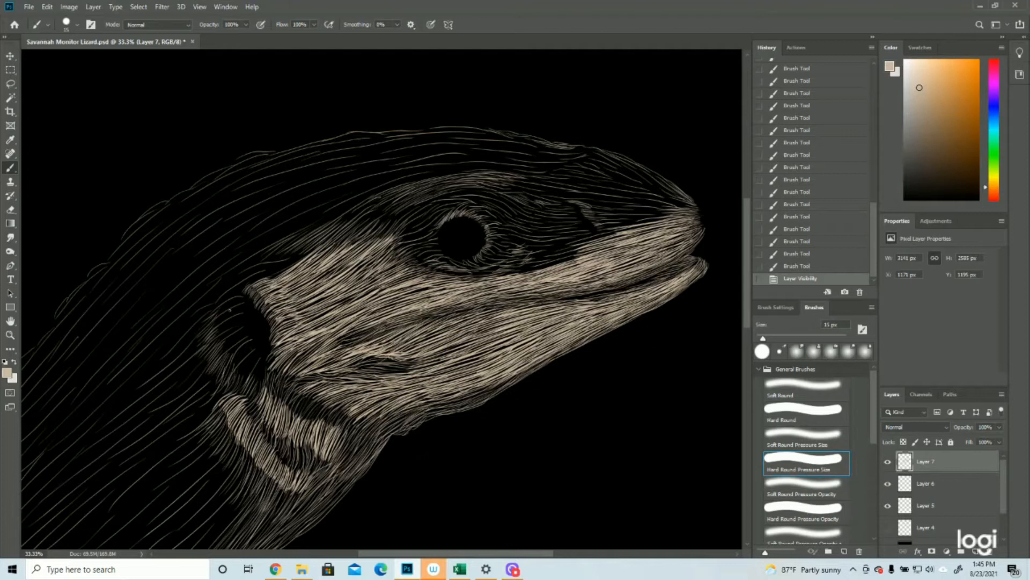
# Step: Brush short, slanted light tan strokes down the rear rim of the ear opening
pyautogui.moveTo(237, 301); pyautogui.dragTo(218, 315)
pyautogui.moveTo(238, 306); pyautogui.dragTo(215, 320)
pyautogui.moveTo(239, 308); pyautogui.dragTo(218, 321)
pyautogui.moveTo(236, 305); pyautogui.dragTo(214, 322)
pyautogui.moveTo(236, 316); pyautogui.dragTo(217, 330)
pyautogui.moveTo(239, 322); pyautogui.dragTo(215, 337)
pyautogui.moveTo(239, 328); pyautogui.dragTo(217, 335)
pyautogui.moveTo(237, 328); pyautogui.dragTo(220, 341)
pyautogui.moveTo(240, 335); pyautogui.dragTo(222, 352)
pyautogui.moveTo(242, 347); pyautogui.dragTo(224, 355)
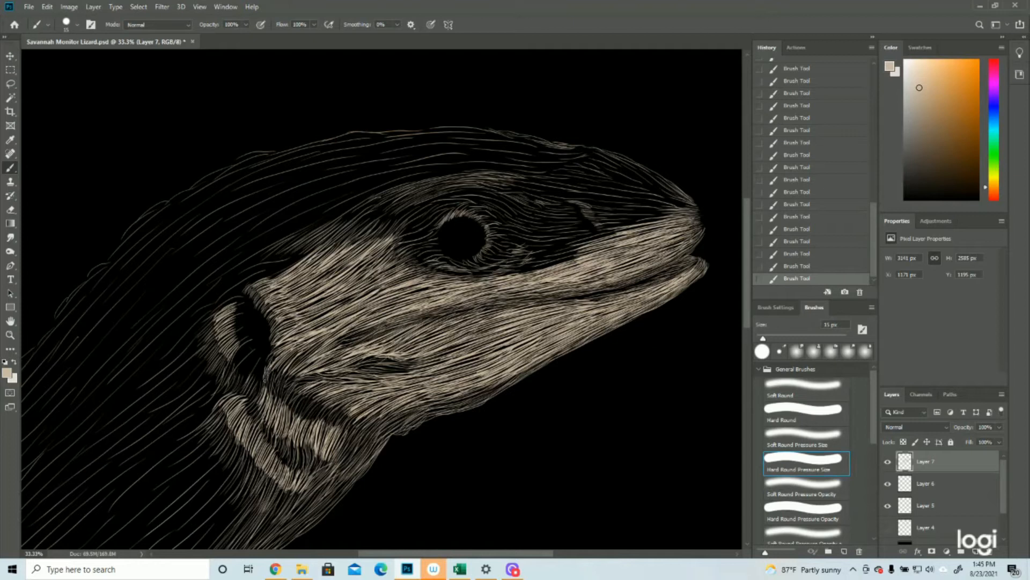
# Step: Toggle Layer 5 and Layer 6 off and on to compare the stroke layers across the head
pyautogui.doubleClick(888, 505)
pyautogui.click(888, 505)
pyautogui.click(888, 505)
pyautogui.click(11, 335)
pyautogui.moveTo(528, 308); pyautogui.dragTo(504, 310)
pyautogui.click(888, 505)
pyautogui.click(888, 505)
pyautogui.click(888, 483)
pyautogui.click(887, 484)
pyautogui.click(888, 483)
pyautogui.click(887, 483)
pyautogui.click(888, 506)
pyautogui.click(888, 506)
# Step: Review earlier brush states in the history and return to the most recent state
pyautogui.scroll(10, 805, 150)
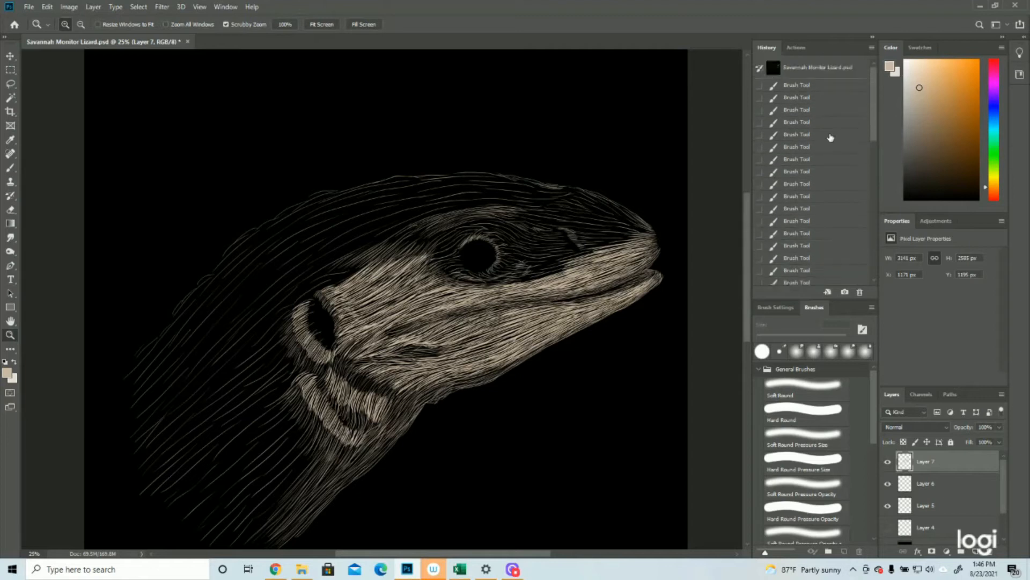
pyautogui.click(805, 86)
pyautogui.click(371, 230)
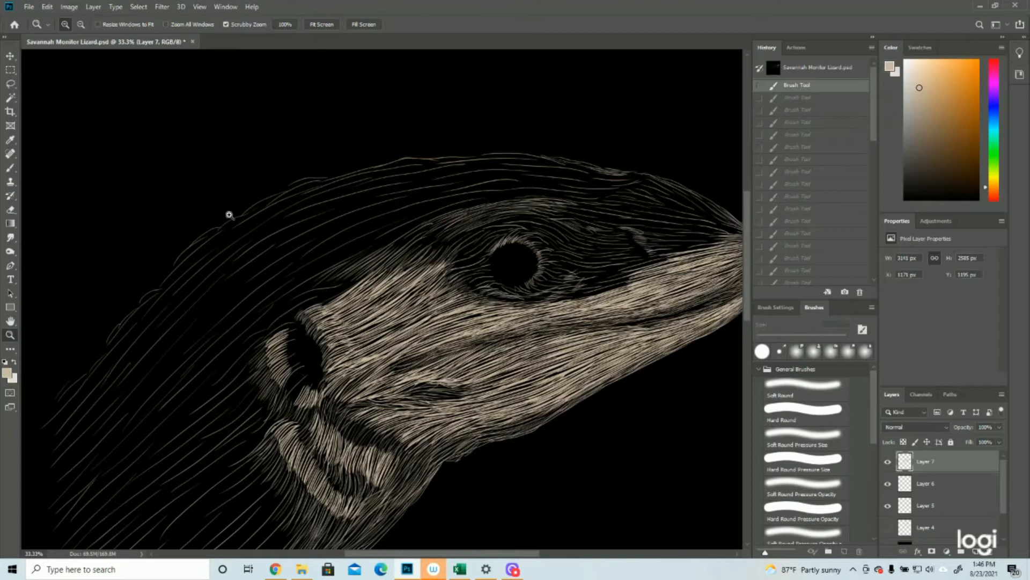
pyautogui.click(807, 184)
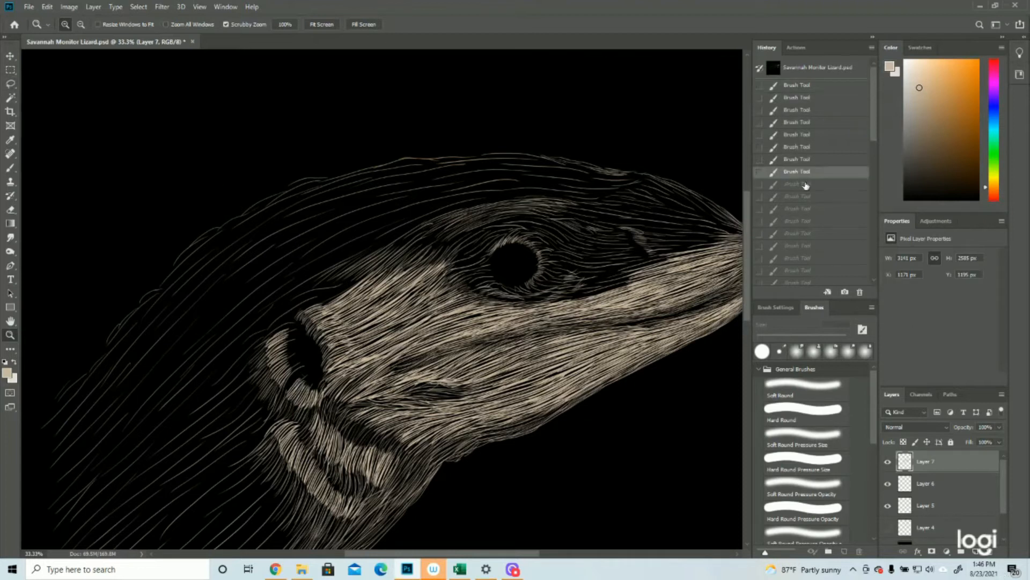
pyautogui.click(787, 246)
pyautogui.scroll(-10, 847, 226)
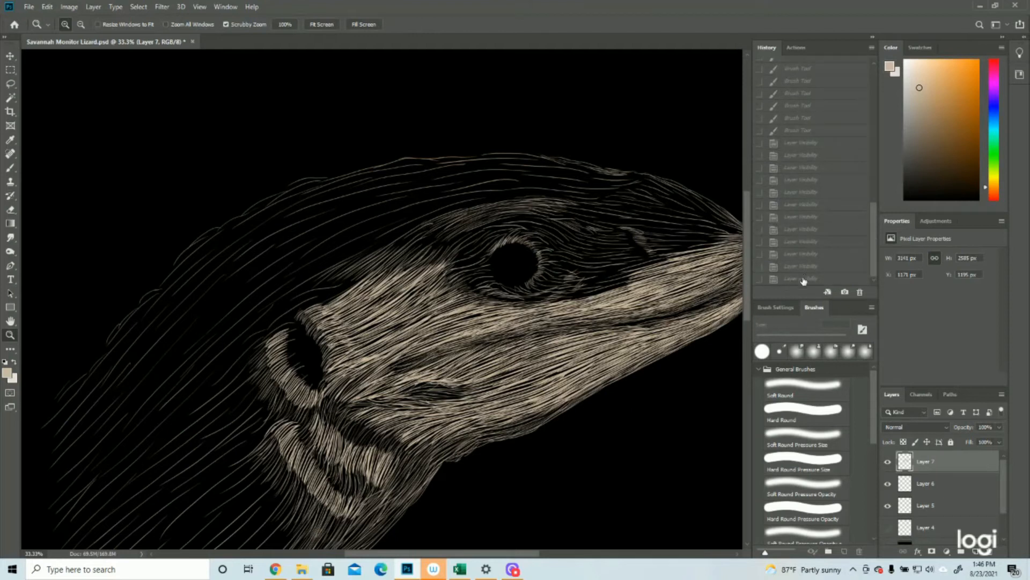
pyautogui.click(804, 279)
# Step: Lasso the strokes behind the ear opening on Layer 7, delete them and clear the selection
pyautogui.click(886, 507)
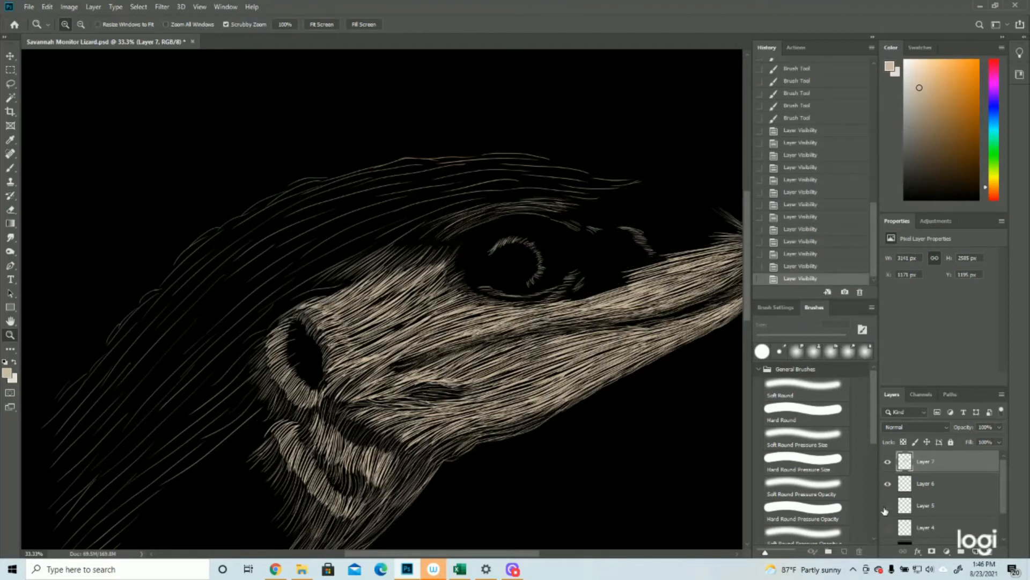
pyautogui.click(887, 507)
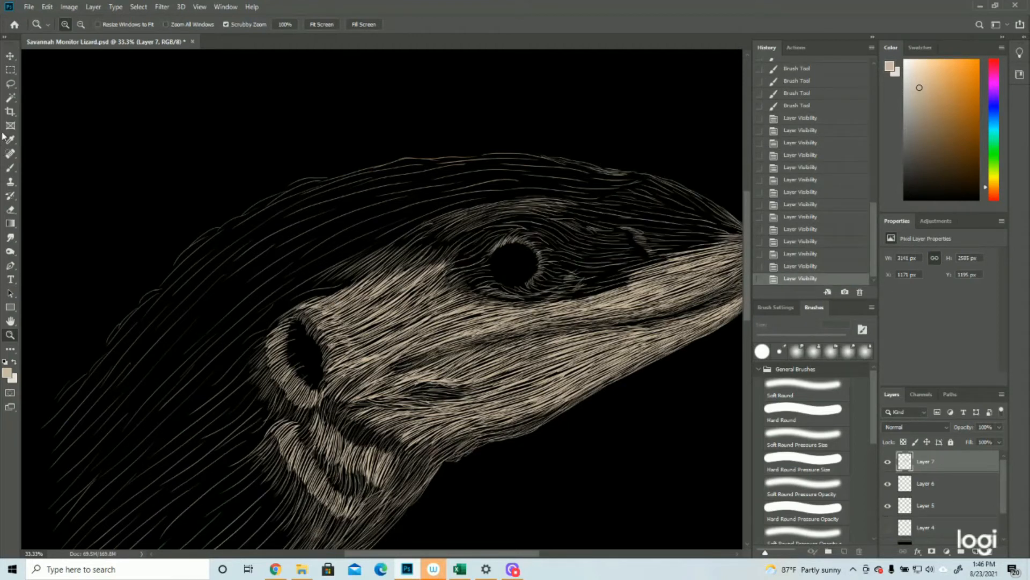
pyautogui.click(10, 83)
pyautogui.click(887, 506)
pyautogui.click(887, 506)
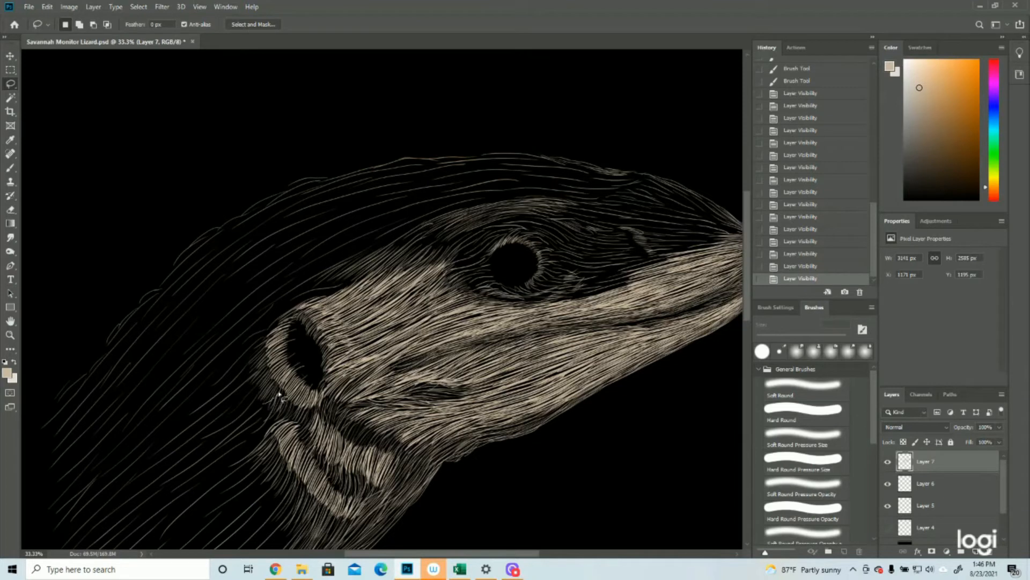
pyautogui.moveTo(287, 379)
pyautogui.mouseDown()
pyautogui.moveTo(300, 373)
pyautogui.moveTo(294, 318)
pyautogui.moveTo(304, 306)
pyautogui.moveTo(237, 329)
pyautogui.moveTo(246, 403)
pyautogui.mouseUp()
pyautogui.press('Delete')
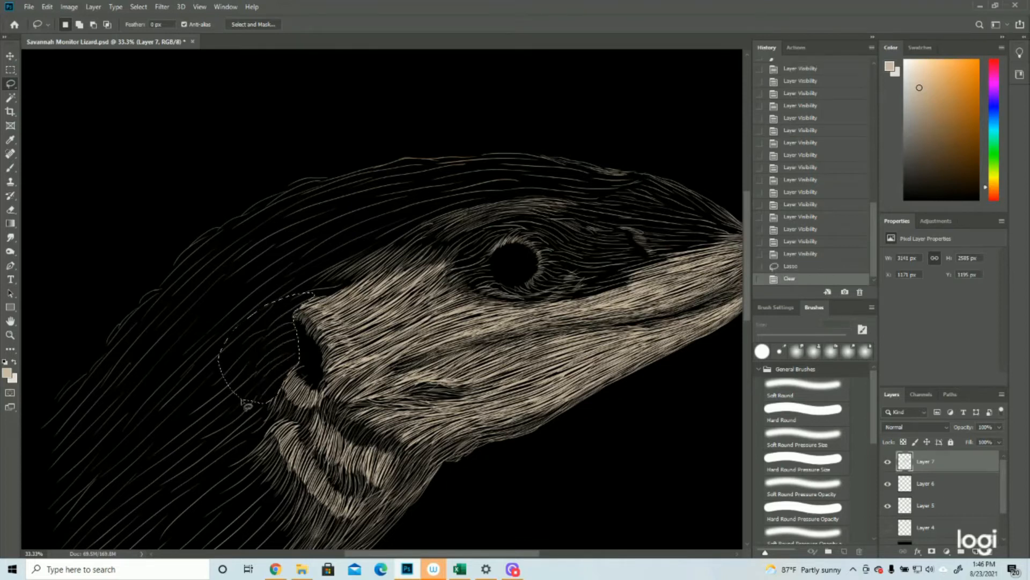
pyautogui.hotkey('ctrl', 'd')
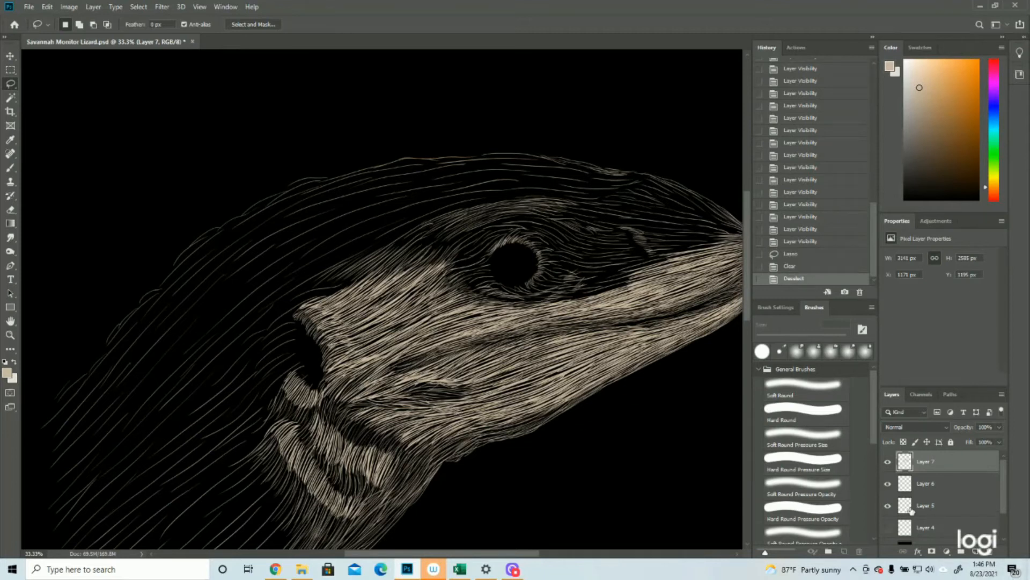
# Step: Toggle Layer 5 off and on to compare the remaining strokes around the ear opening and cheek
pyautogui.click(888, 506)
pyautogui.click(888, 506)
pyautogui.click(888, 506)
pyautogui.click(888, 505)
pyautogui.click(888, 505)
pyautogui.click(888, 505)
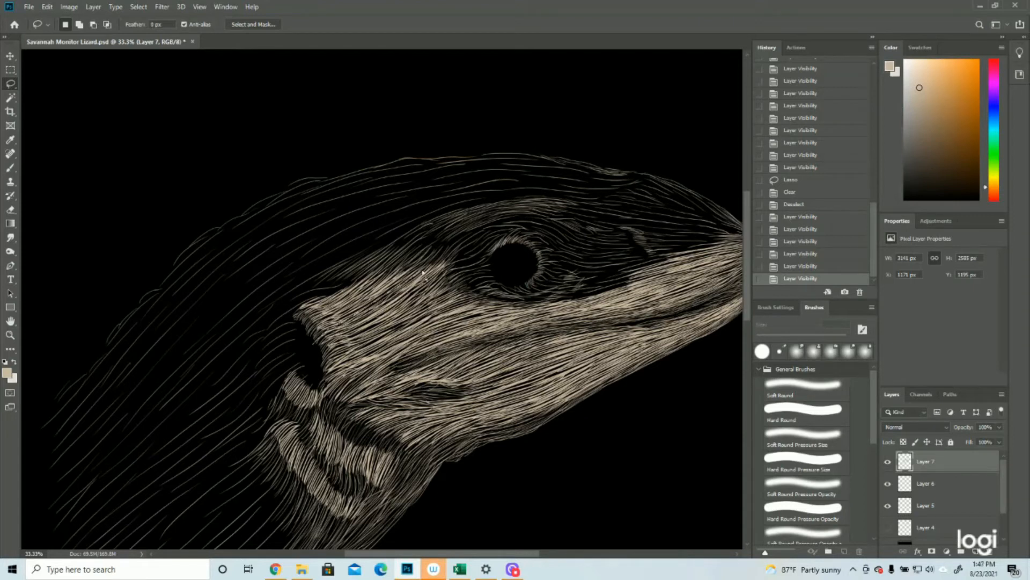
pyautogui.moveTo(442, 250)
pyautogui.mouseDown()
pyautogui.moveTo(437, 240)
pyautogui.moveTo(358, 232)
pyautogui.moveTo(264, 287)
pyautogui.moveTo(313, 343)
pyautogui.mouseUp()
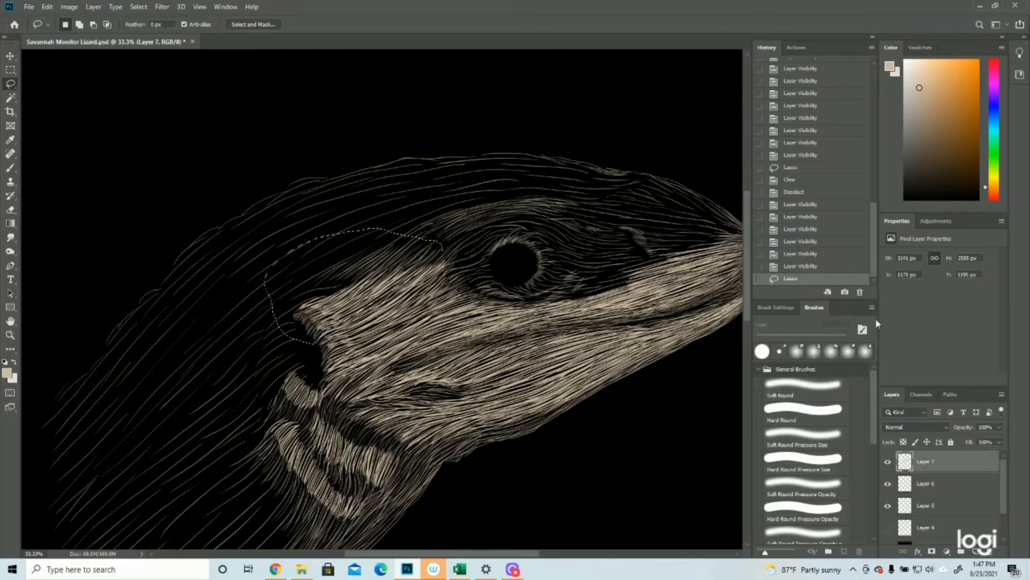
pyautogui.click(886, 506)
pyautogui.click(887, 506)
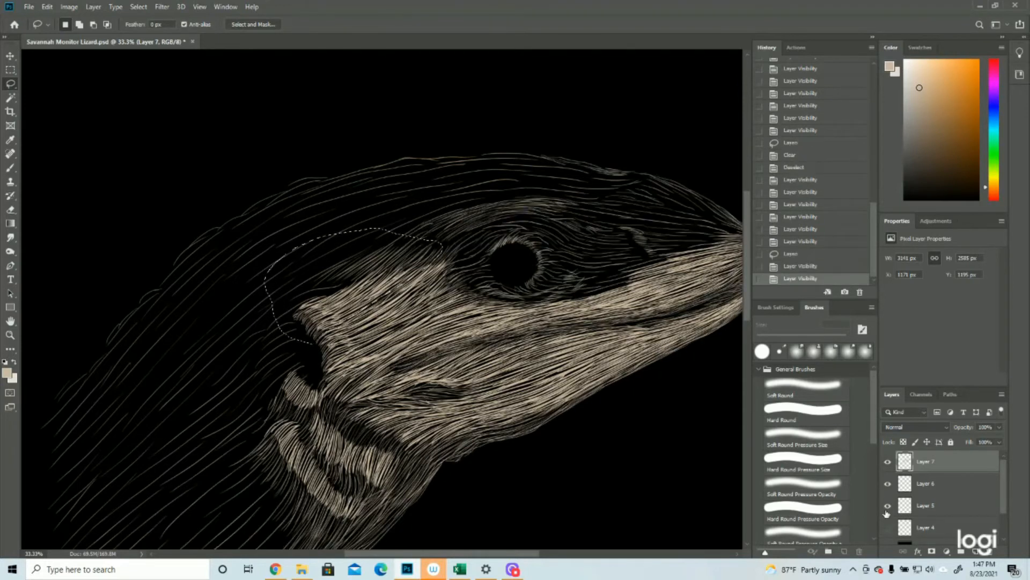
pyautogui.click(886, 507)
pyautogui.click(887, 506)
pyautogui.click(886, 507)
pyautogui.click(887, 506)
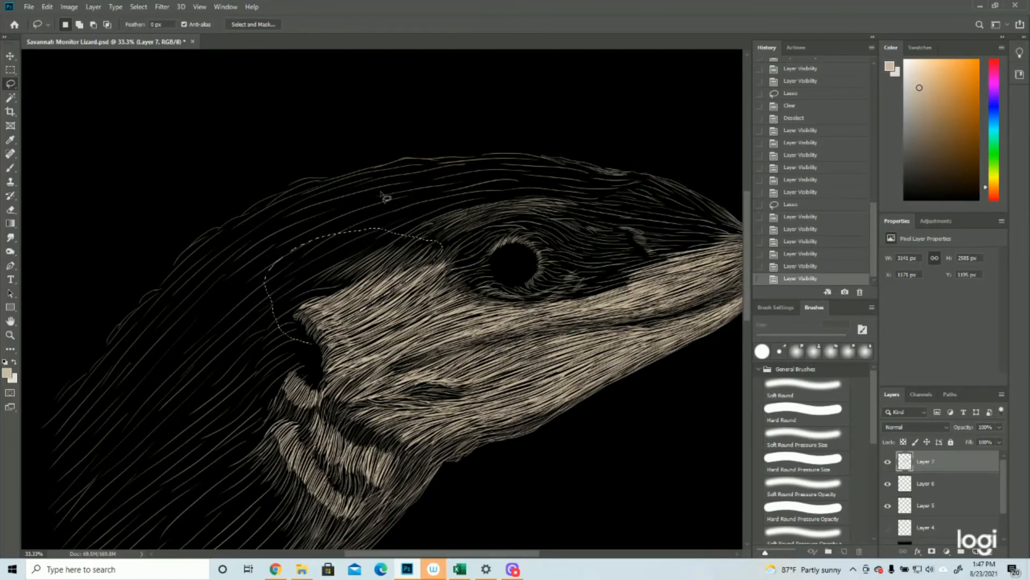
pyautogui.hotkey('ctrl', 'd')
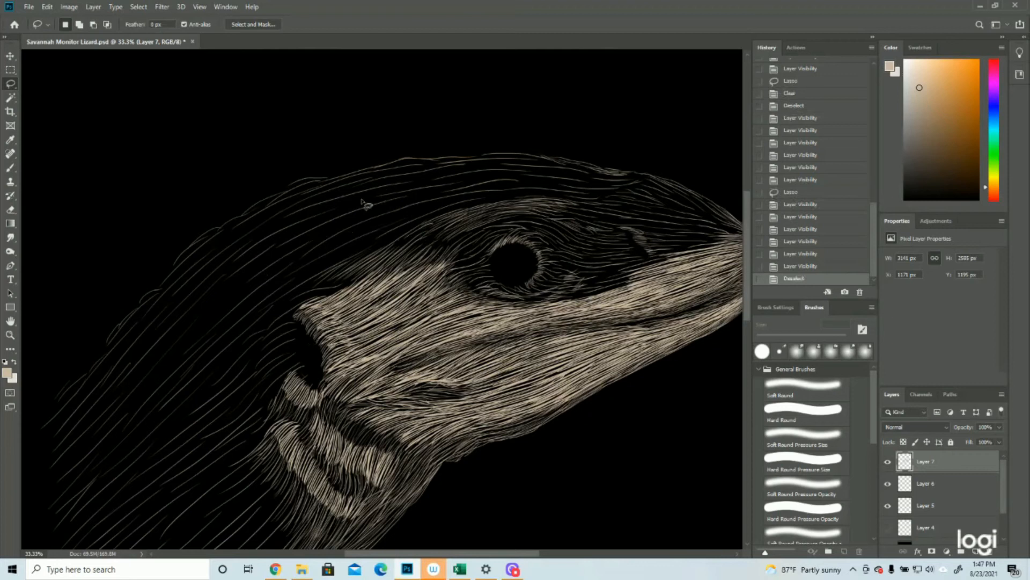
# Step: Lasso the upper rear edge of the cheek strokes on Layer 7, delete them and clear the selection
pyautogui.click(887, 506)
pyautogui.click(887, 506)
pyautogui.moveTo(398, 220)
pyautogui.mouseDown()
pyautogui.moveTo(399, 256)
pyautogui.moveTo(368, 283)
pyautogui.mouseUp()
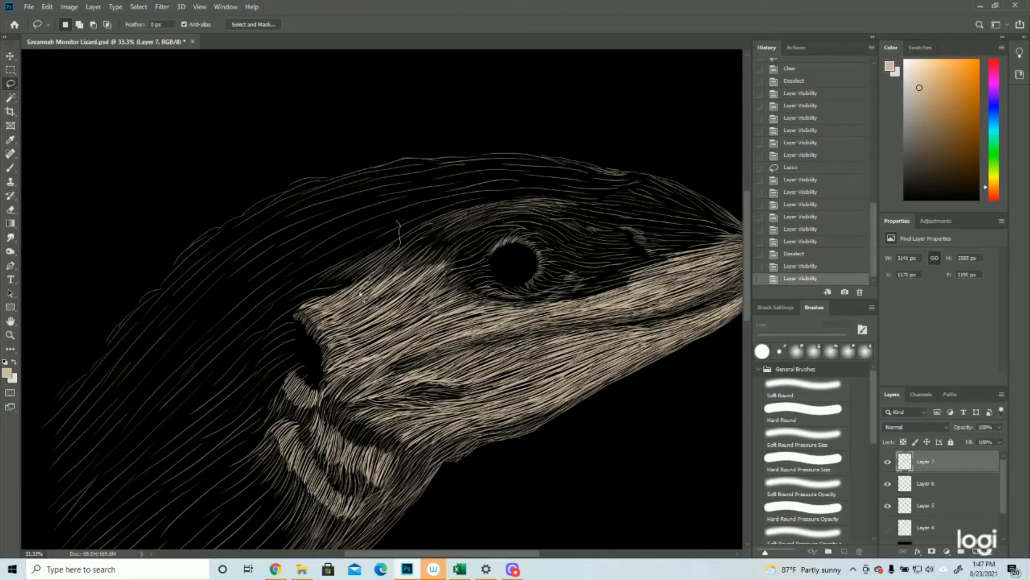
pyautogui.moveTo(328, 329)
pyautogui.mouseDown()
pyautogui.moveTo(284, 320)
pyautogui.moveTo(278, 281)
pyautogui.moveTo(322, 236)
pyautogui.moveTo(362, 210)
pyautogui.mouseUp()
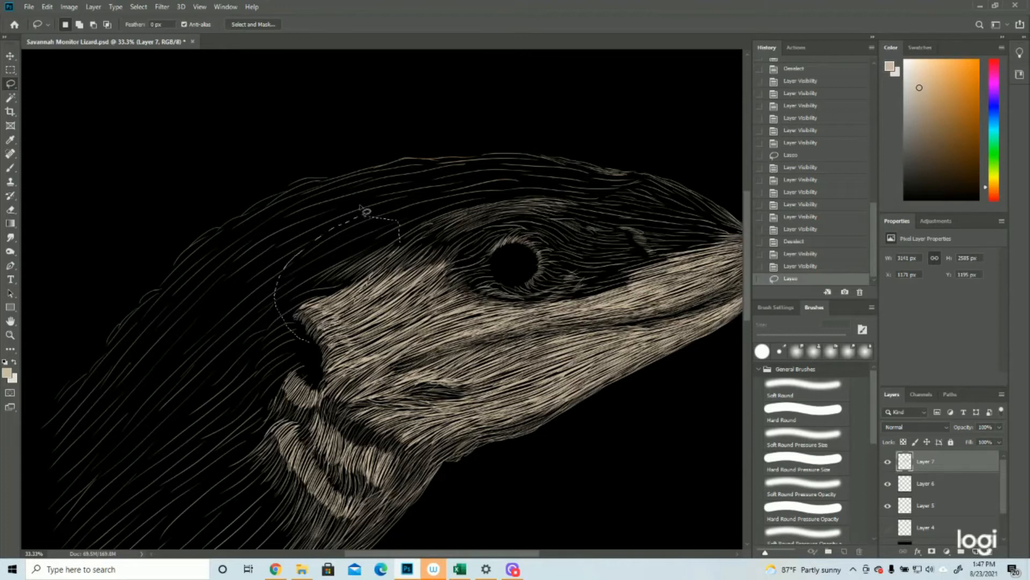
pyautogui.press('Delete')
pyautogui.hotkey('ctrl', 'd')
# Step: Compare the trimmed cheek with Layer 5 off and on, and delete another lassoed patch along its rear edge
pyautogui.click(888, 506)
pyautogui.click(888, 506)
pyautogui.click(888, 506)
pyautogui.click(888, 506)
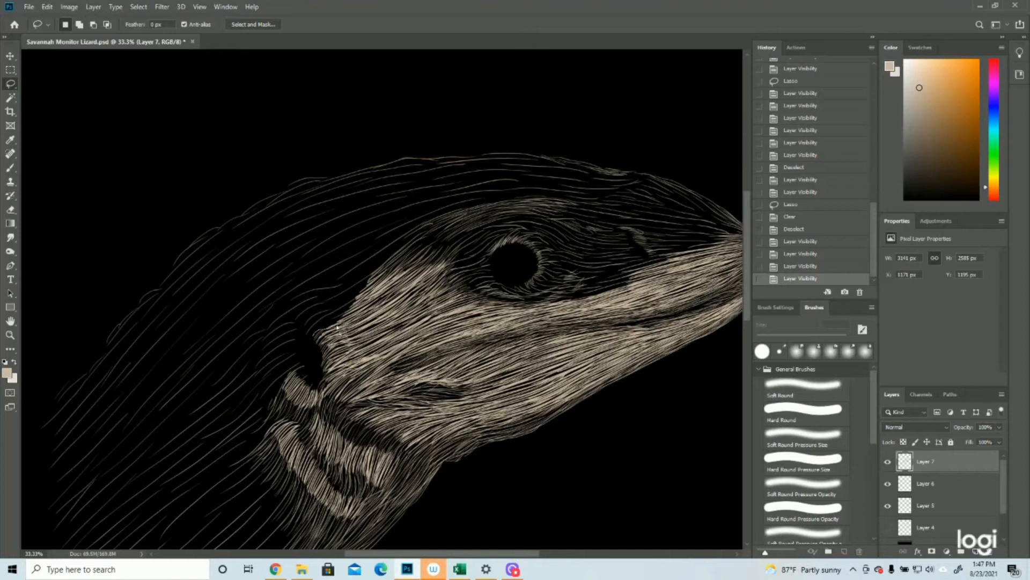
pyautogui.moveTo(374, 301); pyautogui.dragTo(307, 337)
pyautogui.press('Delete')
pyautogui.hotkey('ctrl', 'd')
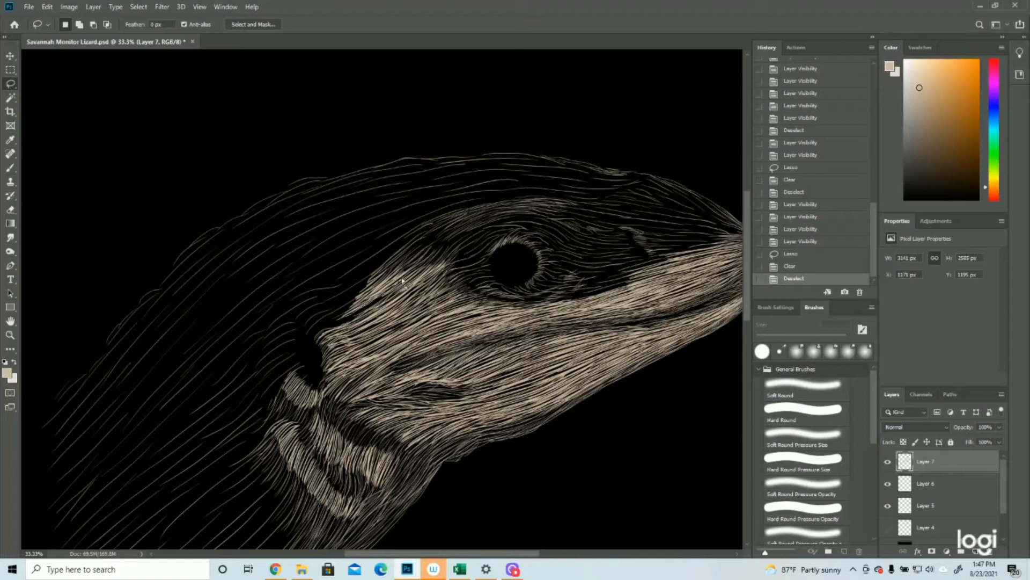
# Step: Lasso the remaining stray strokes between the temple and the ear opening on Layer 7, delete them and clear the selection
pyautogui.moveTo(394, 271)
pyautogui.mouseDown()
pyautogui.moveTo(380, 268)
pyautogui.moveTo(325, 312)
pyautogui.mouseUp()
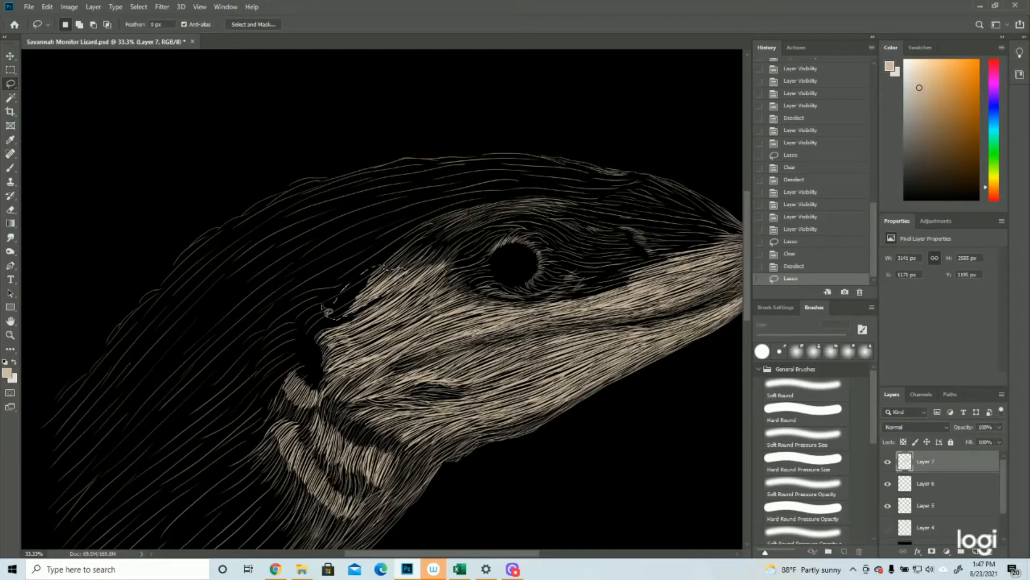
pyautogui.press('Delete')
pyautogui.hotkey('ctrl', 'd')
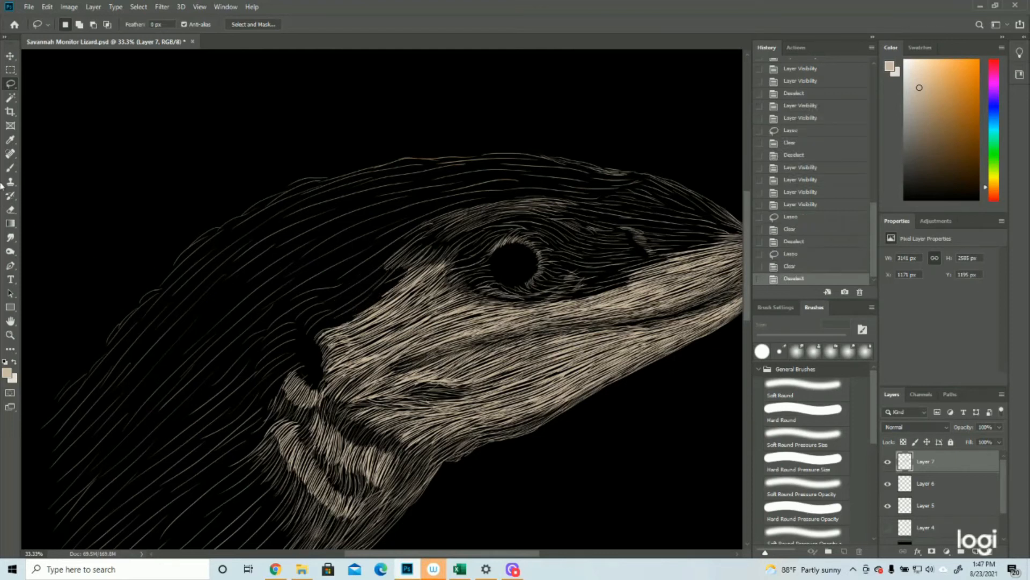
# Step: Paint tapered light tan strokes along the trimmed rear edge of the cheek with the 15 px Hard Round Pressure Size brush
pyautogui.click(10, 167)
pyautogui.moveTo(403, 267); pyautogui.dragTo(394, 274)
pyautogui.moveTo(395, 272); pyautogui.dragTo(383, 290)
pyautogui.moveTo(396, 277)
pyautogui.mouseDown()
pyautogui.moveTo(386, 292)
pyautogui.moveTo(385, 281)
pyautogui.mouseUp()
pyautogui.moveTo(406, 262)
pyautogui.mouseDown()
pyautogui.moveTo(392, 275)
pyautogui.moveTo(375, 271)
pyautogui.mouseUp()
pyautogui.moveTo(391, 264)
pyautogui.mouseDown()
pyautogui.moveTo(368, 289)
pyautogui.moveTo(375, 278)
pyautogui.mouseUp()
pyautogui.moveTo(397, 265)
pyautogui.mouseDown()
pyautogui.moveTo(358, 312)
pyautogui.moveTo(333, 321)
pyautogui.mouseUp()
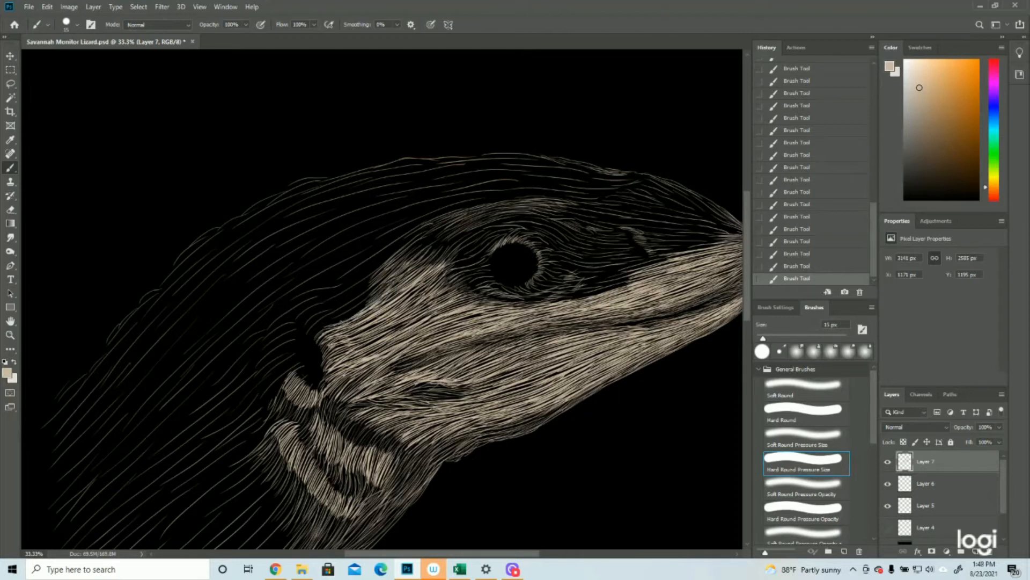
# Step: Review the whole head and show the magenta Layer 4 sketch as a guide for brushing around the eye
pyautogui.click(10, 334)
pyautogui.scroll(-2, 241, 322)
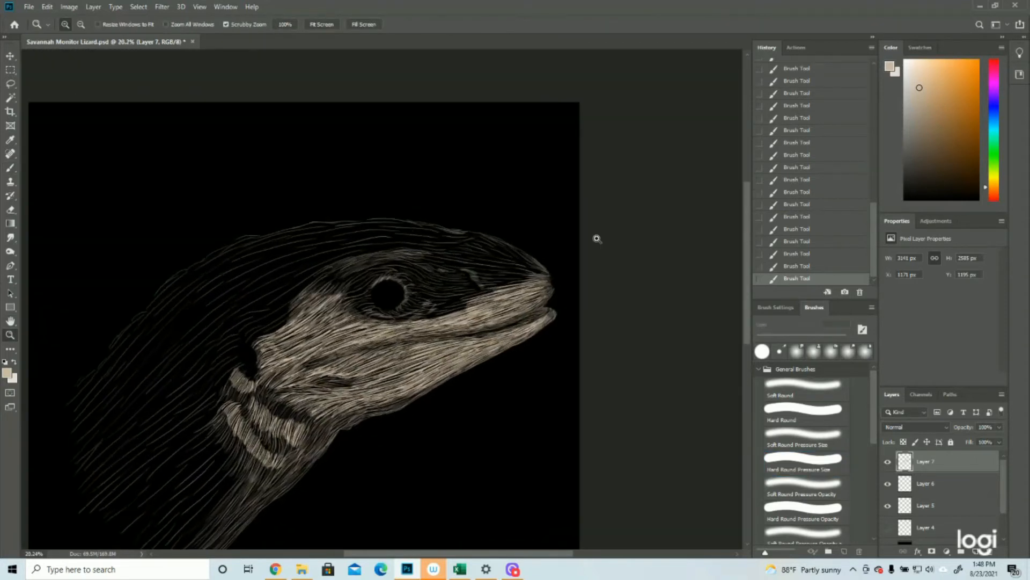
pyautogui.scroll(2, 597, 238)
pyautogui.click(888, 528)
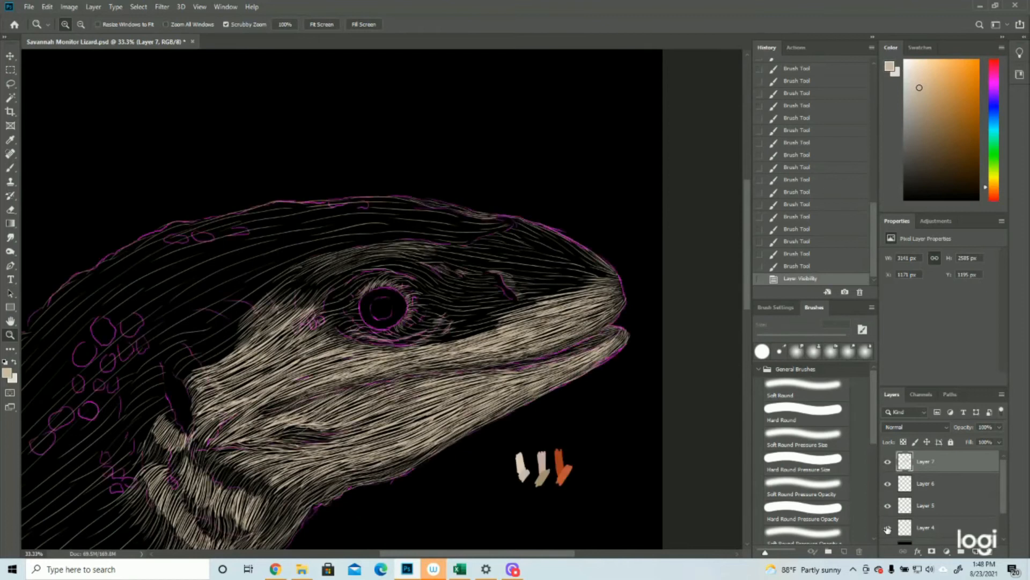
pyautogui.click(10, 168)
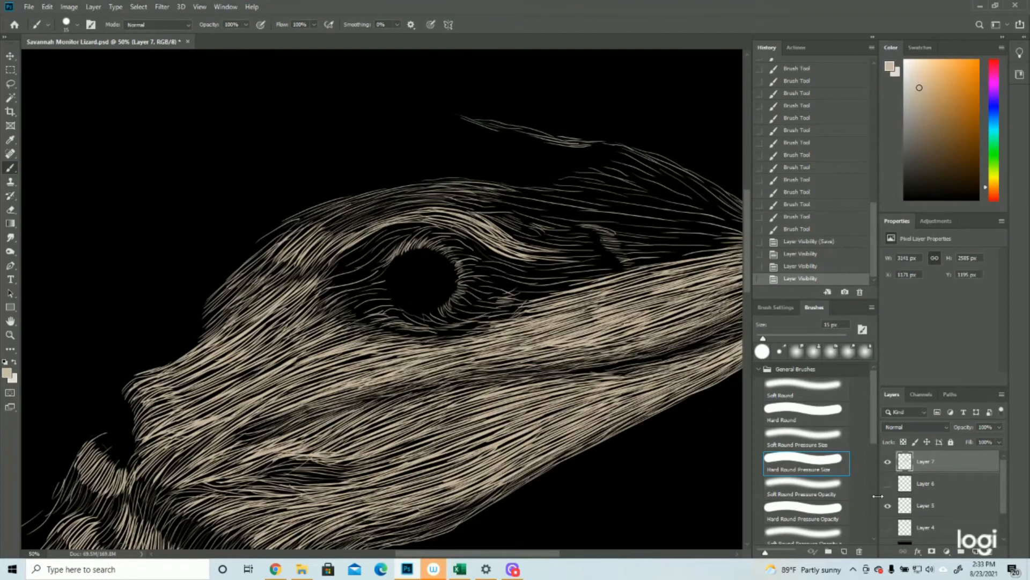
pyautogui.click(888, 530)
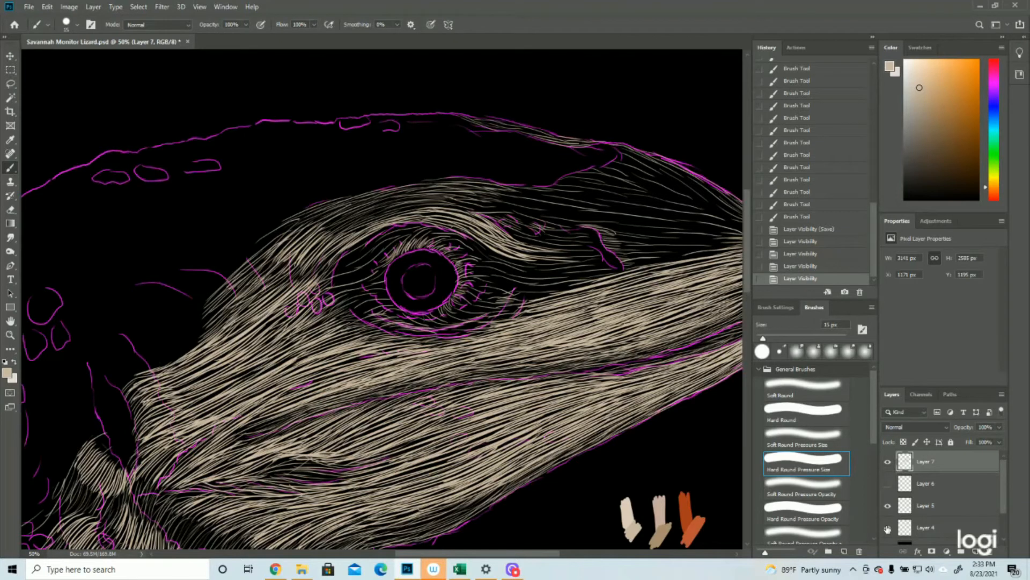
# Step: Paint short light tan strokes radiating from the rear rim of the eye on Layer 7
pyautogui.moveTo(382, 300); pyautogui.dragTo(393, 300)
pyautogui.moveTo(380, 292)
pyautogui.mouseDown()
pyautogui.moveTo(390, 299)
pyautogui.moveTo(387, 282)
pyautogui.mouseUp()
pyautogui.moveTo(372, 275); pyautogui.dragTo(387, 276)
pyautogui.moveTo(373, 268); pyautogui.dragTo(388, 268)
pyautogui.moveTo(379, 261); pyautogui.dragTo(390, 264)
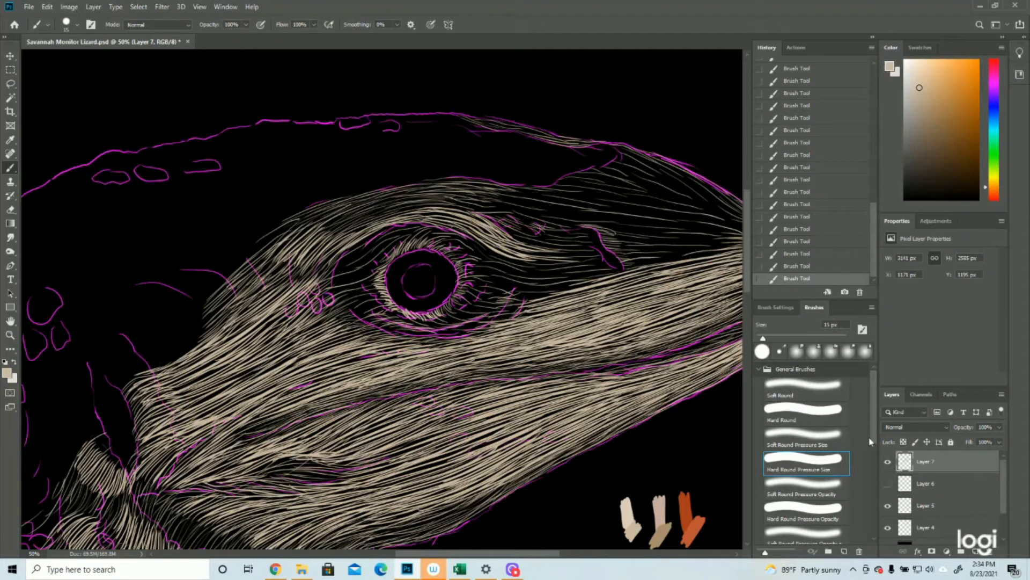
# Step: Compare the eye rim with Layer 4 off and on, and add short light tan strokes at the rear corner of the eye
pyautogui.click(887, 527)
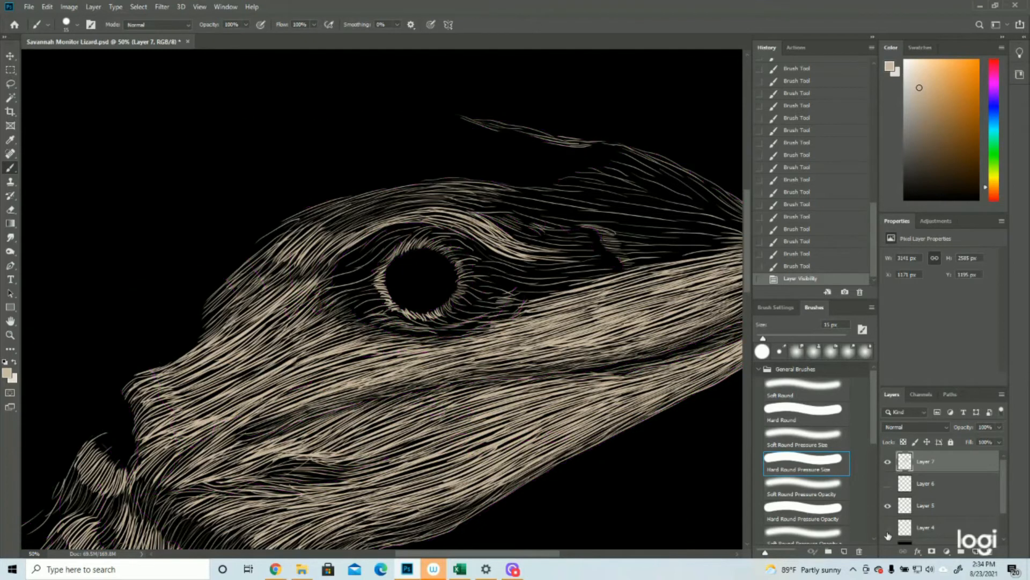
pyautogui.click(887, 527)
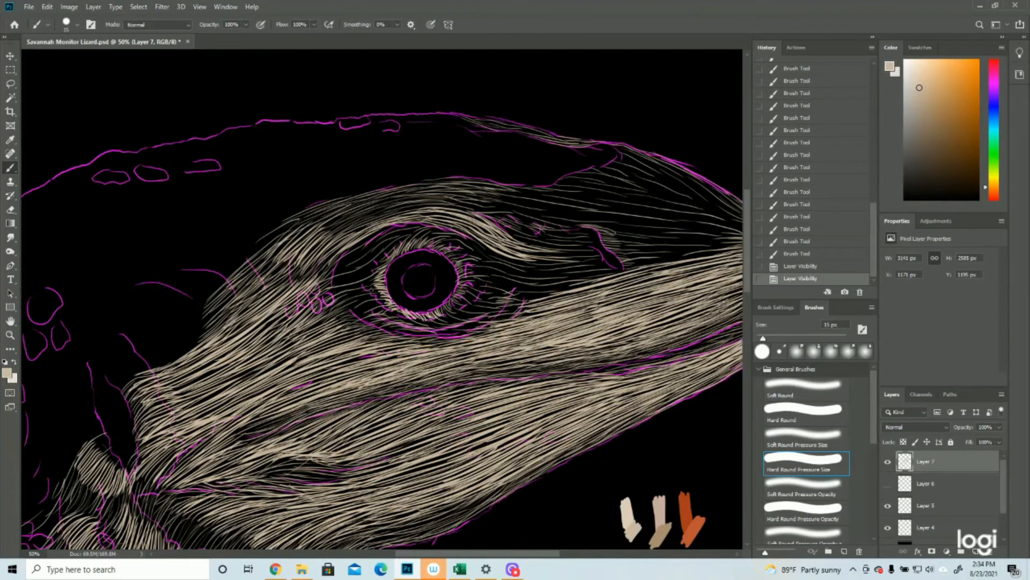
pyautogui.moveTo(353, 283); pyautogui.dragTo(363, 290)
pyautogui.moveTo(358, 288); pyautogui.dragTo(369, 291)
pyautogui.moveTo(364, 290); pyautogui.dragTo(371, 296)
pyautogui.moveTo(364, 294); pyautogui.dragTo(374, 299)
pyautogui.moveTo(369, 297); pyautogui.dragTo(378, 303)
pyautogui.moveTo(372, 300)
pyautogui.mouseDown()
pyautogui.moveTo(380, 304)
pyautogui.moveTo(370, 294)
pyautogui.mouseUp()
pyautogui.moveTo(363, 292); pyautogui.dragTo(374, 298)
pyautogui.moveTo(368, 297); pyautogui.dragTo(376, 301)
pyautogui.moveTo(462, 307); pyautogui.dragTo(477, 312)
# Step: Hide Layer 4 and fill the eye socket and the temple behind it with light tan strokes
pyautogui.click(888, 527)
pyautogui.moveTo(368, 279); pyautogui.dragTo(382, 288)
pyautogui.moveTo(334, 289); pyautogui.dragTo(370, 310)
pyautogui.moveTo(375, 321); pyautogui.dragTo(481, 320)
pyautogui.moveTo(483, 301); pyautogui.dragTo(523, 302)
pyautogui.press('z')
pyautogui.moveTo(362, 340); pyautogui.dragTo(290, 339)
pyautogui.moveTo(414, 313); pyautogui.dragTo(485, 313)
pyautogui.press('b')
pyautogui.moveTo(240, 317); pyautogui.dragTo(322, 275)
pyautogui.moveTo(376, 292)
pyautogui.mouseDown()
pyautogui.moveTo(443, 322)
pyautogui.moveTo(513, 315)
pyautogui.mouseUp()
# Step: Show the Layer 4 sketch and paint light tan strokes on the side of the snout behind the nostril
pyautogui.press('z')
pyautogui.moveTo(618, 138); pyautogui.dragTo(561, 134)
pyautogui.moveTo(593, 188); pyautogui.dragTo(660, 189)
pyautogui.press('b')
pyautogui.click(887, 528)
pyautogui.moveTo(561, 278); pyautogui.dragTo(516, 280)
pyautogui.moveTo(543, 271); pyautogui.dragTo(516, 274)
pyautogui.moveTo(540, 267); pyautogui.dragTo(513, 271)
pyautogui.moveTo(542, 261)
pyautogui.mouseDown()
pyautogui.moveTo(511, 269)
pyautogui.moveTo(505, 256)
pyautogui.mouseUp()
pyautogui.moveTo(530, 247); pyautogui.dragTo(501, 250)
pyautogui.moveTo(521, 243)
pyautogui.mouseDown()
pyautogui.moveTo(498, 237)
pyautogui.moveTo(517, 231)
pyautogui.moveTo(483, 229)
pyautogui.moveTo(515, 225)
pyautogui.moveTo(474, 226)
pyautogui.mouseUp()
# Step: Extend the light tan strokes back toward the front of the eye and over the brow, and hide Layer 4
pyautogui.moveTo(529, 282); pyautogui.dragTo(483, 275)
pyautogui.moveTo(522, 276); pyautogui.dragTo(475, 273)
pyautogui.moveTo(515, 272); pyautogui.dragTo(475, 270)
pyautogui.moveTo(515, 270); pyautogui.dragTo(441, 269)
pyautogui.moveTo(517, 248); pyautogui.dragTo(418, 231)
pyautogui.moveTo(490, 216); pyautogui.dragTo(376, 193)
pyautogui.click(887, 527)
# Step: Paint light tan strokes along the top edge of the snout and the thin crest line behind it
pyautogui.click(11, 335)
pyautogui.moveTo(448, 276); pyautogui.dragTo(386, 276)
pyautogui.moveTo(521, 258); pyautogui.dragTo(568, 261)
pyautogui.click(11, 170)
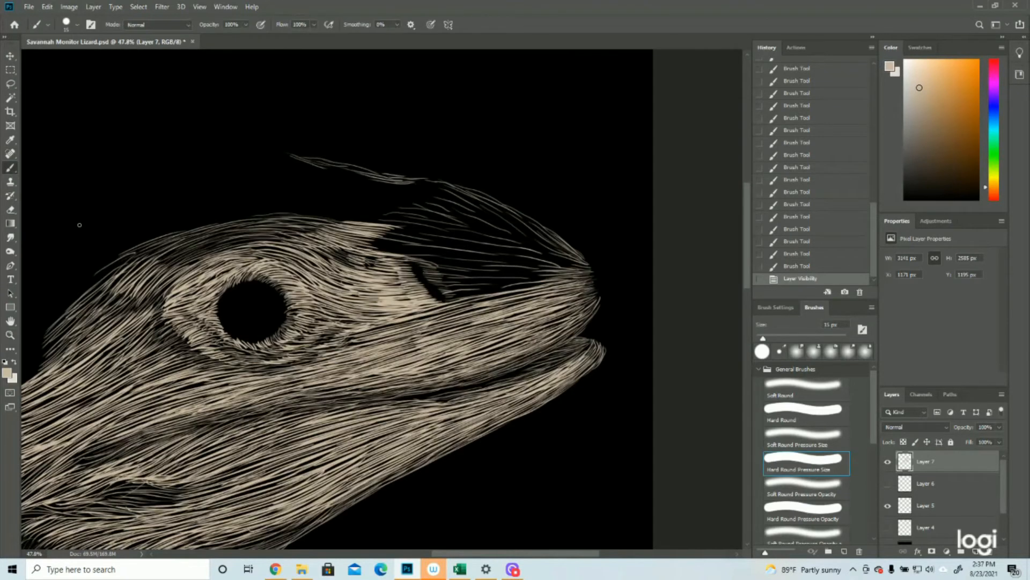
pyautogui.moveTo(426, 178); pyautogui.dragTo(485, 200)
pyautogui.moveTo(451, 183); pyautogui.dragTo(546, 235)
pyautogui.moveTo(497, 198); pyautogui.dragTo(551, 236)
pyautogui.moveTo(514, 214)
pyautogui.mouseDown()
pyautogui.moveTo(561, 251)
pyautogui.moveTo(529, 225)
pyautogui.moveTo(546, 237)
pyautogui.mouseUp()
pyautogui.moveTo(510, 213); pyautogui.dragTo(532, 235)
pyautogui.moveTo(475, 195); pyautogui.dragTo(468, 204)
pyautogui.moveTo(313, 162); pyautogui.dragTo(336, 166)
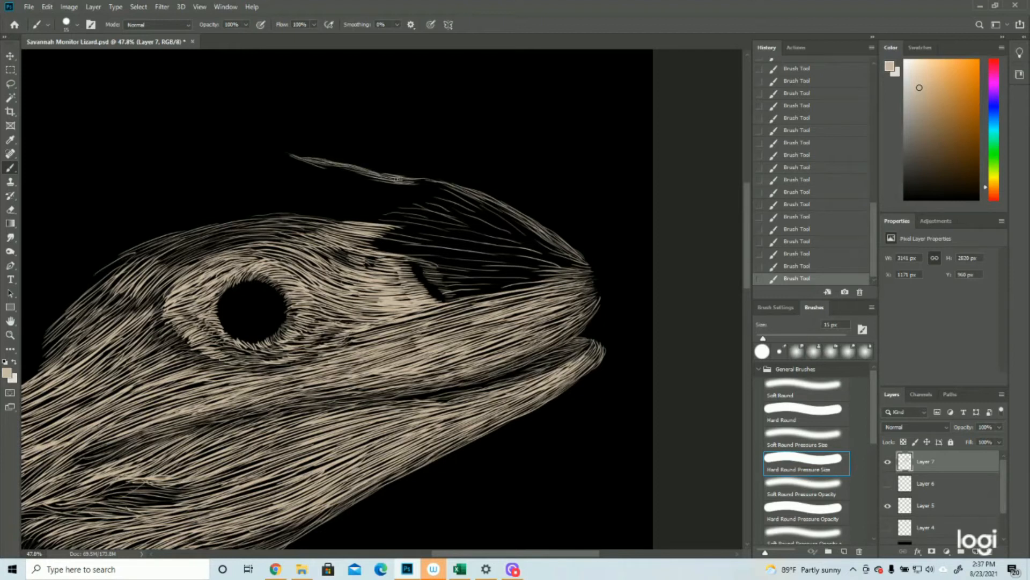
pyautogui.moveTo(444, 187)
pyautogui.mouseDown()
pyautogui.moveTo(518, 232)
pyautogui.moveTo(516, 220)
pyautogui.moveTo(561, 256)
pyautogui.moveTo(450, 206)
pyautogui.moveTo(445, 289)
pyautogui.moveTo(360, 252)
pyautogui.moveTo(445, 196)
pyautogui.moveTo(405, 180)
pyautogui.mouseUp()
# Step: Paint long light tan strokes down the upper edge of the neck, starting just behind the neck folds
pyautogui.press('z')
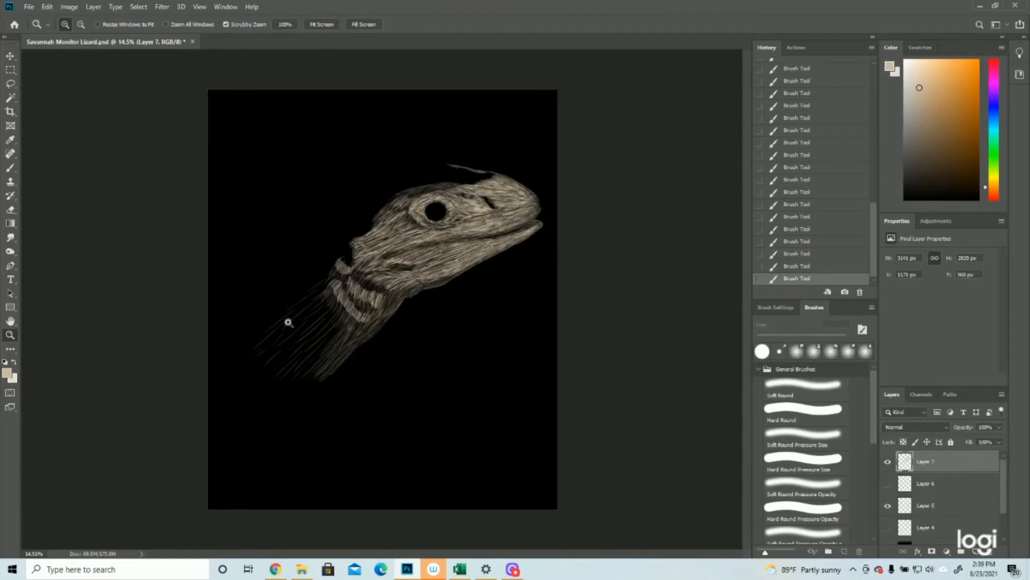
pyautogui.click(290, 378)
pyautogui.click(291, 376)
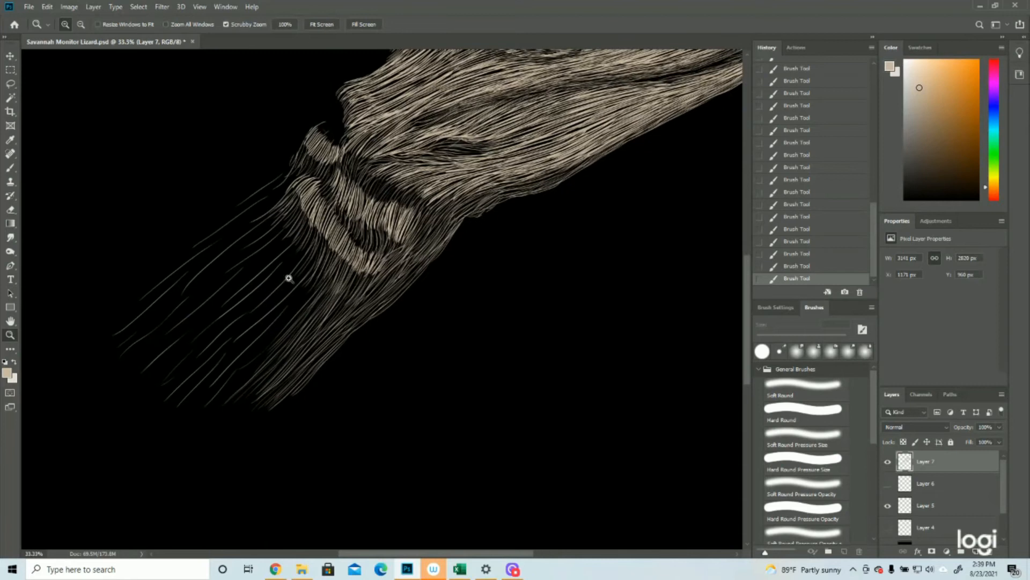
pyautogui.scroll(2, 170, 232)
pyautogui.press('b')
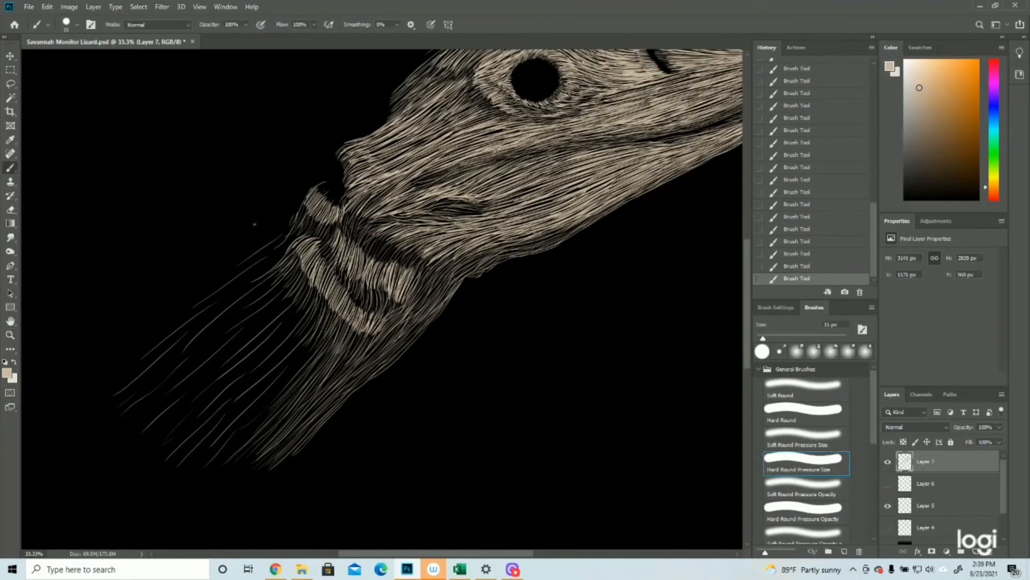
pyautogui.moveTo(297, 236); pyautogui.dragTo(247, 282)
pyautogui.moveTo(285, 253)
pyautogui.mouseDown()
pyautogui.moveTo(192, 313)
pyautogui.moveTo(228, 283)
pyautogui.mouseUp()
pyautogui.moveTo(293, 230)
pyautogui.mouseDown()
pyautogui.moveTo(238, 268)
pyautogui.moveTo(233, 303)
pyautogui.mouseUp()
pyautogui.moveTo(279, 268); pyautogui.dragTo(210, 328)
pyautogui.moveTo(277, 280); pyautogui.dragTo(184, 349)
pyautogui.moveTo(252, 288); pyautogui.dragTo(177, 353)
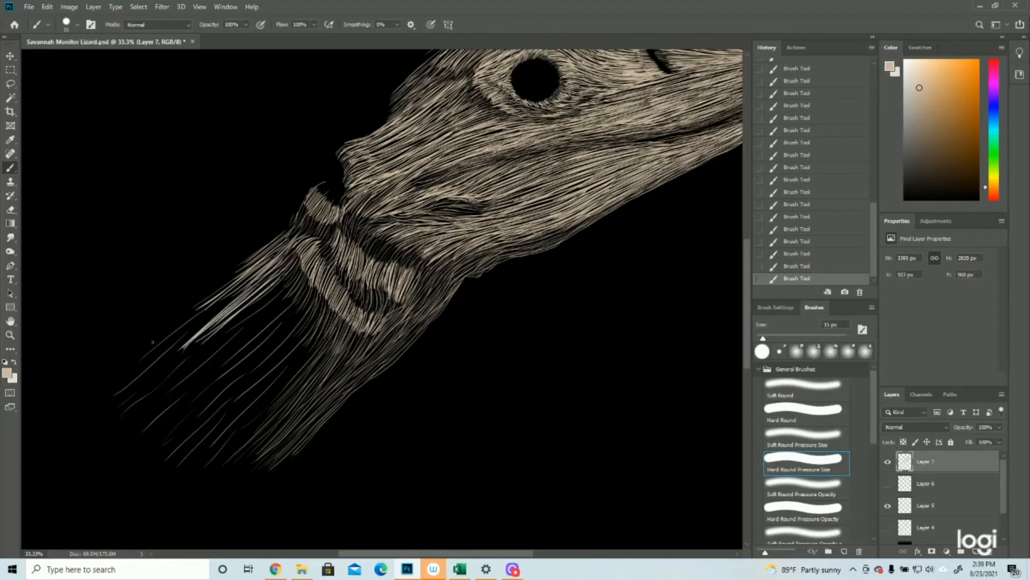
# Step: Continue the light tan strokes along the neck's upper edge down to its lower end
pyautogui.moveTo(230, 299); pyautogui.dragTo(150, 365)
pyautogui.moveTo(236, 296); pyautogui.dragTo(124, 393)
pyautogui.moveTo(174, 349); pyautogui.dragTo(119, 399)
pyautogui.moveTo(225, 296); pyautogui.dragTo(122, 381)
pyautogui.moveTo(282, 285); pyautogui.dragTo(221, 339)
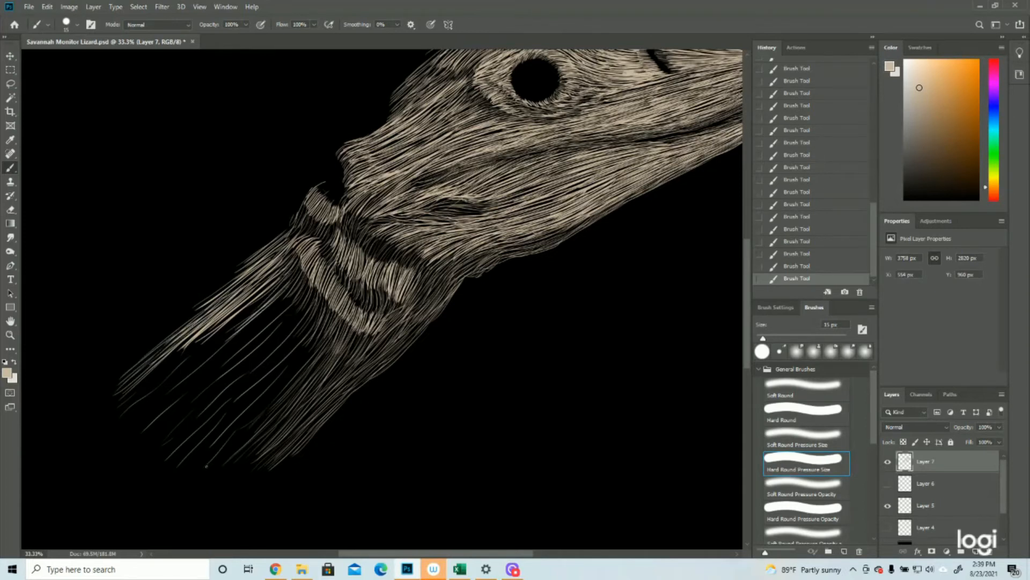
# Step: Paint a band of long light tan strokes from the lower neck fold down the throat side of the neck
pyautogui.moveTo(319, 335); pyautogui.dragTo(267, 404)
pyautogui.moveTo(309, 352); pyautogui.dragTo(232, 446)
pyautogui.moveTo(298, 374); pyautogui.dragTo(242, 440)
pyautogui.moveTo(314, 329); pyautogui.dragTo(226, 429)
pyautogui.moveTo(282, 374); pyautogui.dragTo(220, 434)
pyautogui.moveTo(277, 383); pyautogui.dragTo(222, 446)
pyautogui.moveTo(256, 416); pyautogui.dragTo(224, 453)
pyautogui.moveTo(324, 320)
pyautogui.mouseDown()
pyautogui.moveTo(296, 361)
pyautogui.moveTo(275, 367)
pyautogui.moveTo(291, 346)
pyautogui.moveTo(262, 372)
pyautogui.moveTo(290, 341)
pyautogui.moveTo(249, 379)
pyautogui.mouseUp()
pyautogui.moveTo(299, 341); pyautogui.dragTo(238, 409)
pyautogui.moveTo(280, 364); pyautogui.dragTo(205, 431)
pyautogui.moveTo(253, 386); pyautogui.dragTo(200, 441)
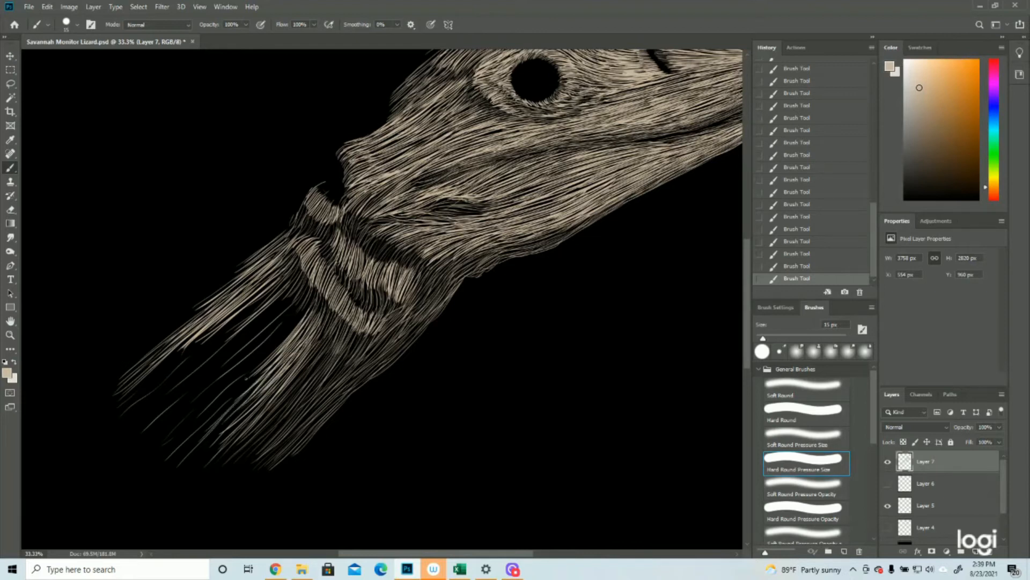
pyautogui.moveTo(259, 384); pyautogui.dragTo(200, 437)
pyautogui.moveTo(240, 403); pyautogui.dragTo(192, 467)
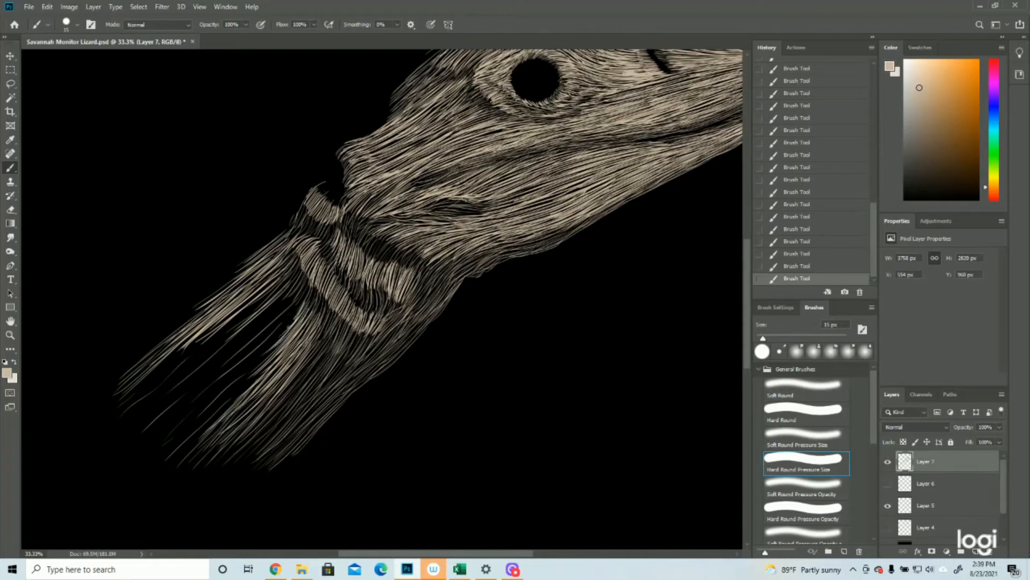
# Step: Fill the dark gap in the middle of the neck with long light tan strokes between the two painted bands
pyautogui.moveTo(302, 297)
pyautogui.mouseDown()
pyautogui.moveTo(266, 341)
pyautogui.moveTo(237, 344)
pyautogui.moveTo(238, 333)
pyautogui.mouseUp()
pyautogui.moveTo(289, 278); pyautogui.dragTo(214, 335)
pyautogui.moveTo(262, 293); pyautogui.dragTo(210, 330)
pyautogui.moveTo(278, 277)
pyautogui.mouseDown()
pyautogui.moveTo(209, 327)
pyautogui.moveTo(196, 365)
pyautogui.mouseUp()
pyautogui.moveTo(264, 312); pyautogui.dragTo(193, 377)
pyautogui.moveTo(241, 337); pyautogui.dragTo(194, 375)
pyautogui.moveTo(266, 321)
pyautogui.mouseDown()
pyautogui.moveTo(192, 390)
pyautogui.moveTo(220, 395)
pyautogui.mouseUp()
pyautogui.moveTo(283, 339); pyautogui.dragTo(206, 415)
pyautogui.moveTo(259, 371)
pyautogui.mouseDown()
pyautogui.moveTo(210, 426)
pyautogui.moveTo(253, 385)
pyautogui.mouseUp()
pyautogui.moveTo(277, 336); pyautogui.dragTo(194, 411)
pyautogui.moveTo(260, 348); pyautogui.dragTo(183, 417)
pyautogui.moveTo(252, 317)
pyautogui.mouseDown()
pyautogui.moveTo(170, 382)
pyautogui.moveTo(180, 372)
pyautogui.mouseUp()
# Step: Thicken the neck texture with light tan strokes toward its ragged lower end
pyautogui.moveTo(243, 313); pyautogui.dragTo(182, 368)
pyautogui.moveTo(220, 328)
pyautogui.mouseDown()
pyautogui.moveTo(167, 378)
pyautogui.moveTo(154, 372)
pyautogui.mouseUp()
pyautogui.moveTo(182, 341)
pyautogui.mouseDown()
pyautogui.moveTo(155, 360)
pyautogui.moveTo(156, 375)
pyautogui.mouseUp()
pyautogui.moveTo(208, 329); pyautogui.dragTo(155, 383)
pyautogui.moveTo(207, 347)
pyautogui.mouseDown()
pyautogui.moveTo(160, 388)
pyautogui.moveTo(170, 408)
pyautogui.mouseUp()
pyautogui.moveTo(217, 369)
pyautogui.mouseDown()
pyautogui.moveTo(181, 408)
pyautogui.moveTo(162, 397)
pyautogui.moveTo(138, 428)
pyautogui.mouseUp()
pyautogui.moveTo(188, 383)
pyautogui.mouseDown()
pyautogui.moveTo(139, 432)
pyautogui.moveTo(167, 388)
pyautogui.moveTo(131, 426)
pyautogui.moveTo(148, 390)
pyautogui.moveTo(125, 418)
pyautogui.mouseUp()
pyautogui.moveTo(178, 355)
pyautogui.mouseDown()
pyautogui.moveTo(126, 398)
pyautogui.moveTo(134, 392)
pyautogui.mouseUp()
pyautogui.moveTo(167, 381)
pyautogui.mouseDown()
pyautogui.moveTo(133, 417)
pyautogui.moveTo(147, 406)
pyautogui.mouseUp()
pyautogui.moveTo(206, 373); pyautogui.dragTo(156, 435)
pyautogui.moveTo(198, 398)
pyautogui.mouseDown()
pyautogui.moveTo(172, 427)
pyautogui.moveTo(184, 428)
pyautogui.moveTo(171, 471)
pyautogui.mouseUp()
pyautogui.moveTo(206, 423); pyautogui.dragTo(185, 446)
pyautogui.moveTo(206, 386); pyautogui.dragTo(154, 446)
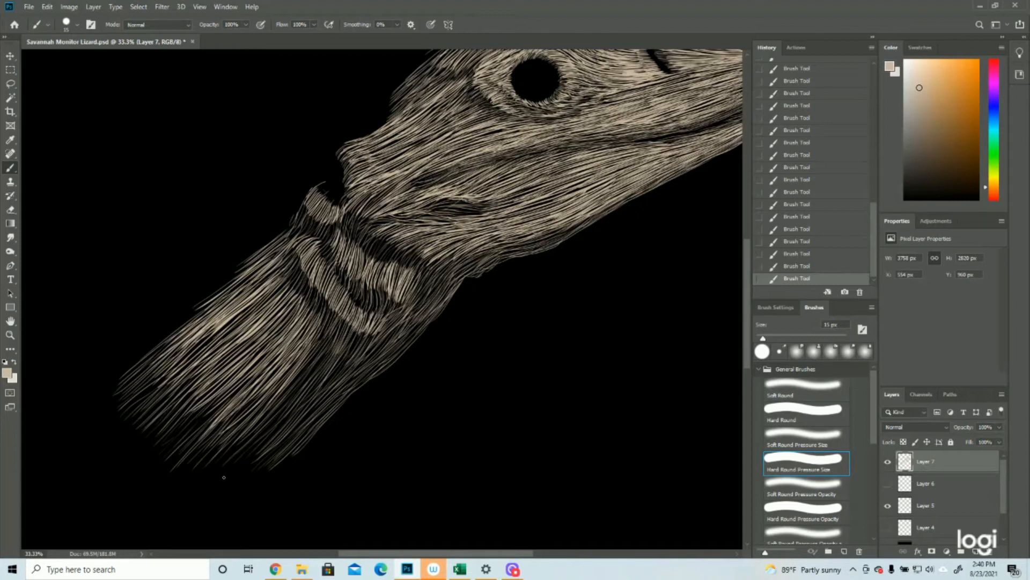
# Step: Review the whole lizard and save the document
pyautogui.click(10, 335)
pyautogui.hotkey('ctrl', '-')
pyautogui.hotkey('ctrl', '-')
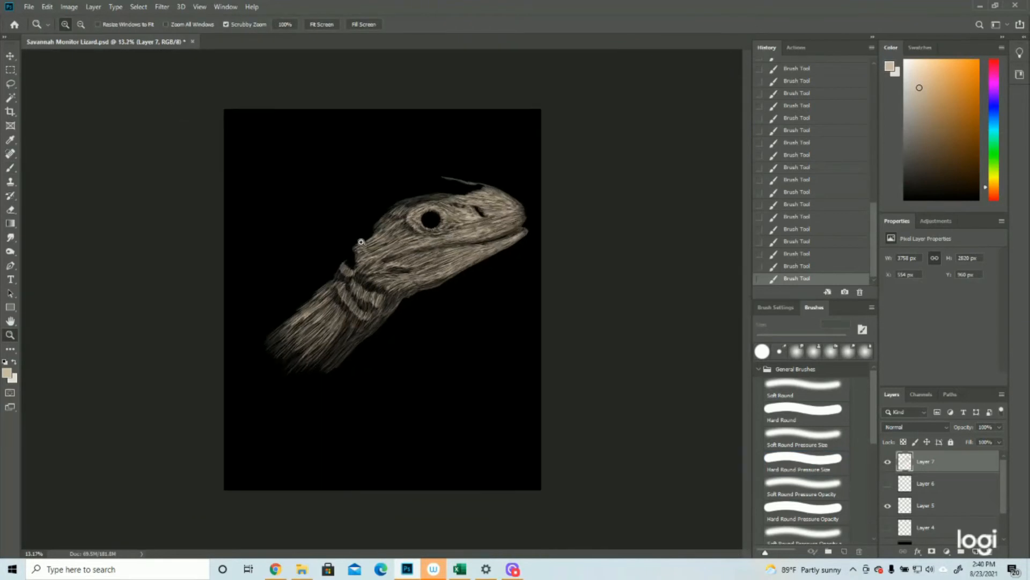
pyautogui.click(28, 6)
pyautogui.click(40, 109)
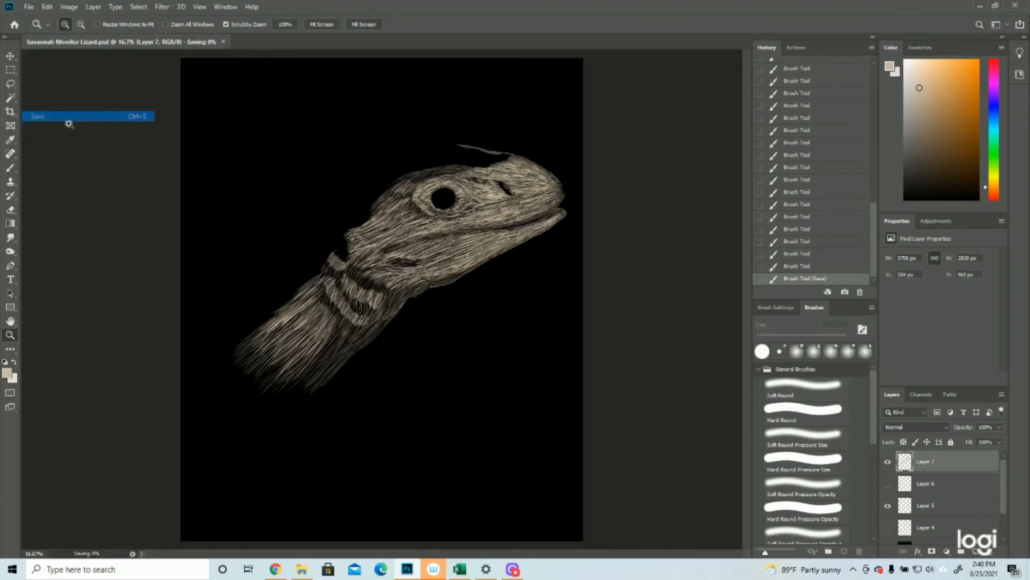
# Step: Add short light tan strokes to the small fold below the ear opening and along its lower rear edge
pyautogui.click(416, 196)
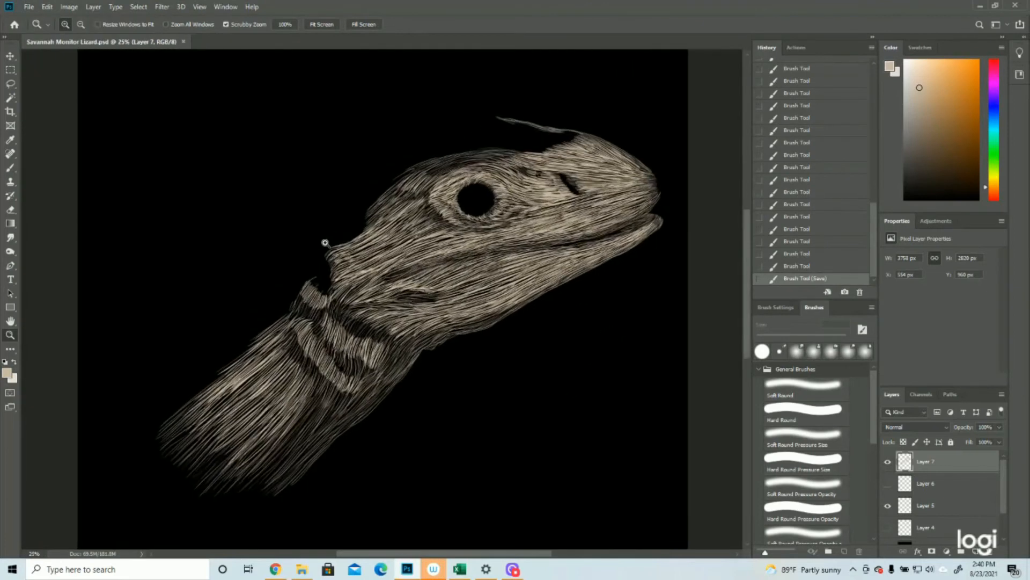
pyautogui.click(325, 240)
pyautogui.scroll(-1, 265, 260)
pyautogui.click(7, 171)
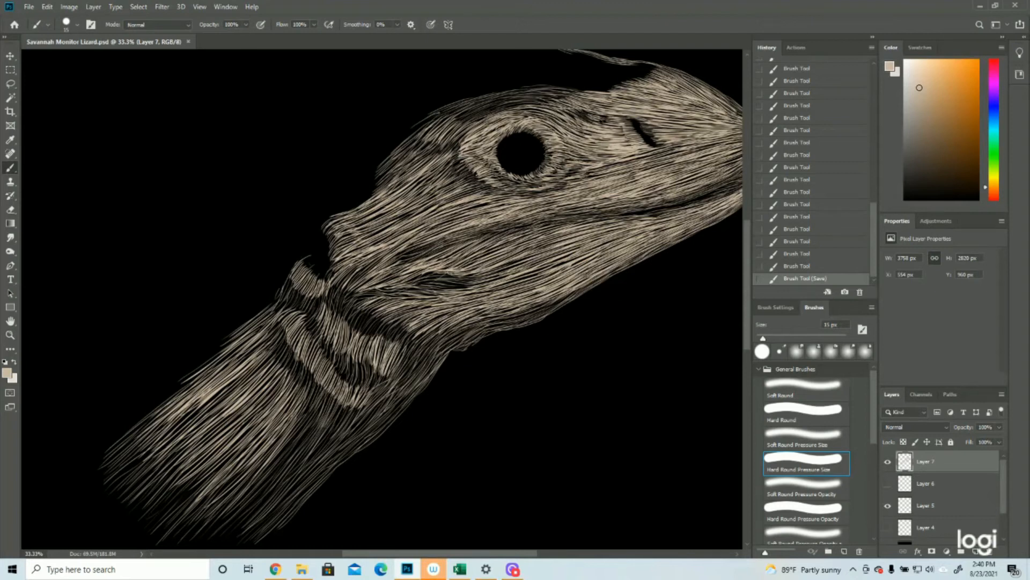
pyautogui.moveTo(314, 294); pyautogui.dragTo(311, 301)
pyautogui.moveTo(318, 291); pyautogui.dragTo(318, 297)
pyautogui.moveTo(324, 286); pyautogui.dragTo(300, 302)
pyautogui.moveTo(305, 291); pyautogui.dragTo(293, 301)
pyautogui.moveTo(298, 289); pyautogui.dragTo(287, 298)
pyautogui.moveTo(292, 285); pyautogui.dragTo(283, 295)
pyautogui.moveTo(289, 284); pyautogui.dragTo(280, 293)
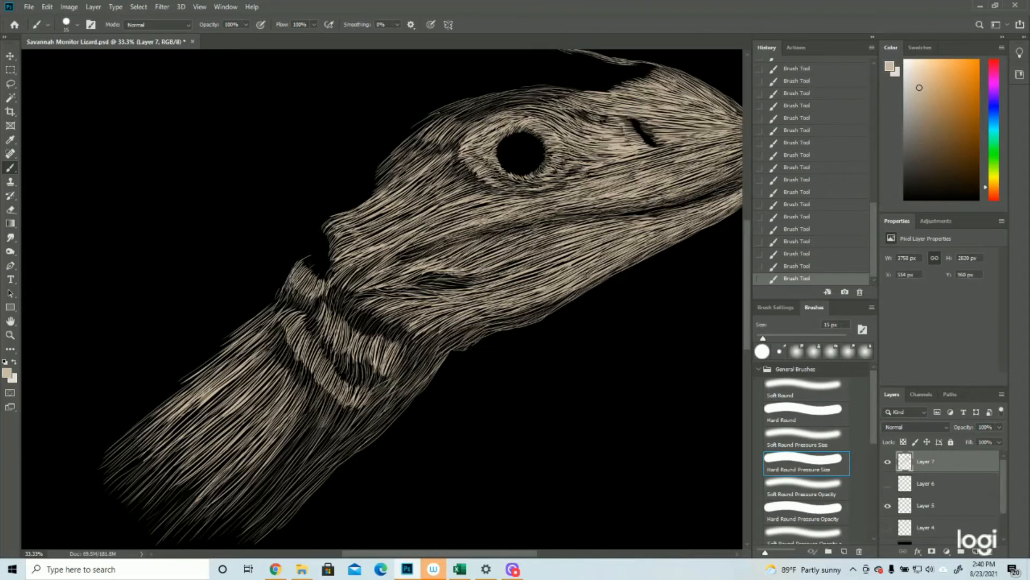
pyautogui.moveTo(300, 287)
pyautogui.mouseDown()
pyautogui.moveTo(293, 300)
pyautogui.moveTo(320, 306)
pyautogui.moveTo(285, 308)
pyautogui.mouseUp()
pyautogui.moveTo(291, 285)
pyautogui.mouseDown()
pyautogui.moveTo(275, 311)
pyautogui.moveTo(293, 317)
pyautogui.moveTo(284, 307)
pyautogui.mouseUp()
pyautogui.moveTo(291, 291); pyautogui.dragTo(278, 310)
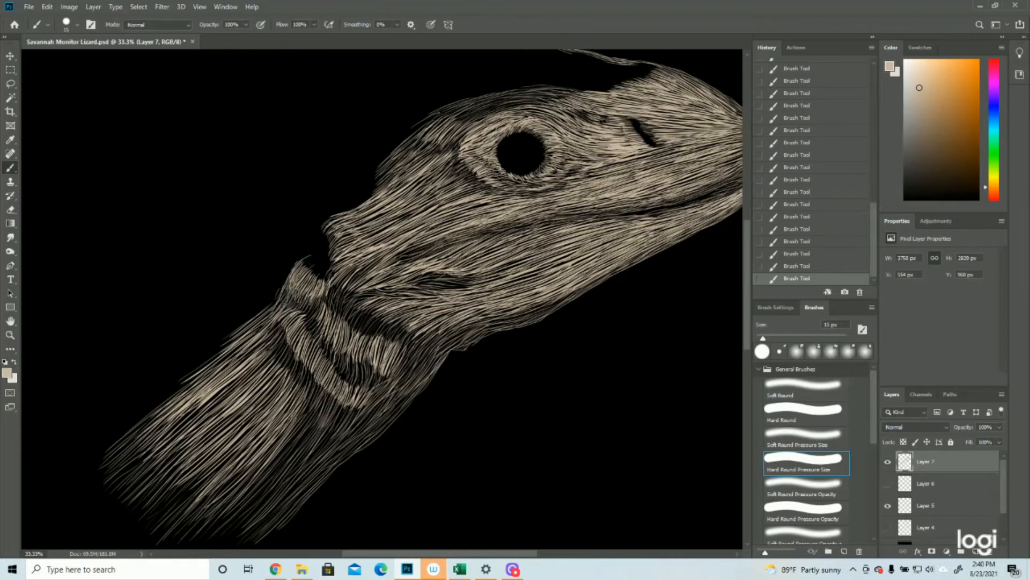
# Step: Blend the rear edge of the large neck fold into the neck with light tan strokes
pyautogui.moveTo(314, 306); pyautogui.dragTo(305, 336)
pyautogui.moveTo(285, 317)
pyautogui.mouseDown()
pyautogui.moveTo(269, 333)
pyautogui.moveTo(281, 343)
pyautogui.moveTo(271, 340)
pyautogui.mouseUp()
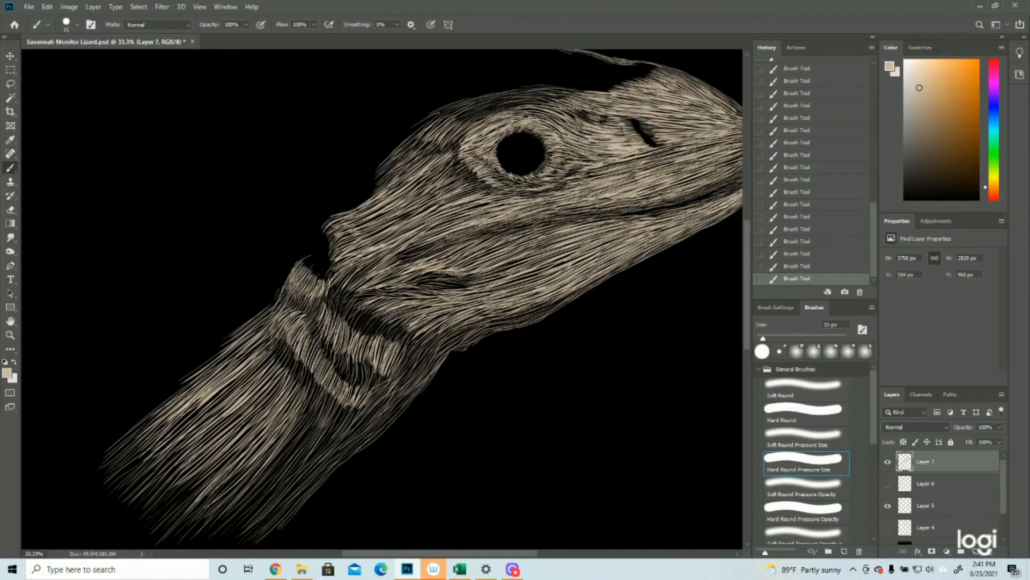
pyautogui.moveTo(291, 329)
pyautogui.mouseDown()
pyautogui.moveTo(279, 346)
pyautogui.moveTo(309, 389)
pyautogui.moveTo(297, 377)
pyautogui.mouseUp()
pyautogui.moveTo(300, 362); pyautogui.dragTo(294, 387)
pyautogui.moveTo(304, 375)
pyautogui.mouseDown()
pyautogui.moveTo(294, 396)
pyautogui.moveTo(283, 368)
pyautogui.moveTo(249, 374)
pyautogui.mouseUp()
pyautogui.moveTo(309, 365)
pyautogui.mouseDown()
pyautogui.moveTo(317, 398)
pyautogui.moveTo(299, 422)
pyautogui.mouseUp()
pyautogui.moveTo(310, 385); pyautogui.dragTo(274, 462)
pyautogui.moveTo(302, 417)
pyautogui.mouseDown()
pyautogui.moveTo(266, 465)
pyautogui.moveTo(280, 469)
pyautogui.mouseUp()
pyautogui.moveTo(306, 436); pyautogui.dragTo(259, 490)
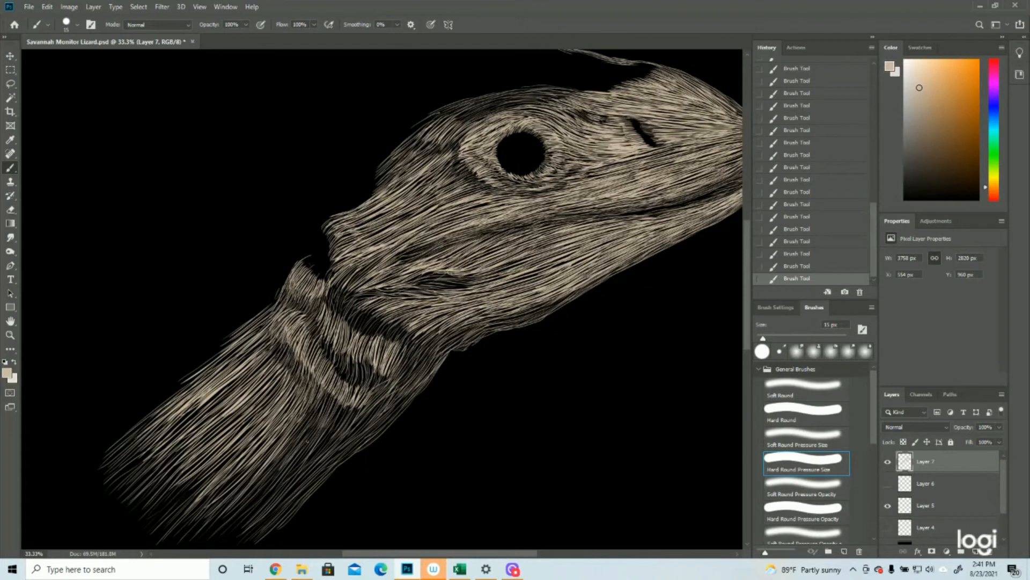
# Step: Paint light tan strokes around the lower end of the large neck fold, blending it into the throat
pyautogui.moveTo(324, 373)
pyautogui.mouseDown()
pyautogui.moveTo(316, 397)
pyautogui.moveTo(337, 416)
pyautogui.moveTo(328, 425)
pyautogui.moveTo(343, 429)
pyautogui.mouseUp()
pyautogui.moveTo(375, 395); pyautogui.dragTo(326, 437)
pyautogui.moveTo(356, 399); pyautogui.dragTo(342, 417)
pyautogui.moveTo(363, 398)
pyautogui.mouseDown()
pyautogui.moveTo(351, 415)
pyautogui.moveTo(330, 412)
pyautogui.mouseUp()
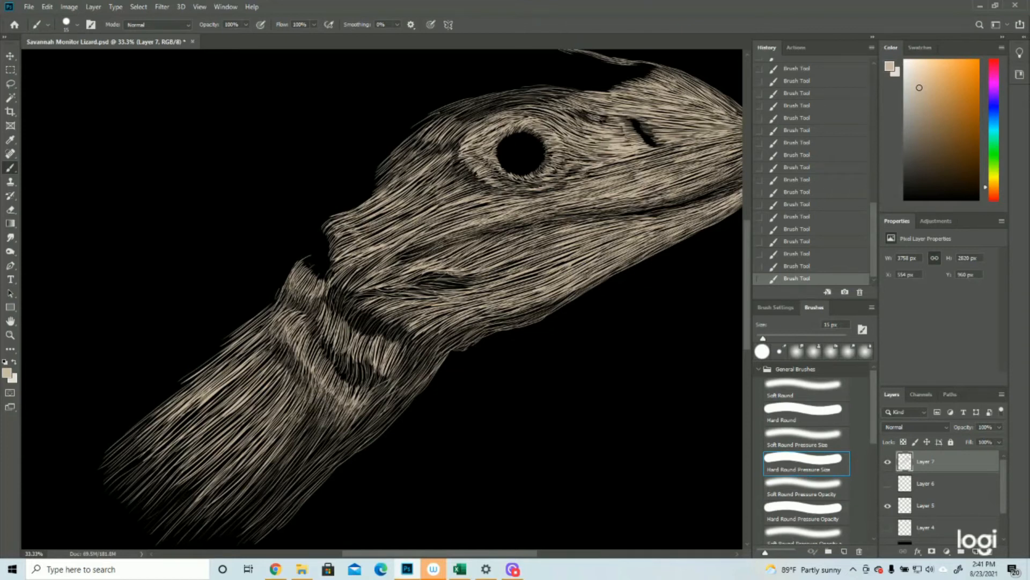
# Step: Paint short light tan strokes along the large neck fold, filling the upper dark gap between it and the small fold
pyautogui.moveTo(287, 343)
pyautogui.mouseDown()
pyautogui.moveTo(279, 355)
pyautogui.moveTo(292, 363)
pyautogui.mouseUp()
pyautogui.moveTo(365, 376); pyautogui.dragTo(354, 396)
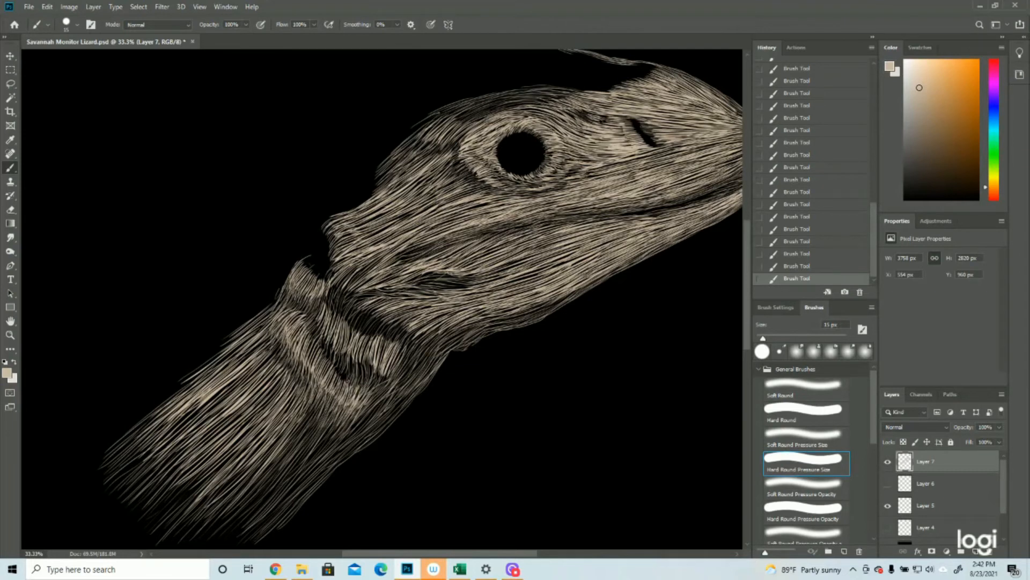
pyautogui.moveTo(346, 366)
pyautogui.mouseDown()
pyautogui.moveTo(343, 382)
pyautogui.moveTo(335, 379)
pyautogui.moveTo(305, 334)
pyautogui.moveTo(316, 331)
pyautogui.mouseUp()
pyautogui.moveTo(325, 321); pyautogui.dragTo(308, 358)
pyautogui.moveTo(317, 345); pyautogui.dragTo(312, 364)
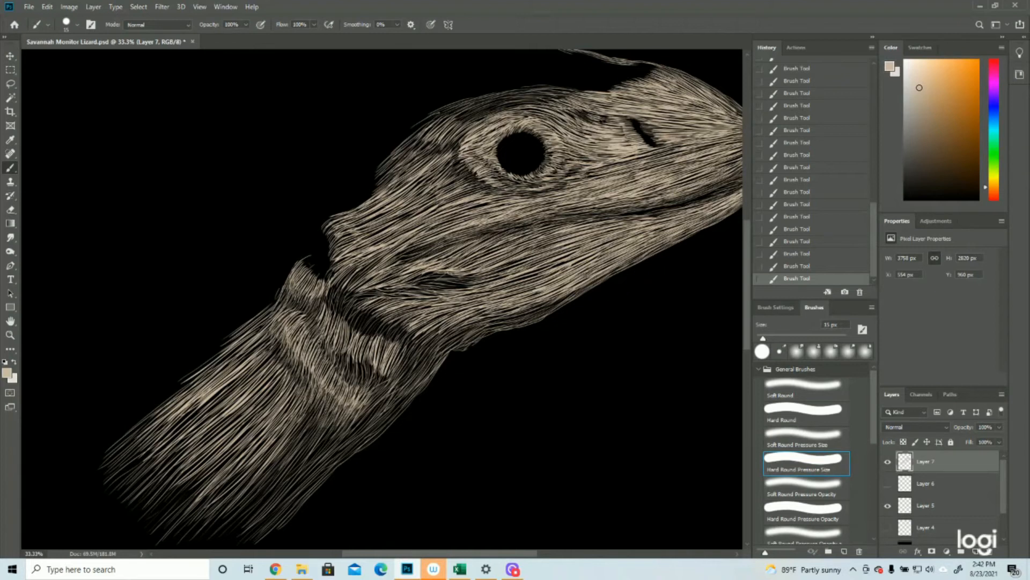
# Step: Fill the dark hollow at the lower end of the small fold with short light tan strokes, blending it into the throat
pyautogui.moveTo(387, 374); pyautogui.dragTo(376, 392)
pyautogui.moveTo(379, 371)
pyautogui.mouseDown()
pyautogui.moveTo(373, 394)
pyautogui.moveTo(366, 369)
pyautogui.moveTo(362, 385)
pyautogui.moveTo(355, 373)
pyautogui.mouseUp()
pyautogui.moveTo(359, 365); pyautogui.dragTo(349, 377)
pyautogui.moveTo(352, 356)
pyautogui.mouseDown()
pyautogui.moveTo(348, 378)
pyautogui.moveTo(341, 372)
pyautogui.mouseUp()
pyautogui.moveTo(343, 349); pyautogui.dragTo(336, 372)
pyautogui.moveTo(357, 322)
pyautogui.mouseDown()
pyautogui.moveTo(348, 343)
pyautogui.moveTo(365, 382)
pyautogui.mouseUp()
pyautogui.moveTo(375, 353); pyautogui.dragTo(368, 383)
pyautogui.moveTo(404, 351); pyautogui.dragTo(397, 381)
pyautogui.moveTo(417, 353)
pyautogui.mouseDown()
pyautogui.moveTo(356, 418)
pyautogui.moveTo(369, 425)
pyautogui.moveTo(346, 433)
pyautogui.moveTo(355, 437)
pyautogui.mouseUp()
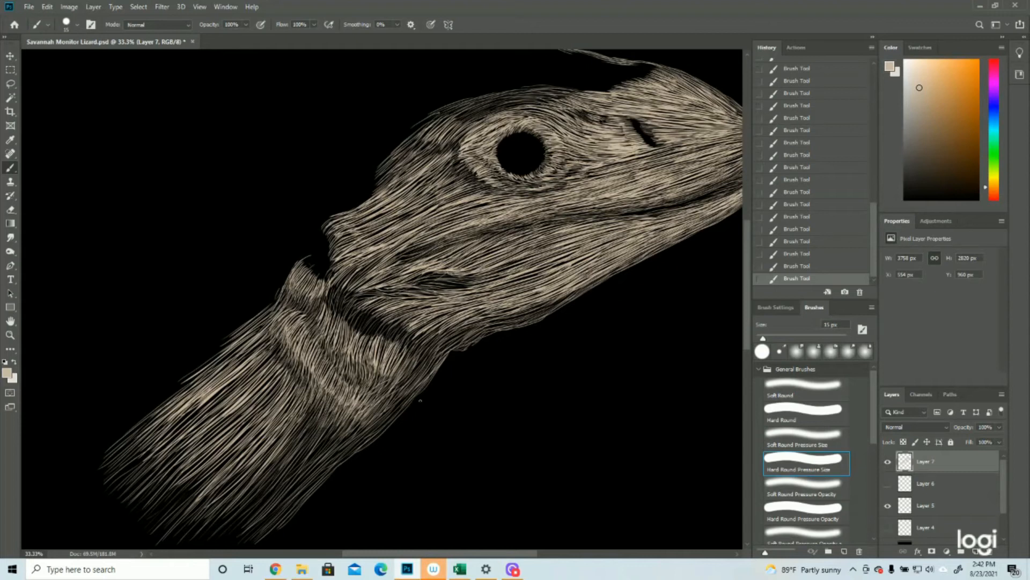
# Step: Paint light tan strokes across the dark crease between the rear of the jaw and the small neck fold
pyautogui.moveTo(331, 270)
pyautogui.mouseDown()
pyautogui.moveTo(309, 282)
pyautogui.moveTo(299, 268)
pyautogui.mouseUp()
pyautogui.moveTo(413, 339); pyautogui.dragTo(403, 351)
pyautogui.moveTo(416, 337)
pyautogui.mouseDown()
pyautogui.moveTo(401, 350)
pyautogui.moveTo(380, 334)
pyautogui.moveTo(389, 328)
pyautogui.moveTo(353, 322)
pyautogui.mouseUp()
pyautogui.moveTo(368, 301); pyautogui.dragTo(340, 319)
pyautogui.moveTo(344, 298)
pyautogui.mouseDown()
pyautogui.moveTo(330, 316)
pyautogui.moveTo(325, 303)
pyautogui.moveTo(330, 311)
pyautogui.mouseUp()
pyautogui.moveTo(335, 301)
pyautogui.mouseDown()
pyautogui.moveTo(330, 315)
pyautogui.moveTo(343, 306)
pyautogui.moveTo(331, 295)
pyautogui.mouseUp()
pyautogui.moveTo(391, 332)
pyautogui.mouseDown()
pyautogui.moveTo(382, 347)
pyautogui.moveTo(390, 344)
pyautogui.moveTo(371, 342)
pyautogui.mouseUp()
pyautogui.moveTo(376, 322)
pyautogui.mouseDown()
pyautogui.moveTo(365, 347)
pyautogui.moveTo(342, 328)
pyautogui.mouseUp()
pyautogui.moveTo(353, 311); pyautogui.dragTo(352, 332)
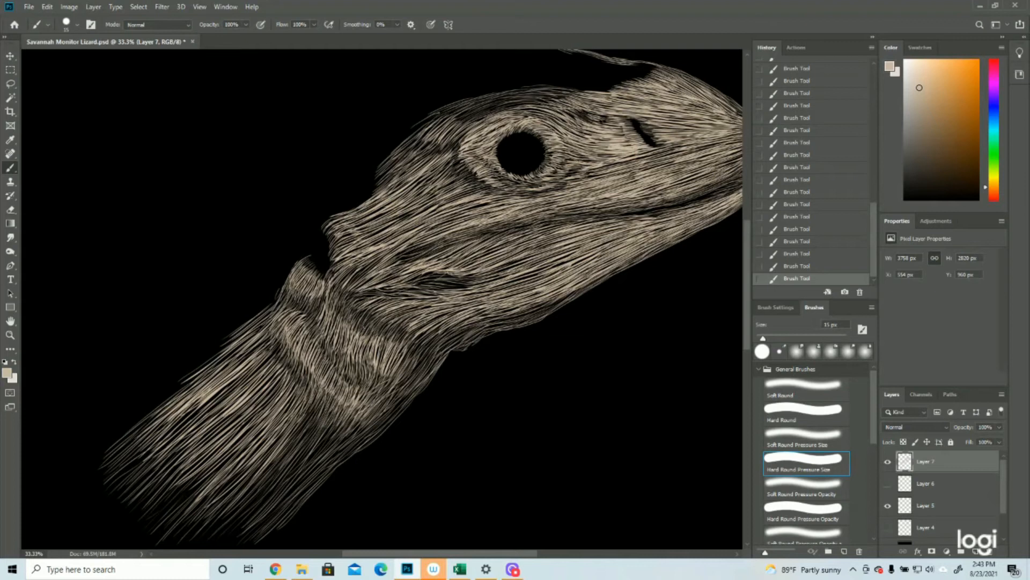
pyautogui.moveTo(368, 323)
pyautogui.mouseDown()
pyautogui.moveTo(361, 335)
pyautogui.moveTo(389, 342)
pyautogui.mouseUp()
# Step: Add short light tan strokes along the dark slit at the rear of the cheek
pyautogui.click(10, 335)
pyautogui.moveTo(348, 315); pyautogui.dragTo(230, 314)
pyautogui.click(554, 158)
pyautogui.click(555, 158)
pyautogui.click(555, 158)
pyautogui.click(555, 158)
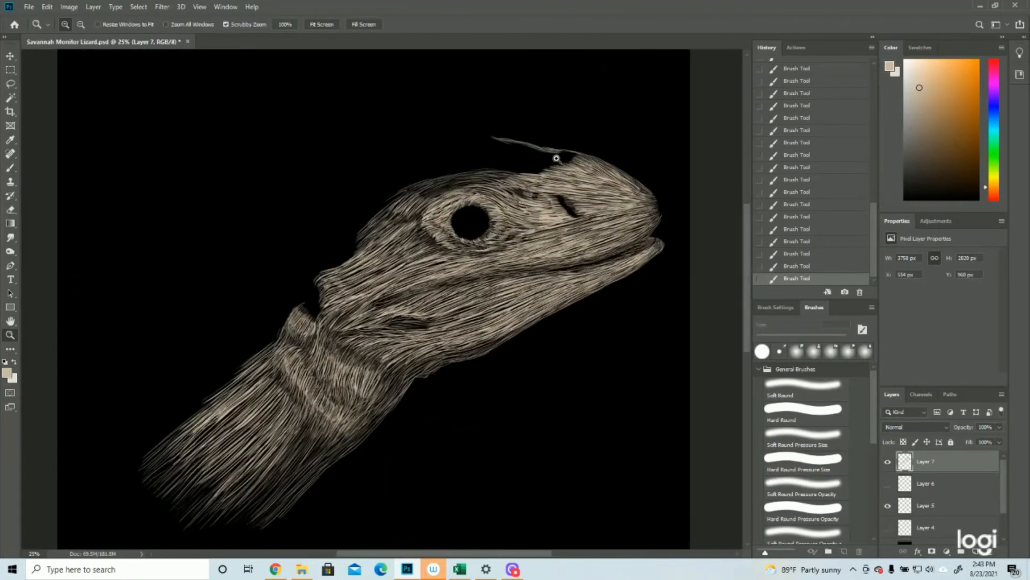
pyautogui.click(10, 168)
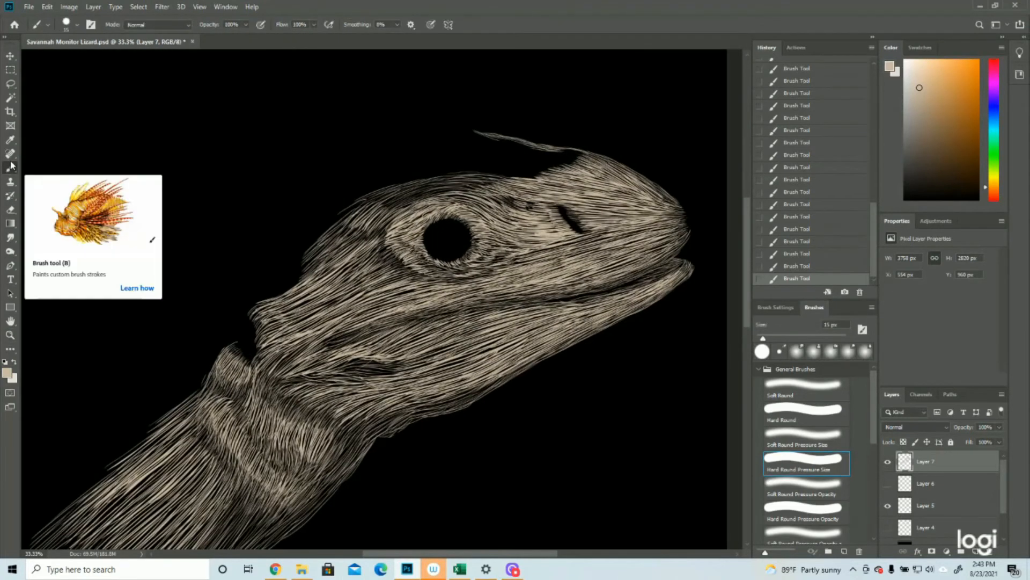
pyautogui.moveTo(363, 377)
pyautogui.mouseDown()
pyautogui.moveTo(415, 369)
pyautogui.moveTo(397, 370)
pyautogui.mouseUp()
pyautogui.moveTo(407, 370); pyautogui.dragTo(417, 367)
pyautogui.moveTo(381, 368); pyautogui.dragTo(406, 361)
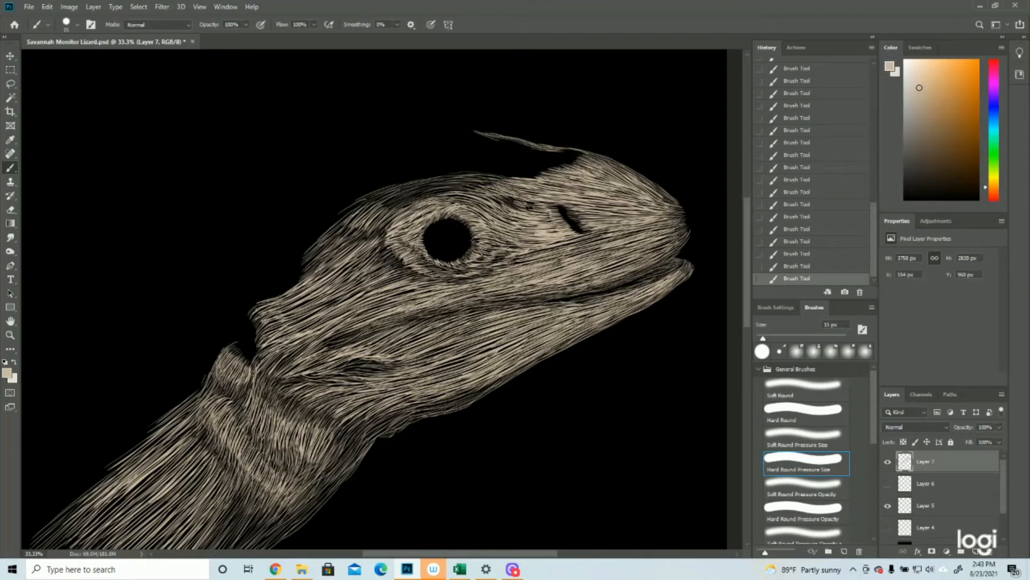
# Step: Paint light tan strokes behind and below the eye, filling the dark patches toward the back of the head
pyautogui.moveTo(396, 217)
pyautogui.mouseDown()
pyautogui.moveTo(374, 236)
pyautogui.moveTo(381, 262)
pyautogui.moveTo(410, 277)
pyautogui.moveTo(370, 274)
pyautogui.mouseUp()
pyautogui.moveTo(381, 265)
pyautogui.mouseDown()
pyautogui.moveTo(360, 281)
pyautogui.moveTo(386, 275)
pyautogui.moveTo(365, 261)
pyautogui.mouseUp()
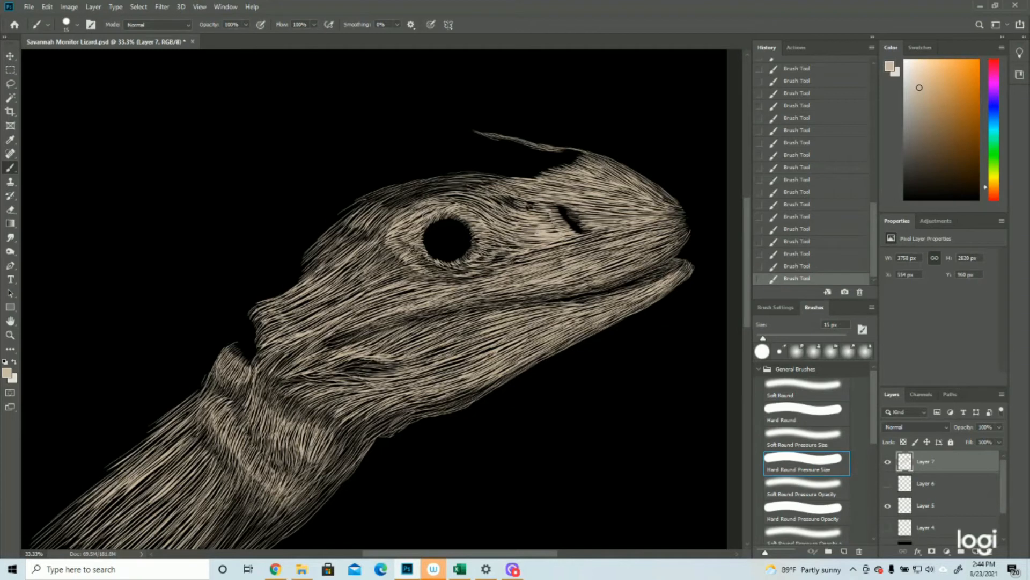
pyautogui.moveTo(400, 251); pyautogui.dragTo(387, 260)
pyautogui.moveTo(402, 252)
pyautogui.mouseDown()
pyautogui.moveTo(389, 264)
pyautogui.moveTo(412, 275)
pyautogui.mouseUp()
pyautogui.moveTo(470, 271); pyautogui.dragTo(456, 275)
pyautogui.moveTo(380, 220)
pyautogui.mouseDown()
pyautogui.moveTo(353, 252)
pyautogui.moveTo(337, 246)
pyautogui.moveTo(345, 239)
pyautogui.moveTo(332, 244)
pyautogui.moveTo(337, 230)
pyautogui.moveTo(324, 240)
pyautogui.mouseUp()
pyautogui.moveTo(363, 207); pyautogui.dragTo(318, 237)
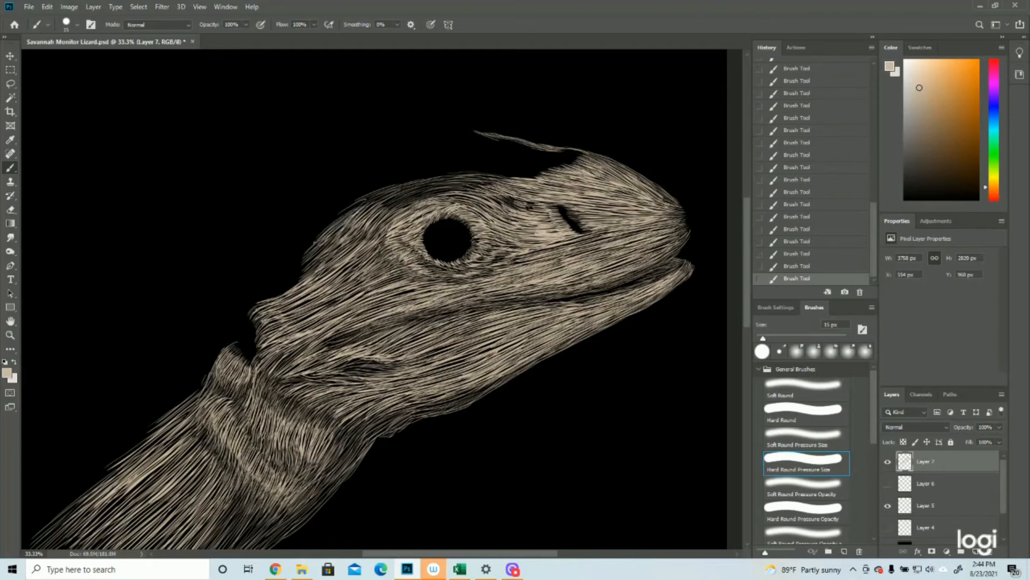
# Step: Fill the brow ridge above and behind the eye with long, curved light tan strokes
pyautogui.moveTo(411, 202)
pyautogui.mouseDown()
pyautogui.moveTo(379, 220)
pyautogui.moveTo(354, 218)
pyautogui.moveTo(361, 206)
pyautogui.moveTo(345, 215)
pyautogui.mouseUp()
pyautogui.moveTo(390, 187); pyautogui.dragTo(335, 218)
pyautogui.moveTo(479, 174)
pyautogui.mouseDown()
pyautogui.moveTo(402, 186)
pyautogui.moveTo(443, 177)
pyautogui.mouseUp()
pyautogui.moveTo(416, 183); pyautogui.dragTo(387, 192)
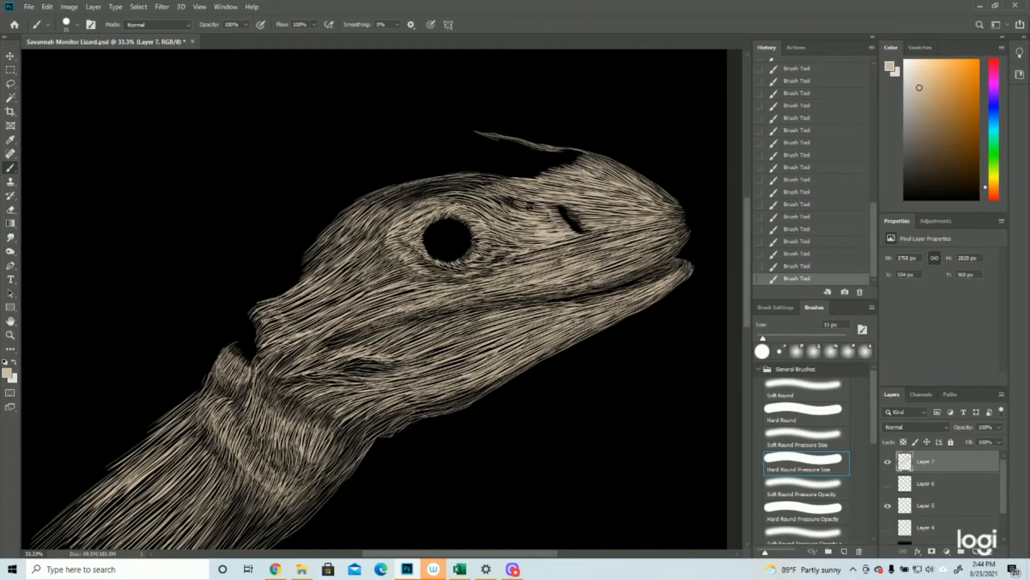
pyautogui.moveTo(462, 175); pyautogui.dragTo(417, 186)
pyautogui.moveTo(404, 190); pyautogui.dragTo(338, 216)
pyautogui.moveTo(362, 201); pyautogui.dragTo(346, 214)
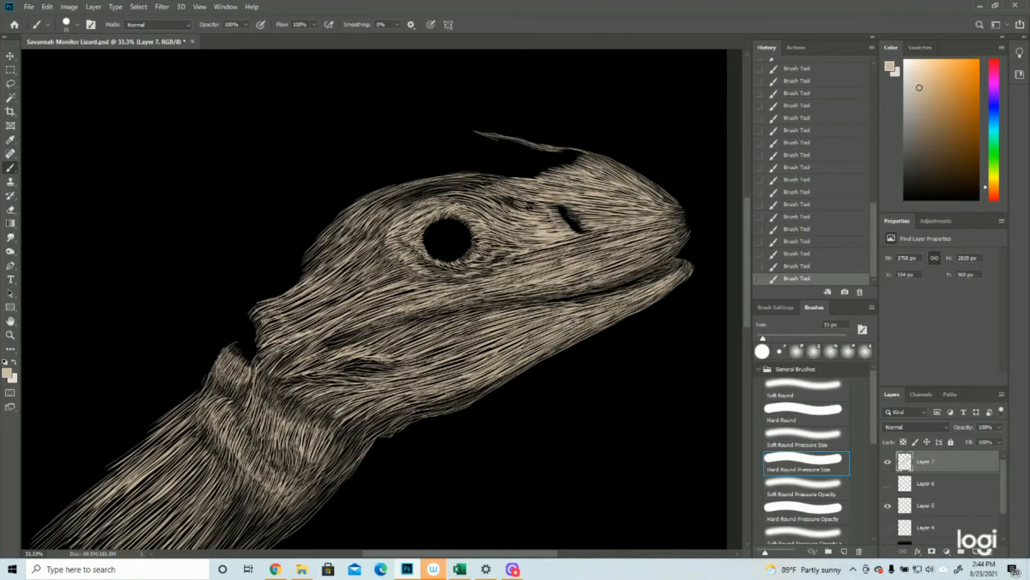
pyautogui.moveTo(506, 174); pyautogui.dragTo(465, 189)
pyautogui.moveTo(485, 180); pyautogui.dragTo(428, 194)
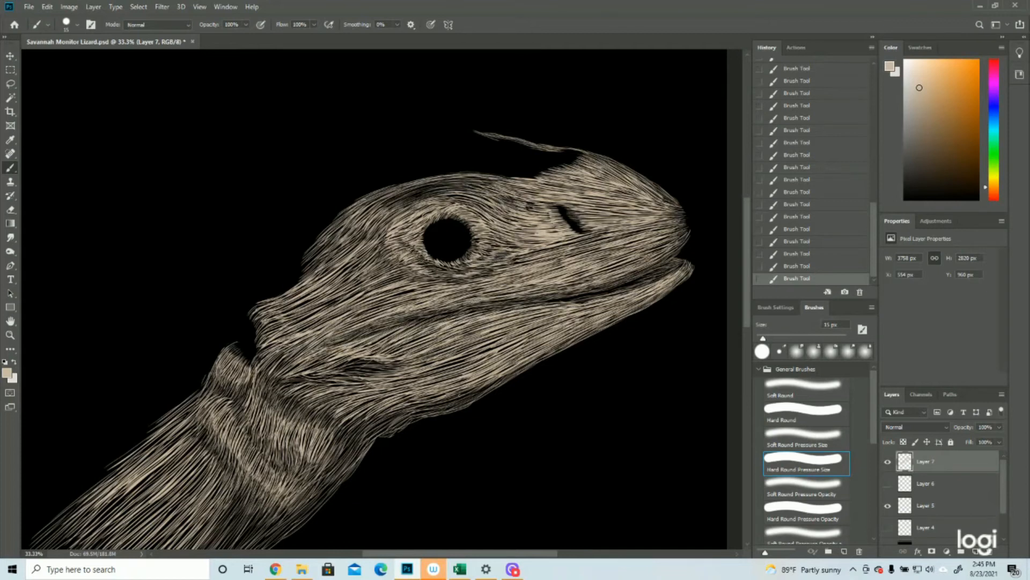
# Step: Show Layer 6, create a new layer above Layer 7, and show the guide sketch on Layer 4
pyautogui.press('z')
pyautogui.hotkey('ctrl', '-')
pyautogui.hotkey('ctrl', '-')
pyautogui.hotkey('ctrl', '+')
pyautogui.click(887, 483)
pyautogui.hotkey('ctrl', 'shift', 'alt', 'n')
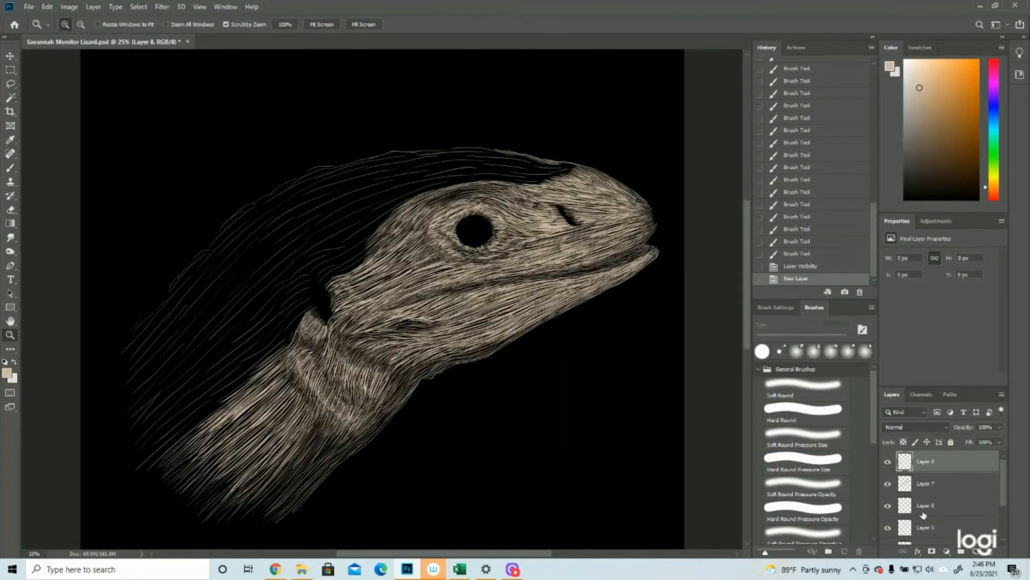
pyautogui.click(887, 527)
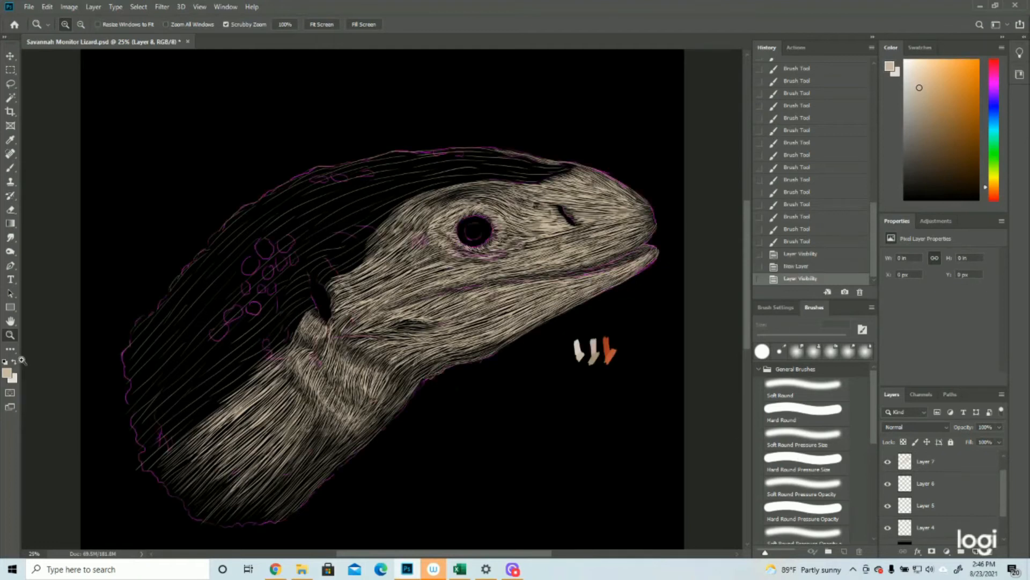
# Step: Set the foreground color to the darker tan a98f70 sampled from the middle swatch beside the lizard
pyautogui.press('i')
pyautogui.click(7, 373)
pyautogui.click(591, 352)
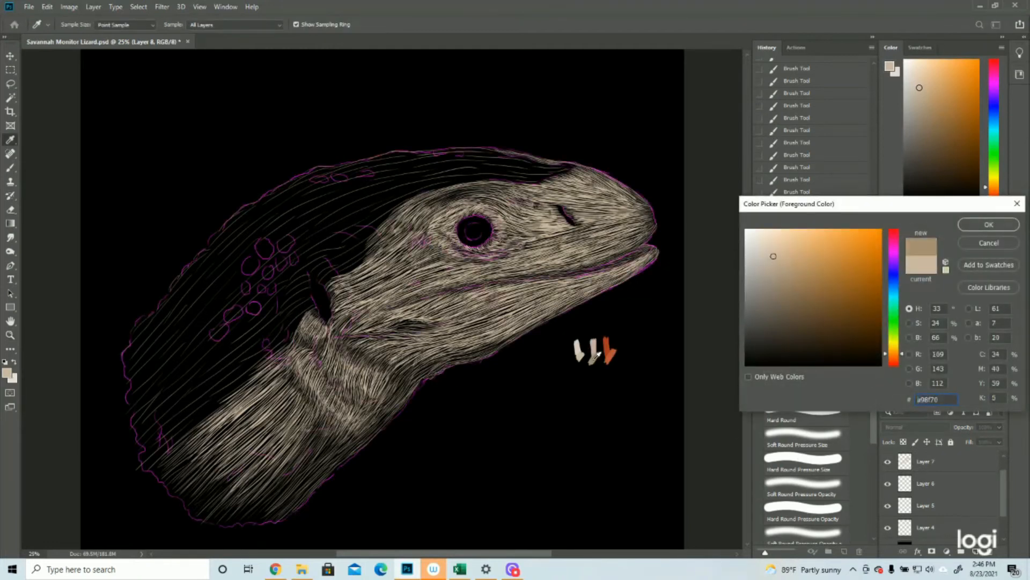
pyautogui.click(985, 224)
# Step: Paint short darker tan strokes on Layer 8 around the rear and upper edges of the ear opening
pyautogui.scroll(1, 614, 314)
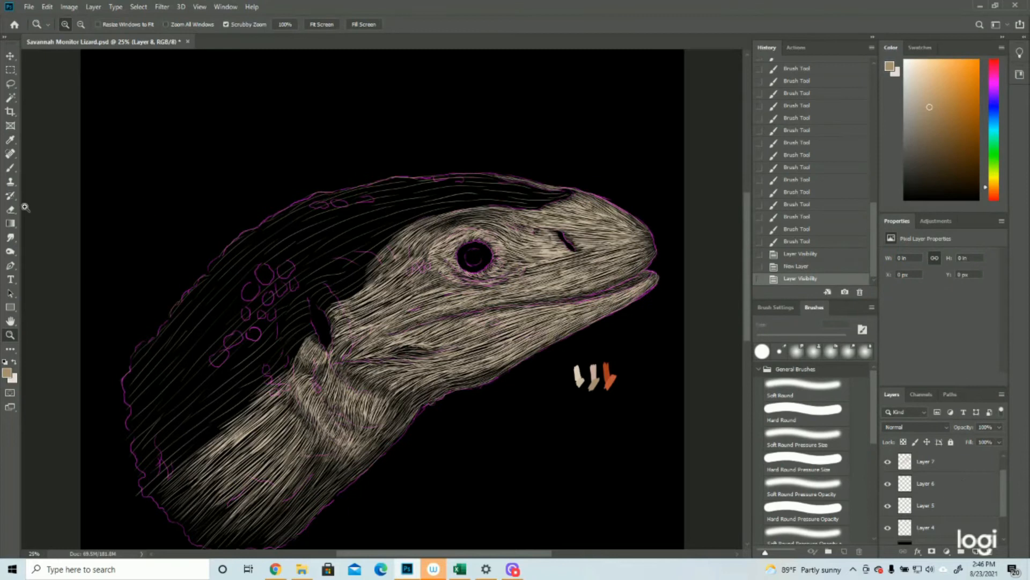
pyautogui.click(10, 170)
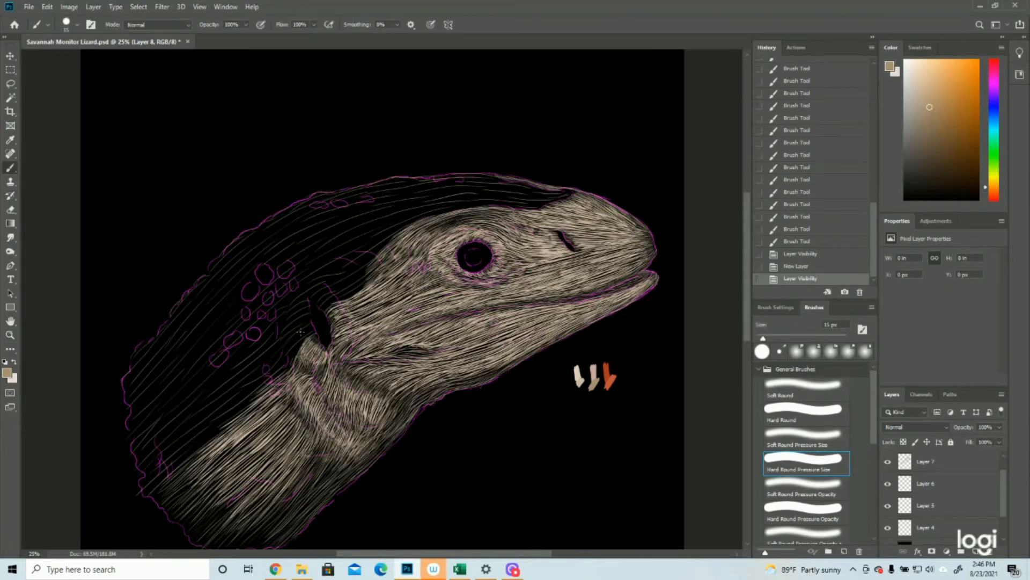
pyautogui.moveTo(305, 336)
pyautogui.mouseDown()
pyautogui.moveTo(321, 331)
pyautogui.moveTo(310, 324)
pyautogui.moveTo(287, 364)
pyautogui.mouseUp()
pyautogui.moveTo(292, 353); pyautogui.dragTo(286, 363)
pyautogui.moveTo(294, 348)
pyautogui.mouseDown()
pyautogui.moveTo(287, 359)
pyautogui.moveTo(276, 328)
pyautogui.moveTo(292, 297)
pyautogui.moveTo(299, 314)
pyautogui.mouseUp()
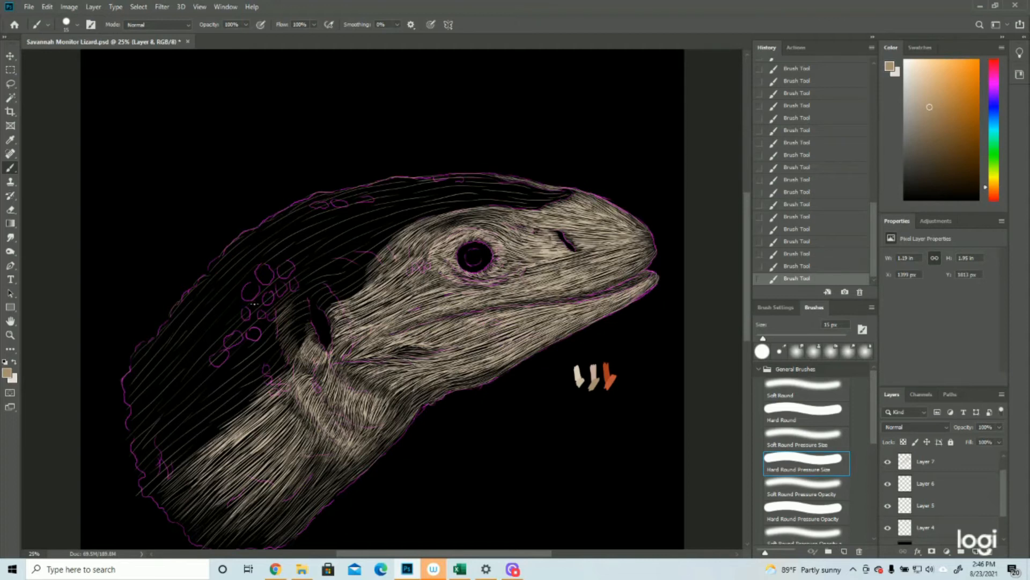
pyautogui.moveTo(328, 299); pyautogui.dragTo(319, 304)
# Step: Add darker tan strokes along the outline of the neck and back, and hide the Layer 4 sketch
pyautogui.moveTo(155, 483)
pyautogui.mouseDown()
pyautogui.moveTo(143, 492)
pyautogui.moveTo(181, 451)
pyautogui.mouseUp()
pyautogui.click(309, 200)
pyautogui.click(888, 527)
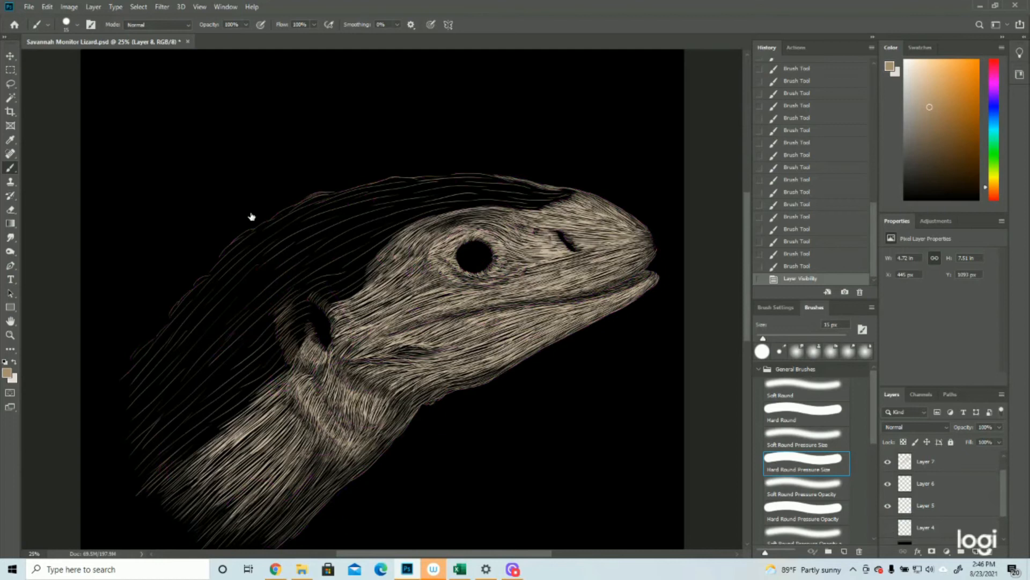
# Step: Paint short darker tan strokes along the rear outline from the nape down to the base of the neck
pyautogui.moveTo(252, 218)
pyautogui.mouseDown()
pyautogui.moveTo(292, 208)
pyautogui.moveTo(256, 232)
pyautogui.moveTo(270, 223)
pyautogui.mouseUp()
pyautogui.moveTo(260, 229)
pyautogui.mouseDown()
pyautogui.moveTo(274, 219)
pyautogui.moveTo(252, 232)
pyautogui.mouseUp()
pyautogui.moveTo(237, 237); pyautogui.dragTo(251, 234)
pyautogui.moveTo(234, 246); pyautogui.dragTo(250, 235)
pyautogui.moveTo(212, 274); pyautogui.dragTo(239, 247)
pyautogui.moveTo(200, 293)
pyautogui.mouseDown()
pyautogui.moveTo(220, 267)
pyautogui.moveTo(211, 270)
pyautogui.mouseUp()
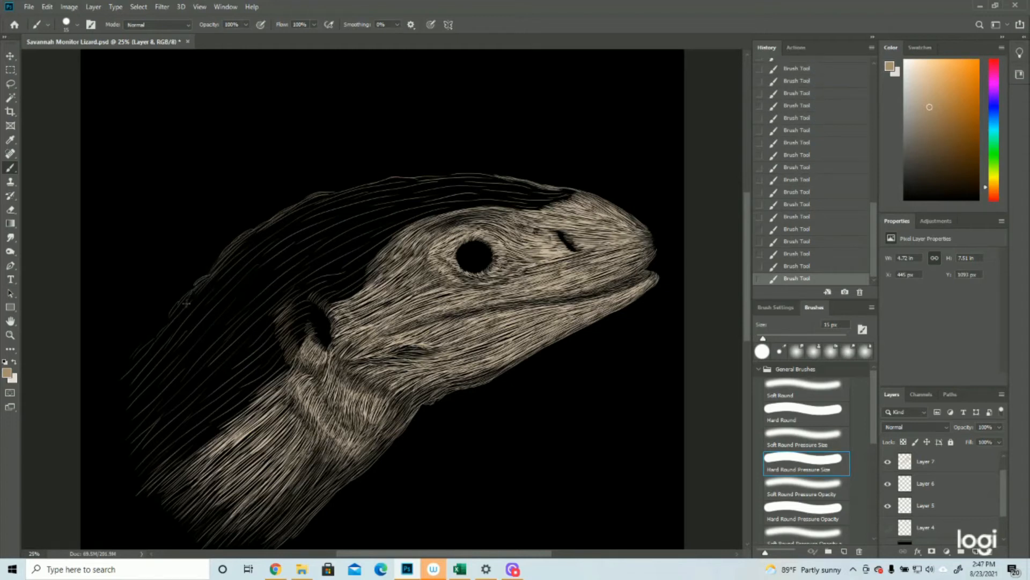
pyautogui.moveTo(169, 319); pyautogui.dragTo(179, 303)
pyautogui.moveTo(156, 338); pyautogui.dragTo(168, 321)
pyautogui.moveTo(132, 363); pyautogui.dragTo(144, 351)
# Step: Paint darker tan strokes along the top outline of the head, from the crown forward to the snout
pyautogui.moveTo(443, 179); pyautogui.dragTo(450, 173)
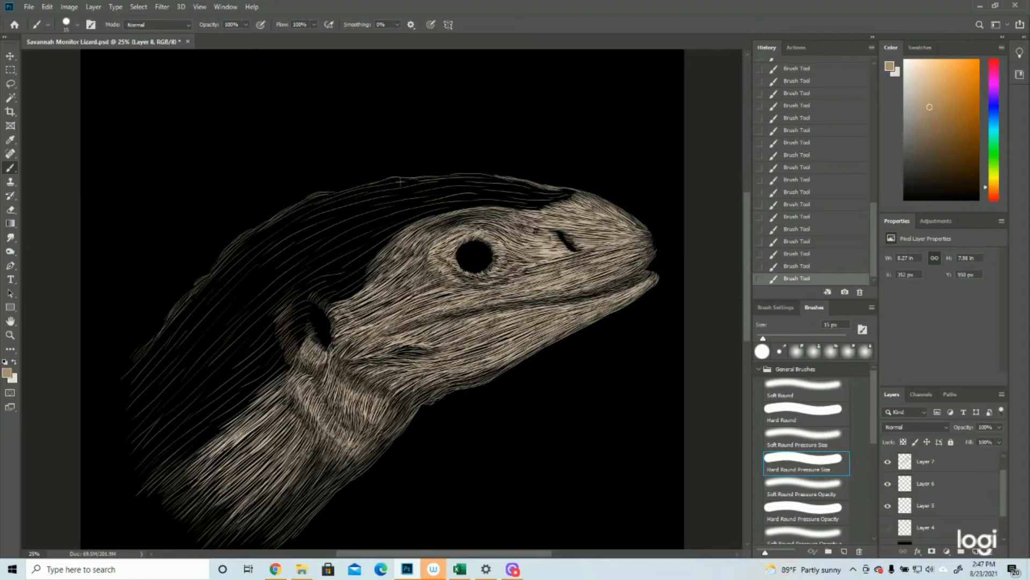
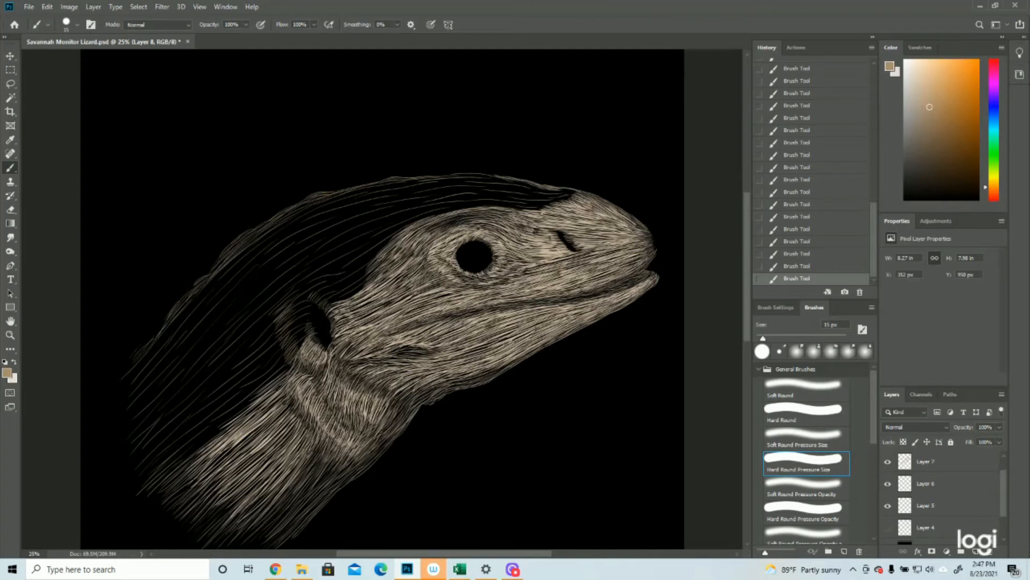
pyautogui.moveTo(454, 175); pyautogui.dragTo(487, 175)
pyautogui.moveTo(502, 180)
pyautogui.mouseDown()
pyautogui.moveTo(486, 181)
pyautogui.moveTo(576, 191)
pyautogui.moveTo(557, 194)
pyautogui.mouseUp()
pyautogui.moveTo(560, 199); pyautogui.dragTo(532, 211)
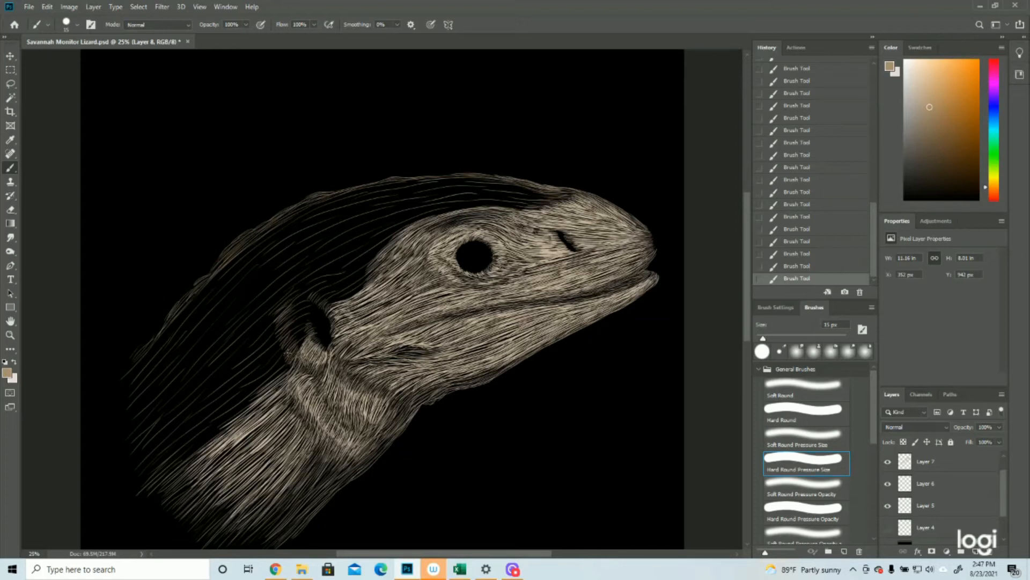
# Step: Thicken the rear edge of the lower neck with layered darker tan strokes
pyautogui.moveTo(192, 305)
pyautogui.mouseDown()
pyautogui.moveTo(136, 353)
pyautogui.moveTo(149, 351)
pyautogui.moveTo(129, 384)
pyautogui.mouseUp()
pyautogui.moveTo(170, 349); pyautogui.dragTo(123, 380)
pyautogui.moveTo(171, 359)
pyautogui.mouseDown()
pyautogui.moveTo(131, 416)
pyautogui.moveTo(139, 428)
pyautogui.mouseUp()
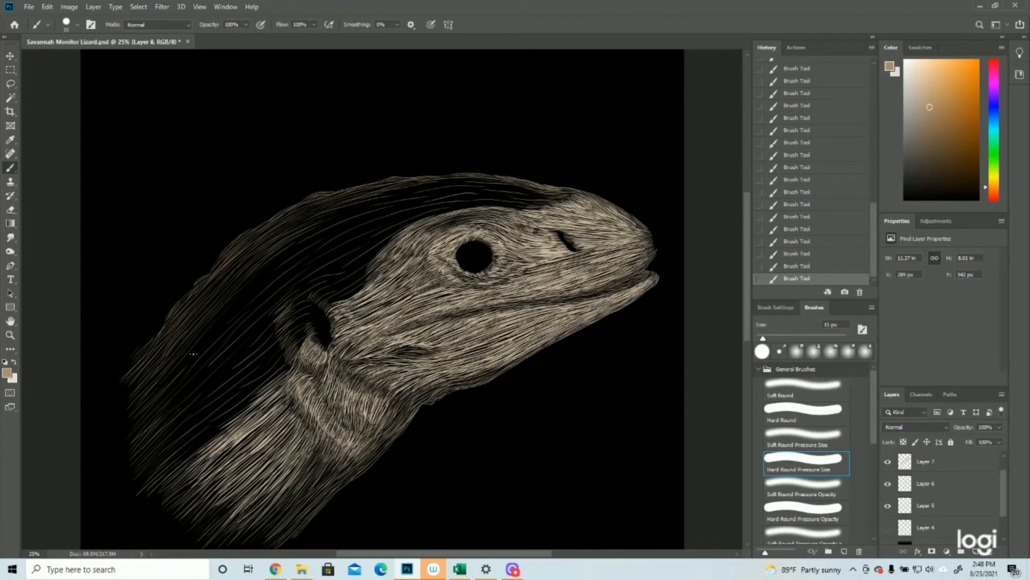
# Step: Review the whole lizard and save the document
pyautogui.click(11, 336)
pyautogui.moveTo(429, 279); pyautogui.dragTo(378, 284)
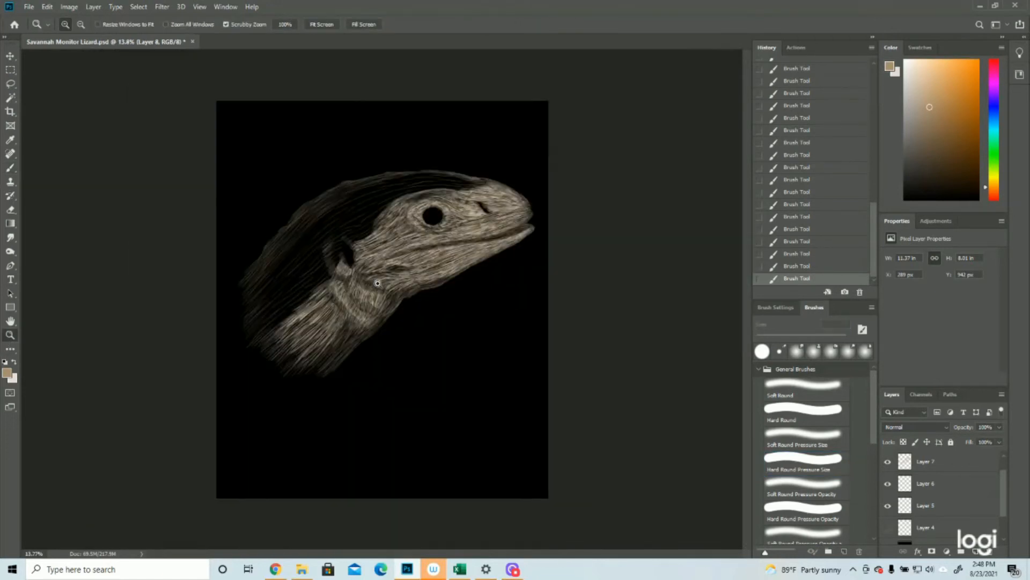
pyautogui.click(29, 7)
pyautogui.click(56, 120)
pyautogui.click(423, 150)
pyautogui.click(423, 150)
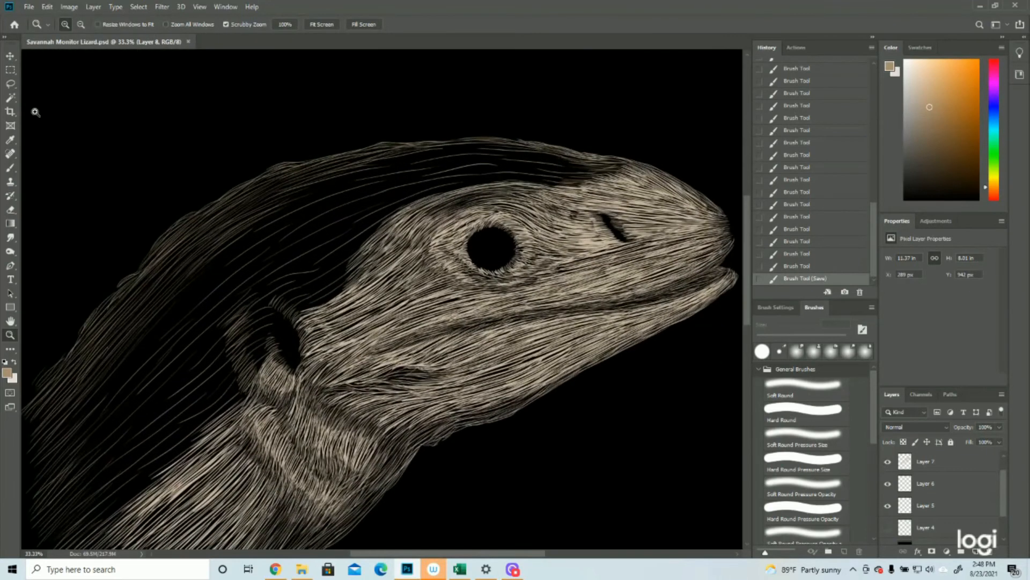
# Step: Fill the top of the head from the snout back past the eye with long darker tan strokes
pyautogui.click(10, 167)
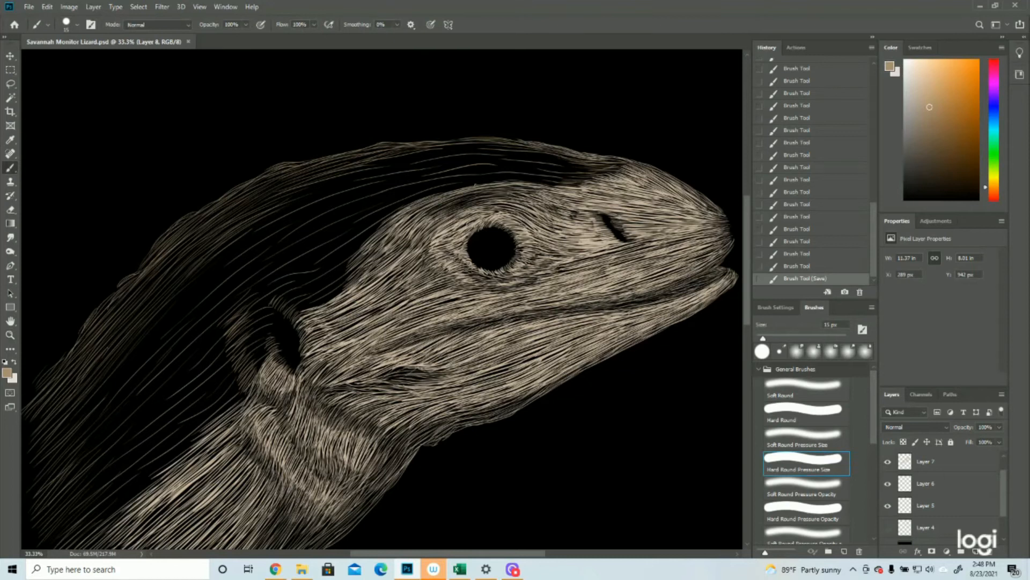
pyautogui.moveTo(552, 186); pyautogui.dragTo(526, 182)
pyautogui.moveTo(551, 187); pyautogui.dragTo(525, 181)
pyautogui.moveTo(553, 187); pyautogui.dragTo(504, 178)
pyautogui.moveTo(565, 181); pyautogui.dragTo(520, 174)
pyautogui.moveTo(579, 185); pyautogui.dragTo(531, 176)
pyautogui.moveTo(589, 177)
pyautogui.mouseDown()
pyautogui.moveTo(534, 173)
pyautogui.moveTo(586, 175)
pyautogui.moveTo(521, 168)
pyautogui.moveTo(595, 171)
pyautogui.moveTo(534, 163)
pyautogui.mouseUp()
pyautogui.moveTo(598, 160)
pyautogui.mouseDown()
pyautogui.moveTo(504, 156)
pyautogui.moveTo(456, 172)
pyautogui.mouseUp()
pyautogui.moveTo(483, 181); pyautogui.dragTo(376, 206)
pyautogui.moveTo(551, 156); pyautogui.dragTo(451, 148)
# Step: Extend the darker tan strokes from the crown down behind the eye to the area above the ear opening
pyautogui.moveTo(462, 148); pyautogui.dragTo(354, 167)
pyautogui.moveTo(483, 161); pyautogui.dragTo(387, 180)
pyautogui.moveTo(418, 171)
pyautogui.mouseDown()
pyautogui.moveTo(300, 202)
pyautogui.moveTo(317, 226)
pyautogui.mouseUp()
pyautogui.moveTo(387, 215)
pyautogui.mouseDown()
pyautogui.moveTo(306, 251)
pyautogui.moveTo(319, 266)
pyautogui.moveTo(287, 270)
pyautogui.mouseUp()
pyautogui.hotkey('ctrl', '-')
pyautogui.moveTo(307, 264); pyautogui.dragTo(291, 311)
pyautogui.moveTo(372, 219); pyautogui.dragTo(330, 256)
pyautogui.moveTo(379, 206); pyautogui.dragTo(279, 271)
pyautogui.scroll(-1, 322, 215)
pyautogui.moveTo(371, 170); pyautogui.dragTo(286, 211)
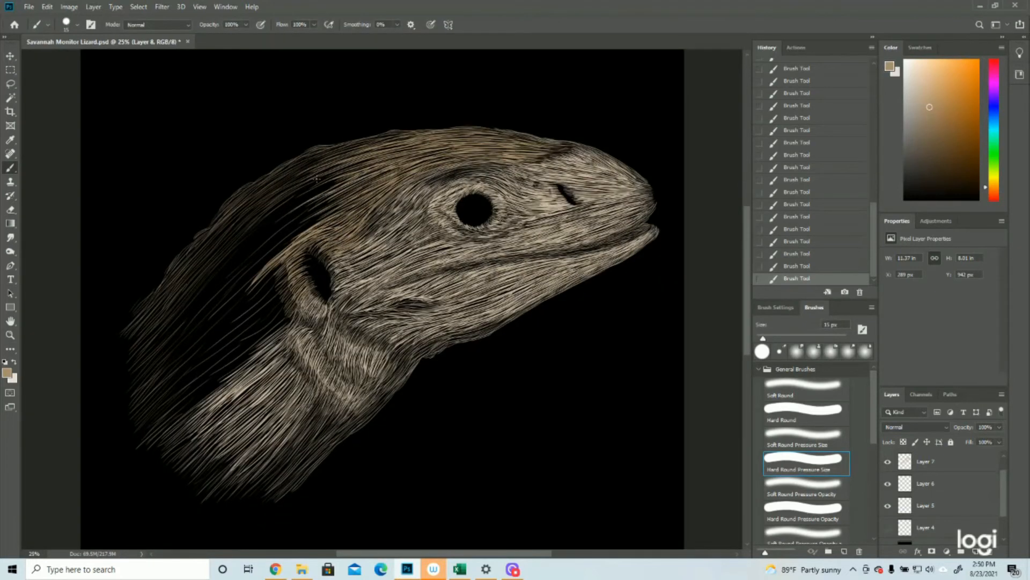
# Step: Paint darker tan strokes over the dark nape area between the crown and the upper back
pyautogui.moveTo(361, 175); pyautogui.dragTo(258, 235)
pyautogui.moveTo(306, 193); pyautogui.dragTo(256, 228)
pyautogui.moveTo(343, 170)
pyautogui.mouseDown()
pyautogui.moveTo(264, 219)
pyautogui.moveTo(258, 209)
pyautogui.mouseUp()
pyautogui.moveTo(300, 184); pyautogui.dragTo(245, 237)
pyautogui.moveTo(281, 199); pyautogui.dragTo(226, 260)
pyautogui.moveTo(264, 227)
pyautogui.mouseDown()
pyautogui.moveTo(229, 259)
pyautogui.moveTo(243, 248)
pyautogui.mouseUp()
pyautogui.moveTo(316, 198); pyautogui.dragTo(246, 250)
pyautogui.moveTo(329, 193); pyautogui.dragTo(255, 245)
# Step: Add long darker tan strokes running from above the ear opening down toward the back of the neck
pyautogui.moveTo(328, 195)
pyautogui.mouseDown()
pyautogui.moveTo(265, 240)
pyautogui.moveTo(342, 194)
pyautogui.moveTo(265, 249)
pyautogui.moveTo(312, 221)
pyautogui.moveTo(274, 250)
pyautogui.mouseUp()
pyautogui.moveTo(313, 222); pyautogui.dragTo(245, 280)
pyautogui.moveTo(295, 236); pyautogui.dragTo(244, 284)
pyautogui.moveTo(291, 245); pyautogui.dragTo(241, 288)
pyautogui.moveTo(301, 235); pyautogui.dragTo(243, 286)
pyautogui.moveTo(265, 251); pyautogui.dragTo(200, 313)
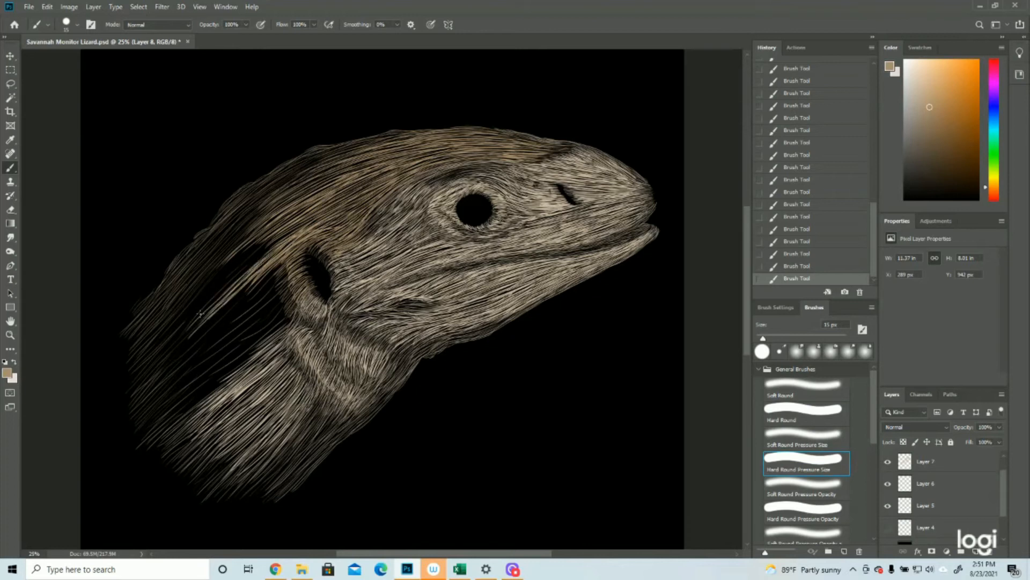
# Step: Fill the remaining dark areas of the rear neck and upper back with long diagonal darker tan strokes
pyautogui.moveTo(298, 225); pyautogui.dragTo(185, 303)
pyautogui.moveTo(271, 204); pyautogui.dragTo(141, 365)
pyautogui.moveTo(282, 264); pyautogui.dragTo(137, 365)
pyautogui.moveTo(295, 294); pyautogui.dragTo(207, 386)
pyautogui.moveTo(268, 322); pyautogui.dragTo(161, 421)
pyautogui.moveTo(247, 271); pyautogui.dragTo(153, 373)
pyautogui.moveTo(279, 270); pyautogui.dragTo(175, 376)
pyautogui.moveTo(254, 303); pyautogui.dragTo(158, 407)
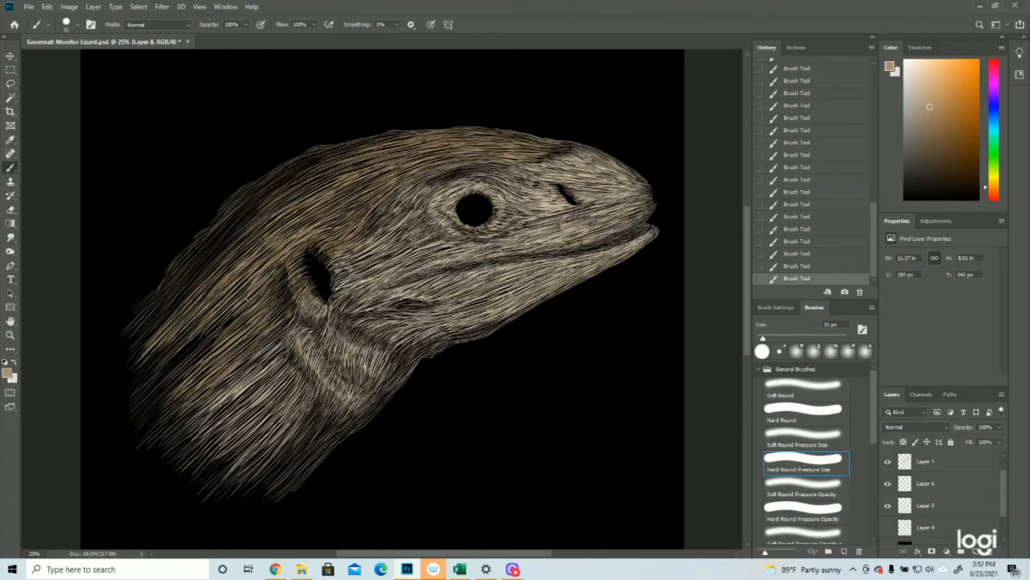
pyautogui.moveTo(252, 212); pyautogui.dragTo(141, 346)
pyautogui.moveTo(339, 149); pyautogui.dragTo(193, 263)
# Step: Create a new layer above Layer 8 and show the guide sketch on Layer 4
pyautogui.press('z')
pyautogui.scroll(1, 551, 202)
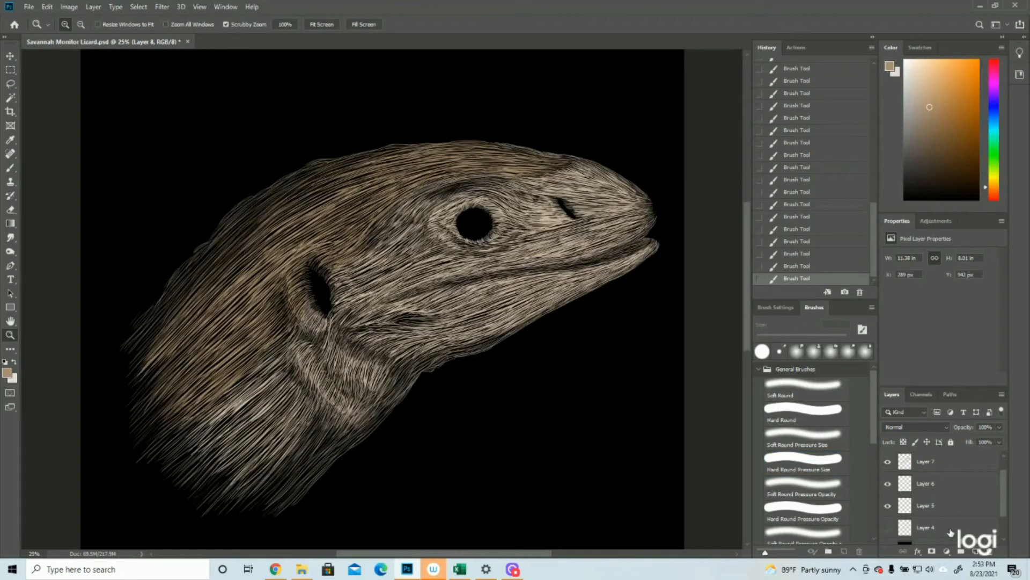
pyautogui.scroll(1, 986, 510)
pyautogui.click(976, 552)
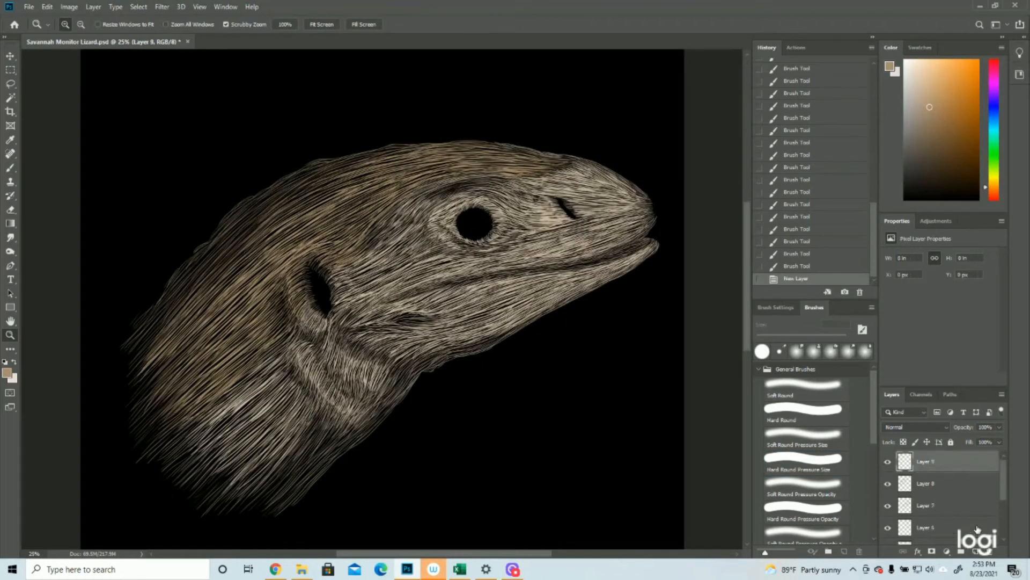
pyautogui.scroll(-3, 978, 515)
pyautogui.click(888, 506)
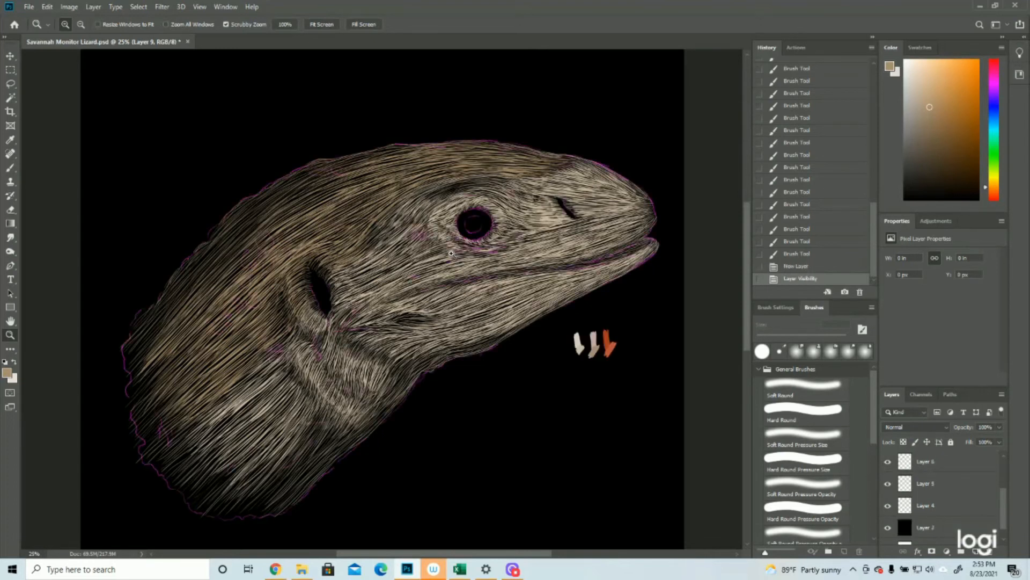
pyautogui.scroll(1, 451, 253)
pyautogui.scroll(3, 970, 482)
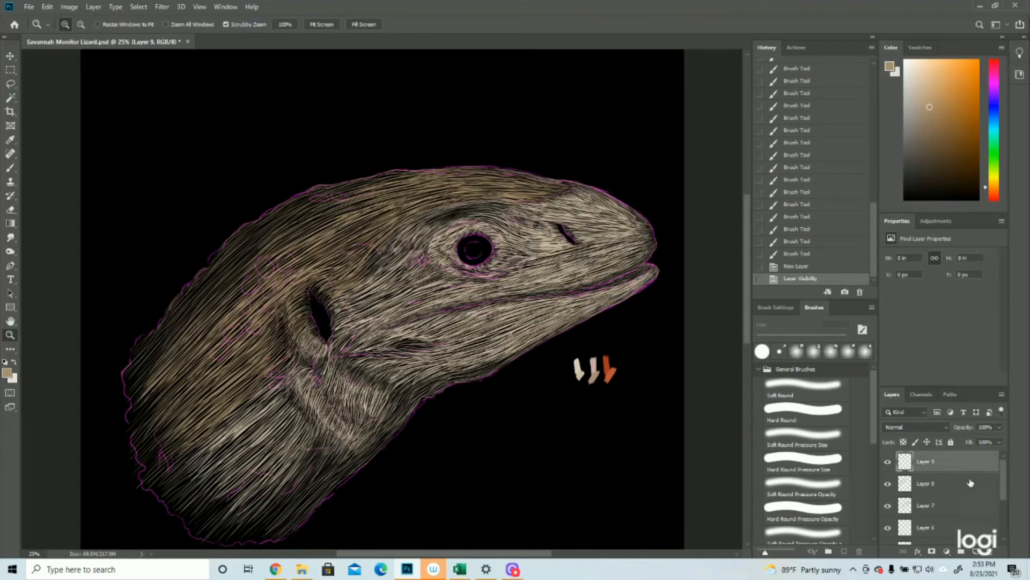
# Step: Paint short darker tan scale marks along the upper rear edge of the head on Layer 9 with the 15 px brush
pyautogui.click(888, 461)
pyautogui.click(887, 461)
pyautogui.click(382, 131)
pyautogui.click(16, 172)
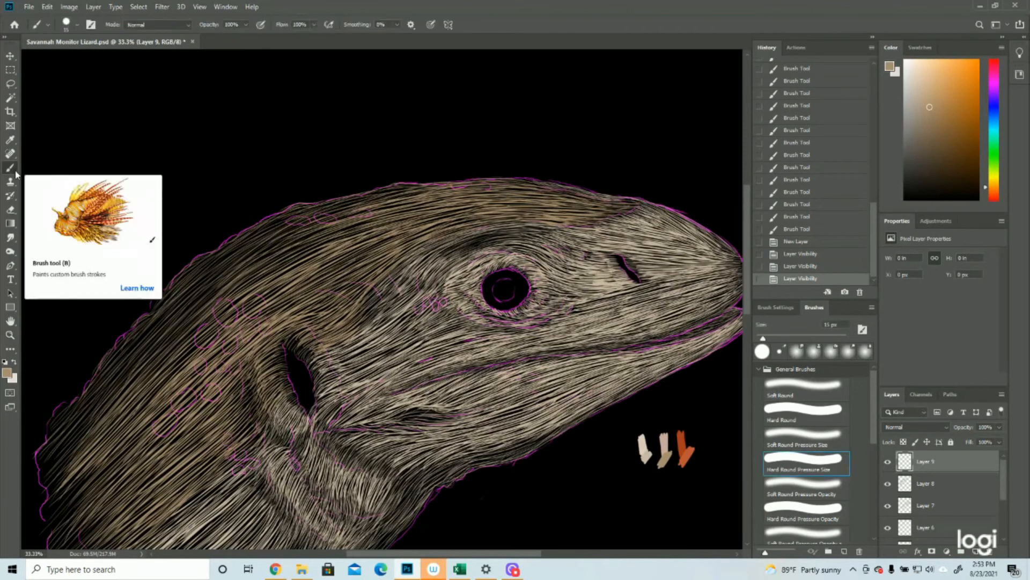
pyautogui.moveTo(327, 222); pyautogui.dragTo(319, 220)
pyautogui.moveTo(329, 221); pyautogui.dragTo(324, 218)
pyautogui.moveTo(335, 220); pyautogui.dragTo(319, 216)
pyautogui.moveTo(331, 220); pyautogui.dragTo(293, 222)
pyautogui.moveTo(304, 223); pyautogui.dragTo(293, 220)
pyautogui.moveTo(306, 222); pyautogui.dragTo(298, 218)
pyautogui.moveTo(309, 221); pyautogui.dragTo(290, 220)
pyautogui.moveTo(298, 222); pyautogui.dragTo(287, 220)
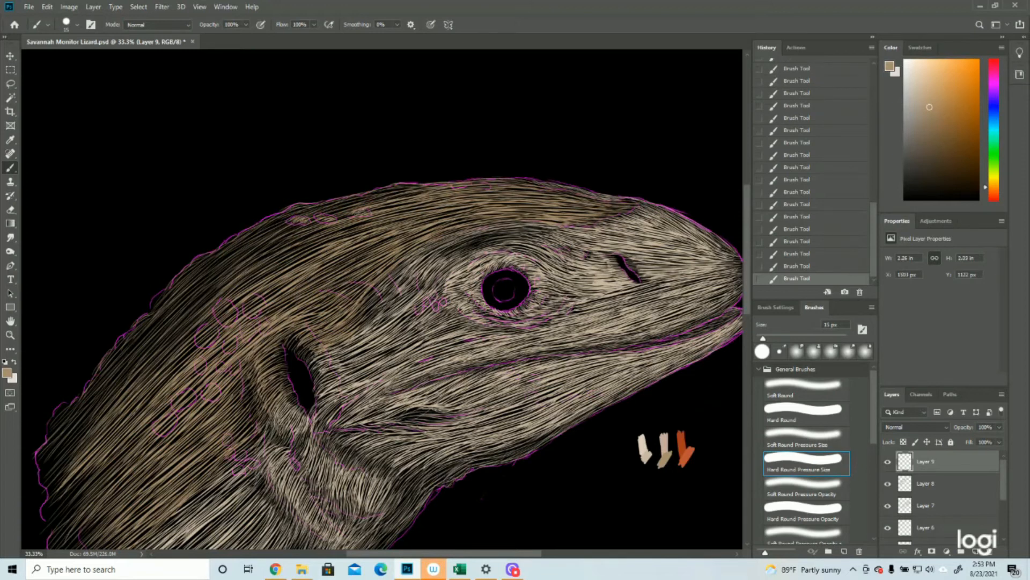
# Step: Paint small darker tan scale patches over the sketched scales above and behind the ear opening
pyautogui.moveTo(261, 303); pyautogui.dragTo(248, 312)
pyautogui.moveTo(263, 300); pyautogui.dragTo(245, 310)
pyautogui.moveTo(241, 313)
pyautogui.mouseDown()
pyautogui.moveTo(225, 325)
pyautogui.moveTo(218, 313)
pyautogui.mouseUp()
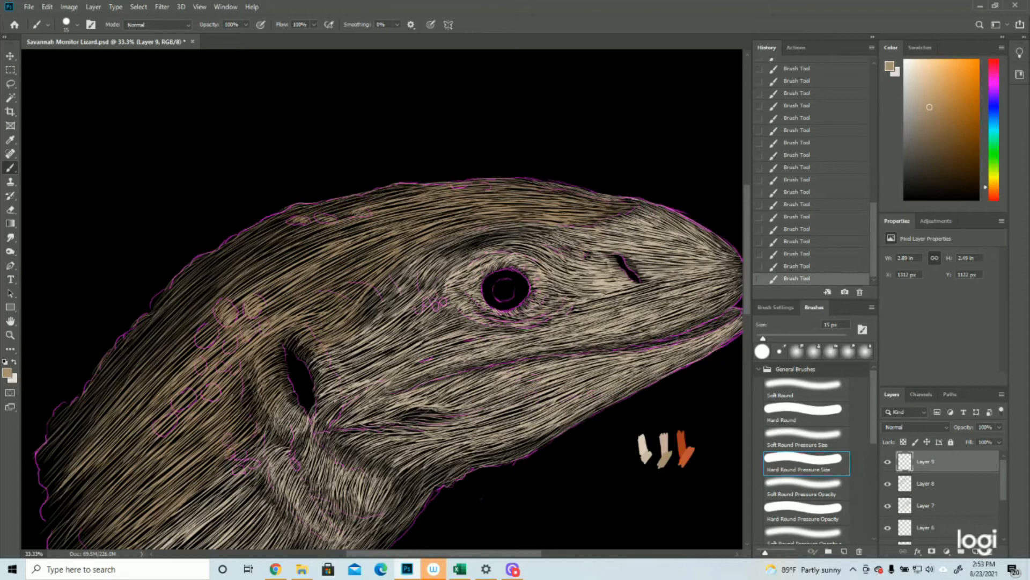
pyautogui.moveTo(217, 334); pyautogui.dragTo(199, 346)
pyautogui.moveTo(221, 324)
pyautogui.mouseDown()
pyautogui.moveTo(195, 338)
pyautogui.moveTo(226, 347)
pyautogui.mouseUp()
# Step: Compare the new scale patches with the guide sketch on Layer 4 and then Layer 9 hidden and shown
pyautogui.scroll(-3, 963, 493)
pyautogui.click(889, 491)
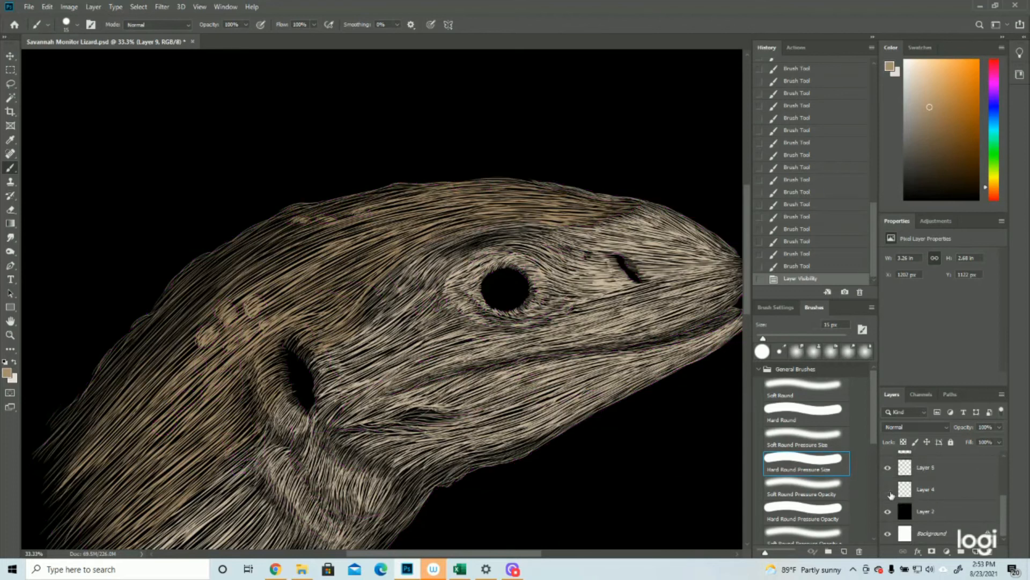
pyautogui.click(889, 494)
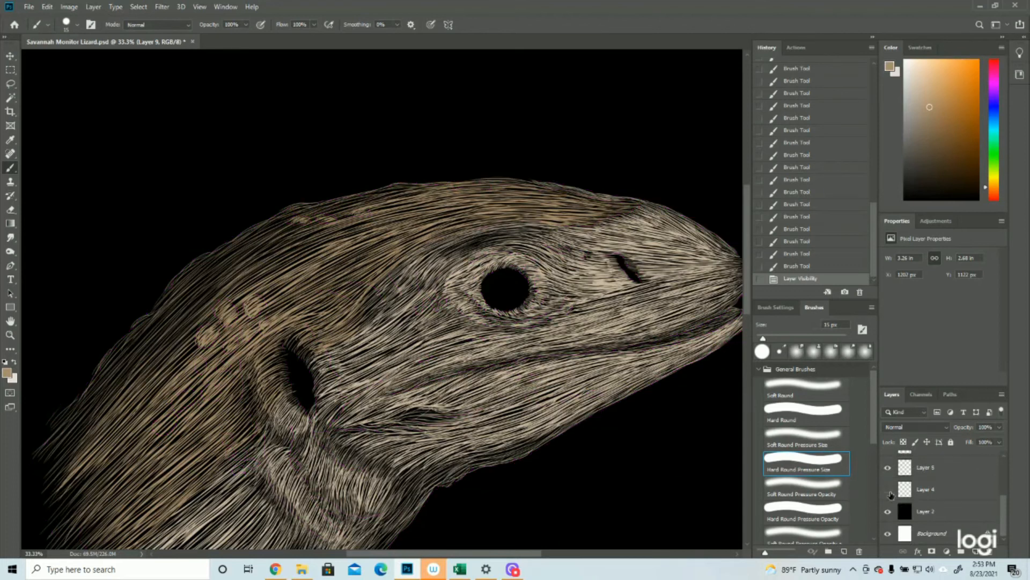
pyautogui.scroll(3, 941, 477)
pyautogui.click(888, 463)
pyautogui.click(888, 463)
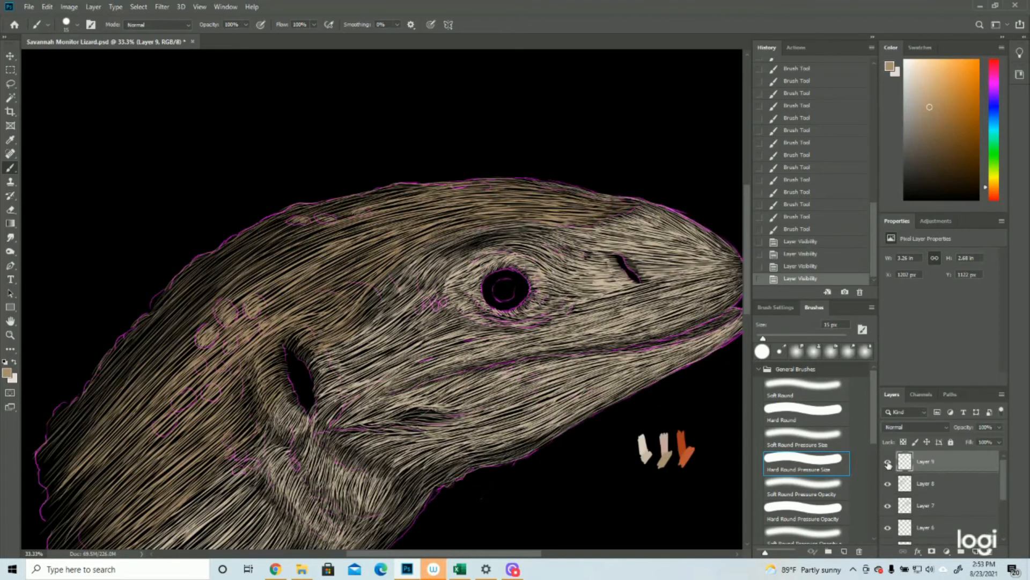
pyautogui.click(888, 462)
pyautogui.click(888, 462)
# Step: Continue the darker tan scale patches down the side of the neck behind the ear opening, following the sketched scales
pyautogui.moveTo(219, 370); pyautogui.dragTo(229, 362)
pyautogui.moveTo(226, 372)
pyautogui.mouseDown()
pyautogui.moveTo(239, 365)
pyautogui.moveTo(201, 361)
pyautogui.mouseUp()
pyautogui.moveTo(198, 371); pyautogui.dragTo(199, 360)
pyautogui.moveTo(204, 372); pyautogui.dragTo(206, 366)
pyautogui.moveTo(210, 402); pyautogui.dragTo(213, 392)
pyautogui.moveTo(212, 403); pyautogui.dragTo(221, 395)
pyautogui.moveTo(218, 402); pyautogui.dragTo(212, 390)
pyautogui.moveTo(210, 399)
pyautogui.mouseDown()
pyautogui.moveTo(209, 386)
pyautogui.moveTo(178, 392)
pyautogui.mouseUp()
pyautogui.moveTo(164, 434); pyautogui.dragTo(164, 414)
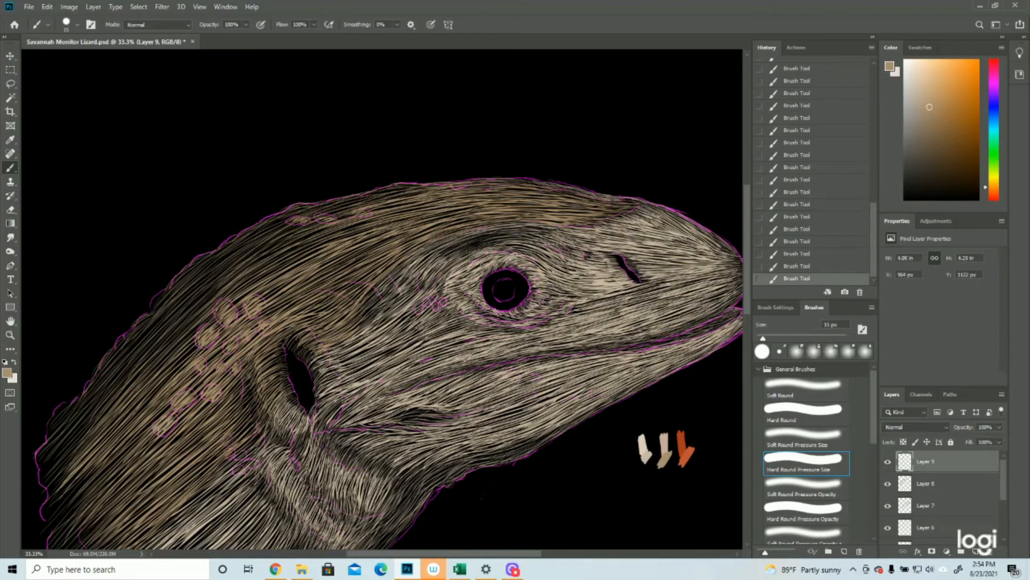
# Step: Add short darker tan strokes on the crown above the eye and compare them with earlier history states
pyautogui.moveTo(481, 187); pyautogui.dragTo(488, 186)
pyautogui.click(802, 254)
pyautogui.click(803, 217)
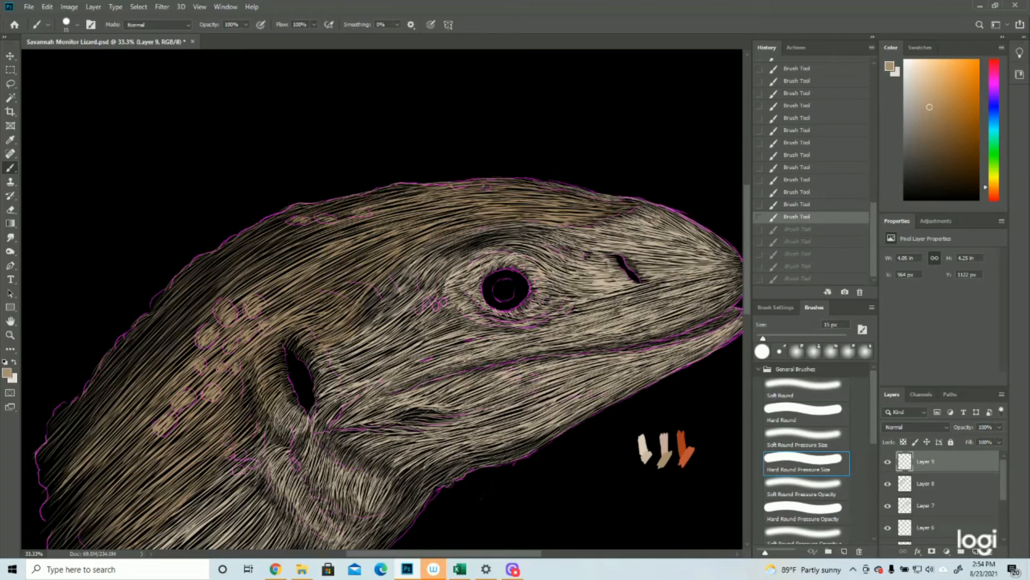
pyautogui.click(797, 278)
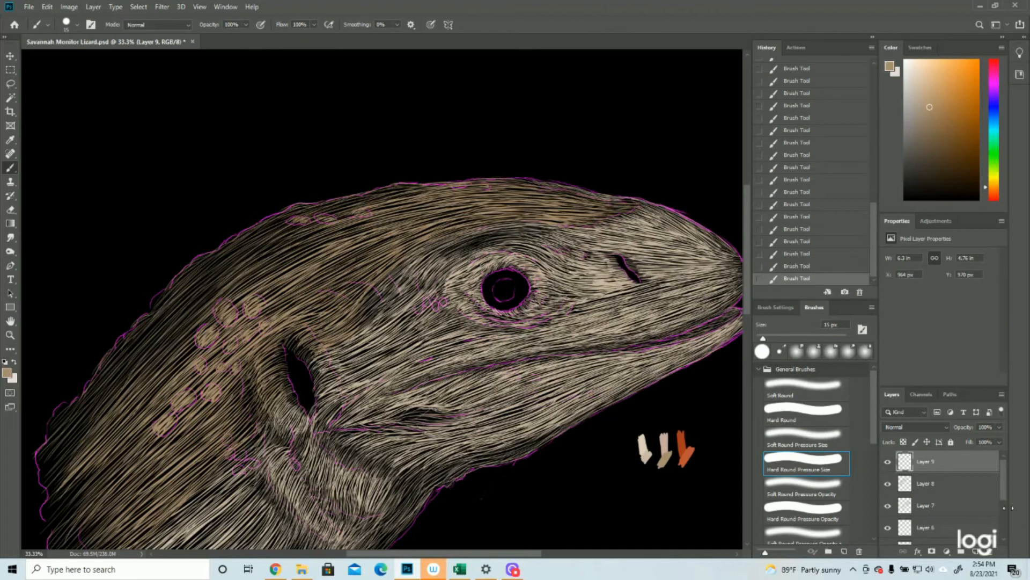
# Step: Hide the guide sketch on Layer 4 and check the scale pattern across the whole head
pyautogui.scroll(-3, 1005, 507)
pyautogui.click(887, 505)
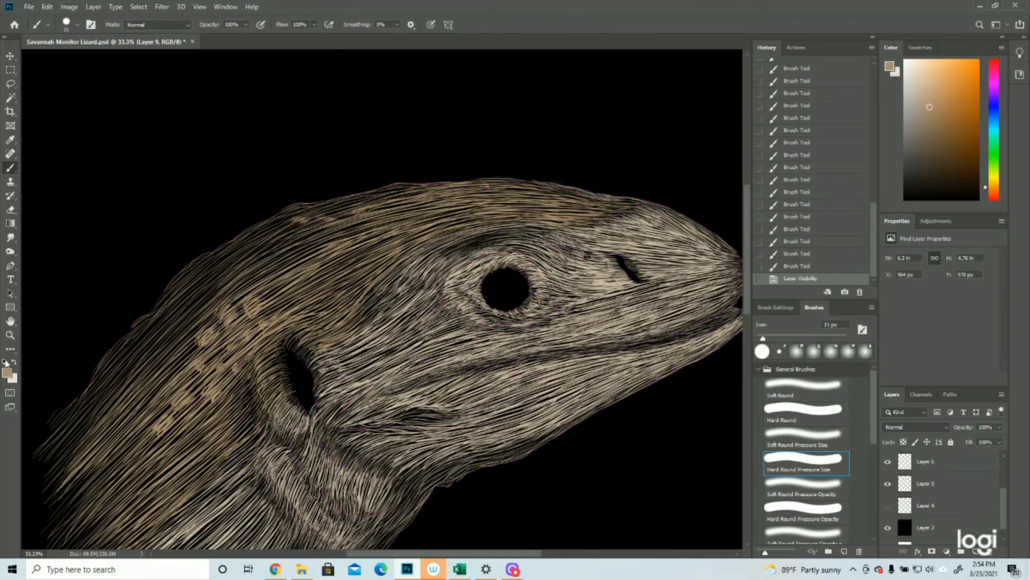
pyautogui.click(9, 334)
pyautogui.moveTo(617, 322); pyautogui.dragTo(482, 317)
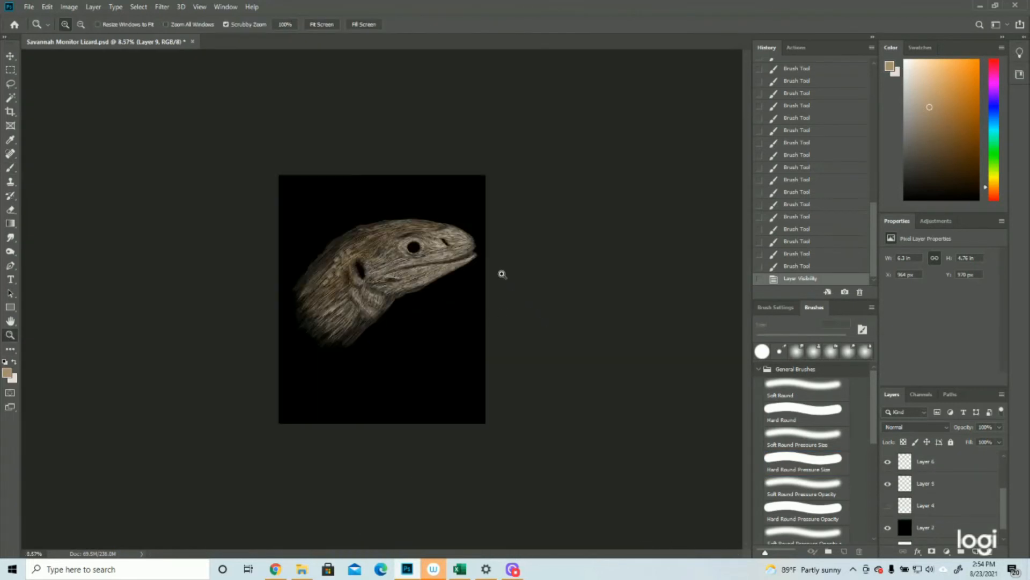
pyautogui.hotkey('ctrl', '+')
pyautogui.hotkey('ctrl', '+')
pyautogui.hotkey('ctrl', '+')
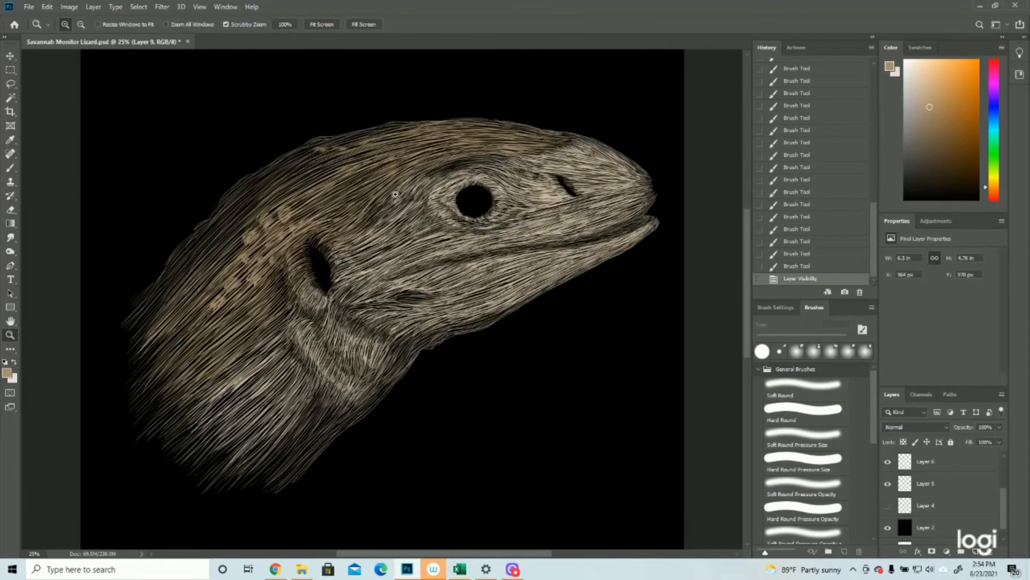
pyautogui.scroll(2, 395, 194)
# Step: Paint a cluster of short darker tan scale marks just above the ear opening toward the rear of the head
pyautogui.click(10, 167)
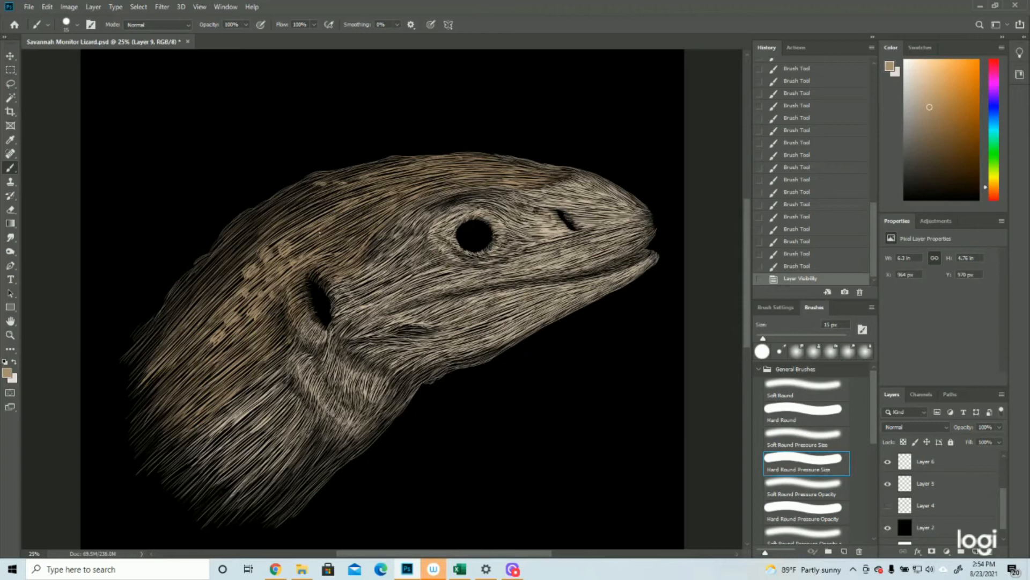
pyautogui.moveTo(307, 232); pyautogui.dragTo(312, 238)
pyautogui.moveTo(311, 231); pyautogui.dragTo(316, 238)
pyautogui.moveTo(315, 231); pyautogui.dragTo(319, 238)
pyautogui.moveTo(317, 232); pyautogui.dragTo(321, 238)
pyautogui.moveTo(319, 232); pyautogui.dragTo(322, 238)
pyautogui.moveTo(320, 231); pyautogui.dragTo(323, 238)
pyautogui.moveTo(322, 232); pyautogui.dragTo(324, 238)
pyautogui.moveTo(323, 231); pyautogui.dragTo(325, 239)
pyautogui.moveTo(328, 235)
pyautogui.mouseDown()
pyautogui.moveTo(340, 225)
pyautogui.moveTo(356, 244)
pyautogui.moveTo(332, 253)
pyautogui.mouseUp()
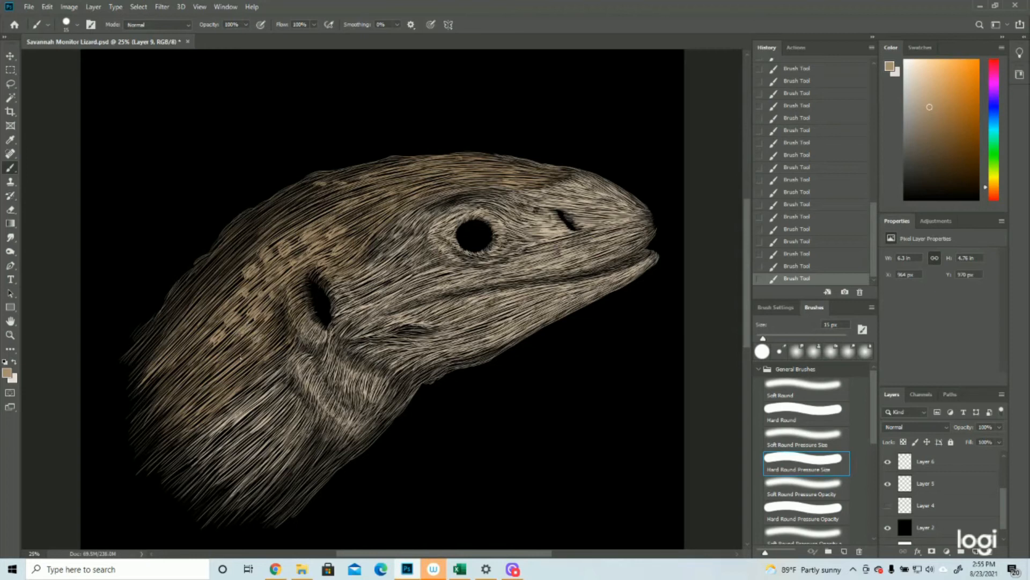
# Step: Extend the darker tan scale marks to the neck below the existing patches and check the overall effect
pyautogui.moveTo(233, 345)
pyautogui.mouseDown()
pyautogui.moveTo(279, 345)
pyautogui.moveTo(246, 366)
pyautogui.moveTo(233, 349)
pyautogui.moveTo(236, 381)
pyautogui.moveTo(223, 368)
pyautogui.mouseUp()
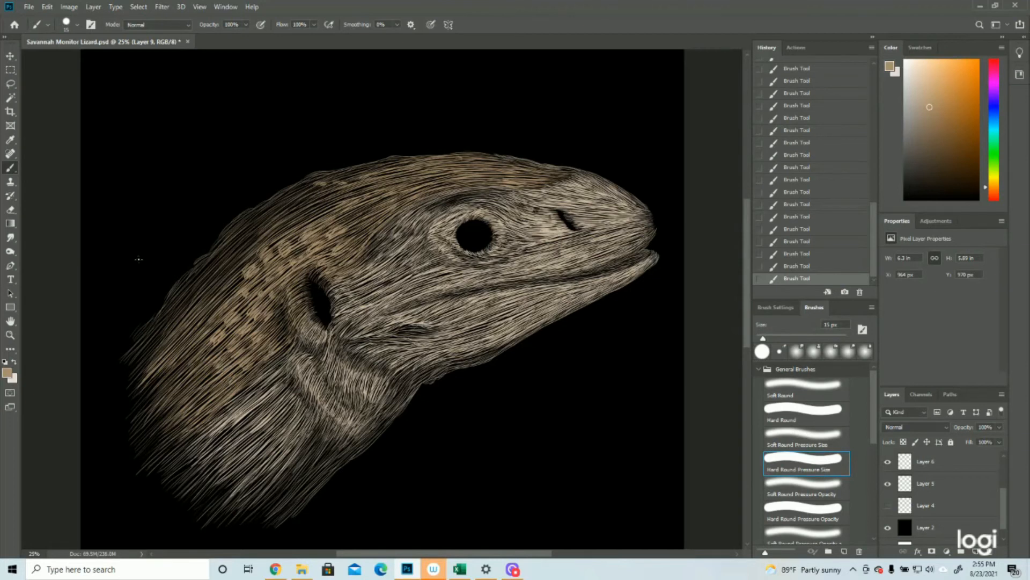
pyautogui.click(11, 334)
pyautogui.moveTo(350, 314); pyautogui.dragTo(337, 313)
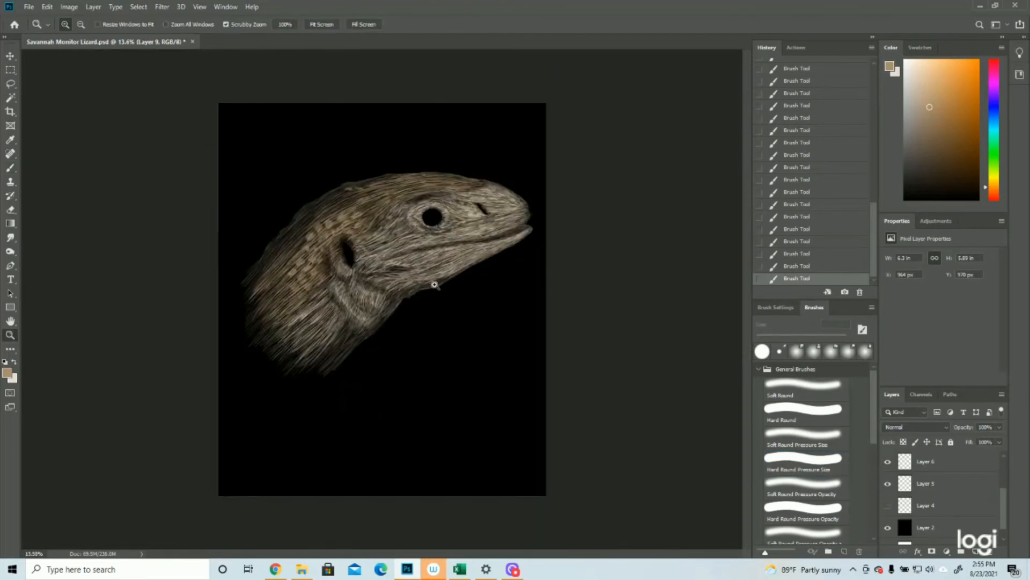
pyautogui.moveTo(455, 270); pyautogui.dragTo(442, 270)
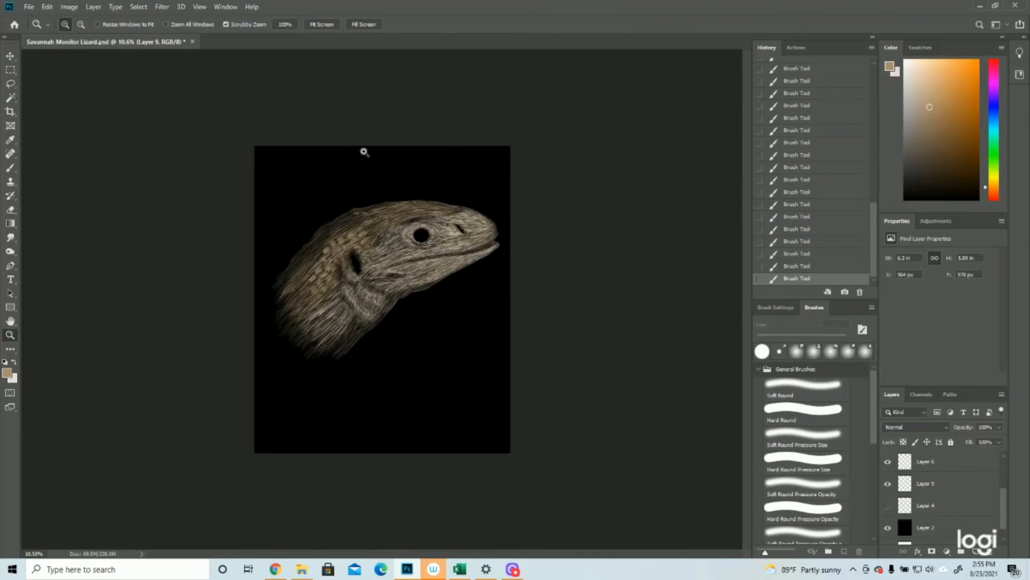
pyautogui.moveTo(364, 153); pyautogui.dragTo(370, 152)
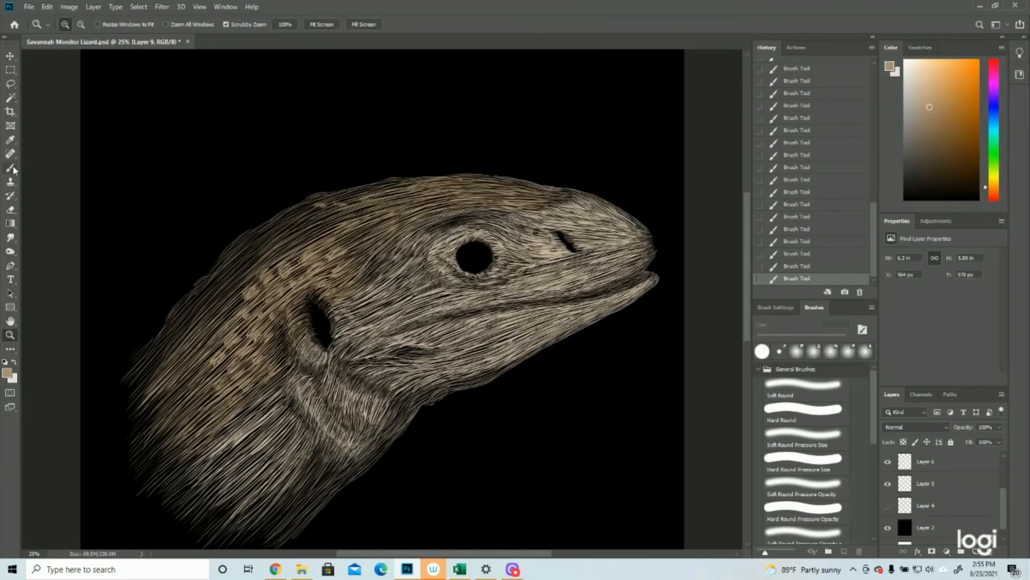
# Step: Fill the area between the ear opening and the rear crown with short darker tan scale marks
pyautogui.click(14, 170)
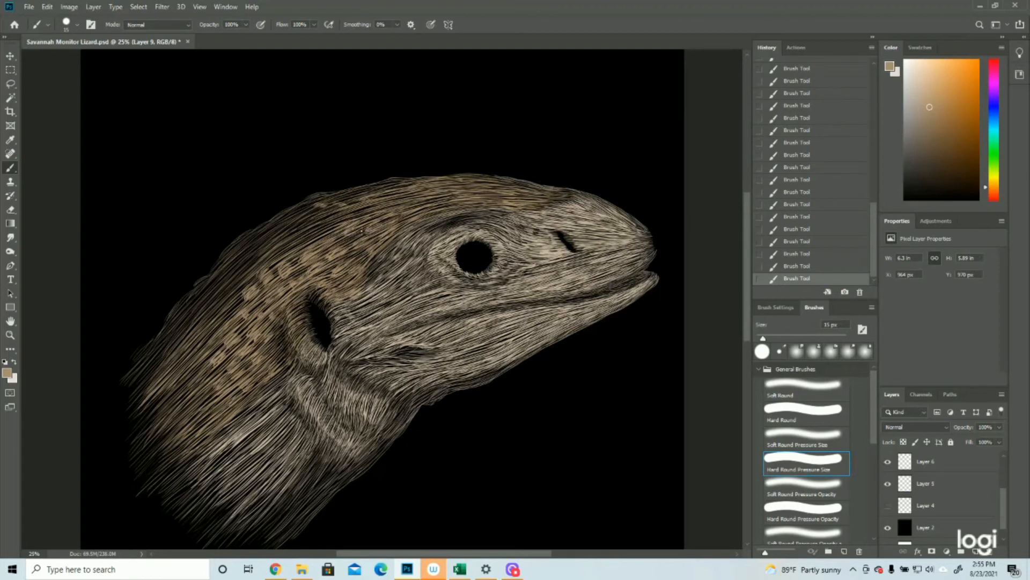
pyautogui.moveTo(370, 213)
pyautogui.mouseDown()
pyautogui.moveTo(328, 230)
pyautogui.moveTo(345, 231)
pyautogui.moveTo(364, 206)
pyautogui.moveTo(304, 217)
pyautogui.moveTo(324, 232)
pyautogui.moveTo(338, 211)
pyautogui.moveTo(315, 224)
pyautogui.moveTo(315, 211)
pyautogui.moveTo(298, 216)
pyautogui.moveTo(312, 207)
pyautogui.moveTo(291, 237)
pyautogui.mouseUp()
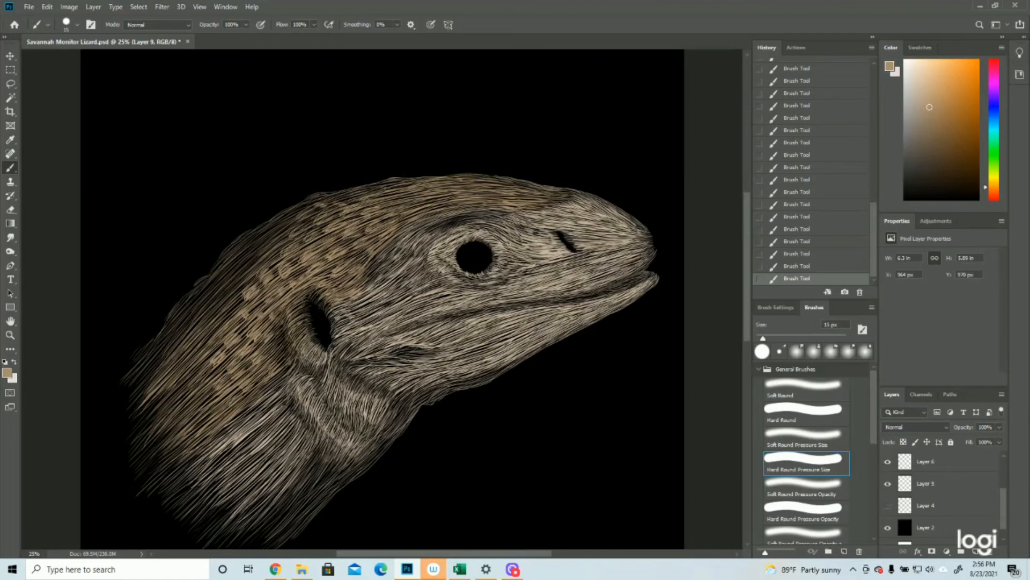
pyautogui.moveTo(409, 186); pyautogui.dragTo(387, 190)
pyautogui.moveTo(323, 194)
pyautogui.mouseDown()
pyautogui.moveTo(304, 205)
pyautogui.moveTo(333, 200)
pyautogui.mouseUp()
pyautogui.click(10, 335)
pyautogui.moveTo(375, 291); pyautogui.dragTo(361, 307)
pyautogui.moveTo(477, 187); pyautogui.dragTo(486, 178)
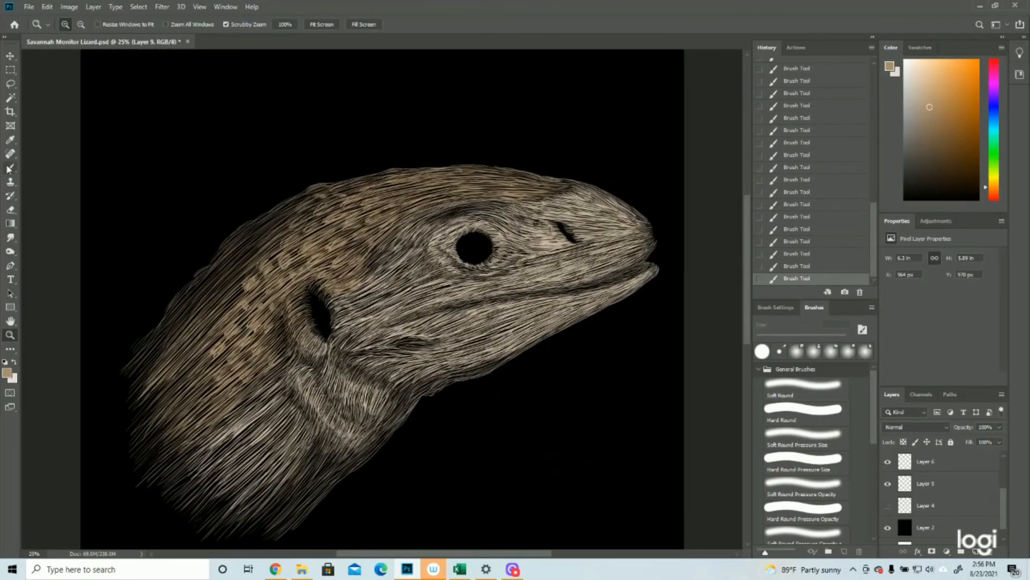
# Step: Paint darker tan scale marks along the crown above the eye toward the snout and check the whole head
pyautogui.click(10, 167)
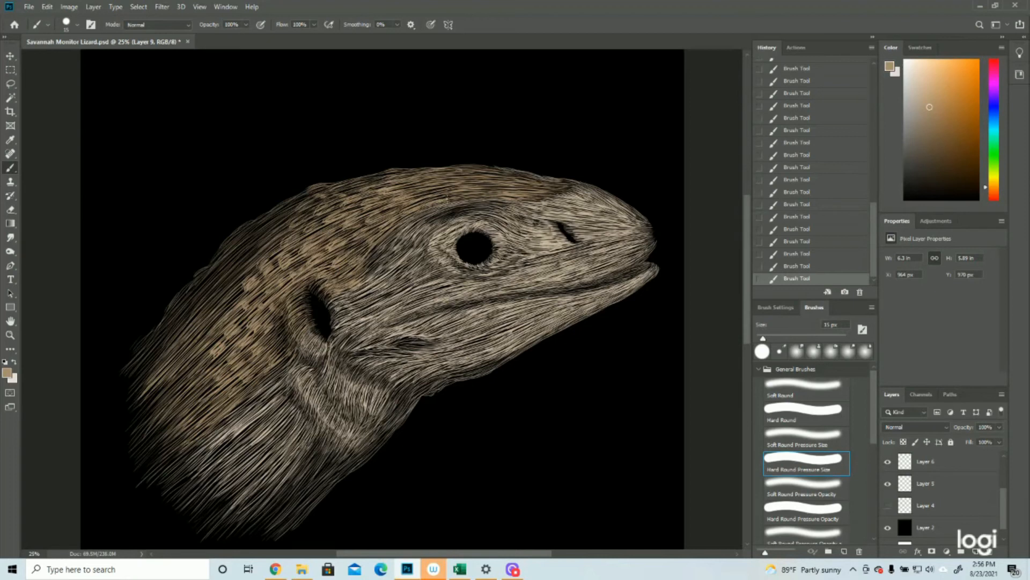
pyautogui.moveTo(471, 198); pyautogui.dragTo(465, 197)
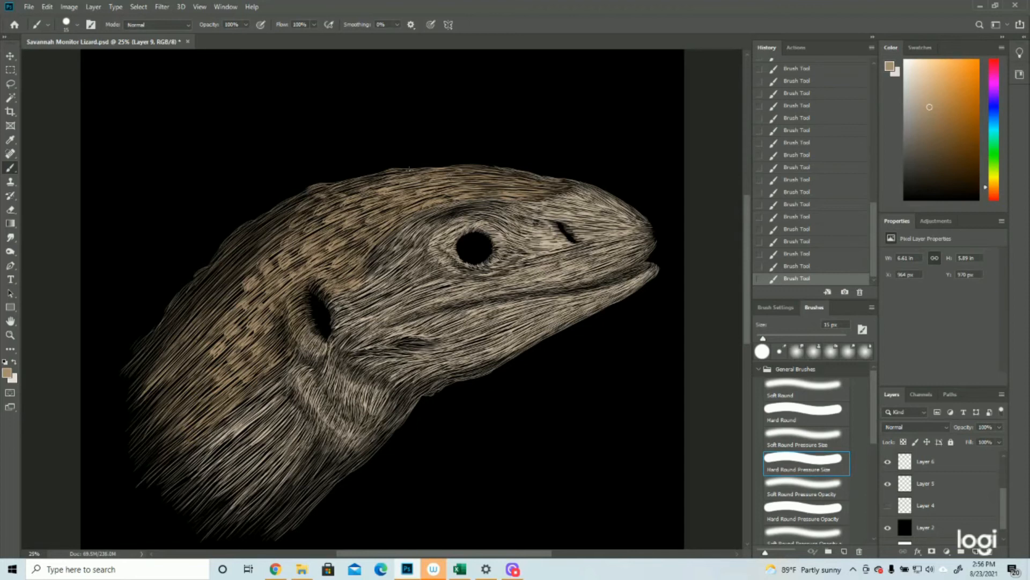
pyautogui.moveTo(409, 175); pyautogui.dragTo(397, 179)
pyautogui.moveTo(477, 181)
pyautogui.mouseDown()
pyautogui.moveTo(530, 200)
pyautogui.moveTo(499, 172)
pyautogui.moveTo(499, 182)
pyautogui.moveTo(561, 193)
pyautogui.mouseUp()
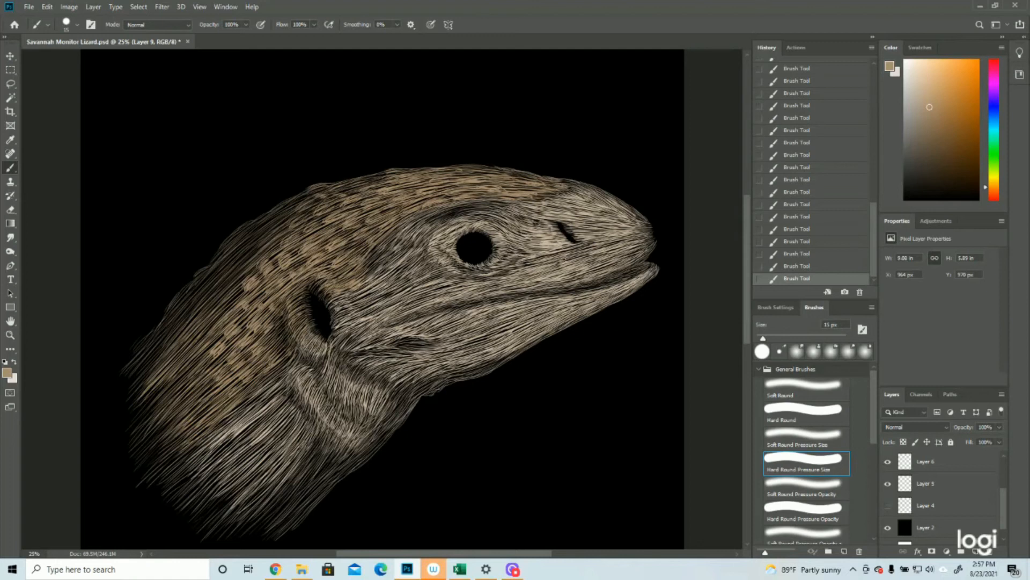
pyautogui.click(10, 334)
pyautogui.moveTo(392, 322); pyautogui.dragTo(359, 323)
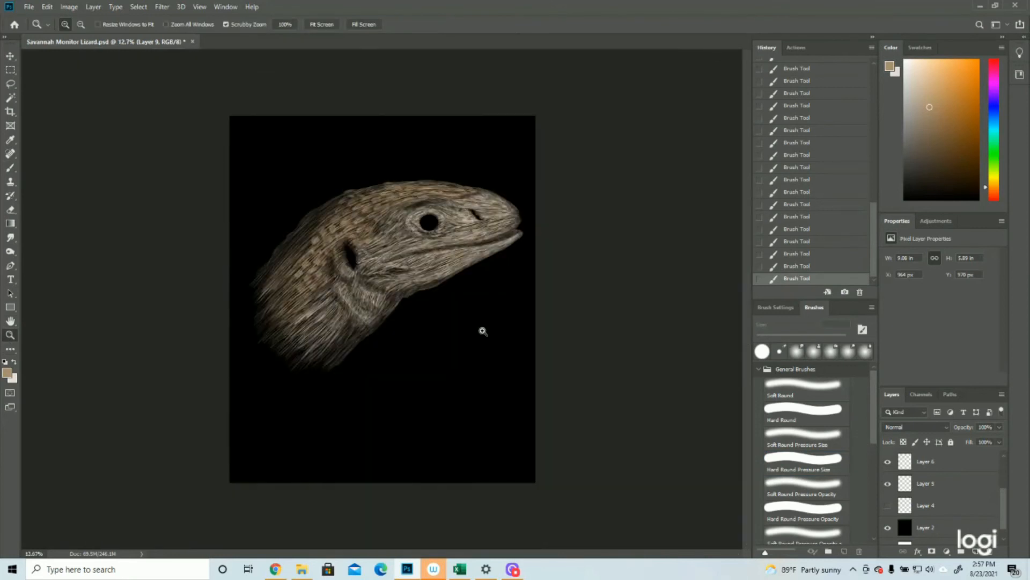
pyautogui.hotkey('ctrl', '+')
pyautogui.hotkey('ctrl', '+')
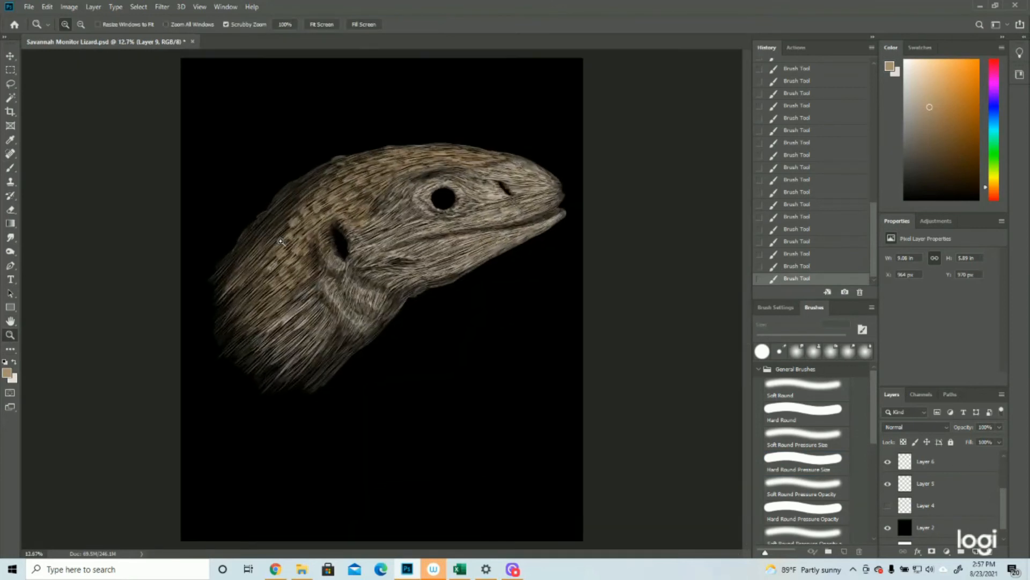
# Step: Paint darker tan scale marks down the rear outer edge of the neck
pyautogui.click(10, 167)
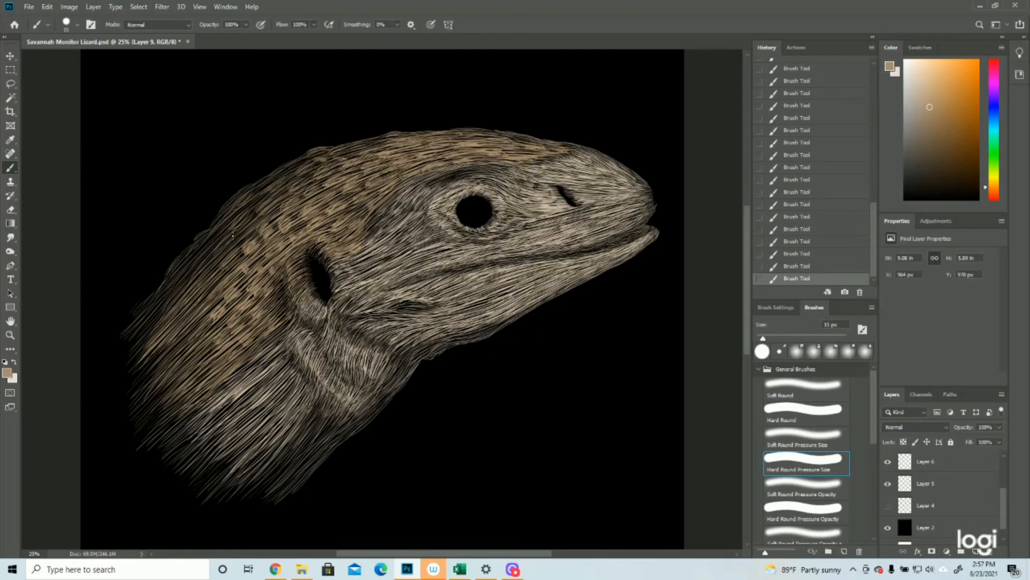
pyautogui.moveTo(212, 250); pyautogui.dragTo(194, 253)
pyautogui.moveTo(198, 271)
pyautogui.mouseDown()
pyautogui.moveTo(190, 278)
pyautogui.moveTo(183, 265)
pyautogui.moveTo(174, 290)
pyautogui.mouseUp()
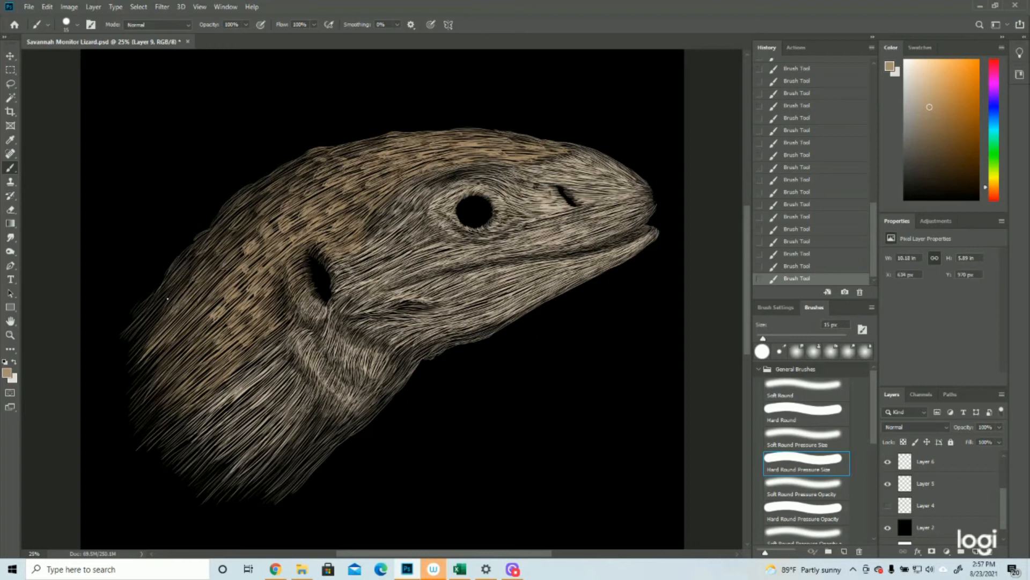
pyautogui.moveTo(171, 289); pyautogui.dragTo(159, 318)
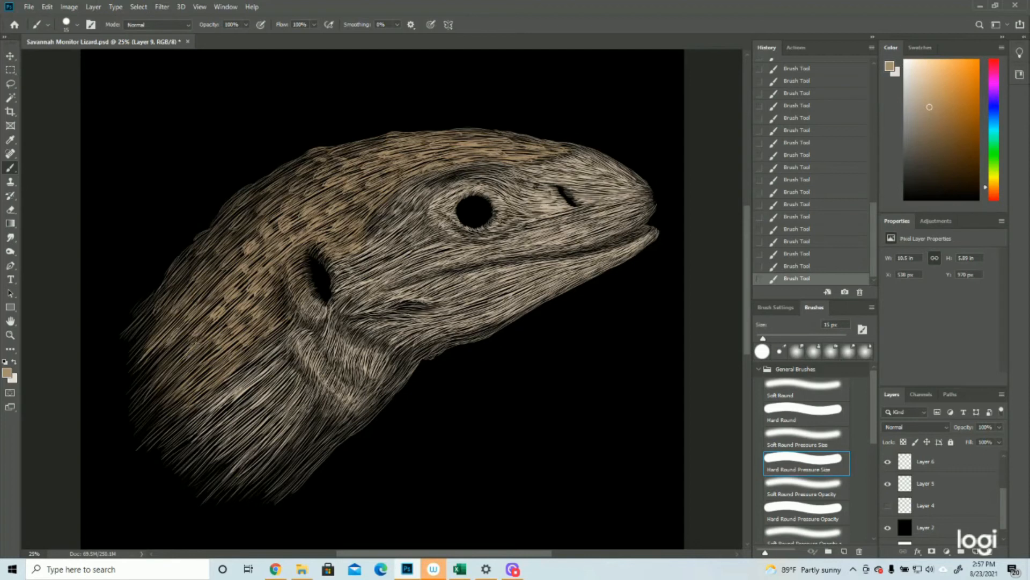
# Step: Add darker tan scale marks across the lower rear neck beside the light strokes and check the whole head
pyautogui.moveTo(194, 379); pyautogui.dragTo(199, 364)
pyautogui.moveTo(192, 401)
pyautogui.mouseDown()
pyautogui.moveTo(179, 408)
pyautogui.moveTo(230, 370)
pyautogui.mouseUp()
pyautogui.moveTo(172, 349); pyautogui.dragTo(163, 364)
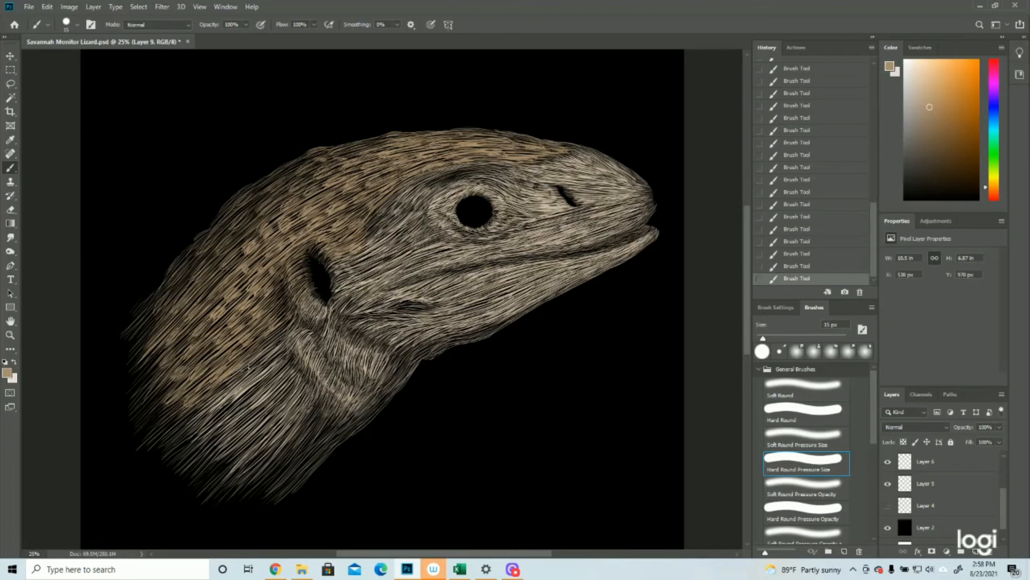
pyautogui.click(9, 334)
pyautogui.keyDown('alt'); pyautogui.click(321, 297); pyautogui.keyUp('alt')
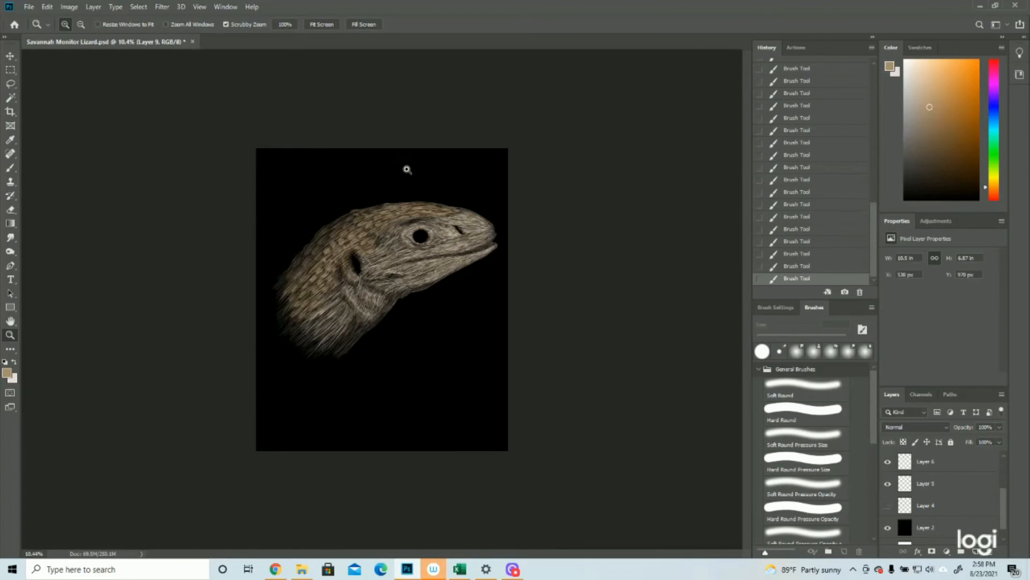
pyautogui.click(404, 150)
pyautogui.click(405, 150)
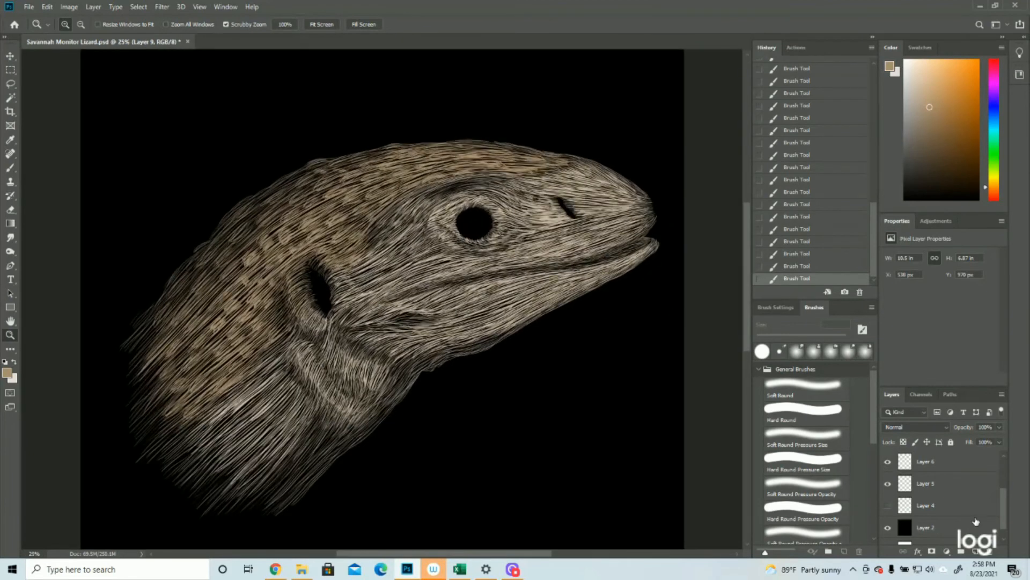
# Step: Create a new layer above Layer 9 and show the guide sketch on Layer 4
pyautogui.scroll(3, 975, 520)
pyautogui.click(972, 552)
pyautogui.scroll(-3, 945, 499)
pyautogui.click(887, 505)
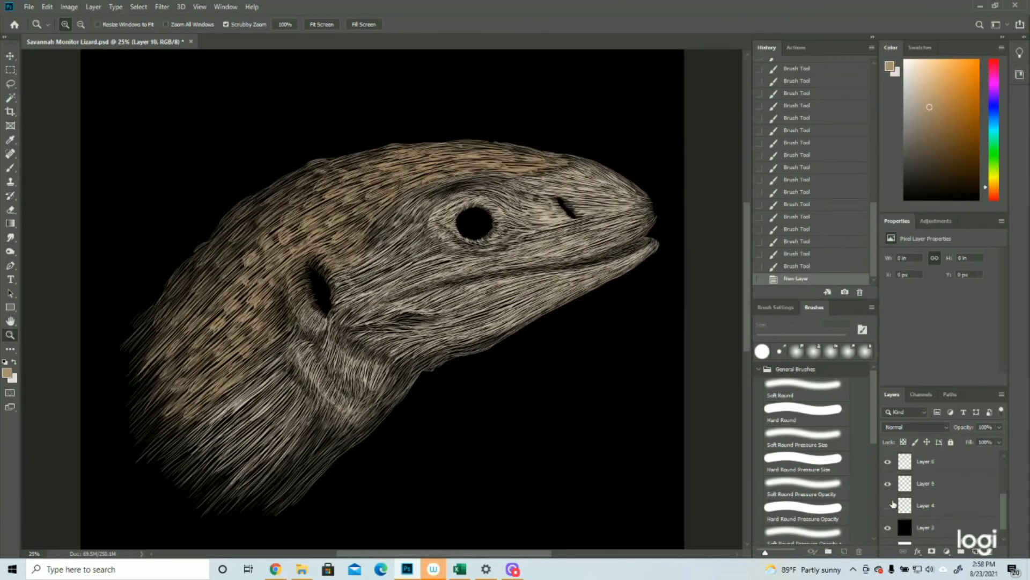
# Step: Sample the light tan #ccb9a2 from the guide sketch's colour swatches as the foreground colour and activate the Brush tool on Layer 10
pyautogui.click(7, 371)
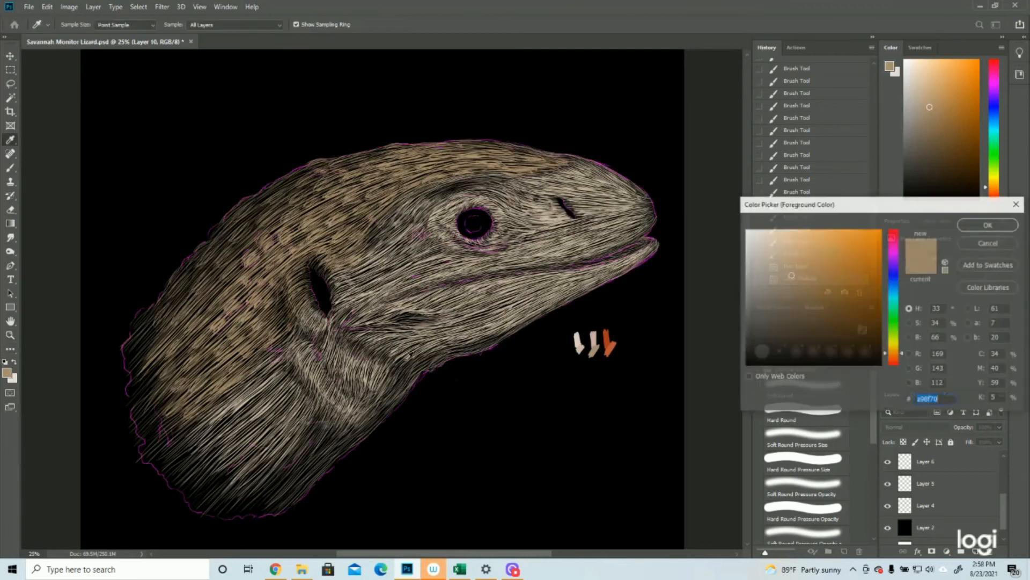
pyautogui.click(581, 344)
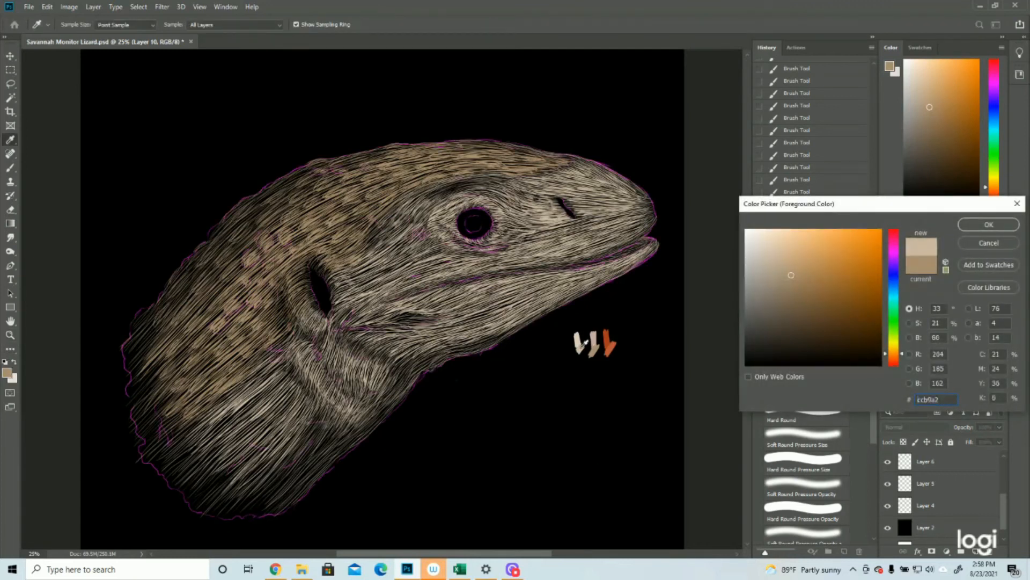
pyautogui.click(1003, 225)
pyautogui.press('z')
pyautogui.click(888, 507)
pyautogui.click(888, 508)
pyautogui.scroll(2, 887, 511)
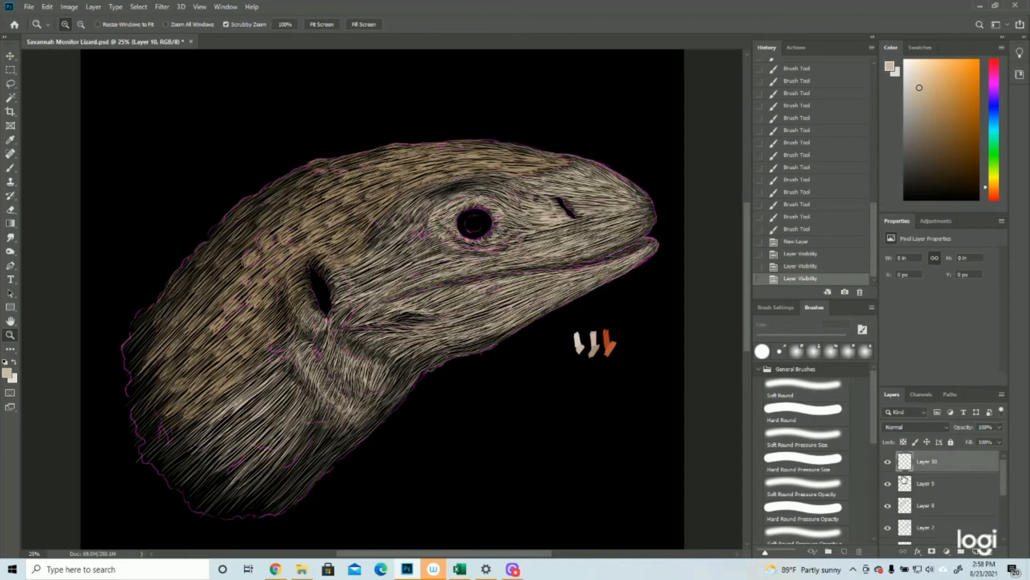
pyautogui.click(889, 463)
pyautogui.click(888, 462)
pyautogui.click(11, 168)
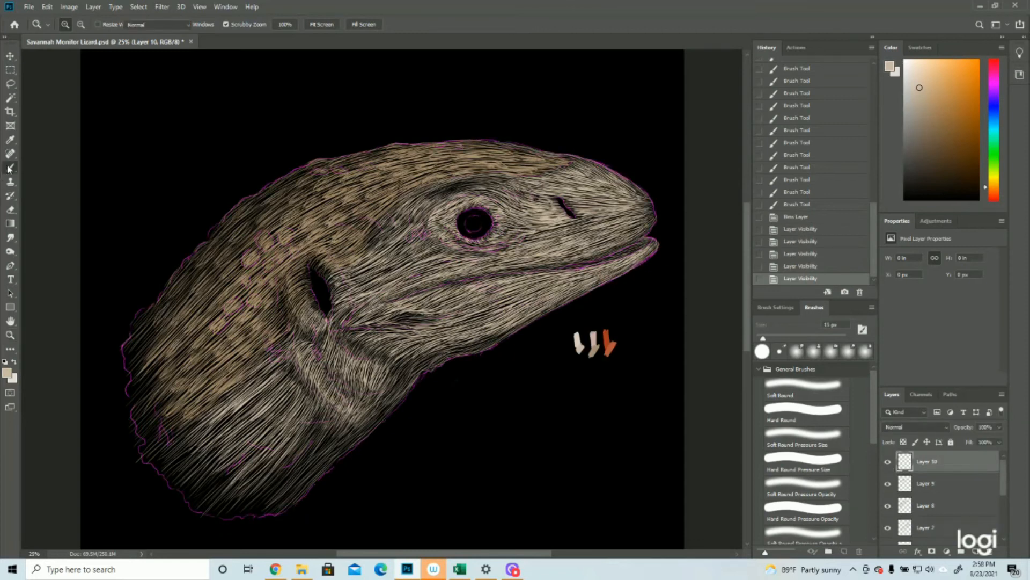
# Step: Paint a cluster of short light tan scale marks just behind the eye, following the guide sketch
pyautogui.moveTo(422, 228); pyautogui.dragTo(419, 234)
pyautogui.moveTo(422, 231); pyautogui.dragTo(419, 235)
pyautogui.moveTo(423, 232); pyautogui.dragTo(421, 239)
pyautogui.moveTo(424, 237); pyautogui.dragTo(415, 237)
pyautogui.moveTo(417, 235); pyautogui.dragTo(409, 243)
pyautogui.moveTo(411, 241); pyautogui.dragTo(410, 244)
pyautogui.moveTo(417, 239); pyautogui.dragTo(412, 244)
# Step: Add light tan scale marks at the neck fold and on the lower jaw, and hide the guide sketch on Layer 4
pyautogui.moveTo(289, 347)
pyautogui.mouseDown()
pyautogui.moveTo(271, 365)
pyautogui.moveTo(274, 352)
pyautogui.mouseUp()
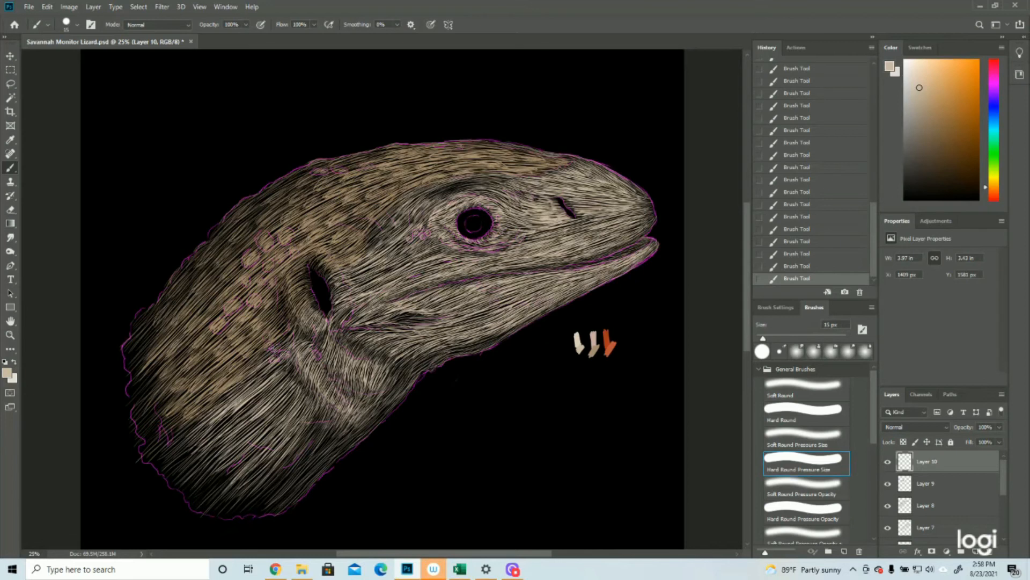
pyautogui.moveTo(315, 354); pyautogui.dragTo(317, 364)
pyautogui.moveTo(537, 303); pyautogui.dragTo(499, 299)
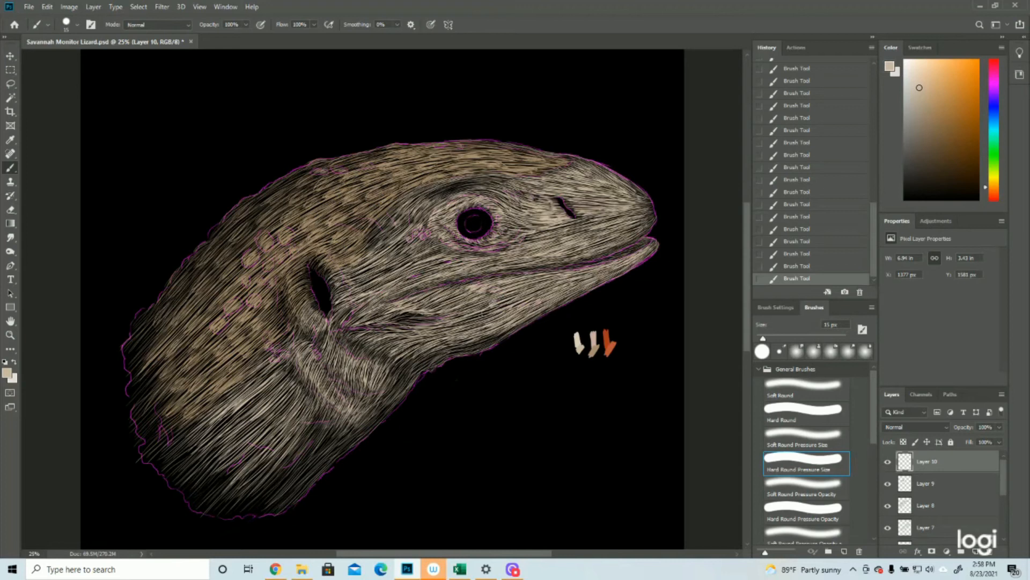
pyautogui.scroll(-3, 898, 528)
pyautogui.click(889, 528)
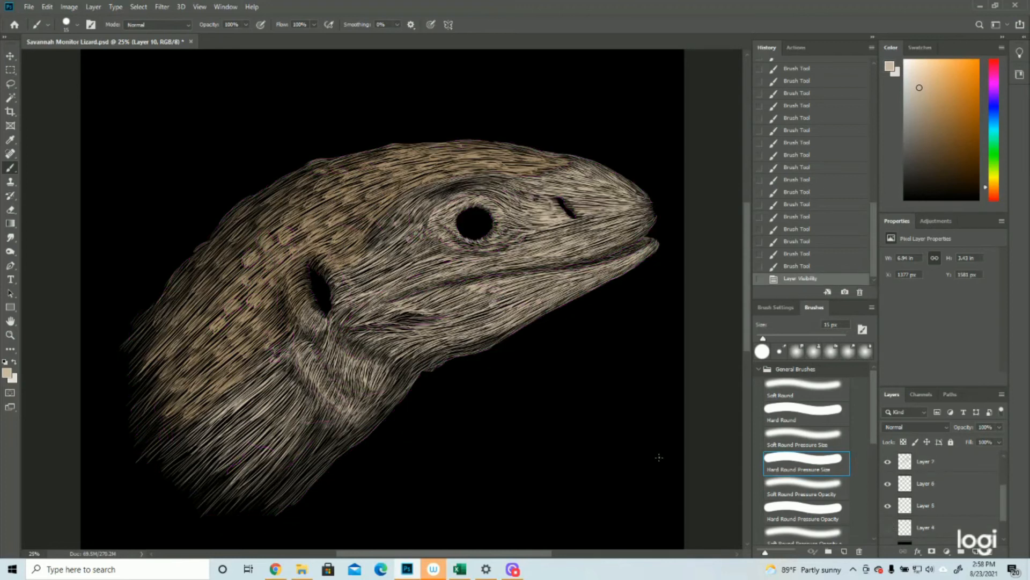
# Step: Paint a row of short light tan scale marks on the middle of the lower jaw
pyautogui.moveTo(490, 305); pyautogui.dragTo(499, 299)
pyautogui.moveTo(488, 302); pyautogui.dragTo(496, 295)
pyautogui.moveTo(486, 297); pyautogui.dragTo(494, 289)
pyautogui.moveTo(484, 292); pyautogui.dragTo(491, 286)
# Step: Paint light tan scale marks along the brow above the eye and toward the snout
pyautogui.moveTo(419, 190); pyautogui.dragTo(428, 185)
pyautogui.moveTo(421, 189); pyautogui.dragTo(435, 182)
pyautogui.moveTo(427, 185); pyautogui.dragTo(439, 180)
pyautogui.moveTo(431, 186); pyautogui.dragTo(441, 183)
pyautogui.moveTo(433, 189); pyautogui.dragTo(507, 176)
# Step: Spread light tan scale marks over the cheek between eye and ear, along the lower jaw and onto the throat
pyautogui.moveTo(403, 234); pyautogui.dragTo(433, 239)
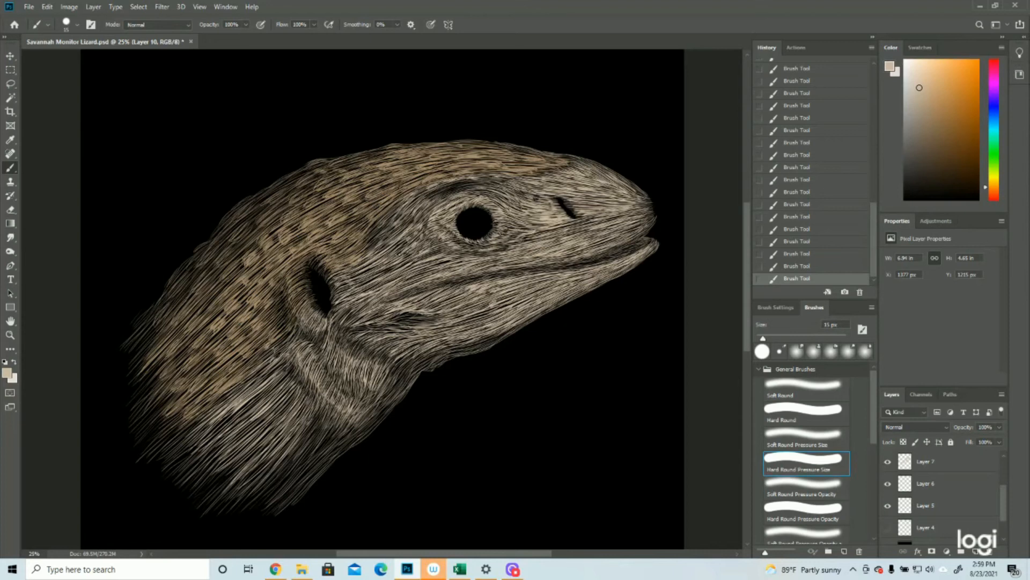
pyautogui.moveTo(389, 264)
pyautogui.mouseDown()
pyautogui.moveTo(399, 257)
pyautogui.moveTo(373, 257)
pyautogui.mouseUp()
pyautogui.moveTo(360, 275)
pyautogui.mouseDown()
pyautogui.moveTo(412, 263)
pyautogui.moveTo(386, 284)
pyautogui.mouseUp()
pyautogui.moveTo(472, 306)
pyautogui.mouseDown()
pyautogui.moveTo(487, 300)
pyautogui.moveTo(460, 289)
pyautogui.moveTo(441, 293)
pyautogui.moveTo(457, 302)
pyautogui.moveTo(423, 297)
pyautogui.moveTo(484, 313)
pyautogui.moveTo(463, 320)
pyautogui.moveTo(484, 324)
pyautogui.moveTo(448, 326)
pyautogui.mouseUp()
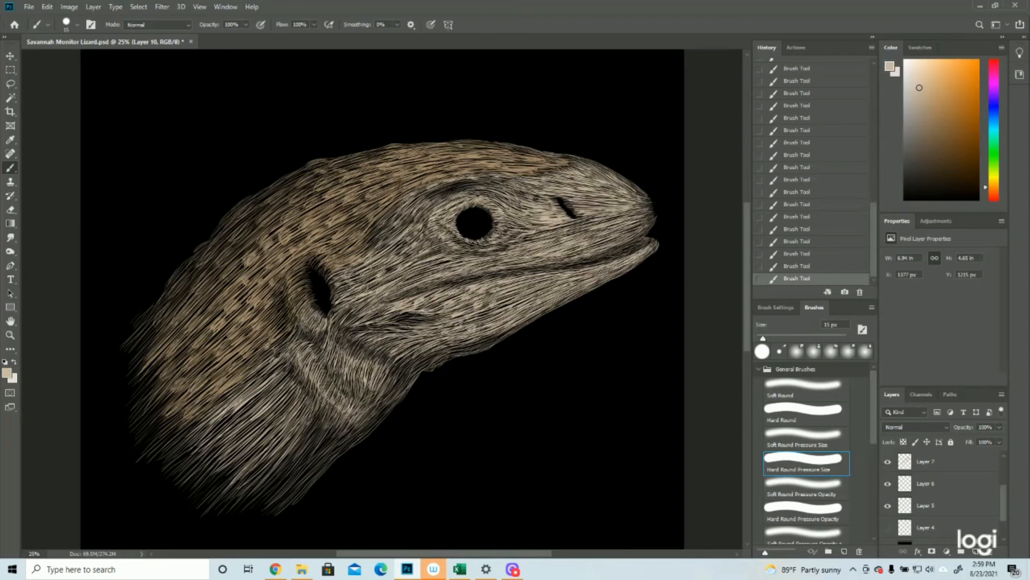
pyautogui.moveTo(508, 286)
pyautogui.mouseDown()
pyautogui.moveTo(521, 281)
pyautogui.moveTo(525, 300)
pyautogui.moveTo(548, 279)
pyautogui.mouseUp()
pyautogui.moveTo(330, 356); pyautogui.dragTo(397, 338)
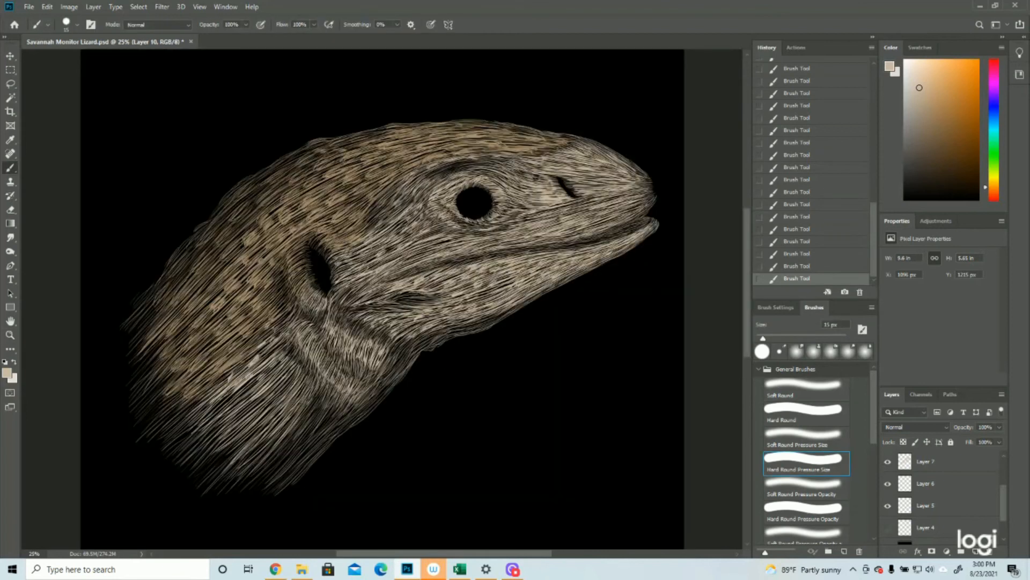
# Step: Paint light tan scale marks across the lower neck up to the neck fold and check the whole head
pyautogui.moveTo(280, 392); pyautogui.dragTo(302, 378)
pyautogui.moveTo(292, 422); pyautogui.dragTo(311, 407)
pyautogui.moveTo(263, 451); pyautogui.dragTo(272, 442)
pyautogui.moveTo(246, 437)
pyautogui.mouseDown()
pyautogui.moveTo(256, 426)
pyautogui.moveTo(231, 393)
pyautogui.mouseUp()
pyautogui.moveTo(206, 419); pyautogui.dragTo(216, 408)
pyautogui.moveTo(325, 376)
pyautogui.mouseDown()
pyautogui.moveTo(332, 360)
pyautogui.moveTo(269, 331)
pyautogui.mouseUp()
pyautogui.click(9, 336)
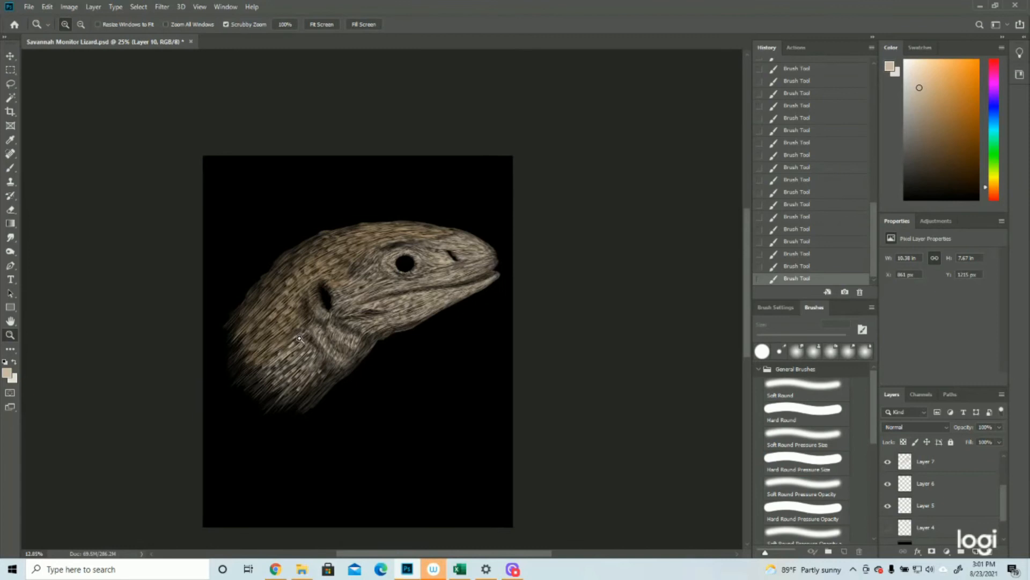
pyautogui.moveTo(444, 385); pyautogui.dragTo(424, 386)
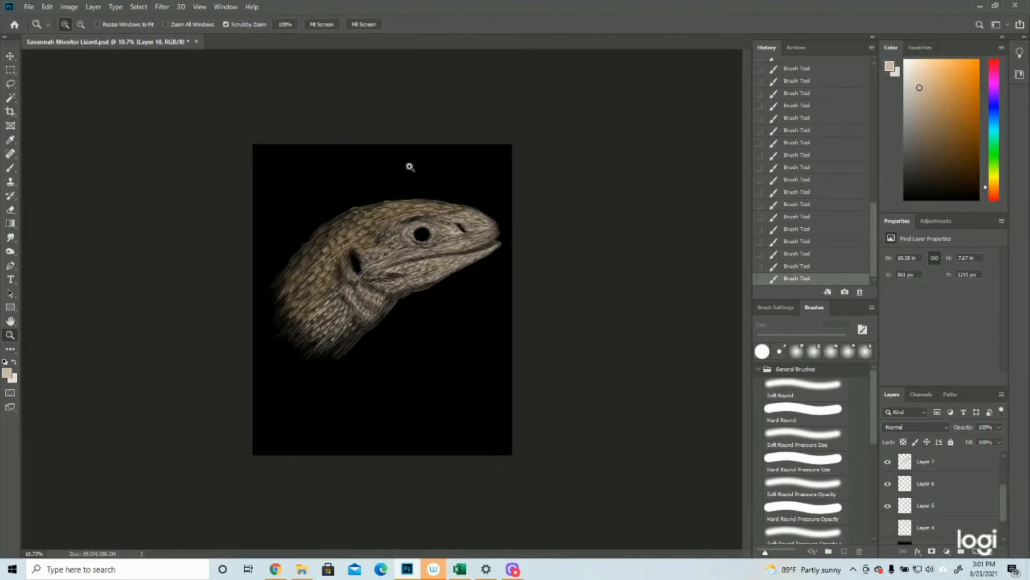
pyautogui.click(404, 121)
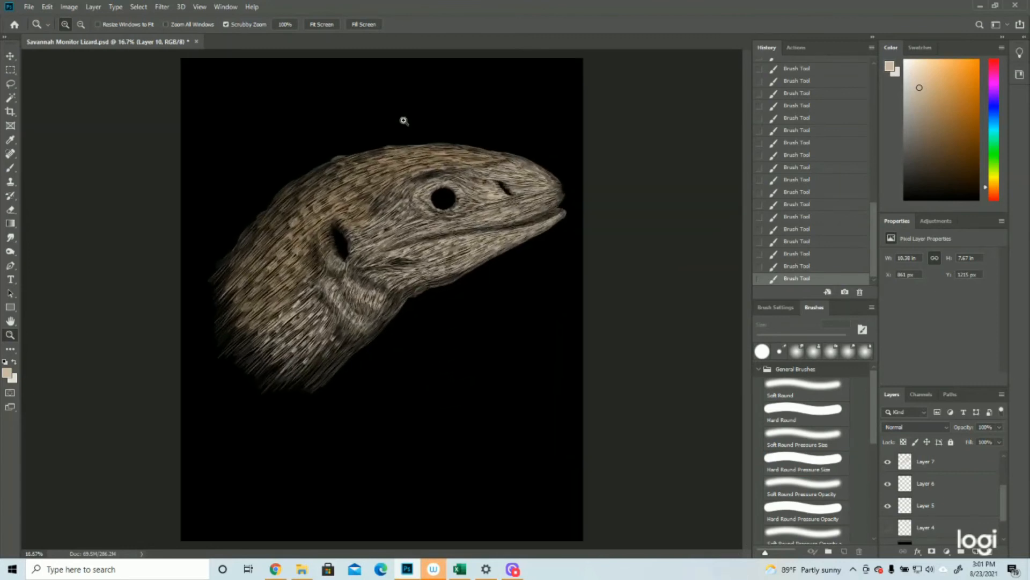
# Step: Show the guide sketch on Layer 4 and set the foreground colour to a brown darker than its tan swatch
pyautogui.click(888, 527)
pyautogui.moveTo(475, 220); pyautogui.dragTo(590, 236)
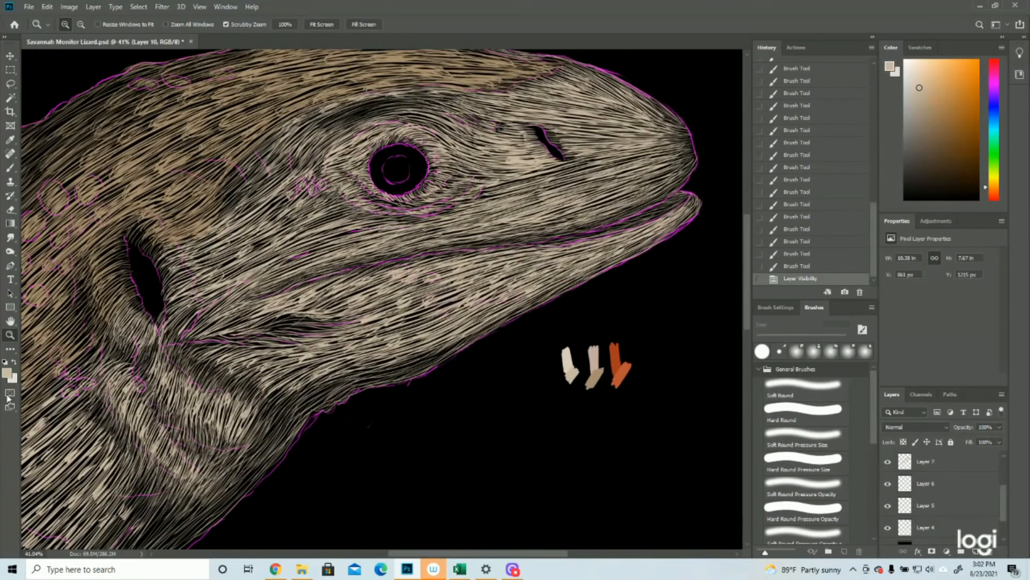
pyautogui.click(7, 373)
pyautogui.click(597, 371)
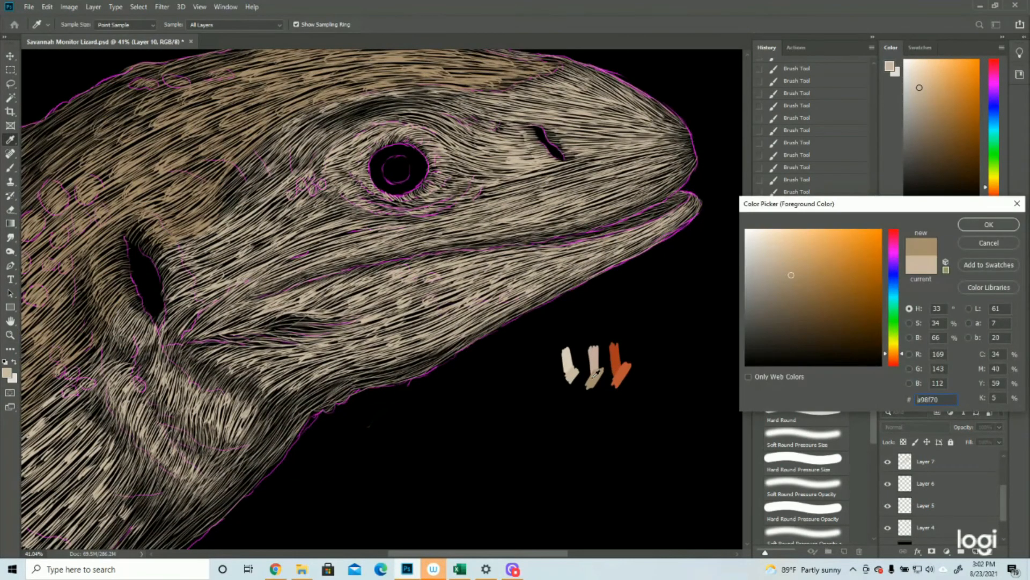
pyautogui.click(802, 287)
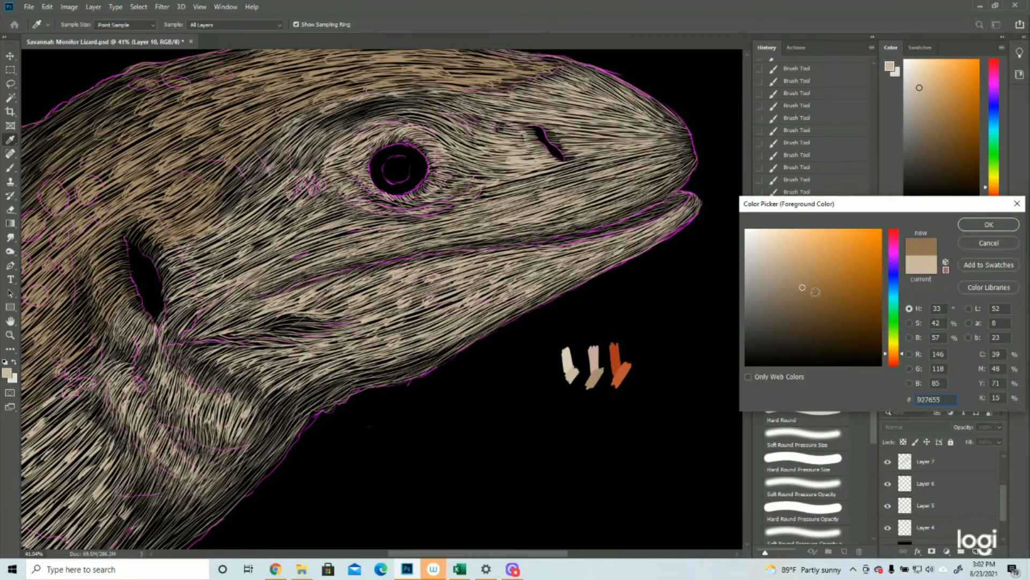
pyautogui.click(968, 225)
# Step: Create a new layer above Layer 10 and activate the Brush tool on it
pyautogui.scroll(2, 965, 499)
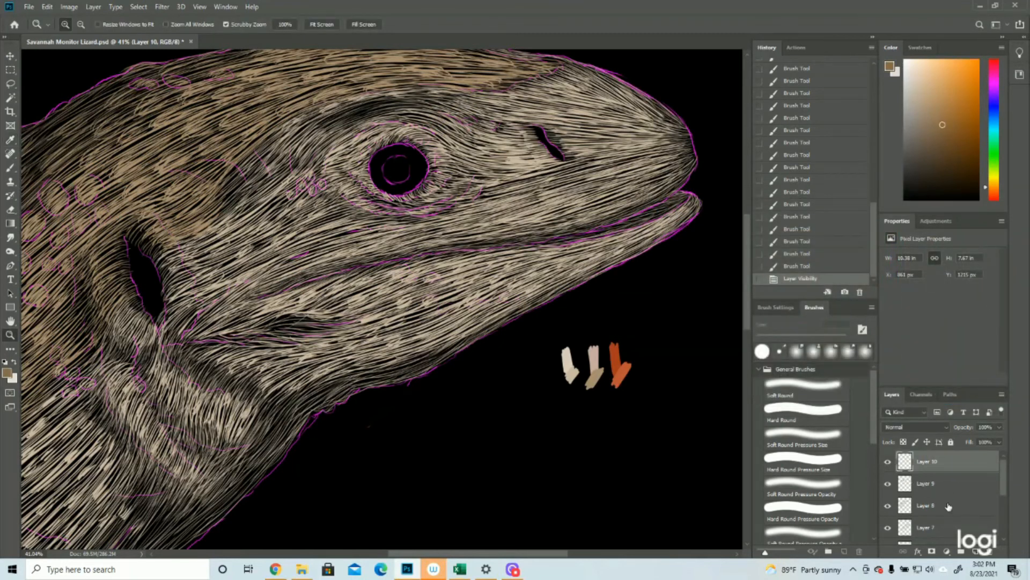
pyautogui.click(977, 553)
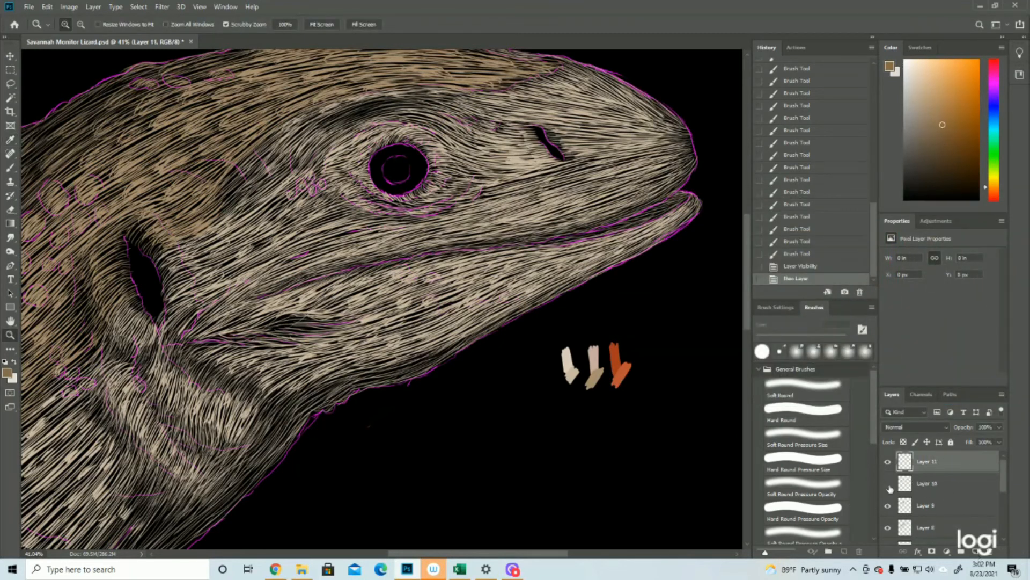
pyautogui.scroll(2, 537, 389)
pyautogui.click(11, 168)
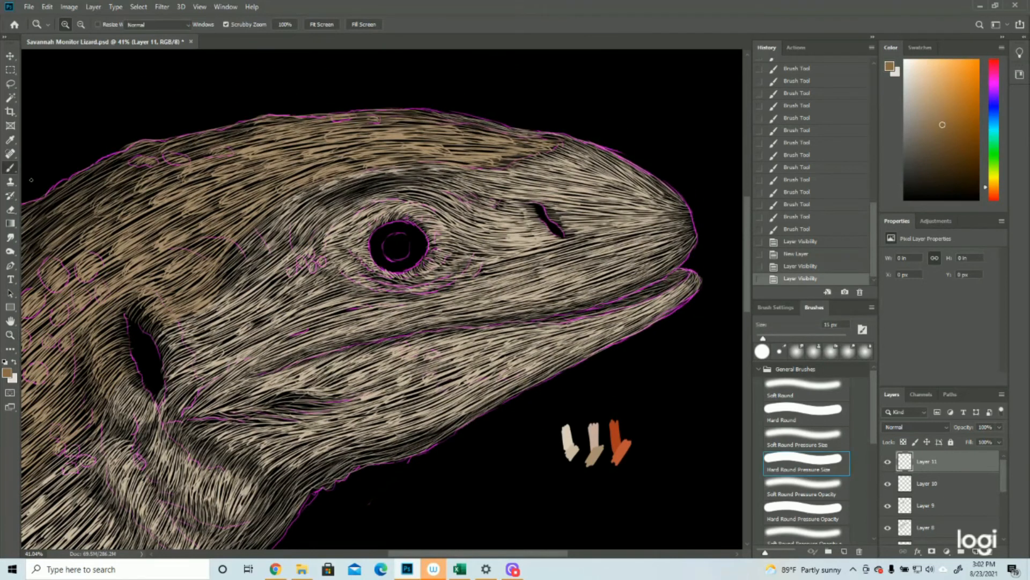
# Step: Paint darker brown scale marks along the crown above the eye and back over the rear of the head
pyautogui.moveTo(338, 135); pyautogui.dragTo(355, 133)
pyautogui.moveTo(345, 137); pyautogui.dragTo(372, 133)
pyautogui.moveTo(363, 136)
pyautogui.mouseDown()
pyautogui.moveTo(405, 133)
pyautogui.moveTo(390, 137)
pyautogui.mouseUp()
pyautogui.moveTo(380, 139); pyautogui.dragTo(400, 137)
pyautogui.moveTo(389, 139); pyautogui.dragTo(425, 144)
pyautogui.moveTo(335, 137)
pyautogui.mouseDown()
pyautogui.moveTo(351, 135)
pyautogui.moveTo(332, 137)
pyautogui.mouseUp()
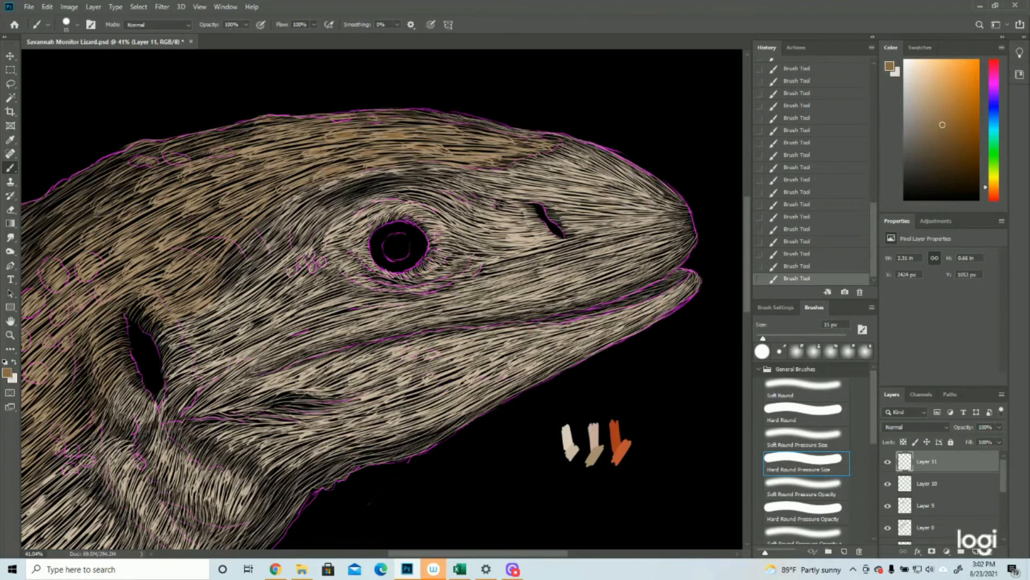
pyautogui.moveTo(253, 154); pyautogui.dragTo(273, 149)
pyautogui.moveTo(231, 199); pyautogui.dragTo(299, 179)
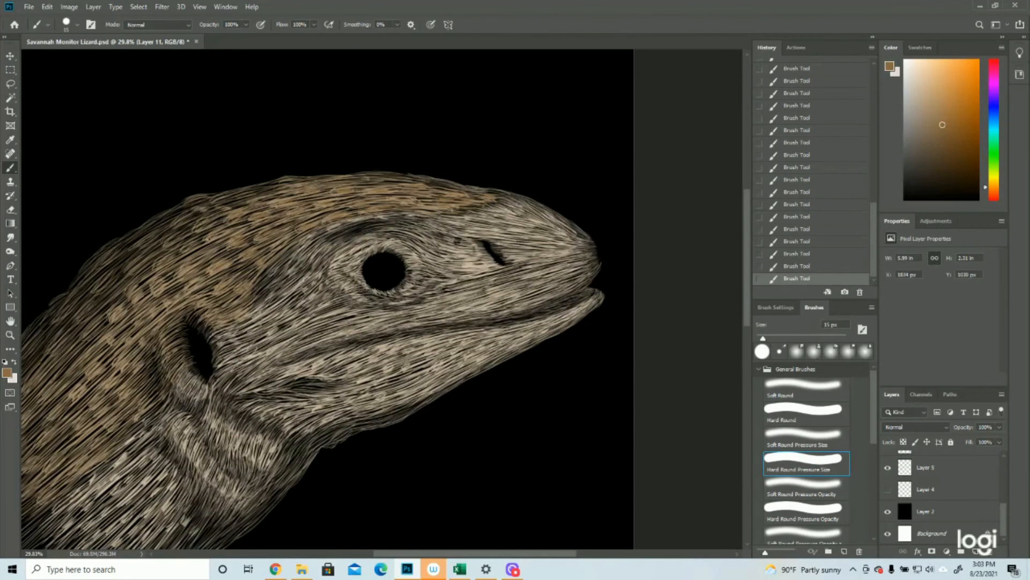
# Step: Add darker brown scale marks over the back of the head and upper neck, check the whole head and save the document
pyautogui.moveTo(203, 227); pyautogui.dragTo(215, 219)
pyautogui.moveTo(155, 289)
pyautogui.mouseDown()
pyautogui.moveTo(164, 281)
pyautogui.moveTo(145, 290)
pyautogui.mouseUp()
pyautogui.moveTo(253, 192); pyautogui.dragTo(273, 185)
pyautogui.press('z')
pyautogui.moveTo(542, 156); pyautogui.dragTo(497, 143)
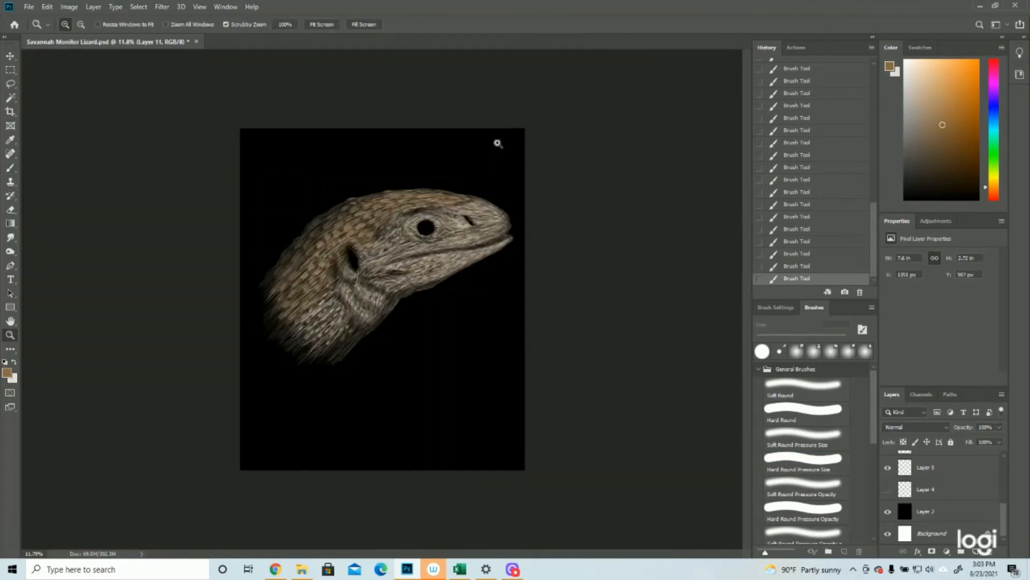
pyautogui.hotkey('ctrl', 's')
pyautogui.click(493, 188)
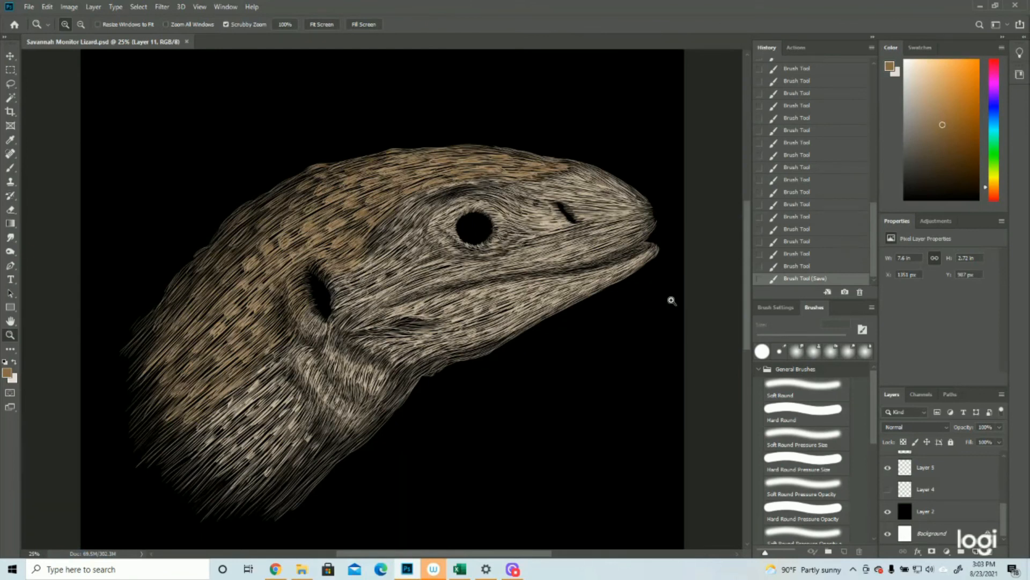
# Step: Toggle the visibility of Layers 9, 8 and 7 to find the light face strokes, and select Layer 7
pyautogui.moveTo(592, 189); pyautogui.dragTo(631, 201)
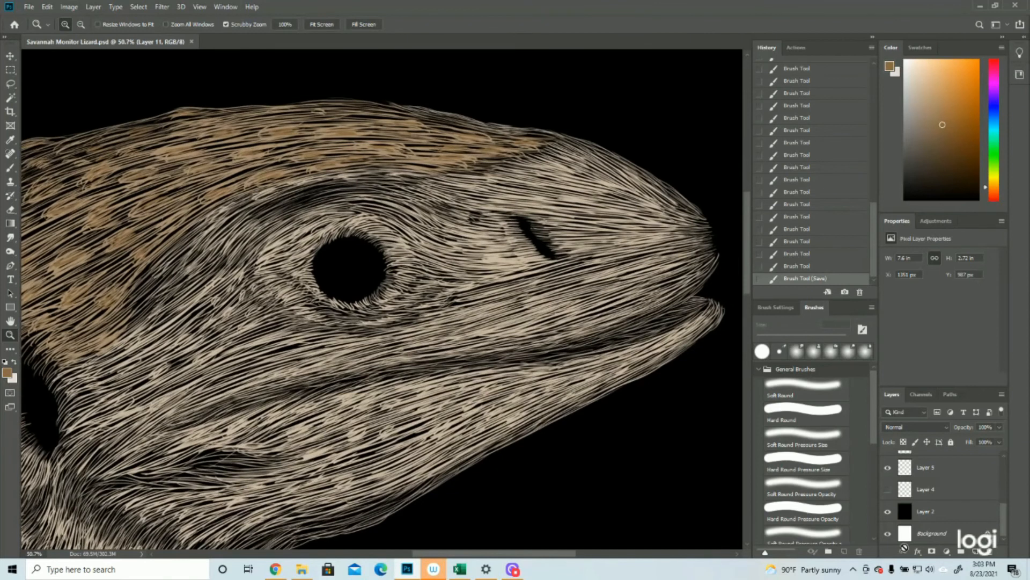
pyautogui.scroll(3, 930, 483)
pyautogui.scroll(1, 929, 483)
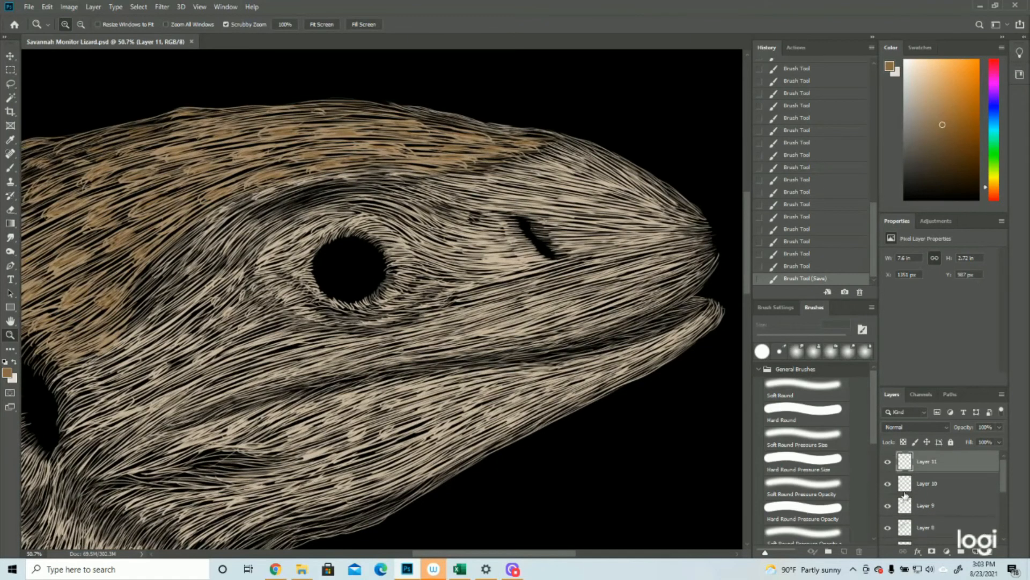
pyautogui.click(888, 505)
pyautogui.click(888, 505)
pyautogui.click(887, 528)
pyautogui.click(887, 528)
pyautogui.scroll(-1, 887, 529)
pyautogui.click(887, 528)
pyautogui.click(887, 527)
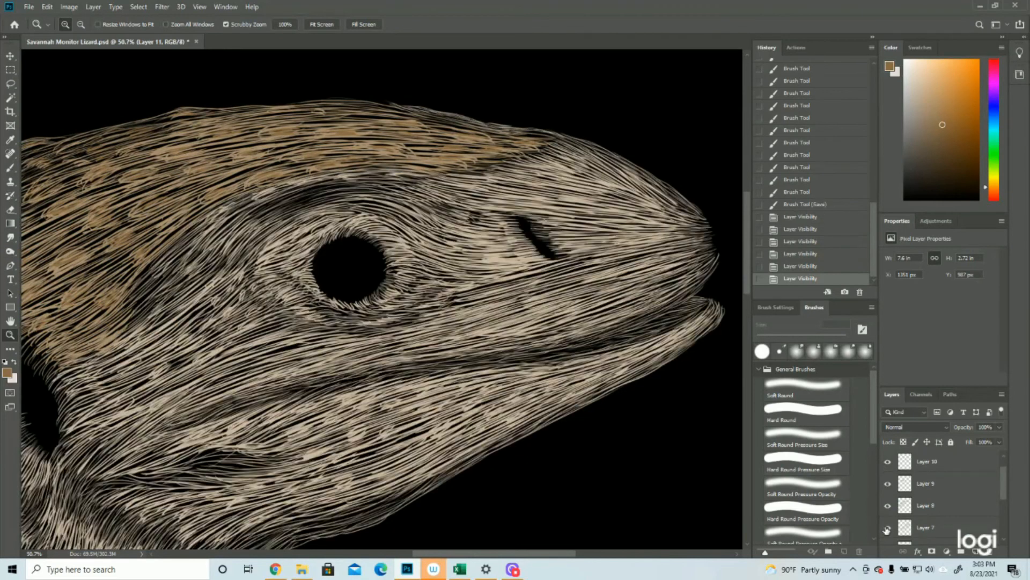
pyautogui.click(919, 529)
# Step: Sample the light tan #ccb9a2 from the snout strokes as the foreground colour and activate the Brush tool
pyautogui.scroll(-2, 585, 400)
pyautogui.scroll(-3, 585, 400)
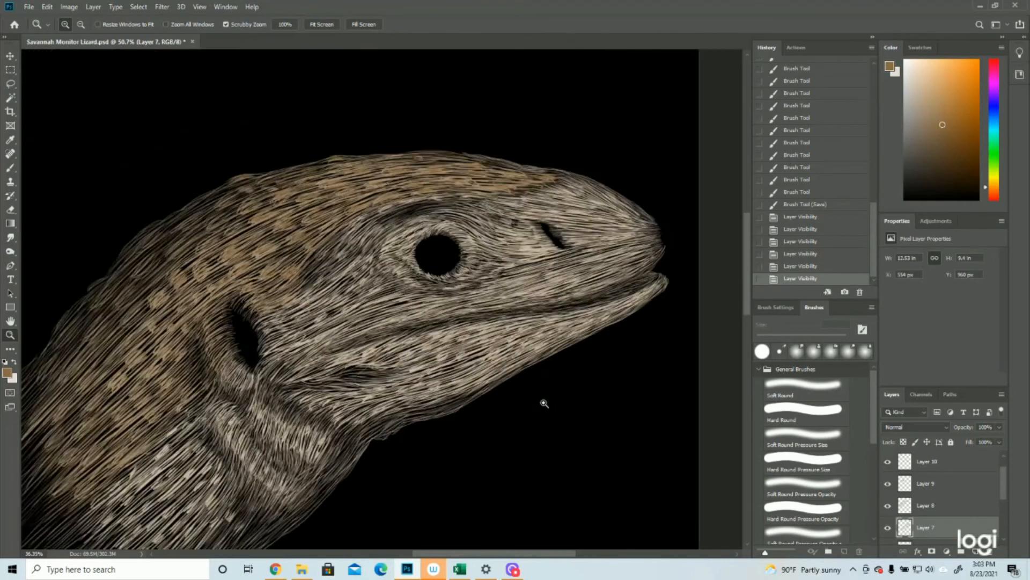
pyautogui.scroll(6, 584, 285)
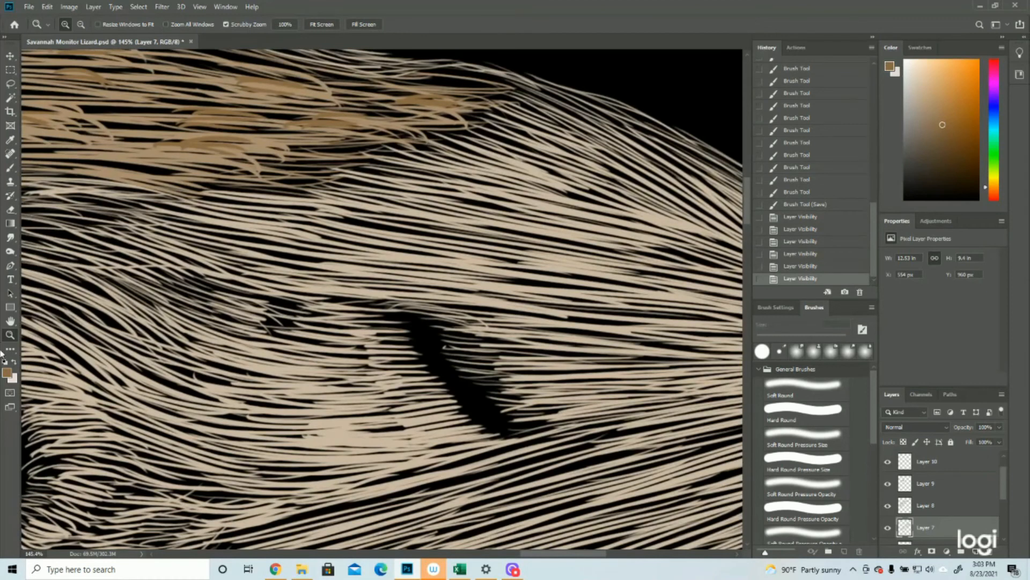
pyautogui.click(7, 372)
pyautogui.click(496, 281)
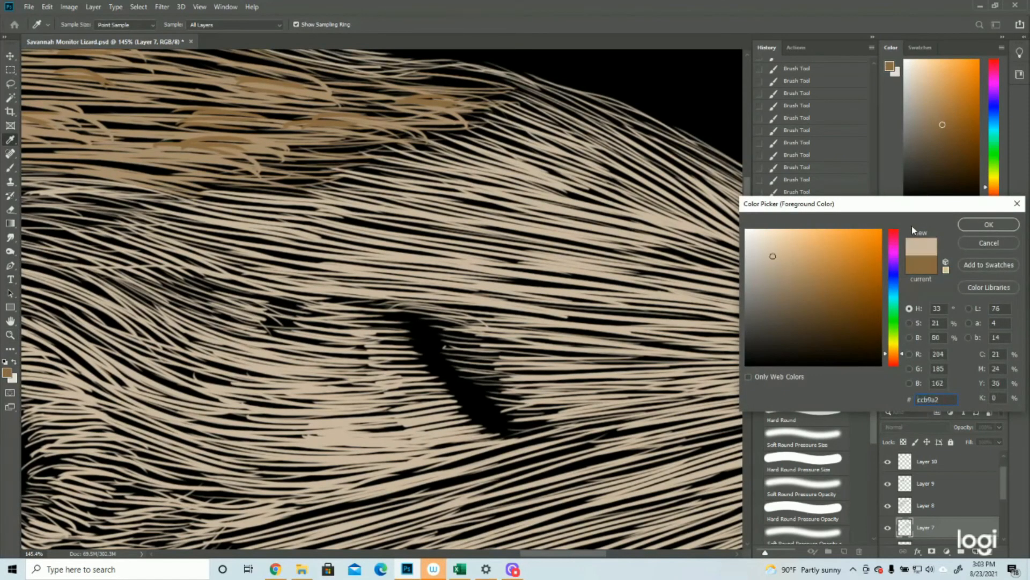
pyautogui.click(982, 228)
pyautogui.scroll(-2, 468, 267)
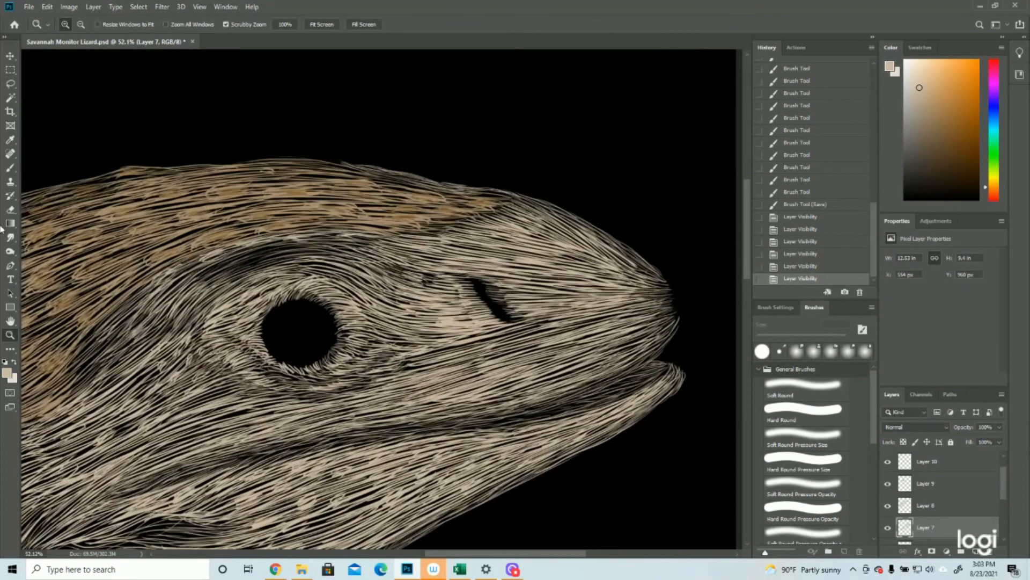
pyautogui.click(10, 168)
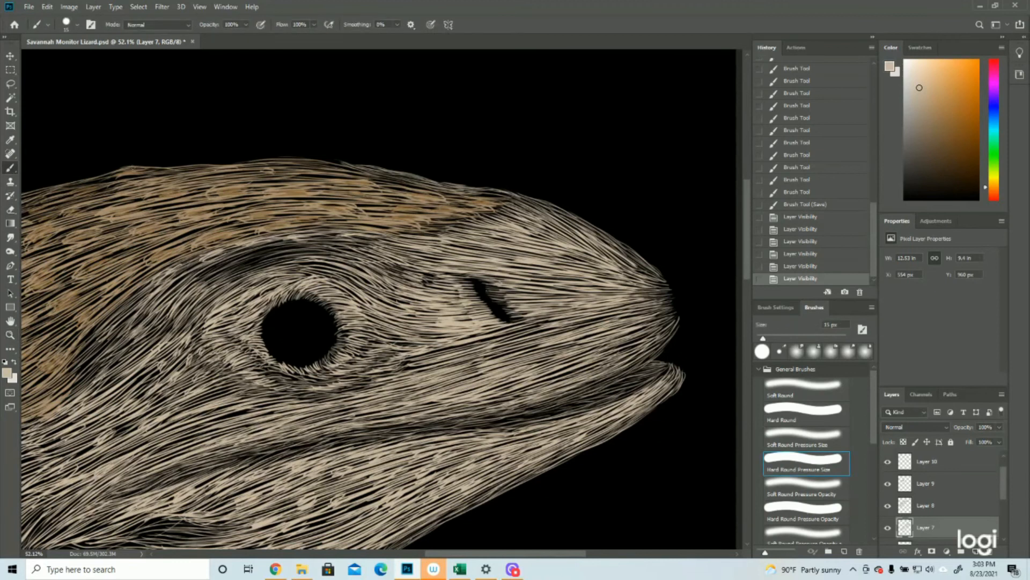
# Step: Fill the dark gaps behind and below the nostril with short light tan strokes on Layer 7
pyautogui.moveTo(458, 293); pyautogui.dragTo(471, 298)
pyautogui.moveTo(463, 299); pyautogui.dragTo(474, 295)
pyautogui.moveTo(468, 296)
pyautogui.mouseDown()
pyautogui.moveTo(477, 298)
pyautogui.moveTo(465, 317)
pyautogui.mouseUp()
pyautogui.moveTo(459, 317); pyautogui.dragTo(471, 319)
pyautogui.moveTo(466, 317); pyautogui.dragTo(479, 319)
pyautogui.moveTo(473, 318)
pyautogui.mouseDown()
pyautogui.moveTo(488, 320)
pyautogui.moveTo(475, 310)
pyautogui.mouseUp()
pyautogui.moveTo(433, 310)
pyautogui.mouseDown()
pyautogui.moveTo(462, 312)
pyautogui.moveTo(455, 318)
pyautogui.mouseUp()
pyautogui.moveTo(462, 305); pyautogui.dragTo(473, 308)
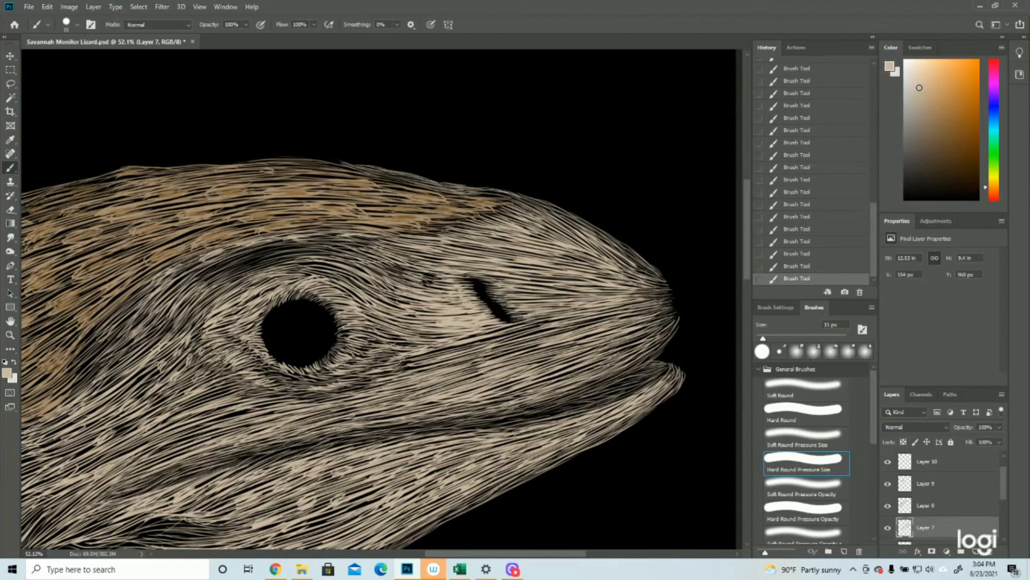
# Step: Thicken the light tan strokes below the nostril, along the upper lip and beside the front of the eye
pyautogui.moveTo(508, 322); pyautogui.dragTo(525, 317)
pyautogui.moveTo(462, 339)
pyautogui.mouseDown()
pyautogui.moveTo(376, 340)
pyautogui.moveTo(521, 345)
pyautogui.mouseUp()
pyautogui.moveTo(343, 350); pyautogui.dragTo(378, 360)
pyautogui.moveTo(418, 310); pyautogui.dragTo(448, 316)
# Step: Add more light tan strokes around the brow and along the upper jaw between the eye and snout
pyautogui.moveTo(321, 261); pyautogui.dragTo(374, 240)
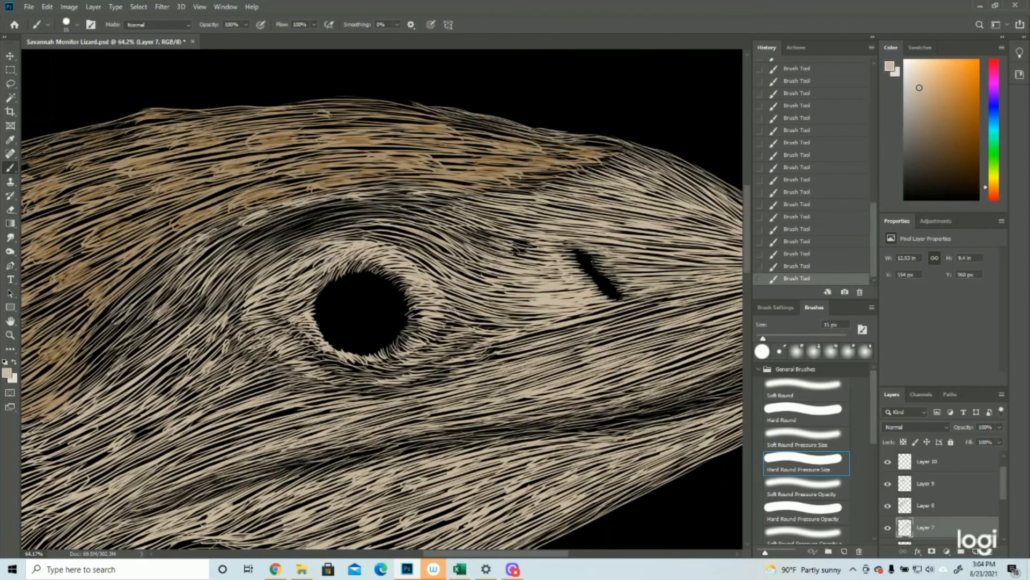
pyautogui.moveTo(484, 111); pyautogui.dragTo(446, 110)
pyautogui.moveTo(509, 292); pyautogui.dragTo(527, 289)
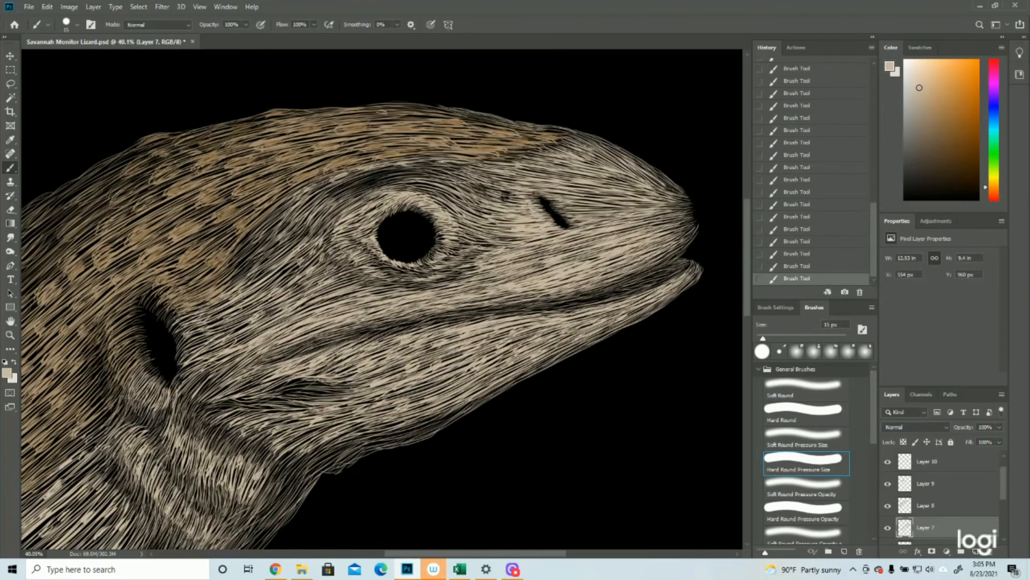
pyautogui.hotkey('ctrl', '=')
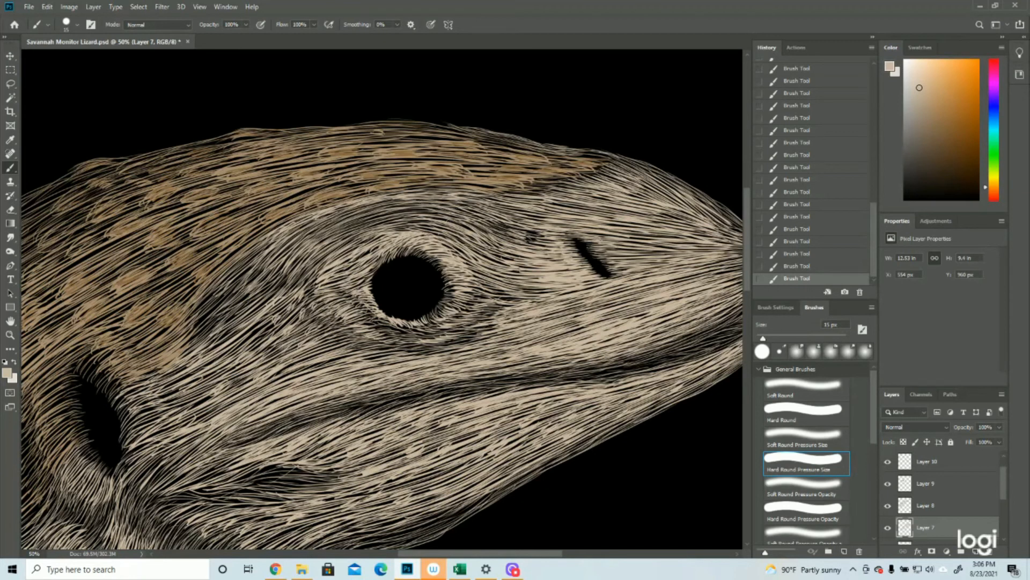
# Step: With Layer 12 active, sample the orange #bd5335 from the palette swatches beneath the jaw as the foreground colour
pyautogui.click(10, 335)
pyautogui.hotkey('ctrl', '0')
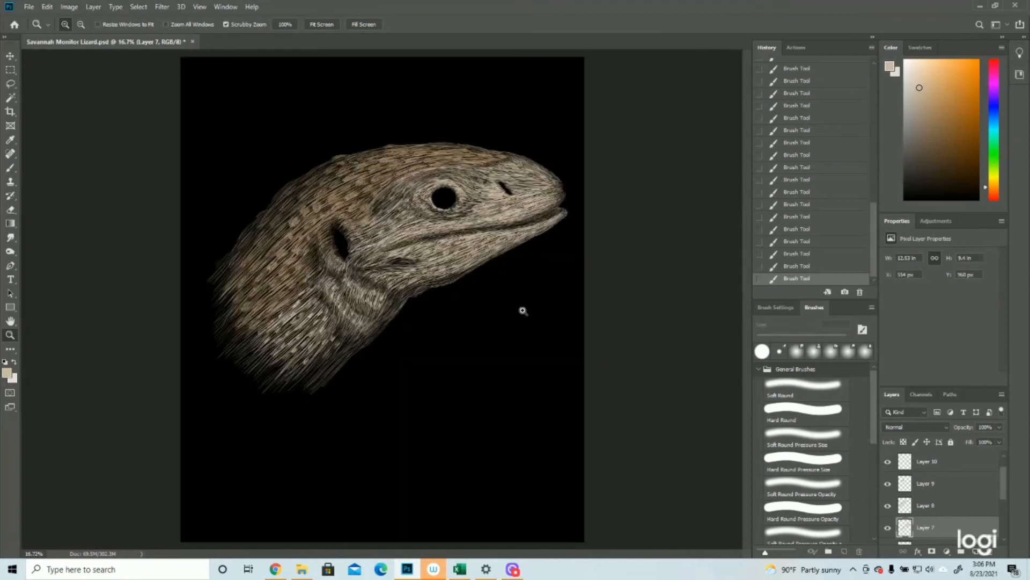
pyautogui.moveTo(523, 310); pyautogui.dragTo(503, 311)
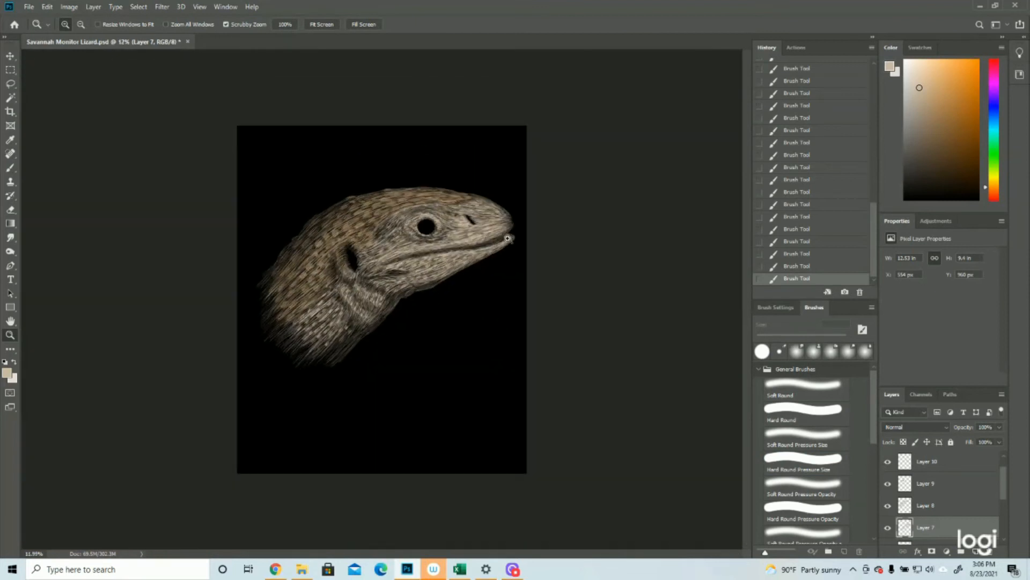
pyautogui.click(523, 116)
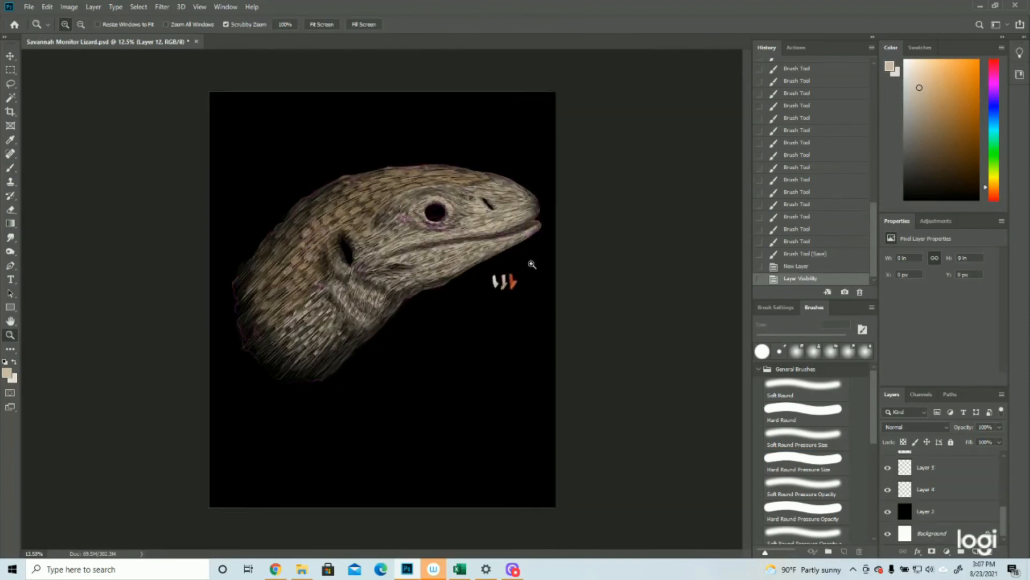
pyautogui.moveTo(518, 243); pyautogui.dragTo(586, 271)
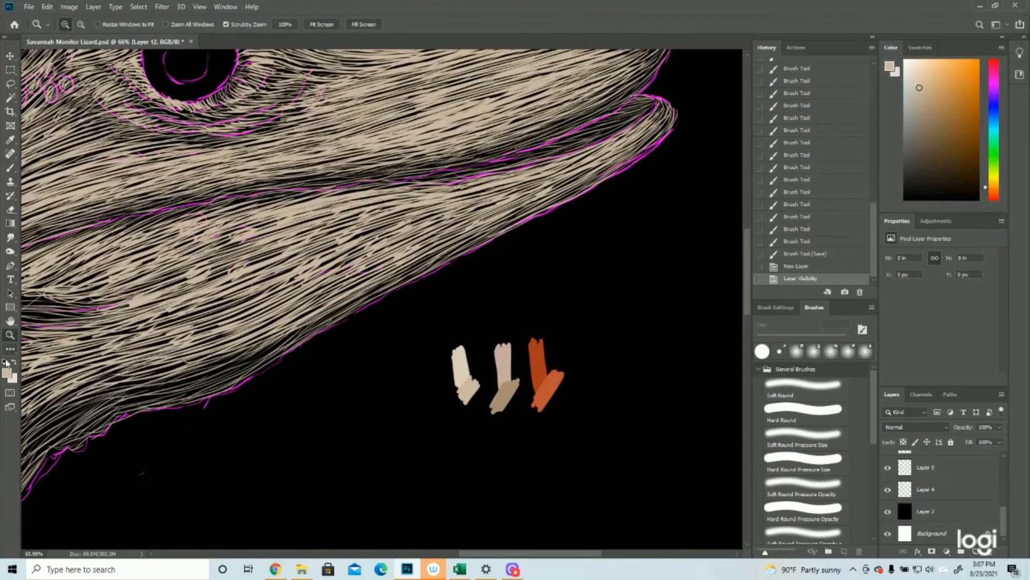
pyautogui.click(6, 372)
pyautogui.click(561, 392)
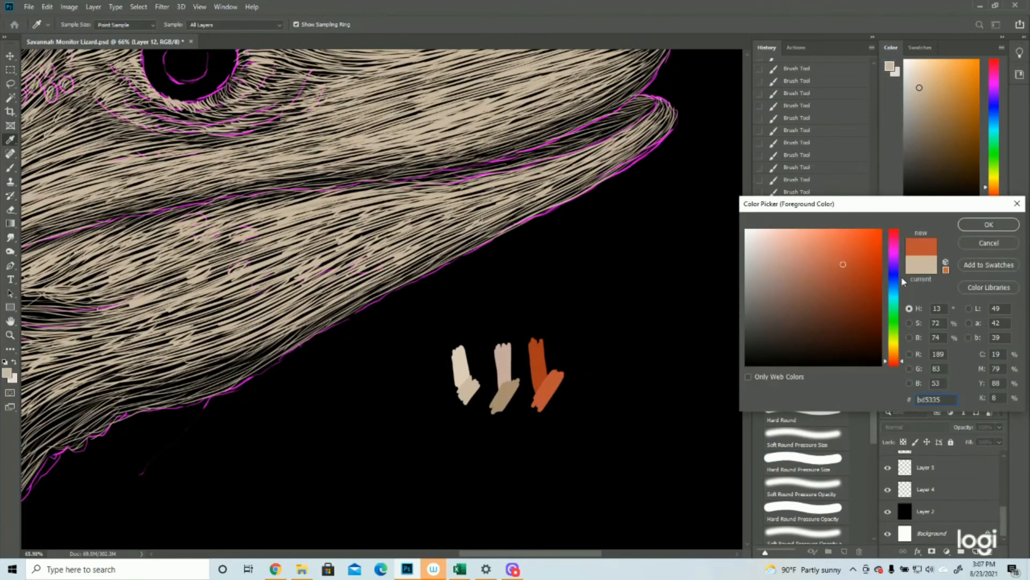
pyautogui.click(989, 224)
# Step: Outline the pupil with thin orange brush strokes along the magenta guide, then hide the guide sketch on Layer 4
pyautogui.press('z')
pyautogui.moveTo(612, 368); pyautogui.dragTo(447, 333)
pyautogui.moveTo(419, 266)
pyautogui.mouseDown()
pyautogui.moveTo(384, 268)
pyautogui.moveTo(410, 271)
pyautogui.mouseUp()
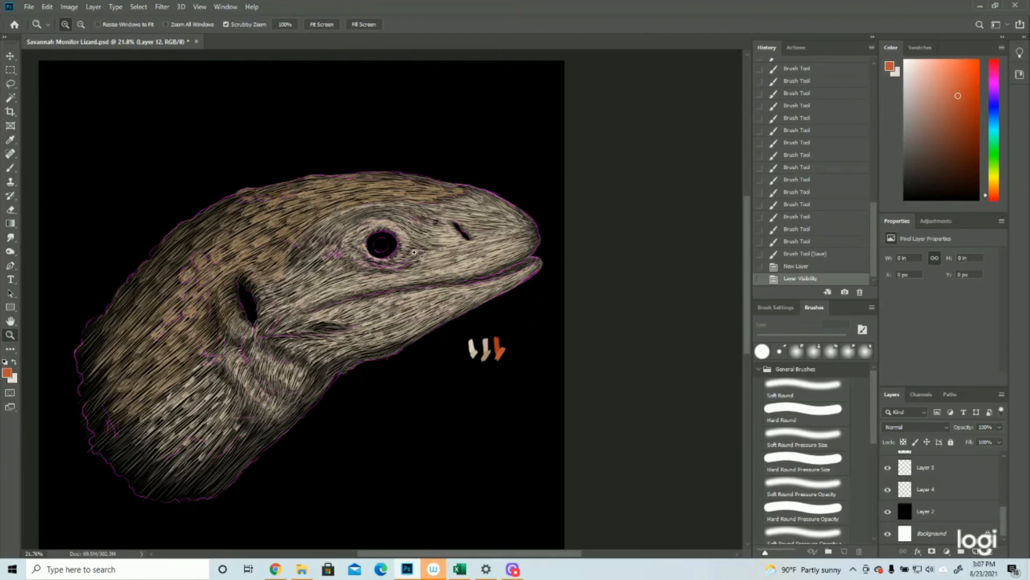
pyautogui.moveTo(400, 245); pyautogui.dragTo(441, 257)
pyautogui.click(10, 168)
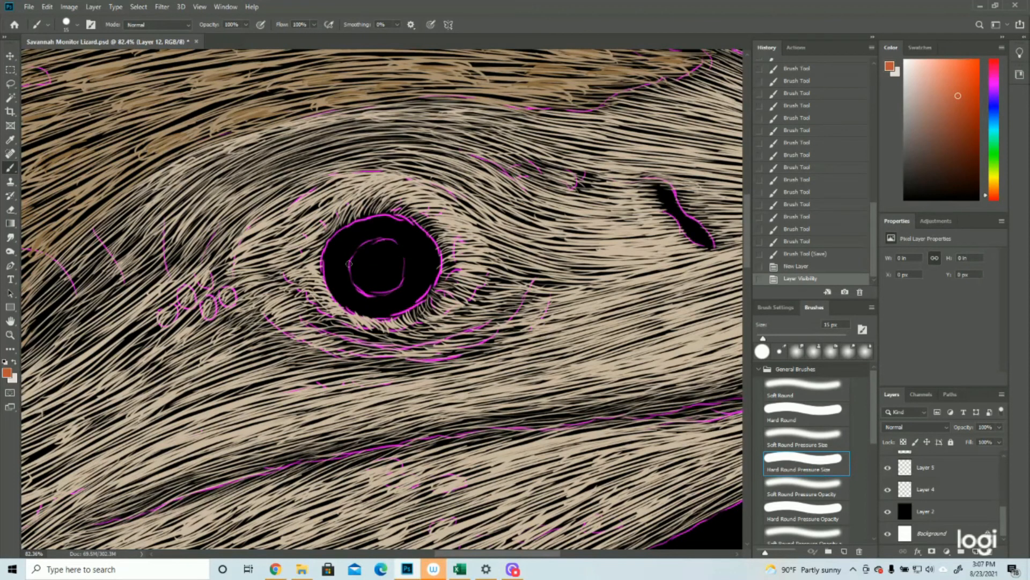
pyautogui.moveTo(355, 249)
pyautogui.mouseDown()
pyautogui.moveTo(357, 284)
pyautogui.moveTo(347, 263)
pyautogui.moveTo(367, 288)
pyautogui.moveTo(351, 284)
pyautogui.moveTo(410, 280)
pyautogui.moveTo(368, 290)
pyautogui.moveTo(404, 280)
pyautogui.moveTo(393, 292)
pyautogui.moveTo(398, 248)
pyautogui.moveTo(371, 243)
pyautogui.moveTo(352, 255)
pyautogui.moveTo(375, 238)
pyautogui.moveTo(357, 253)
pyautogui.moveTo(390, 243)
pyautogui.moveTo(371, 246)
pyautogui.moveTo(394, 249)
pyautogui.moveTo(377, 242)
pyautogui.moveTo(403, 271)
pyautogui.mouseUp()
pyautogui.moveTo(385, 236)
pyautogui.mouseDown()
pyautogui.moveTo(406, 266)
pyautogui.moveTo(402, 284)
pyautogui.mouseUp()
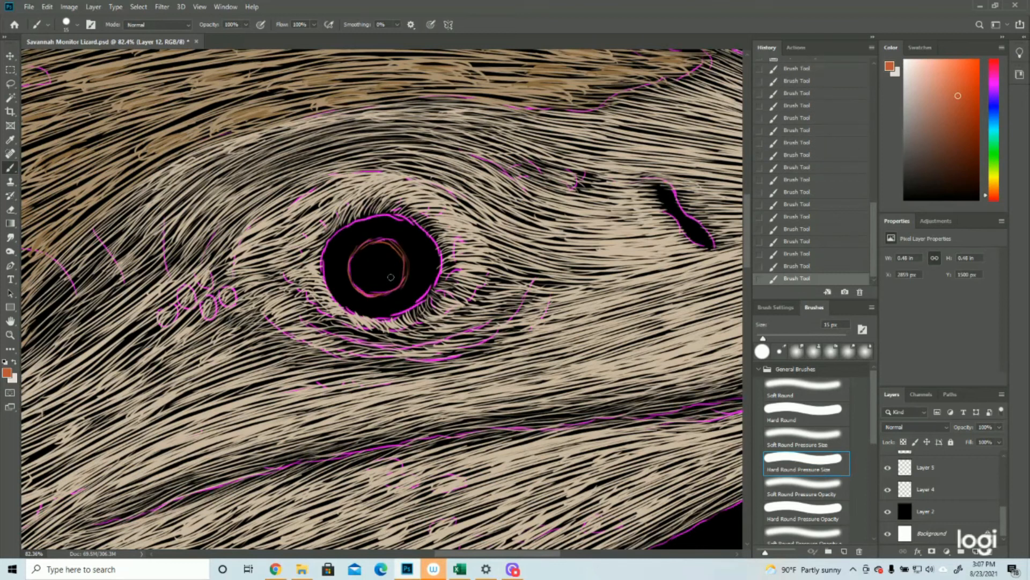
pyautogui.click(888, 490)
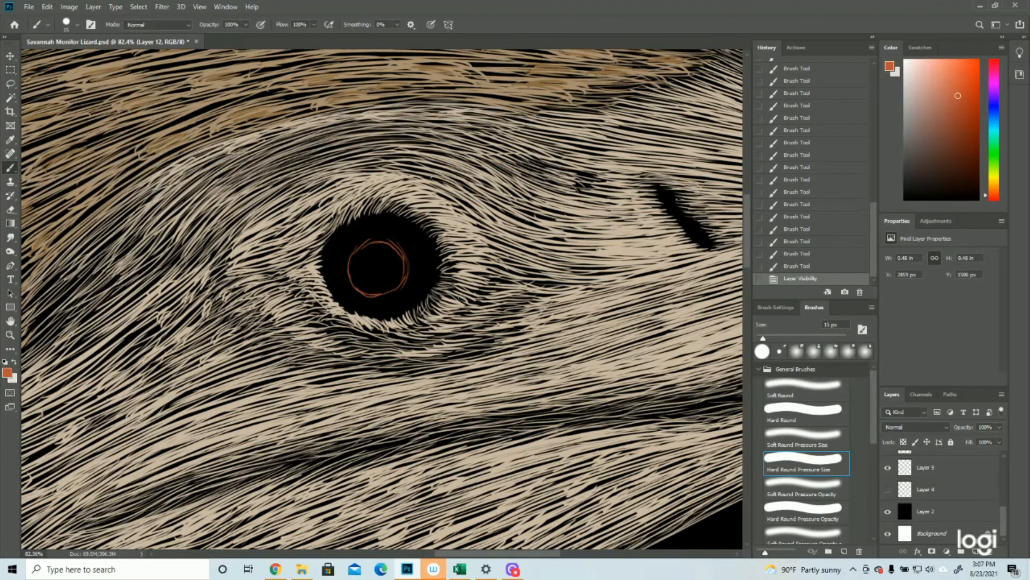
# Step: Build up the iris with fine curved orange strokes around the back, bottom and front of the pupil
pyautogui.moveTo(362, 244)
pyautogui.mouseDown()
pyautogui.moveTo(345, 284)
pyautogui.moveTo(351, 243)
pyautogui.moveTo(357, 279)
pyautogui.moveTo(343, 259)
pyautogui.moveTo(374, 298)
pyautogui.moveTo(393, 247)
pyautogui.moveTo(352, 245)
pyautogui.moveTo(349, 295)
pyautogui.mouseUp()
pyautogui.moveTo(341, 260)
pyautogui.mouseDown()
pyautogui.moveTo(375, 308)
pyautogui.moveTo(358, 312)
pyautogui.moveTo(376, 305)
pyautogui.mouseUp()
pyautogui.moveTo(331, 271)
pyautogui.mouseDown()
pyautogui.moveTo(381, 305)
pyautogui.moveTo(332, 279)
pyautogui.moveTo(367, 302)
pyautogui.moveTo(347, 285)
pyautogui.moveTo(392, 288)
pyautogui.moveTo(344, 295)
pyautogui.moveTo(383, 302)
pyautogui.mouseUp()
pyautogui.moveTo(349, 300); pyautogui.dragTo(396, 308)
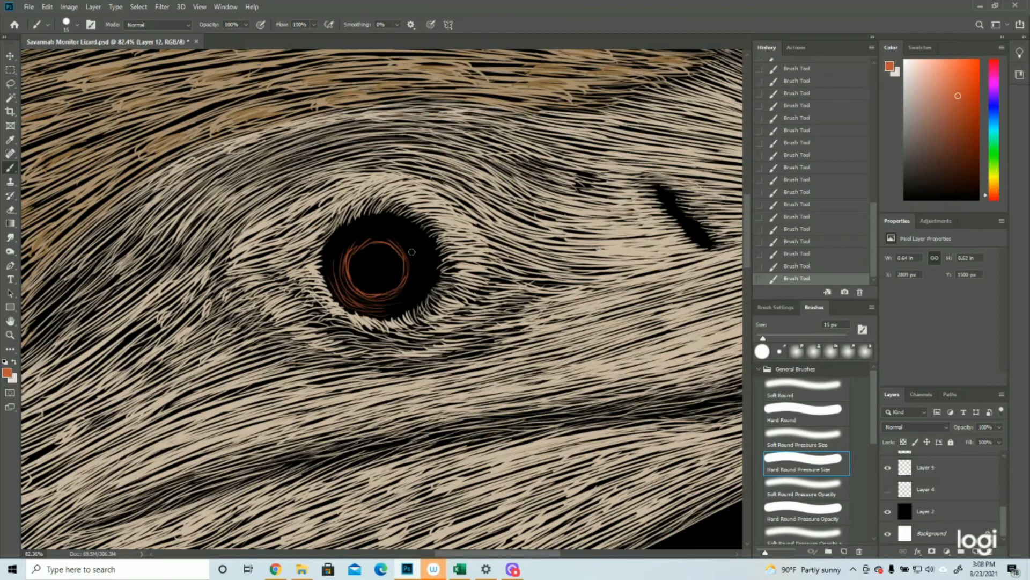
pyautogui.moveTo(414, 256)
pyautogui.mouseDown()
pyautogui.moveTo(414, 292)
pyautogui.moveTo(428, 289)
pyautogui.mouseUp()
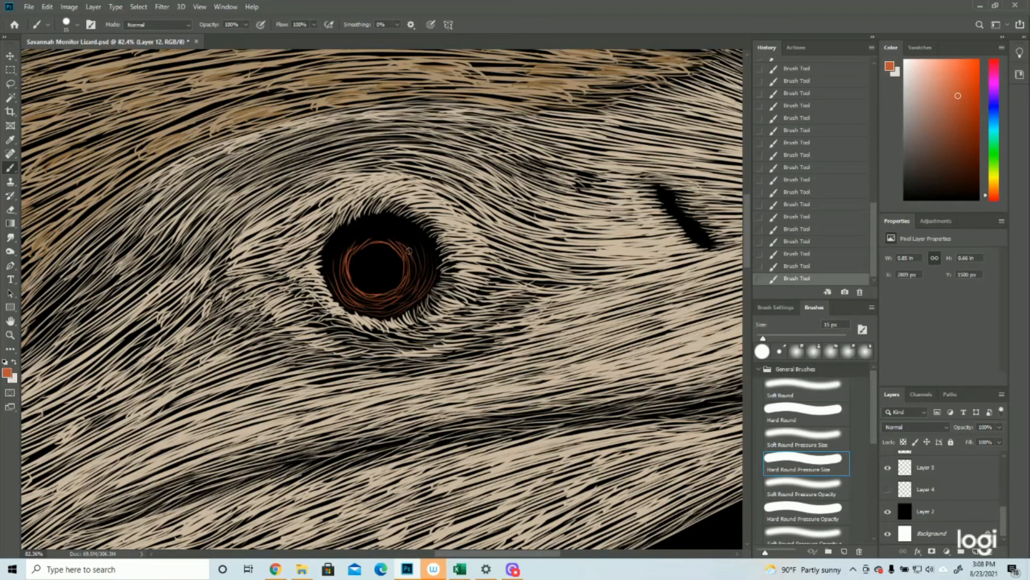
# Step: Fill the rear edge and upper part of the iris with more curved orange strokes that follow the eye's outline
pyautogui.click(9, 335)
pyautogui.moveTo(305, 306); pyautogui.dragTo(254, 313)
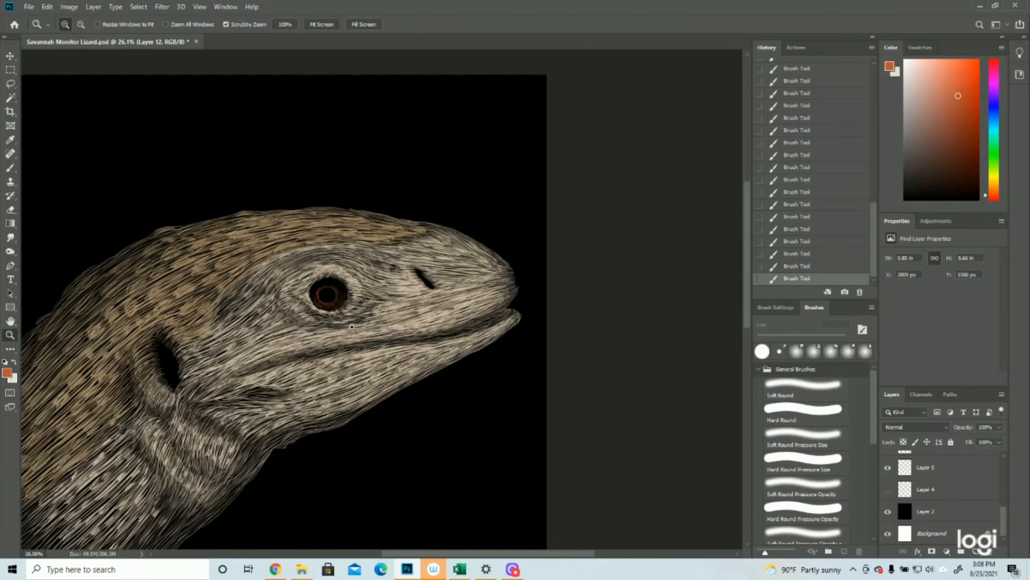
pyautogui.moveTo(339, 293); pyautogui.dragTo(394, 295)
pyautogui.click(11, 170)
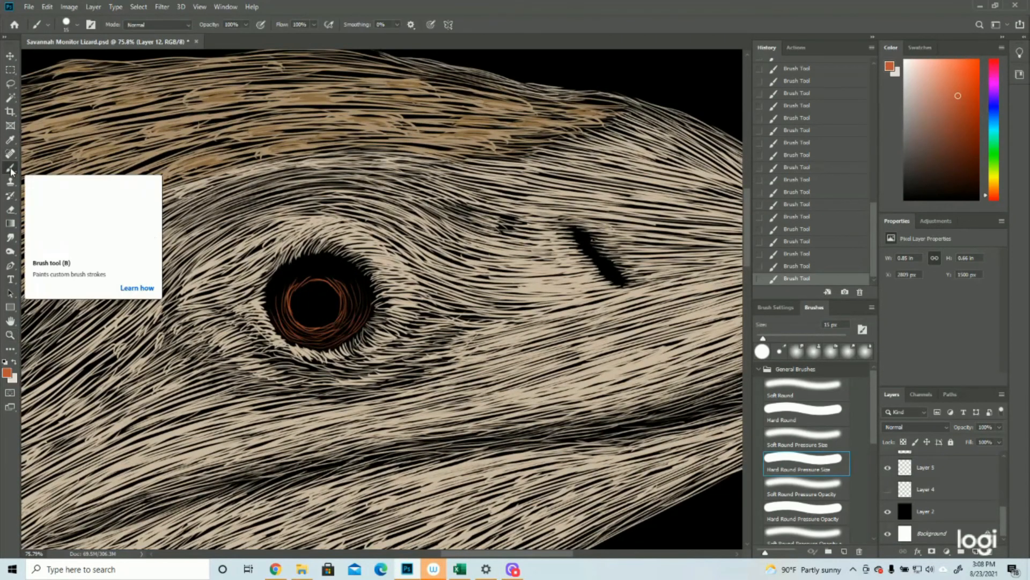
pyautogui.moveTo(289, 295); pyautogui.dragTo(285, 306)
pyautogui.moveTo(290, 270); pyautogui.dragTo(271, 319)
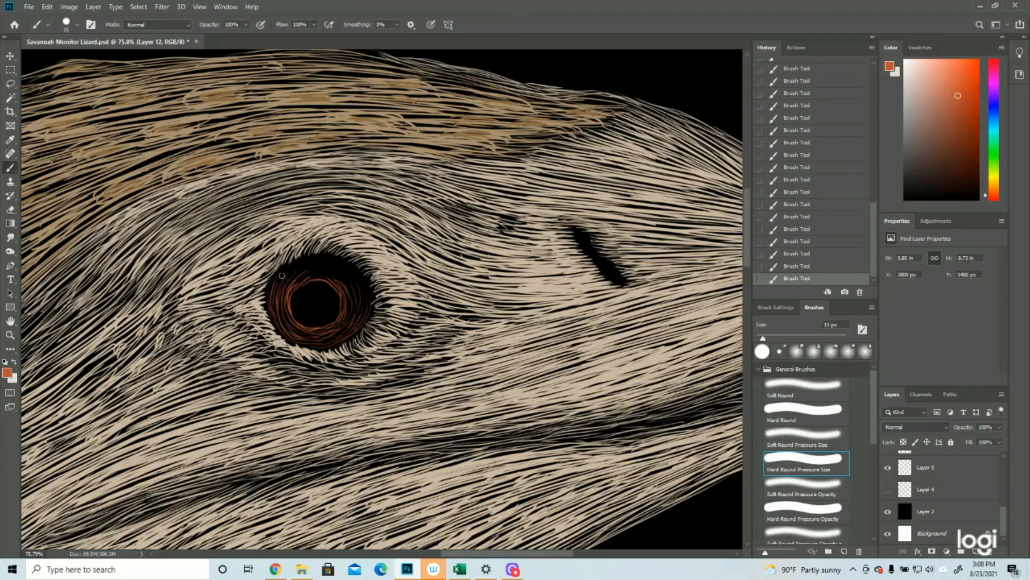
pyautogui.moveTo(299, 273)
pyautogui.mouseDown()
pyautogui.moveTo(325, 258)
pyautogui.moveTo(350, 267)
pyautogui.moveTo(339, 261)
pyautogui.mouseUp()
pyautogui.moveTo(316, 274); pyautogui.dragTo(351, 292)
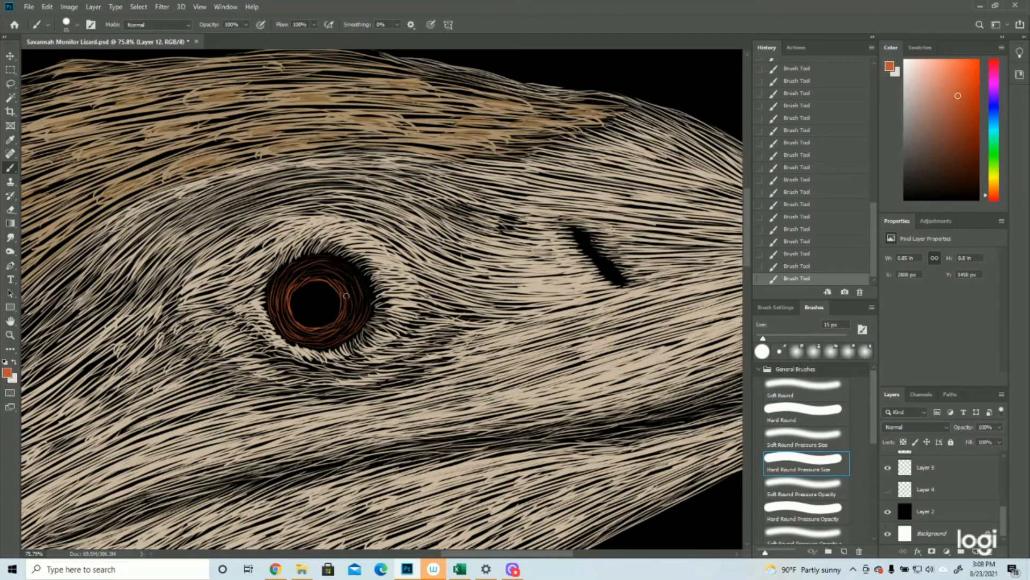
# Step: Check the iris on Layer 12 by toggling its visibility, and nudge the layer slightly to the right with the Move tool
pyautogui.press('z')
pyautogui.moveTo(377, 278); pyautogui.dragTo(325, 289)
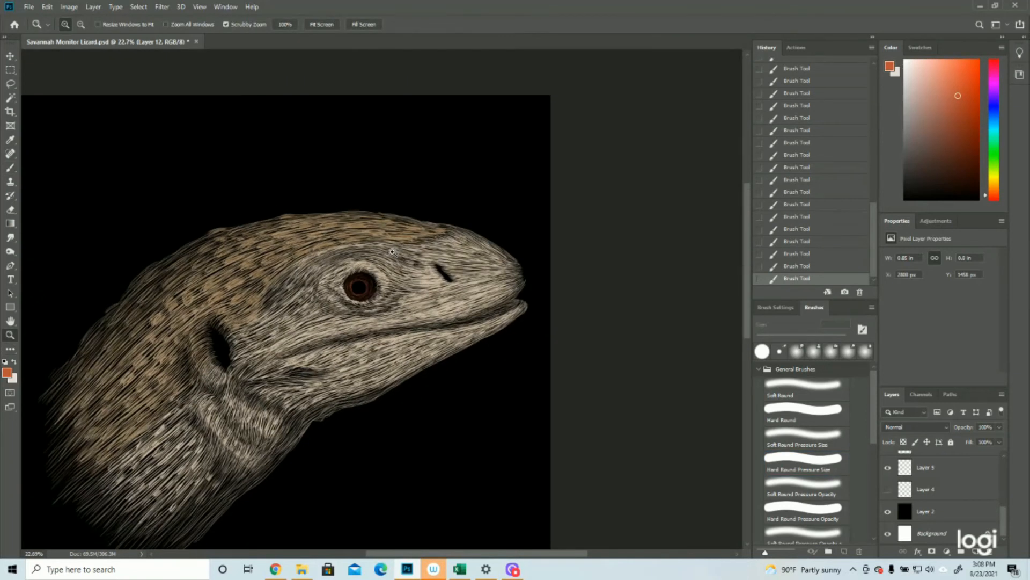
pyautogui.click(357, 280)
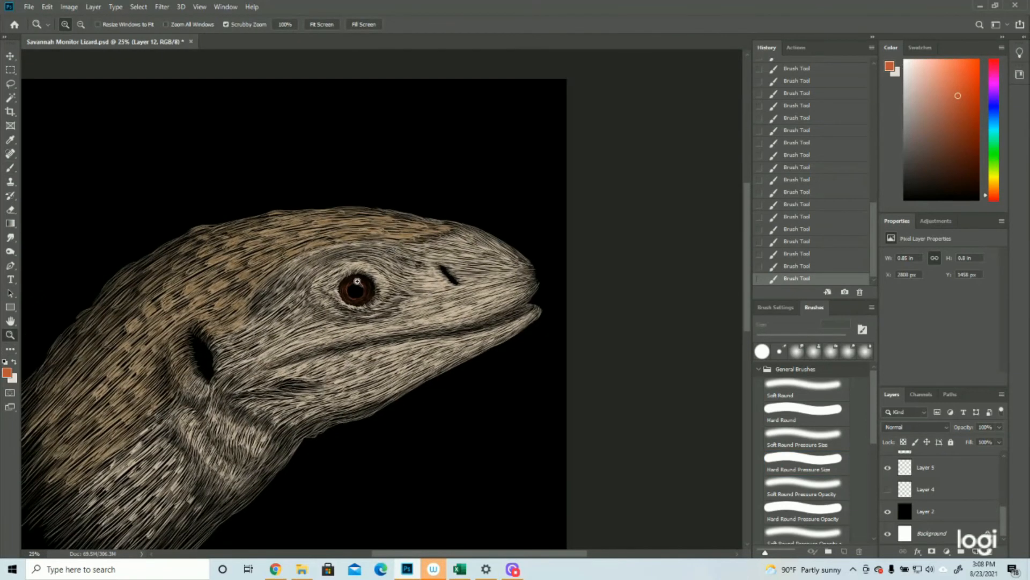
pyautogui.click(10, 56)
pyautogui.scroll(5, 944, 482)
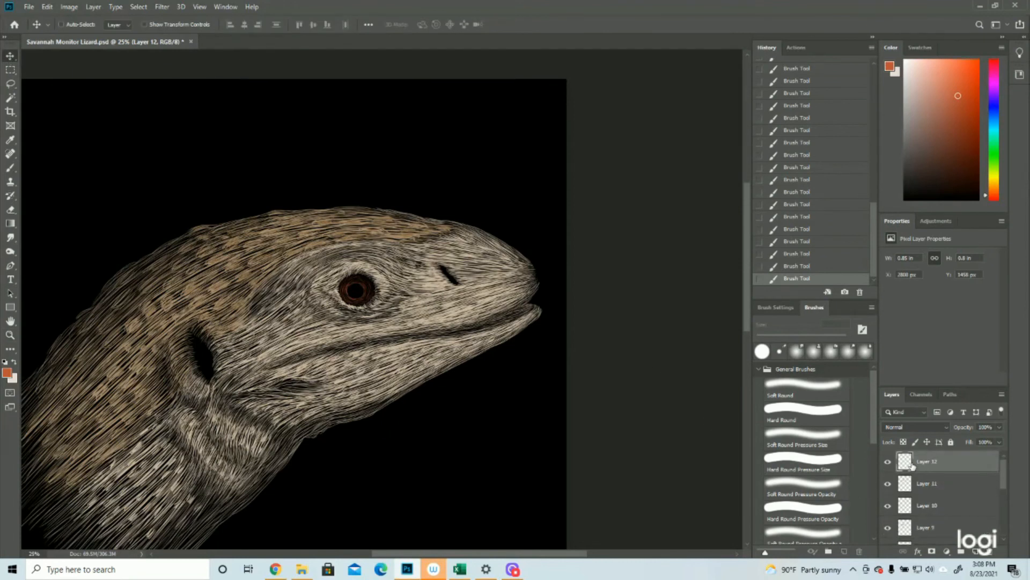
pyautogui.click(888, 462)
pyautogui.click(887, 461)
pyautogui.press('Right')
pyautogui.press('Right')
pyautogui.press('Right')
pyautogui.press('Right')
# Step: Add further fine orange strokes around the outer ring of the iris to close the dark gaps near the eyelid
pyautogui.click(9, 334)
pyautogui.moveTo(413, 296); pyautogui.dragTo(402, 294)
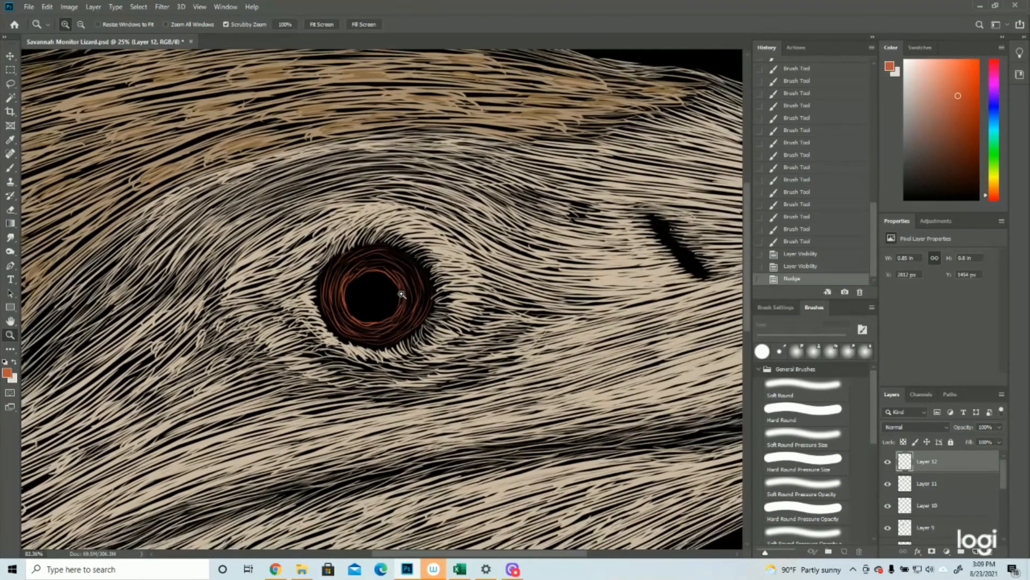
pyautogui.click(10, 167)
pyautogui.moveTo(331, 265)
pyautogui.mouseDown()
pyautogui.moveTo(322, 291)
pyautogui.moveTo(330, 261)
pyautogui.moveTo(325, 296)
pyautogui.moveTo(343, 329)
pyautogui.moveTo(318, 301)
pyautogui.moveTo(361, 326)
pyautogui.moveTo(360, 283)
pyautogui.moveTo(352, 305)
pyautogui.moveTo(363, 344)
pyautogui.moveTo(335, 335)
pyautogui.moveTo(383, 346)
pyautogui.moveTo(344, 338)
pyautogui.moveTo(399, 332)
pyautogui.moveTo(392, 343)
pyautogui.moveTo(417, 320)
pyautogui.mouseUp()
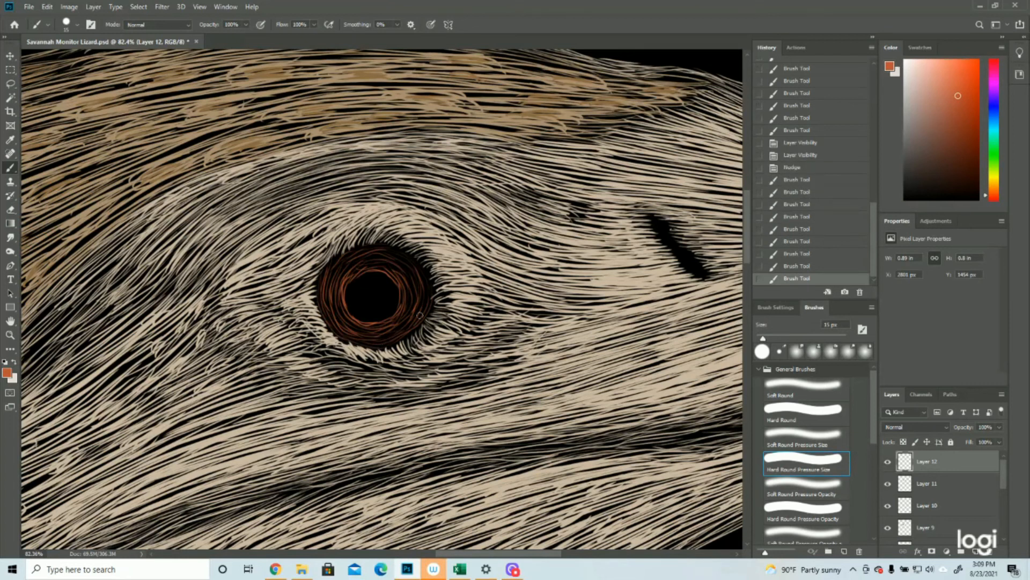
# Step: Select the pupil with the Elliptical Marquee tool, clear the orange strokes inside it from Layer 12, and deselect
pyautogui.click(9, 335)
pyautogui.moveTo(403, 359)
pyautogui.mouseDown()
pyautogui.moveTo(343, 358)
pyautogui.moveTo(388, 358)
pyautogui.mouseUp()
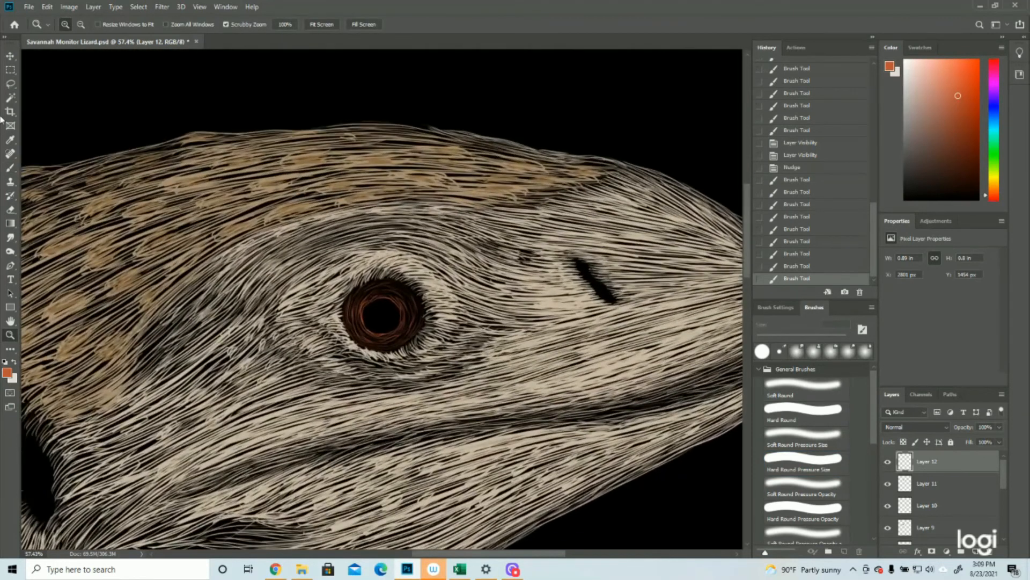
pyautogui.click(10, 71)
pyautogui.rightClick(9, 72)
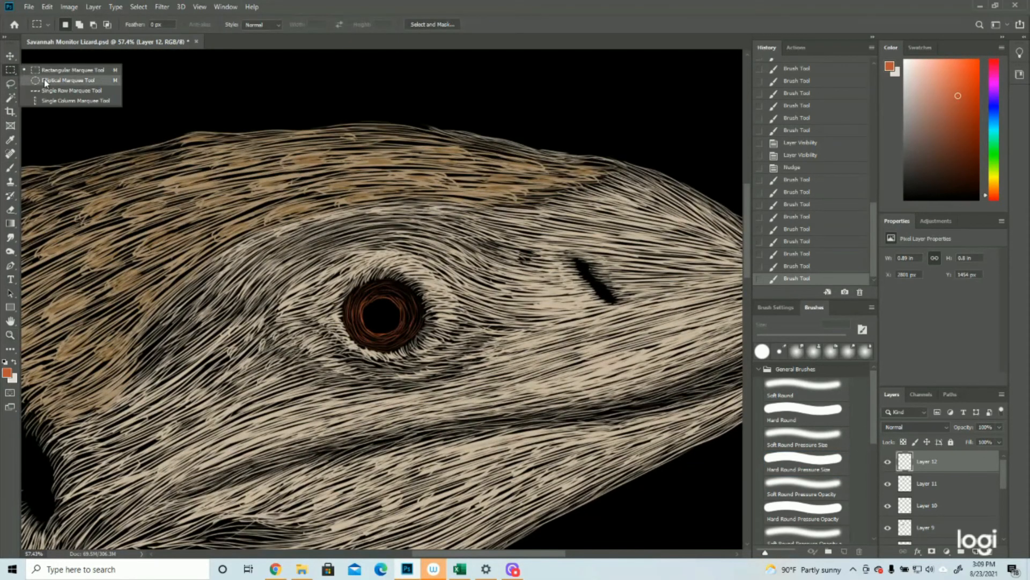
pyautogui.click(44, 79)
pyautogui.moveTo(358, 294); pyautogui.dragTo(412, 310)
pyautogui.press('Up')
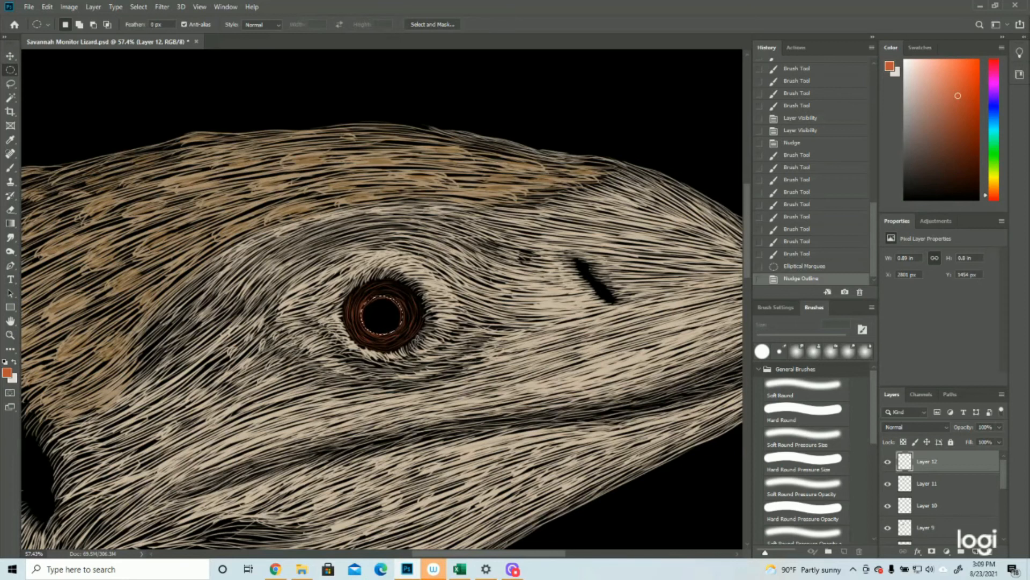
pyautogui.press('Delete')
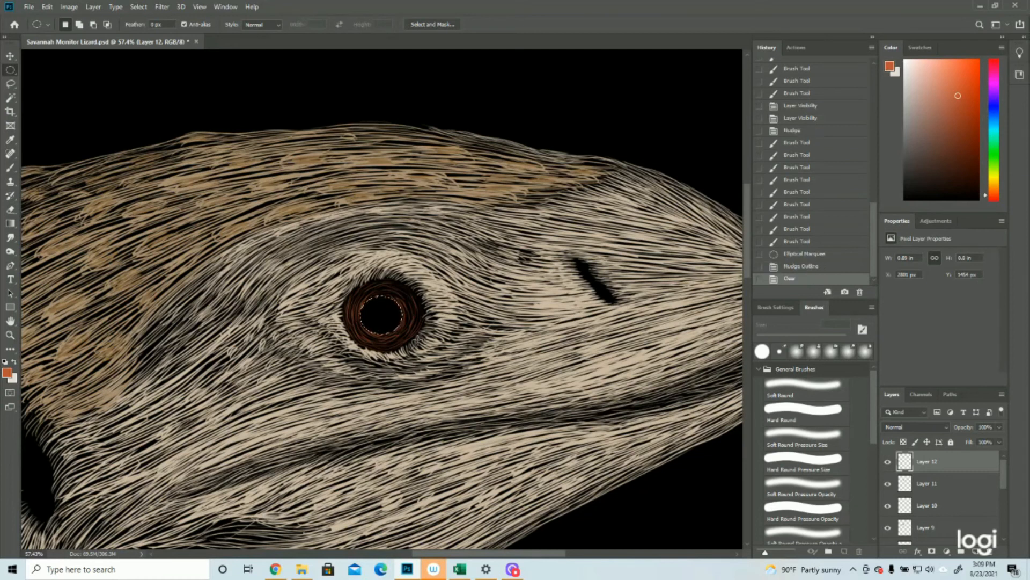
pyautogui.click(139, 6)
pyautogui.click(151, 29)
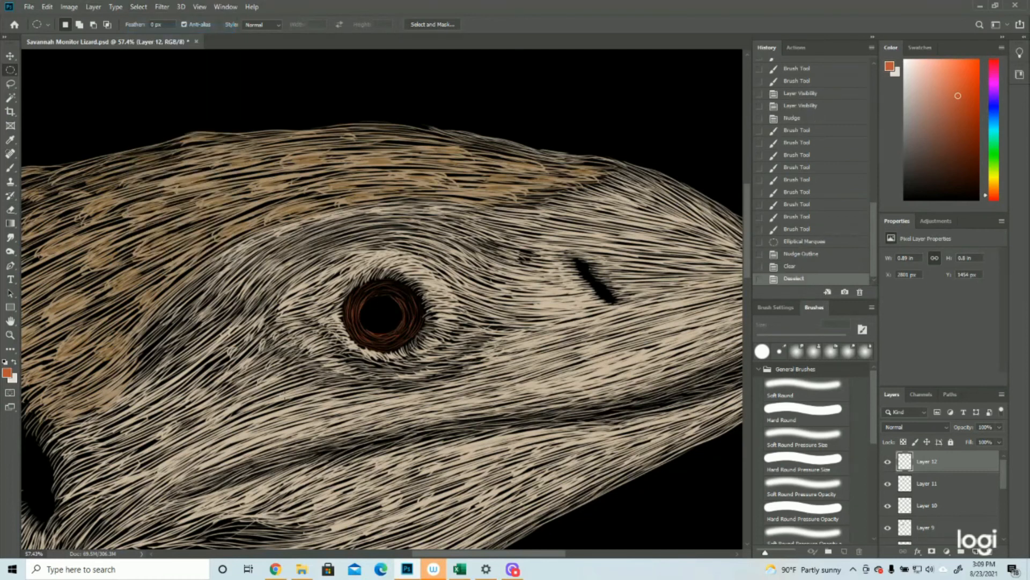
# Step: Step back in the history to the Clear state to restore the pupil selection, and invert the selection
pyautogui.click(10, 335)
pyautogui.moveTo(531, 359)
pyautogui.mouseDown()
pyautogui.moveTo(461, 358)
pyautogui.moveTo(529, 359)
pyautogui.mouseUp()
pyautogui.moveTo(354, 301); pyautogui.dragTo(390, 305)
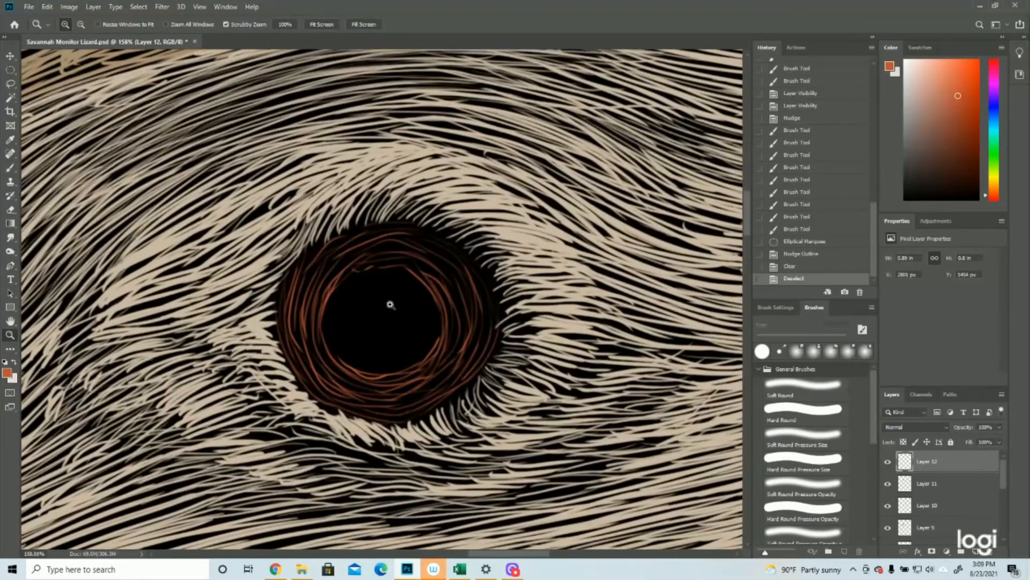
pyautogui.click(801, 267)
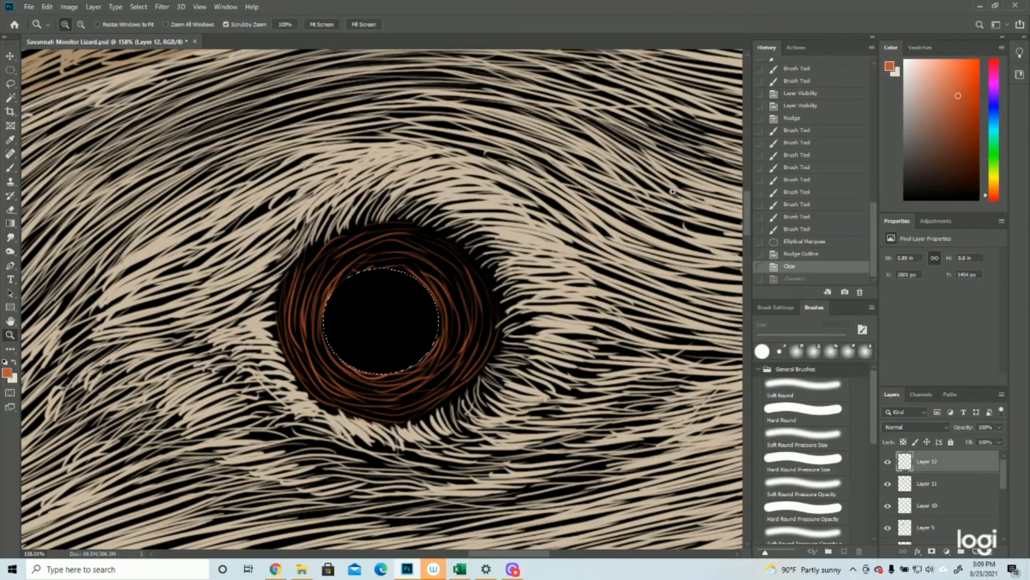
pyautogui.click(138, 6)
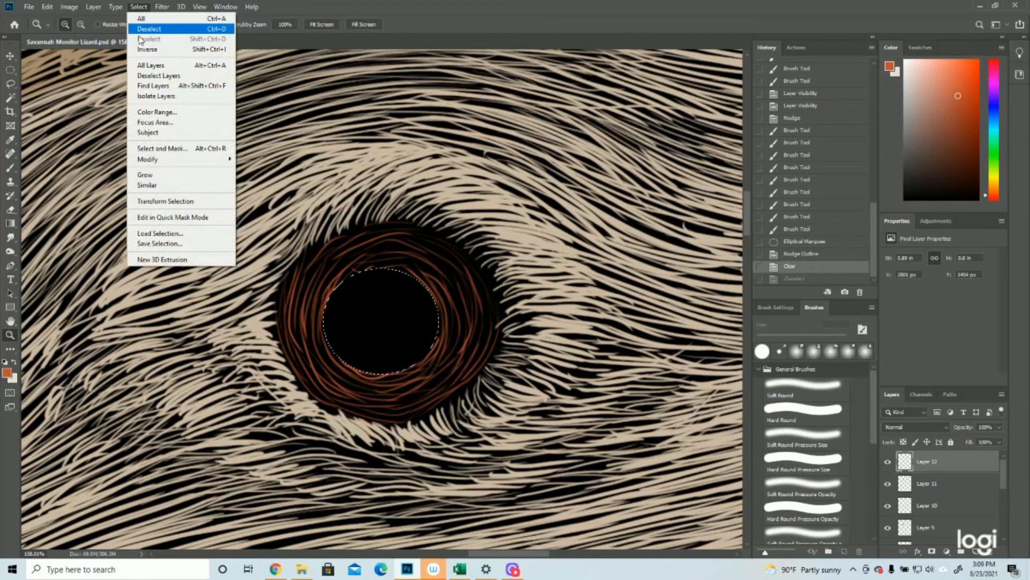
pyautogui.click(147, 64)
# Step: Brush orange strokes around the pupil's rim within the inverted selection to give it a crisp edge, and deselect
pyautogui.click(9, 167)
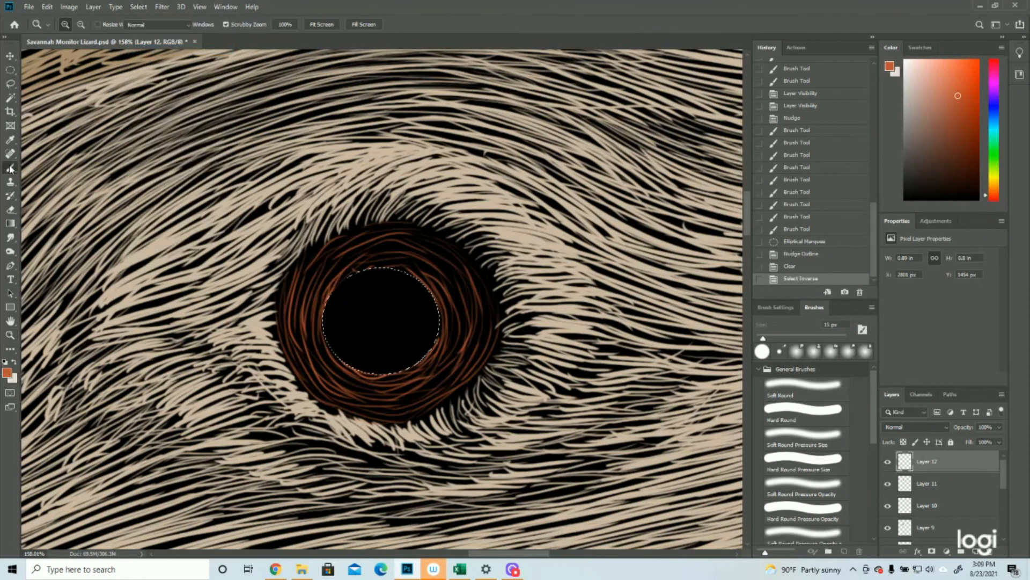
pyautogui.moveTo(359, 269); pyautogui.dragTo(330, 300)
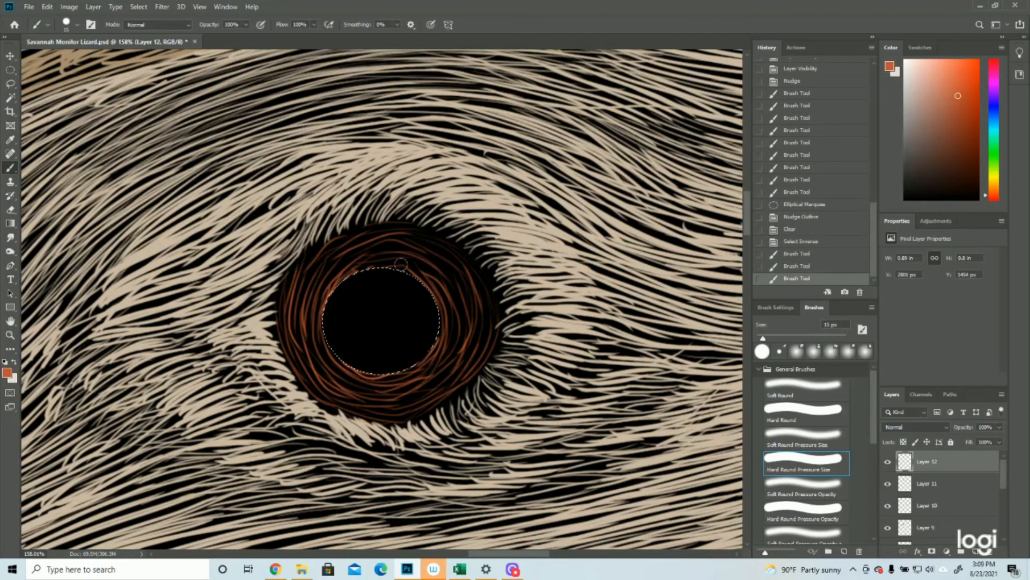
pyautogui.moveTo(405, 274)
pyautogui.mouseDown()
pyautogui.moveTo(437, 321)
pyautogui.moveTo(434, 350)
pyautogui.mouseUp()
pyautogui.moveTo(322, 331)
pyautogui.mouseDown()
pyautogui.moveTo(356, 373)
pyautogui.moveTo(326, 343)
pyautogui.moveTo(387, 378)
pyautogui.moveTo(346, 361)
pyautogui.moveTo(403, 376)
pyautogui.moveTo(352, 371)
pyautogui.moveTo(422, 360)
pyautogui.moveTo(384, 372)
pyautogui.moveTo(426, 355)
pyautogui.mouseUp()
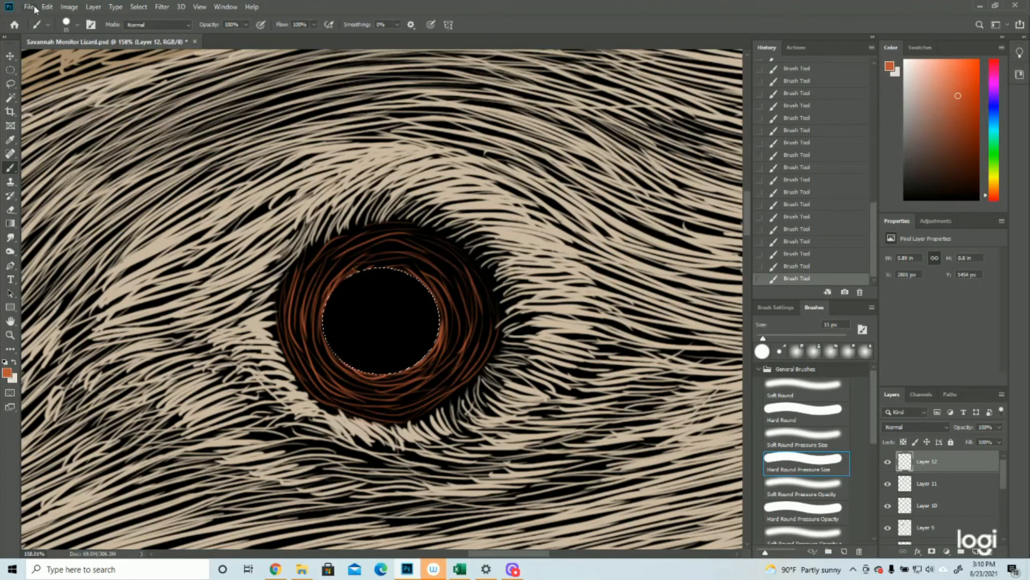
pyautogui.click(138, 6)
pyautogui.click(143, 29)
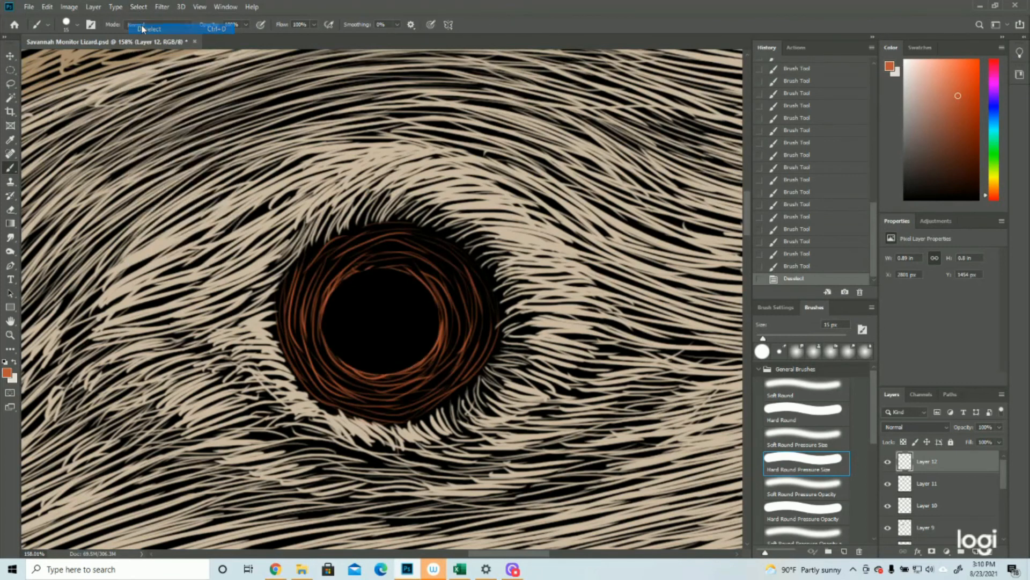
# Step: Review the whole lizard head and save the document
pyautogui.click(10, 334)
pyautogui.moveTo(382, 329); pyautogui.dragTo(317, 336)
pyautogui.click(490, 131)
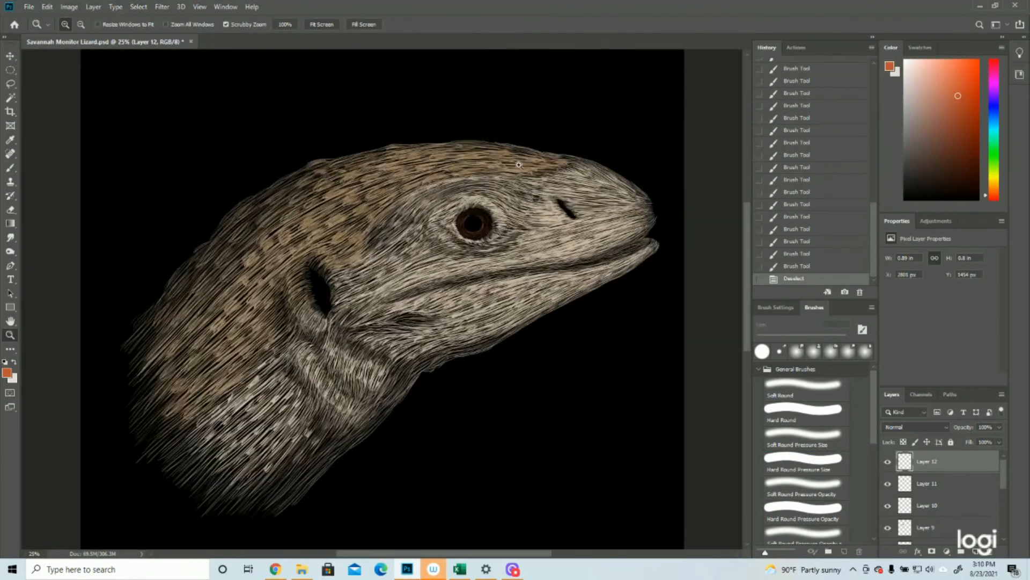
pyautogui.click(29, 7)
pyautogui.click(46, 116)
# Step: Add a new layer above Layer 12 and activate the Brush tool for painting on the eye
pyautogui.click(977, 551)
pyautogui.moveTo(469, 206); pyautogui.dragTo(591, 268)
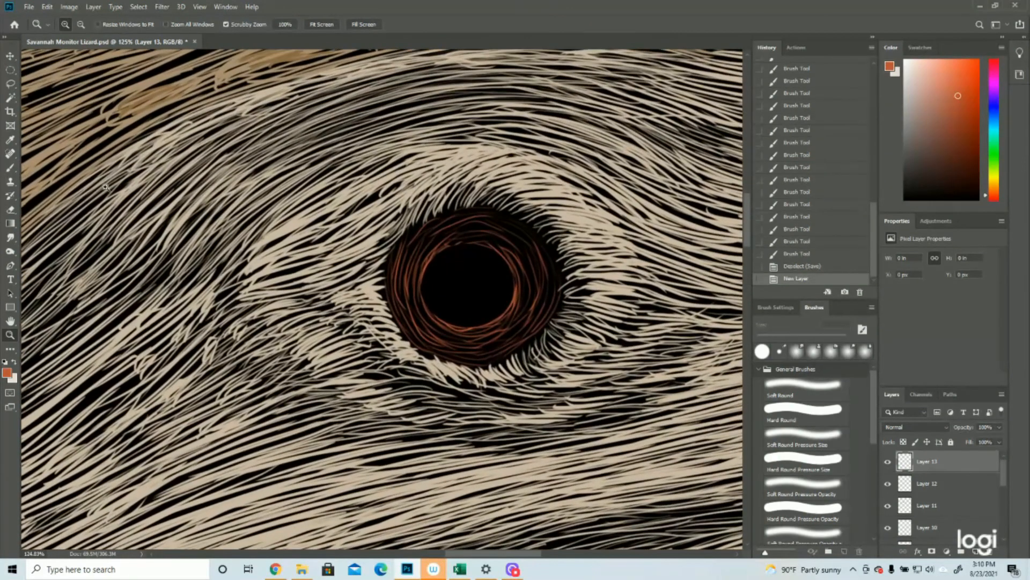
pyautogui.click(11, 167)
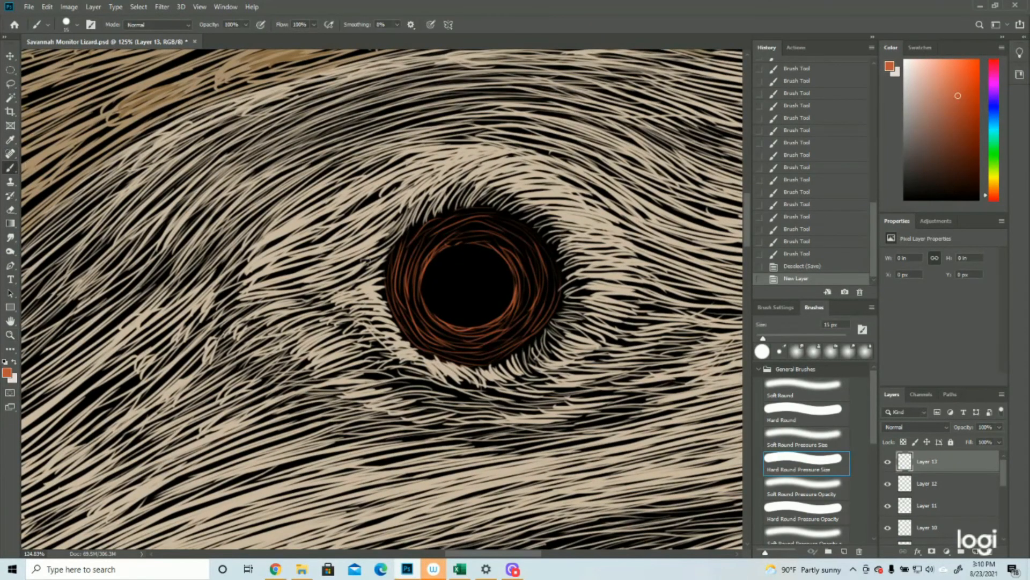
# Step: Brush orange strokes along the left and lower rim of the pupil on Layer 13
pyautogui.moveTo(424, 272); pyautogui.dragTo(424, 311)
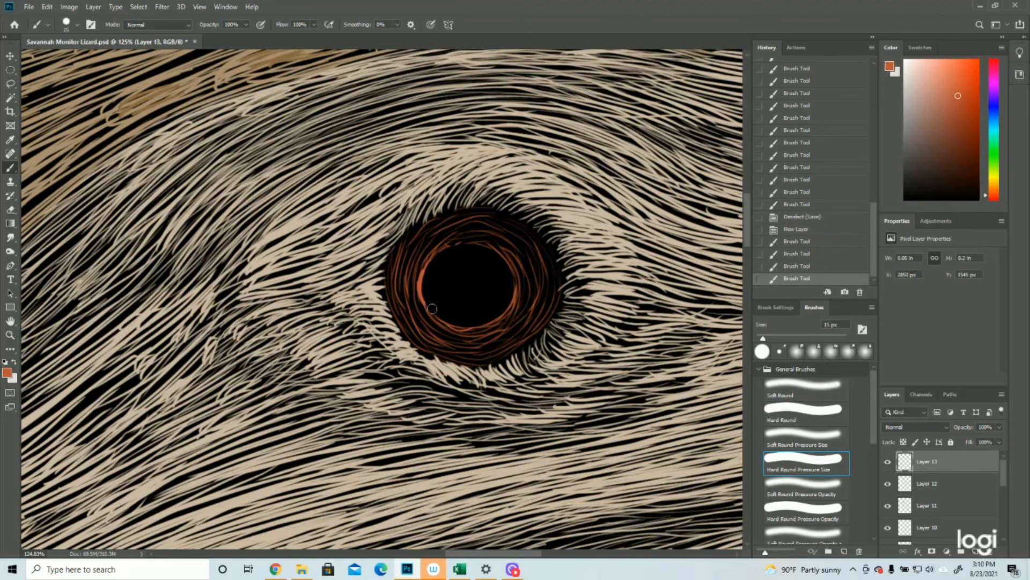
pyautogui.moveTo(421, 299)
pyautogui.mouseDown()
pyautogui.moveTo(449, 326)
pyautogui.moveTo(483, 335)
pyautogui.moveTo(440, 311)
pyautogui.moveTo(460, 326)
pyautogui.mouseUp()
pyautogui.moveTo(457, 325); pyautogui.dragTo(486, 326)
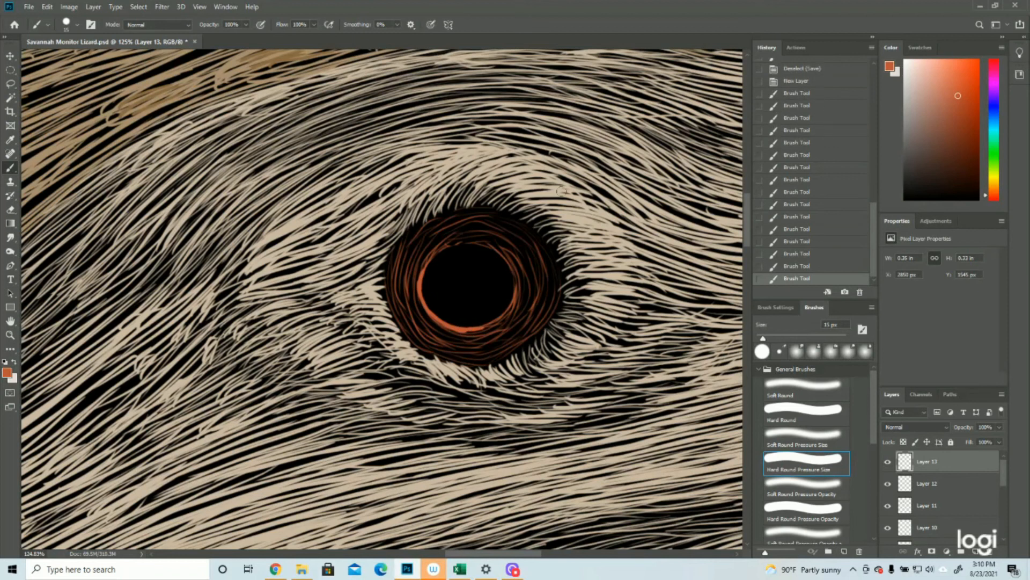
pyautogui.moveTo(568, 140)
pyautogui.mouseDown()
pyautogui.moveTo(507, 240)
pyautogui.moveTo(518, 205)
pyautogui.moveTo(529, 230)
pyautogui.mouseUp()
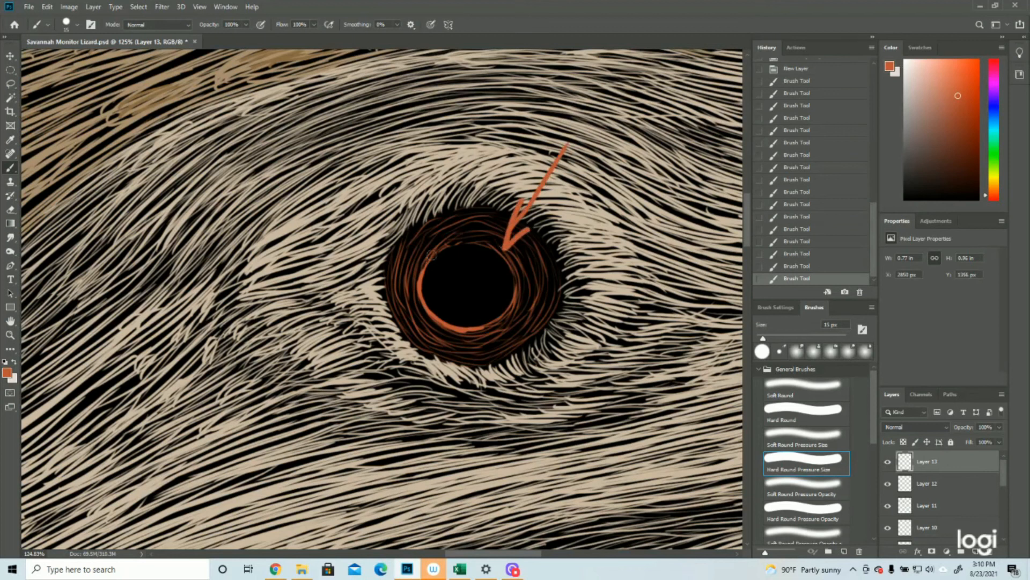
pyautogui.moveTo(422, 266)
pyautogui.mouseDown()
pyautogui.moveTo(424, 299)
pyautogui.moveTo(445, 325)
pyautogui.moveTo(502, 322)
pyautogui.mouseUp()
pyautogui.moveTo(440, 318)
pyautogui.mouseDown()
pyautogui.moveTo(436, 247)
pyautogui.moveTo(426, 290)
pyautogui.moveTo(448, 326)
pyautogui.mouseUp()
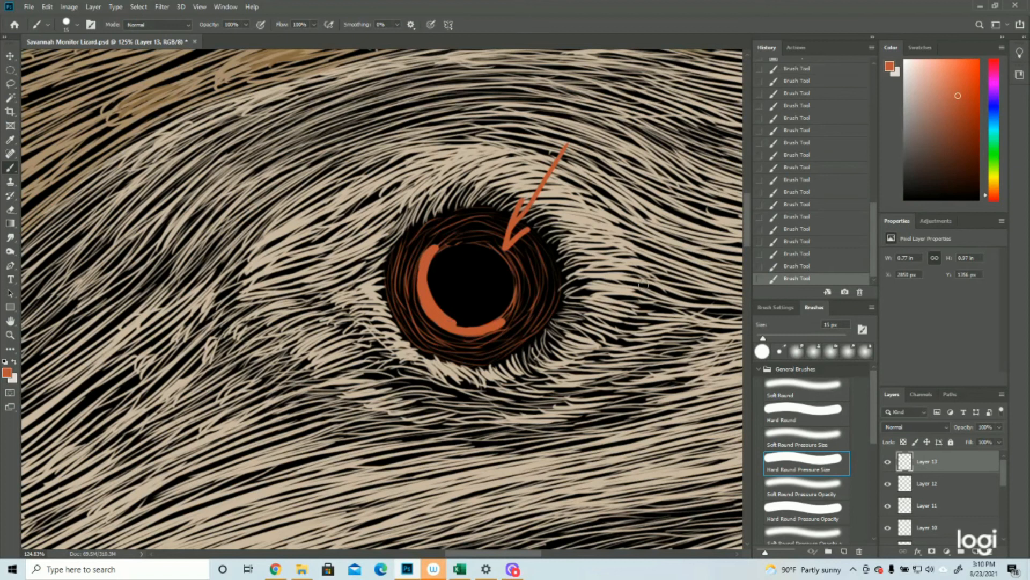
pyautogui.click(805, 266)
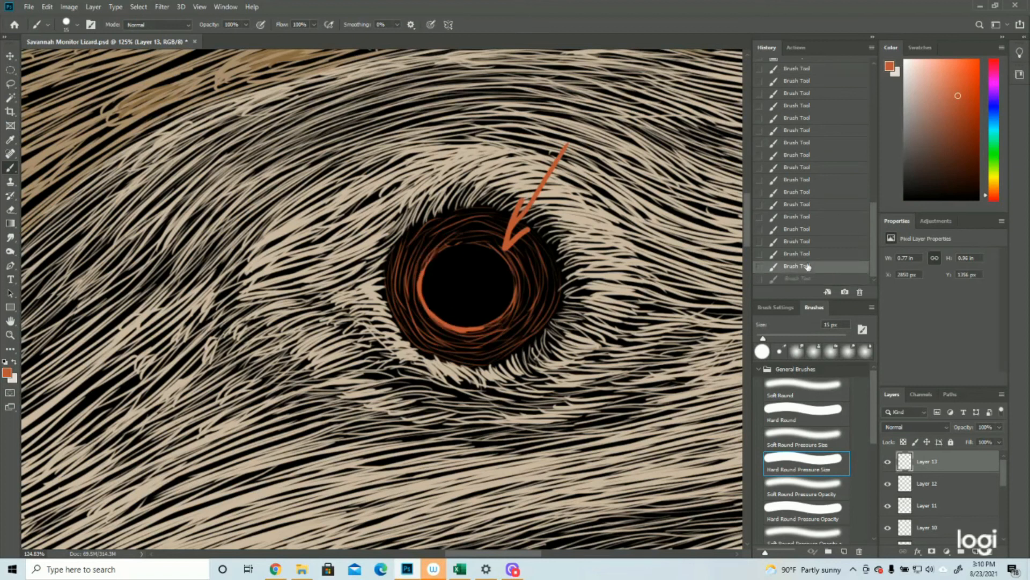
pyautogui.moveTo(433, 333)
pyautogui.mouseDown()
pyautogui.moveTo(494, 319)
pyautogui.moveTo(482, 327)
pyautogui.mouseUp()
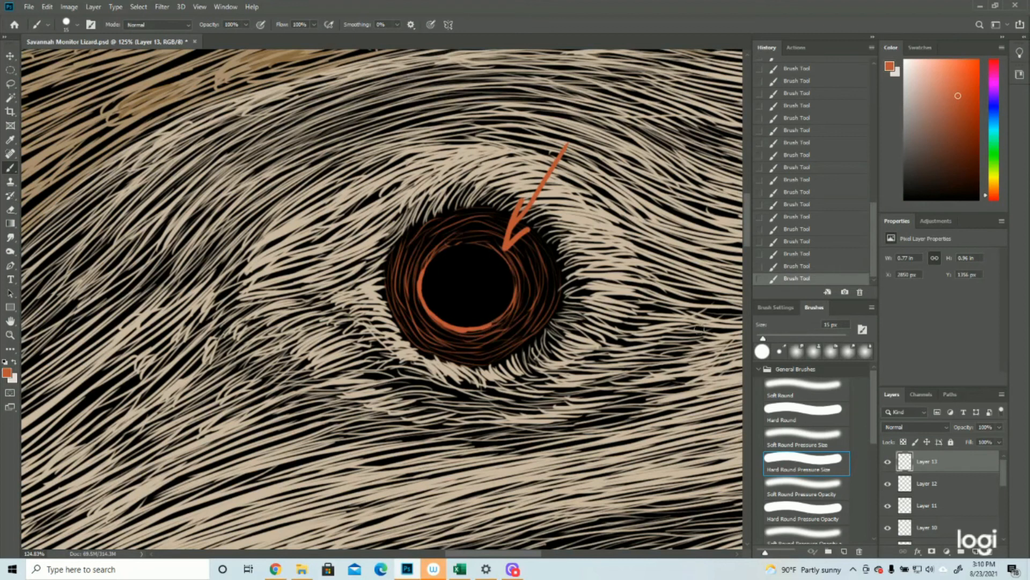
pyautogui.click(805, 266)
pyautogui.click(800, 253)
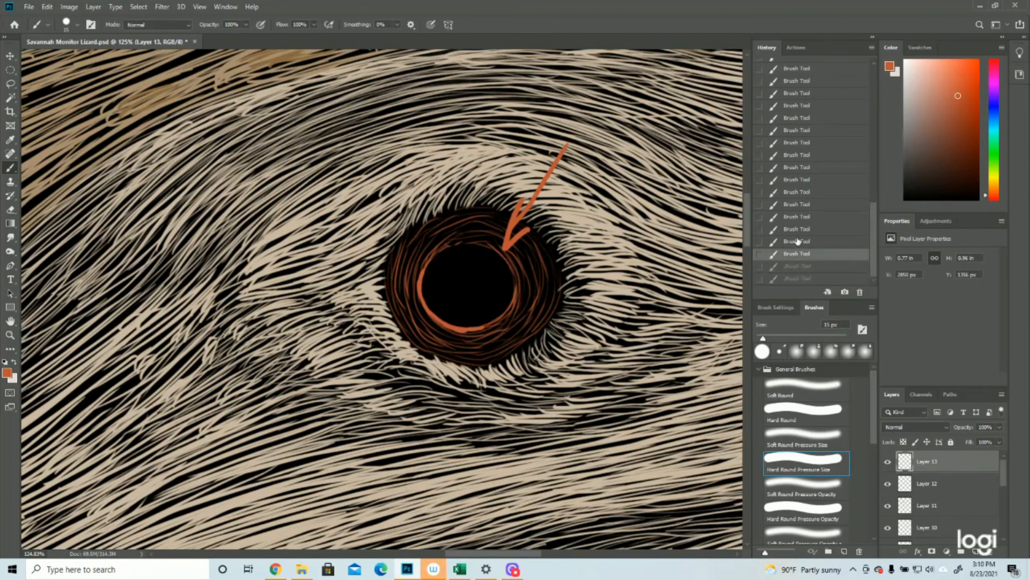
pyautogui.click(797, 241)
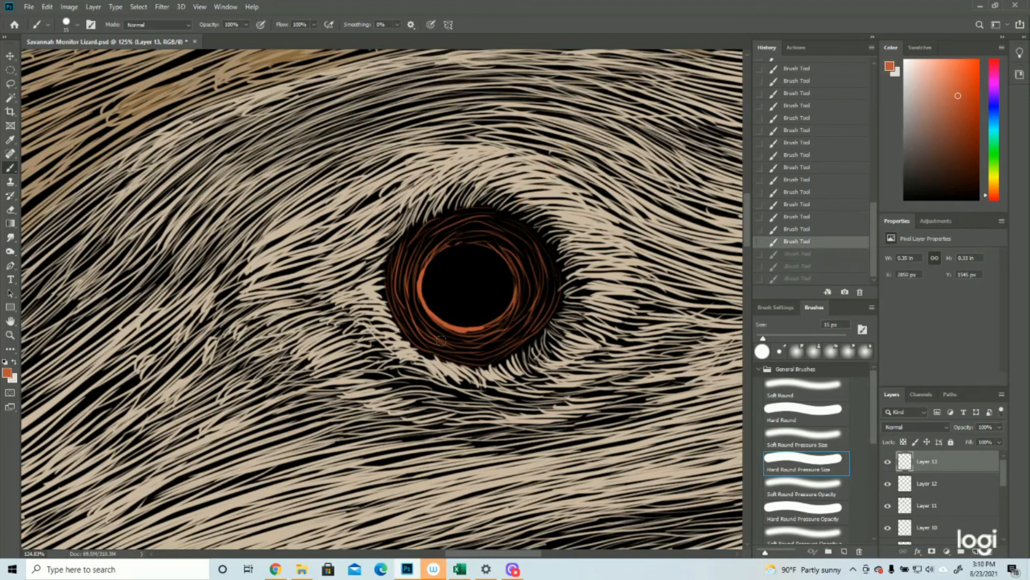
# Step: Fill the right and lower parts of the iris with dense curved orange strokes, redoing the last strokes along the lower edge
pyautogui.moveTo(489, 326); pyautogui.dragTo(488, 323)
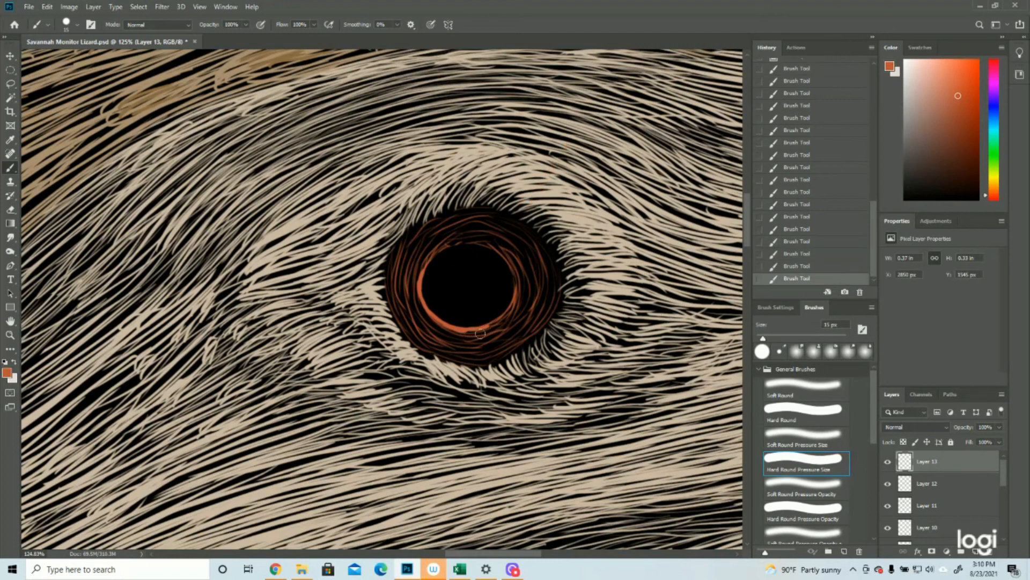
pyautogui.moveTo(527, 261); pyautogui.dragTo(532, 300)
pyautogui.moveTo(533, 268)
pyautogui.mouseDown()
pyautogui.moveTo(531, 299)
pyautogui.moveTo(539, 275)
pyautogui.moveTo(531, 314)
pyautogui.moveTo(538, 261)
pyautogui.moveTo(535, 303)
pyautogui.moveTo(545, 277)
pyautogui.moveTo(548, 298)
pyautogui.moveTo(552, 270)
pyautogui.moveTo(543, 314)
pyautogui.moveTo(559, 269)
pyautogui.moveTo(529, 317)
pyautogui.mouseUp()
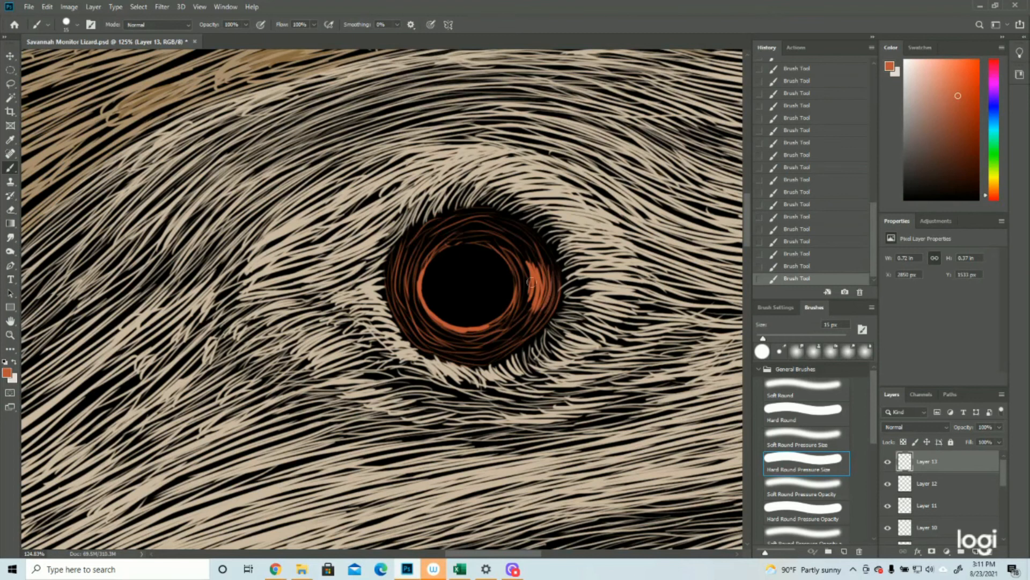
pyautogui.moveTo(522, 261)
pyautogui.mouseDown()
pyautogui.moveTo(524, 299)
pyautogui.moveTo(525, 263)
pyautogui.moveTo(520, 295)
pyautogui.moveTo(512, 264)
pyautogui.moveTo(519, 305)
pyautogui.moveTo(532, 291)
pyautogui.moveTo(509, 322)
pyautogui.moveTo(535, 283)
pyautogui.moveTo(516, 325)
pyautogui.moveTo(539, 291)
pyautogui.moveTo(514, 333)
pyautogui.moveTo(550, 291)
pyautogui.moveTo(522, 336)
pyautogui.moveTo(548, 305)
pyautogui.moveTo(538, 321)
pyautogui.moveTo(536, 296)
pyautogui.moveTo(486, 338)
pyautogui.moveTo(531, 298)
pyautogui.moveTo(490, 329)
pyautogui.moveTo(530, 282)
pyautogui.moveTo(502, 318)
pyautogui.moveTo(518, 307)
pyautogui.moveTo(525, 293)
pyautogui.moveTo(476, 334)
pyautogui.moveTo(409, 315)
pyautogui.moveTo(462, 324)
pyautogui.moveTo(448, 332)
pyautogui.moveTo(495, 329)
pyautogui.moveTo(440, 332)
pyautogui.moveTo(465, 330)
pyautogui.moveTo(436, 322)
pyautogui.moveTo(461, 333)
pyautogui.moveTo(437, 332)
pyautogui.moveTo(497, 334)
pyautogui.moveTo(446, 334)
pyautogui.moveTo(478, 345)
pyautogui.moveTo(441, 333)
pyautogui.moveTo(430, 317)
pyautogui.moveTo(456, 335)
pyautogui.moveTo(428, 327)
pyautogui.moveTo(435, 337)
pyautogui.moveTo(488, 347)
pyautogui.moveTo(428, 340)
pyautogui.moveTo(503, 346)
pyautogui.moveTo(441, 351)
pyautogui.moveTo(499, 346)
pyautogui.moveTo(466, 339)
pyautogui.mouseUp()
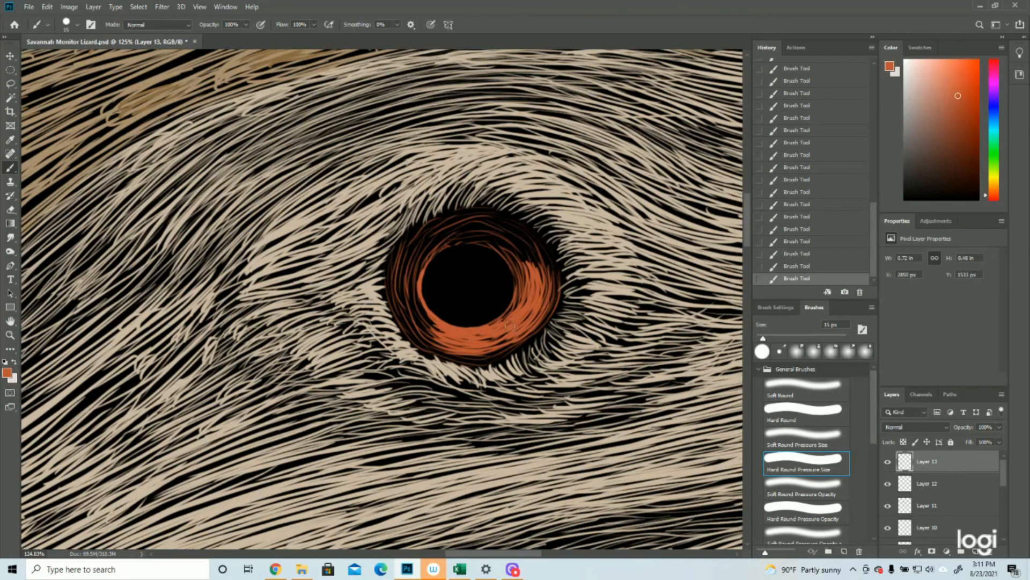
pyautogui.moveTo(534, 325)
pyautogui.mouseDown()
pyautogui.moveTo(473, 349)
pyautogui.moveTo(499, 349)
pyautogui.moveTo(502, 337)
pyautogui.moveTo(462, 358)
pyautogui.moveTo(516, 339)
pyautogui.moveTo(445, 354)
pyautogui.mouseUp()
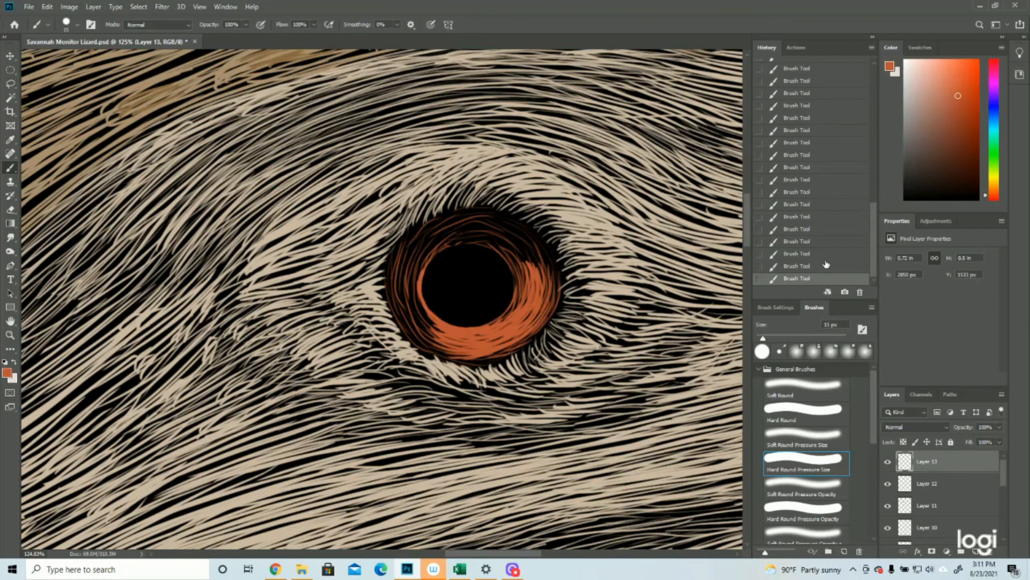
pyautogui.click(809, 255)
pyautogui.moveTo(428, 349)
pyautogui.mouseDown()
pyautogui.moveTo(496, 357)
pyautogui.moveTo(441, 357)
pyautogui.moveTo(520, 349)
pyautogui.moveTo(466, 363)
pyautogui.moveTo(530, 344)
pyautogui.mouseUp()
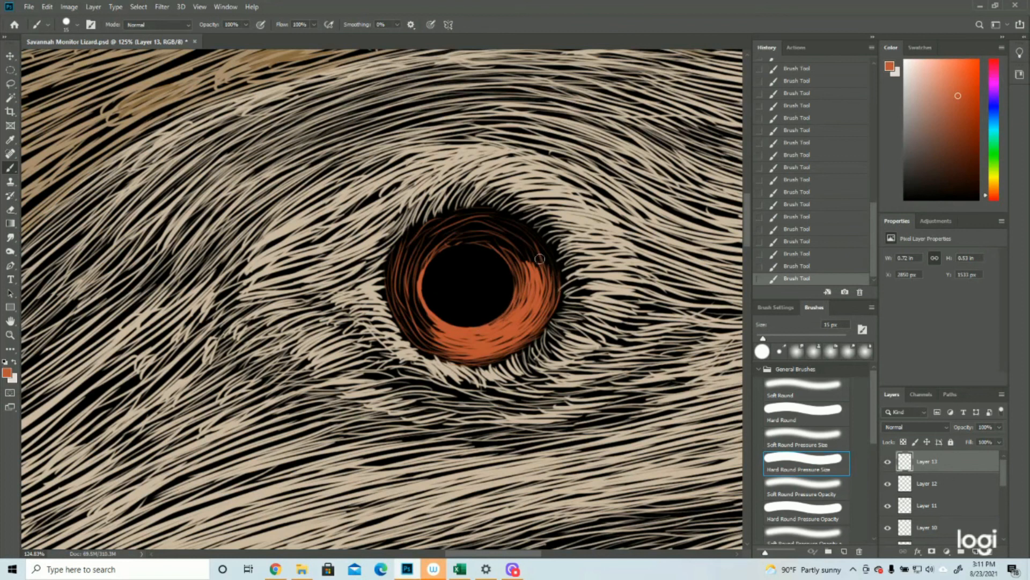
# Step: Brush curved orange strokes down the left side of the iris, from its upper left to the lower rim
pyautogui.moveTo(418, 277); pyautogui.dragTo(420, 321)
pyautogui.moveTo(411, 263)
pyautogui.mouseDown()
pyautogui.moveTo(420, 325)
pyautogui.moveTo(432, 333)
pyautogui.mouseUp()
pyautogui.moveTo(407, 295); pyautogui.dragTo(436, 337)
pyautogui.moveTo(421, 251); pyautogui.dragTo(428, 307)
pyautogui.moveTo(411, 264)
pyautogui.mouseDown()
pyautogui.moveTo(418, 311)
pyautogui.moveTo(413, 257)
pyautogui.moveTo(423, 295)
pyautogui.moveTo(409, 306)
pyautogui.moveTo(405, 284)
pyautogui.moveTo(429, 341)
pyautogui.mouseUp()
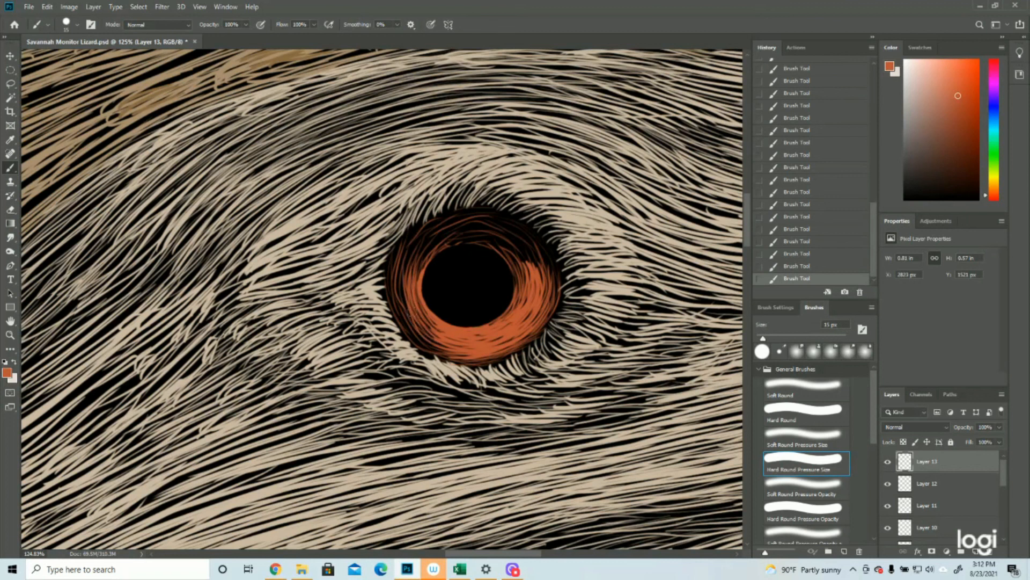
pyautogui.moveTo(402, 263)
pyautogui.mouseDown()
pyautogui.moveTo(413, 299)
pyautogui.moveTo(404, 303)
pyautogui.moveTo(403, 275)
pyautogui.moveTo(421, 334)
pyautogui.mouseUp()
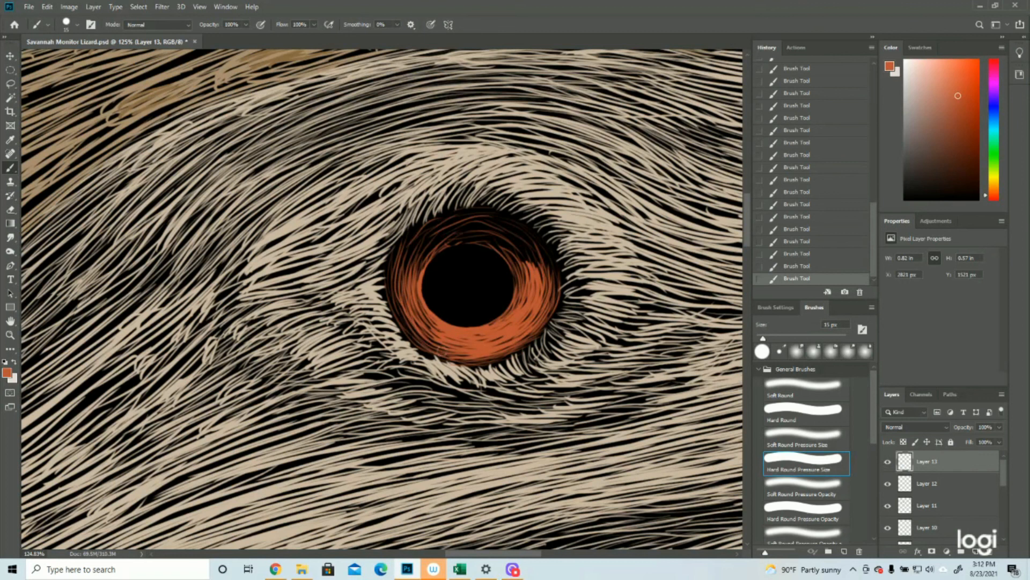
pyautogui.moveTo(396, 272)
pyautogui.mouseDown()
pyautogui.moveTo(413, 317)
pyautogui.moveTo(405, 320)
pyautogui.moveTo(390, 277)
pyautogui.moveTo(396, 314)
pyautogui.moveTo(442, 356)
pyautogui.mouseUp()
pyautogui.moveTo(394, 265); pyautogui.dragTo(432, 340)
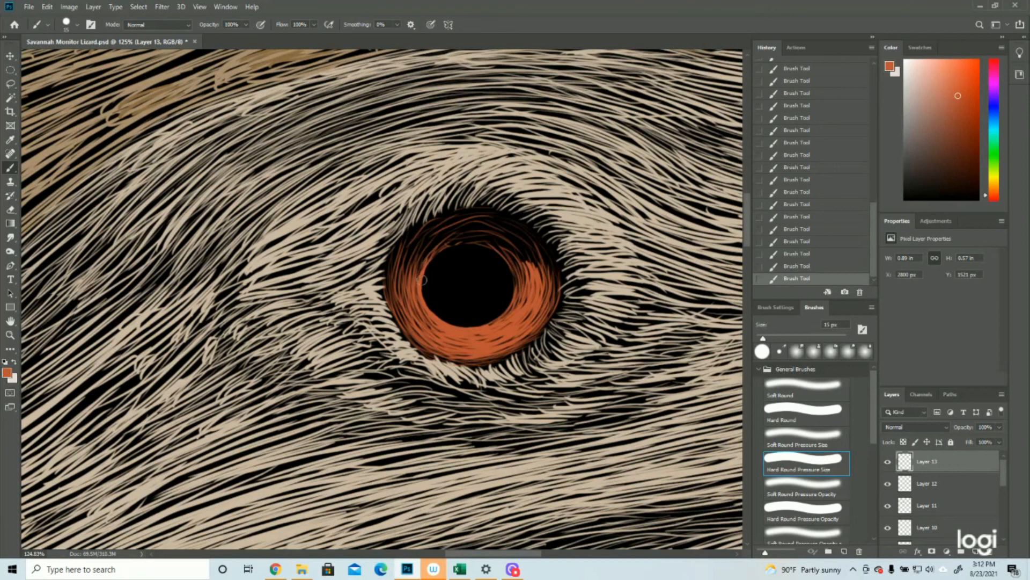
pyautogui.moveTo(432, 252); pyautogui.dragTo(430, 262)
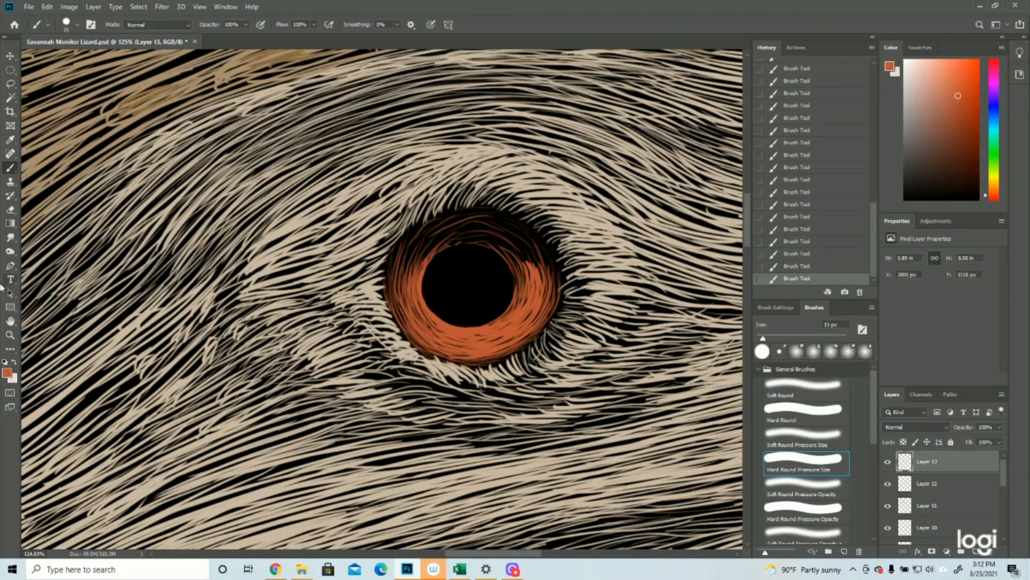
# Step: Brush thinner, sparser orange strokes across the upper part of the iris, following its curve and leaving dark gaps
pyautogui.click(9, 334)
pyautogui.moveTo(459, 376)
pyautogui.mouseDown()
pyautogui.moveTo(369, 375)
pyautogui.moveTo(451, 375)
pyautogui.mouseUp()
pyautogui.click(10, 167)
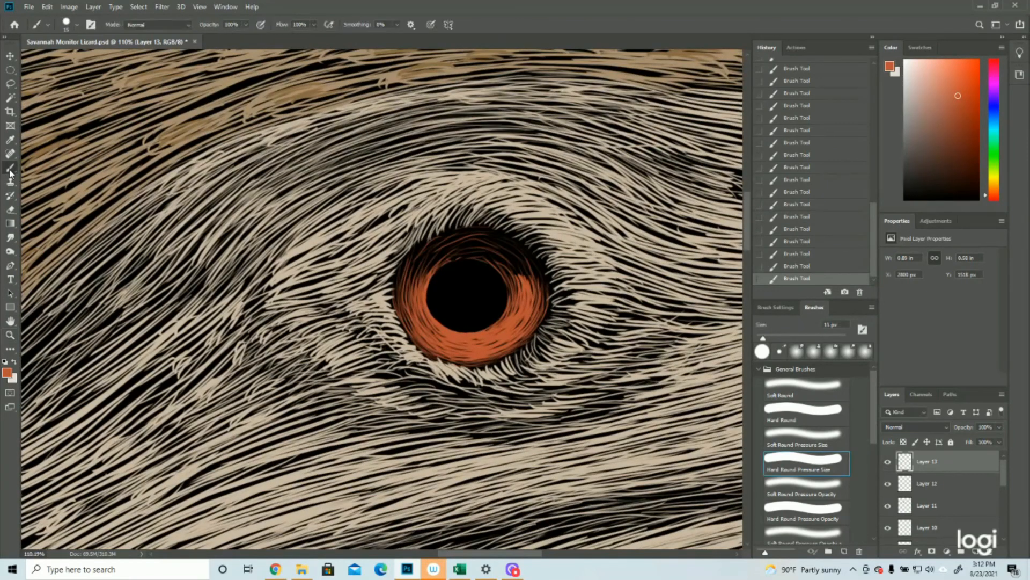
pyautogui.moveTo(482, 249)
pyautogui.mouseDown()
pyautogui.moveTo(527, 284)
pyautogui.moveTo(489, 244)
pyautogui.moveTo(528, 284)
pyautogui.moveTo(497, 242)
pyautogui.moveTo(524, 272)
pyautogui.moveTo(522, 257)
pyautogui.moveTo(523, 274)
pyautogui.moveTo(509, 239)
pyautogui.moveTo(535, 285)
pyautogui.moveTo(525, 250)
pyautogui.moveTo(542, 296)
pyautogui.mouseUp()
pyautogui.moveTo(525, 250); pyautogui.dragTo(545, 290)
pyautogui.moveTo(493, 259); pyautogui.dragTo(521, 278)
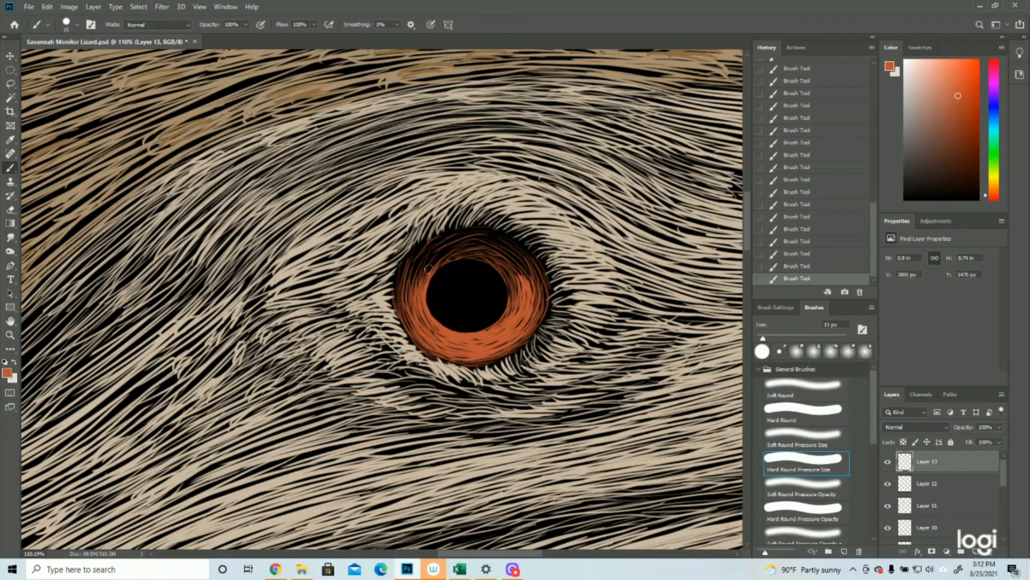
pyautogui.moveTo(447, 251); pyautogui.dragTo(475, 231)
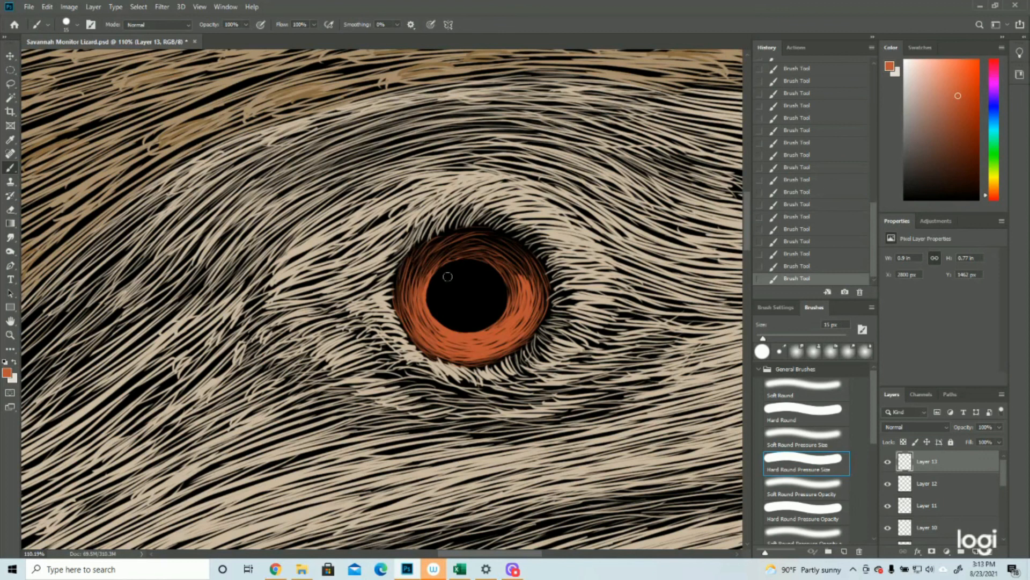
pyautogui.moveTo(507, 247)
pyautogui.mouseDown()
pyautogui.moveTo(461, 235)
pyautogui.moveTo(519, 246)
pyautogui.moveTo(469, 227)
pyautogui.moveTo(517, 247)
pyautogui.mouseUp()
# Step: Compare the last two strokes through the history, restore them, and add more orange strokes along the iris's upper rim
pyautogui.click(800, 255)
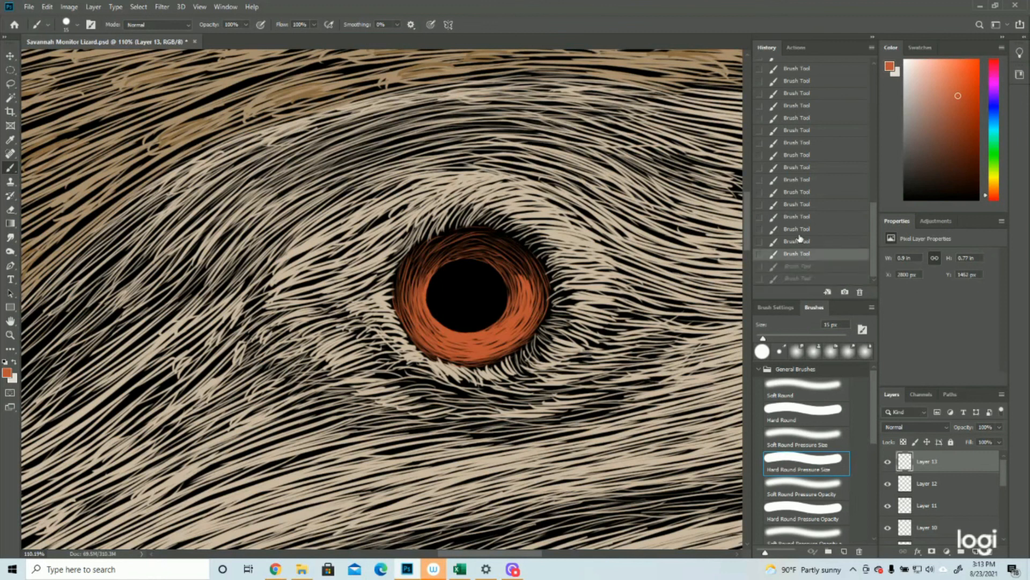
pyautogui.hotkey('ctrl', 'shift', 'z')
pyautogui.hotkey('ctrl', 'shift', 'z')
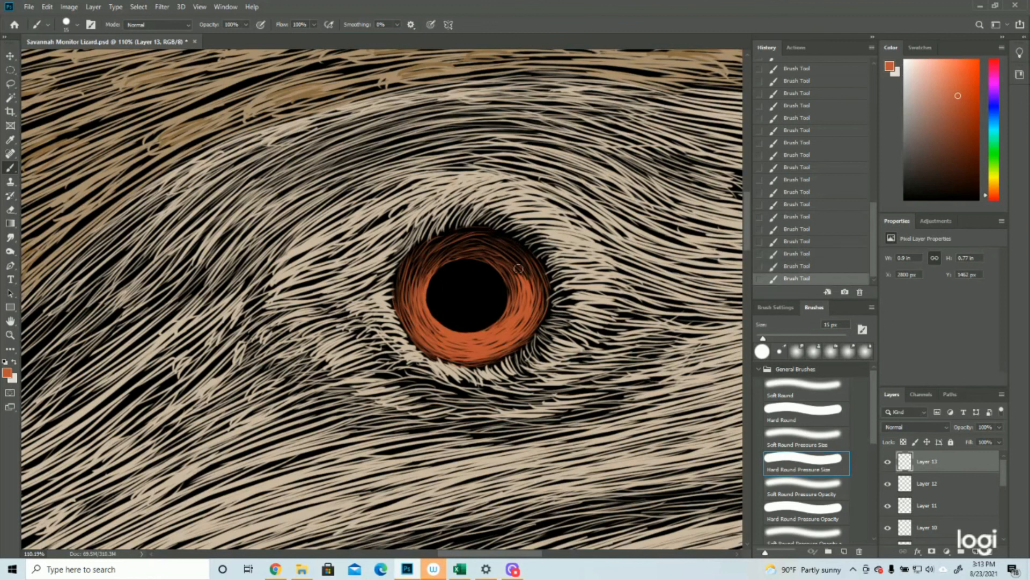
pyautogui.moveTo(471, 229); pyautogui.dragTo(521, 252)
pyautogui.moveTo(491, 228); pyautogui.dragTo(431, 245)
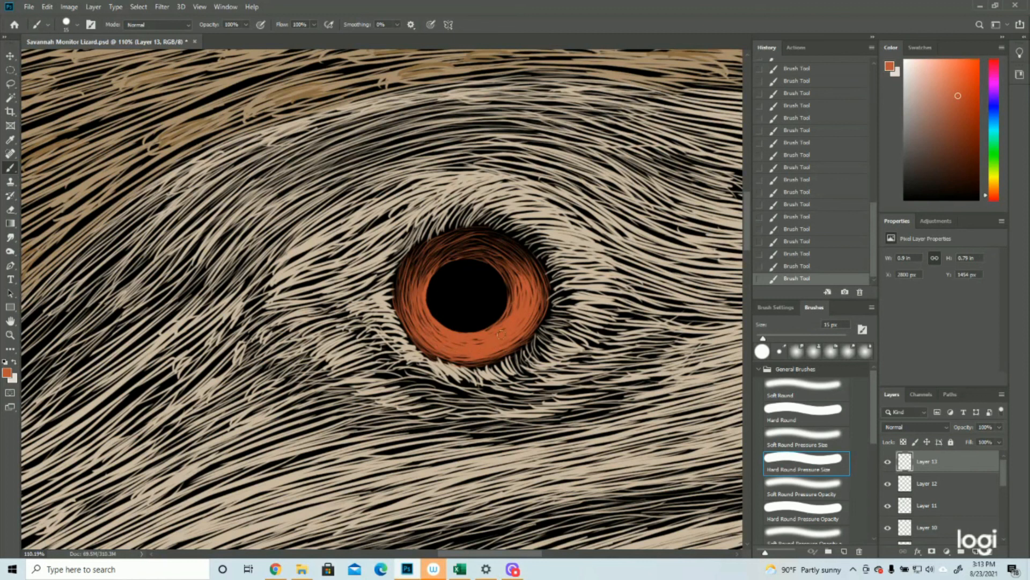
# Step: Review the whole lizard head and save the document
pyautogui.click(10, 334)
pyautogui.hotkey('ctrl', '0')
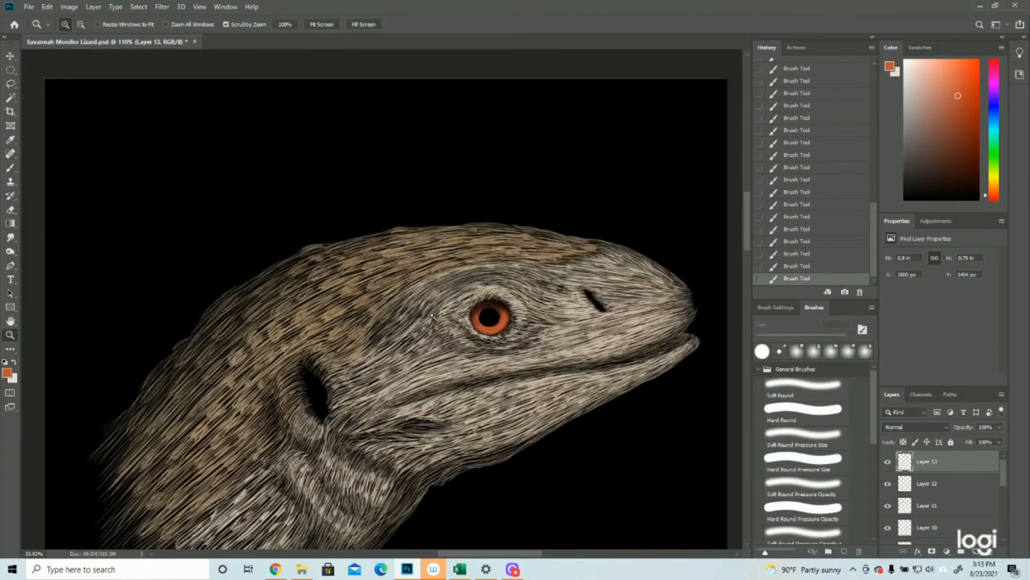
pyautogui.click(477, 154)
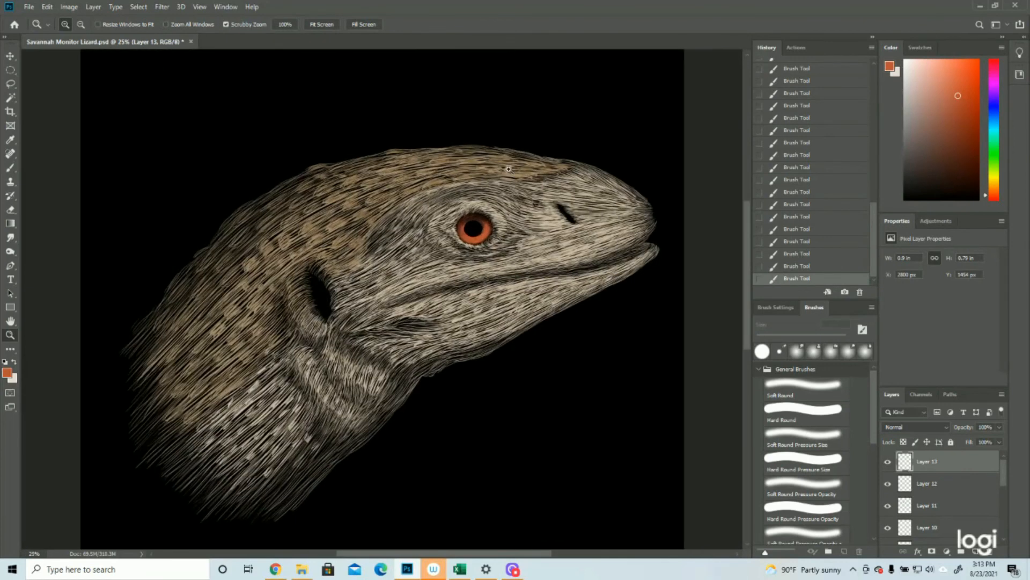
pyautogui.click(29, 6)
pyautogui.click(38, 116)
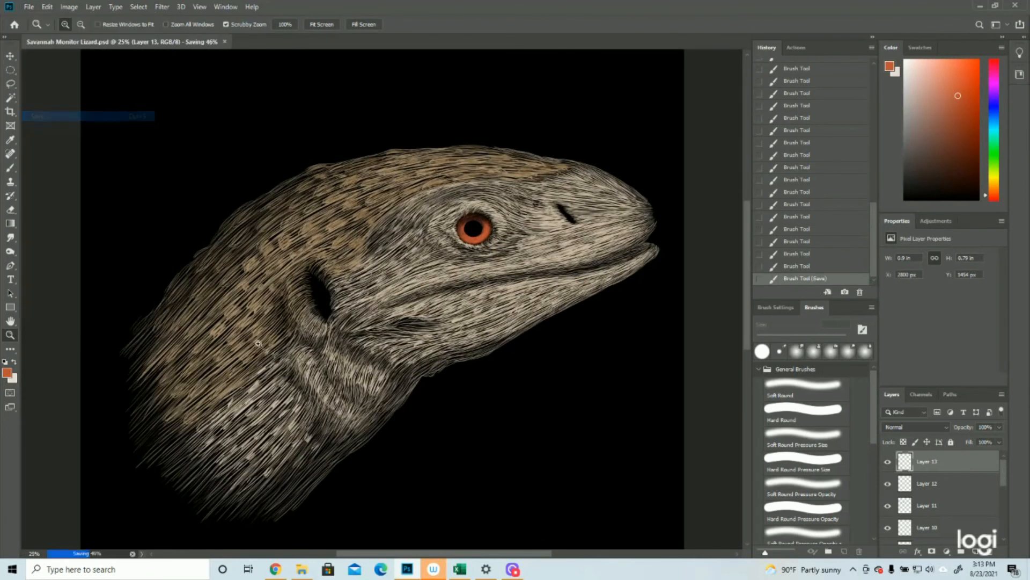
# Step: Add a new layer above Layer 13 and set the foreground colour to the off-white e6dcd2
pyautogui.click(976, 551)
pyautogui.click(8, 371)
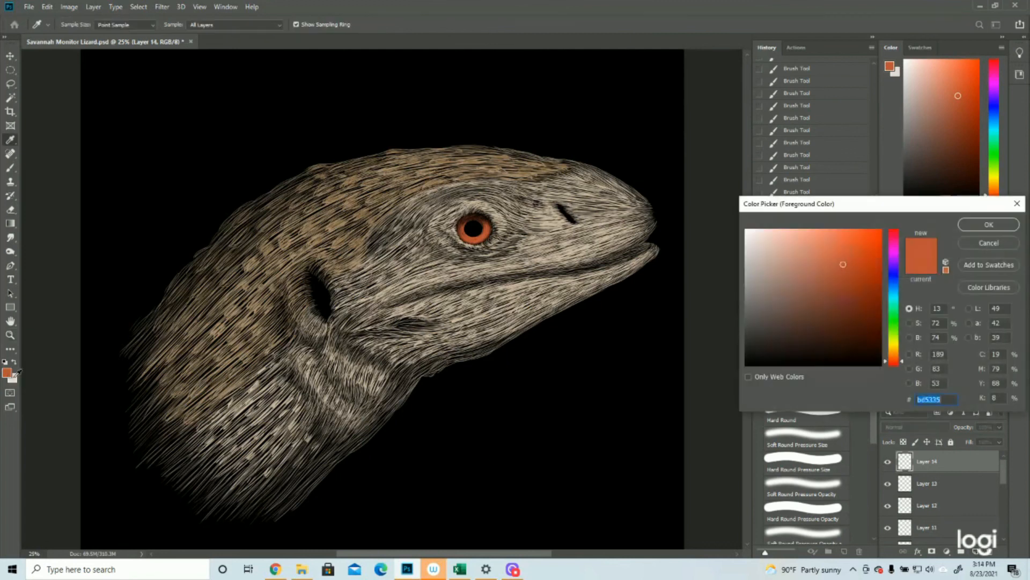
pyautogui.click(16, 379)
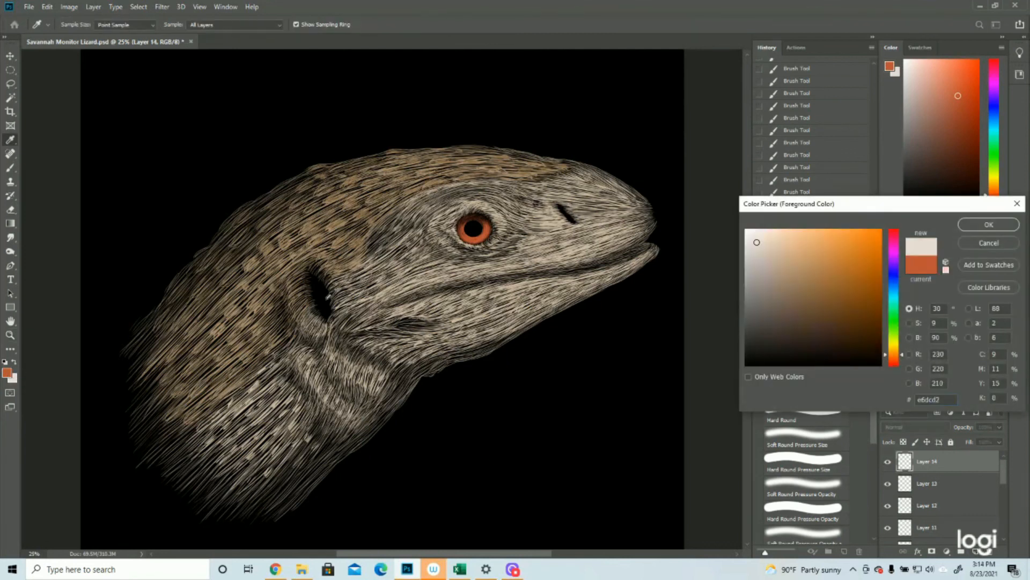
pyautogui.click(994, 225)
# Step: Draw a small elliptical selection about 0.14 by 0.13 in, overlapping the pupil's right edge and the iris
pyautogui.press('z')
pyautogui.click(557, 213)
pyautogui.click(501, 221)
pyautogui.click(443, 241)
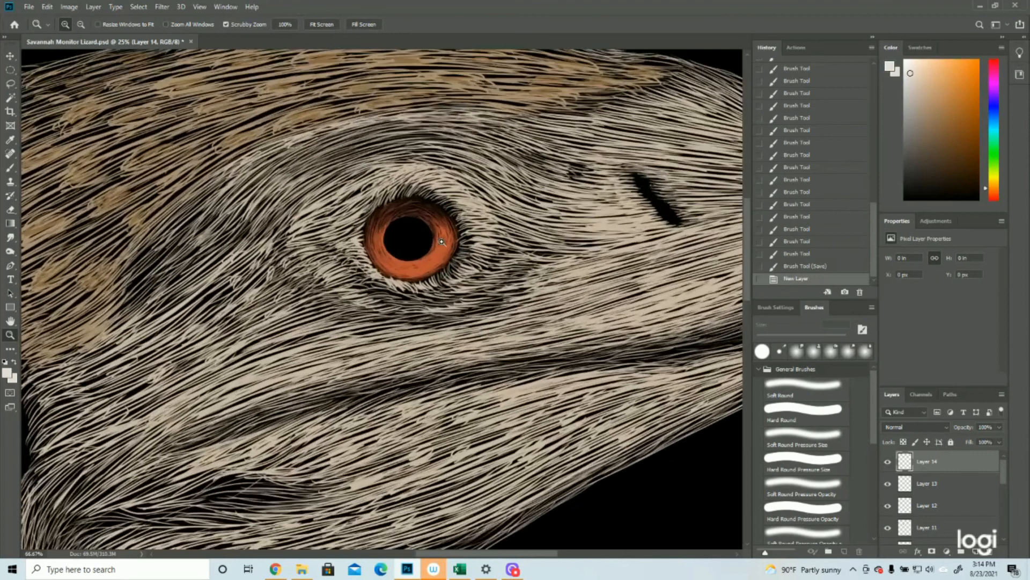
pyautogui.click(441, 241)
pyautogui.press('m')
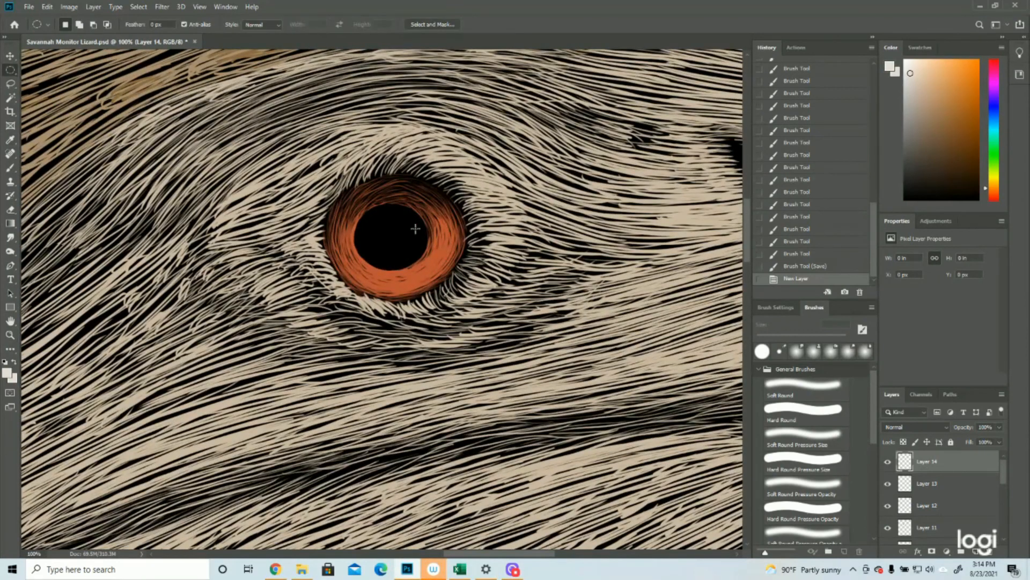
pyautogui.moveTo(413, 224); pyautogui.dragTo(436, 244)
# Step: Fill the elliptical selection with the foreground colour at 100% opacity in Normal mode, and deselect
pyautogui.click(50, 6)
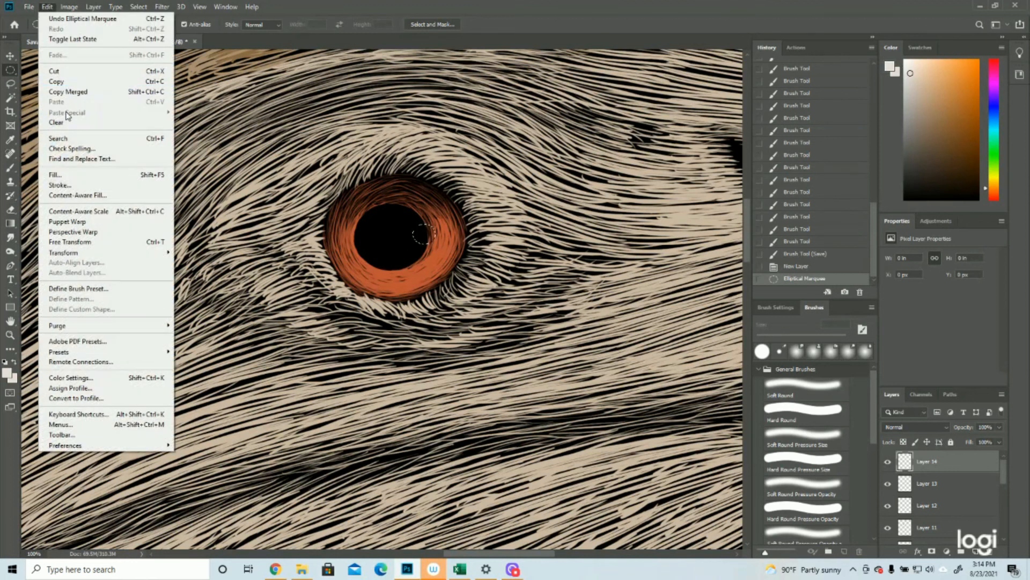
pyautogui.click(55, 175)
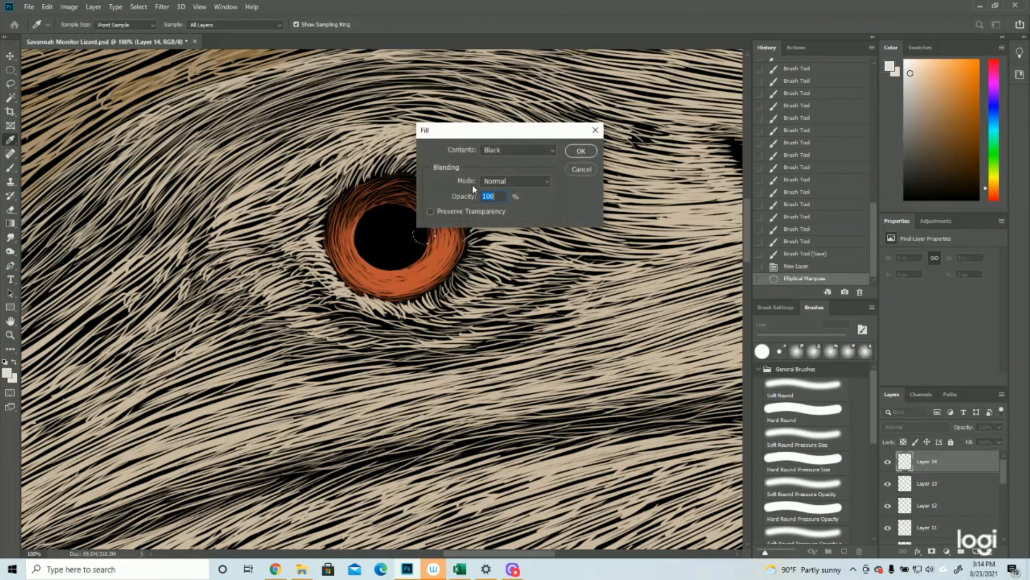
pyautogui.click(516, 150)
pyautogui.click(523, 159)
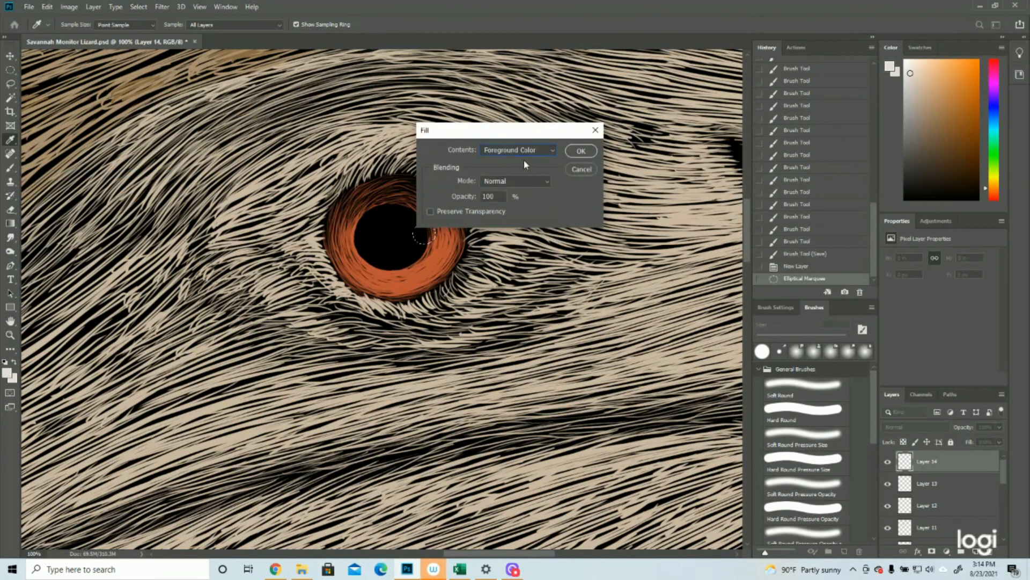
pyautogui.click(593, 155)
pyautogui.click(139, 6)
pyautogui.click(150, 28)
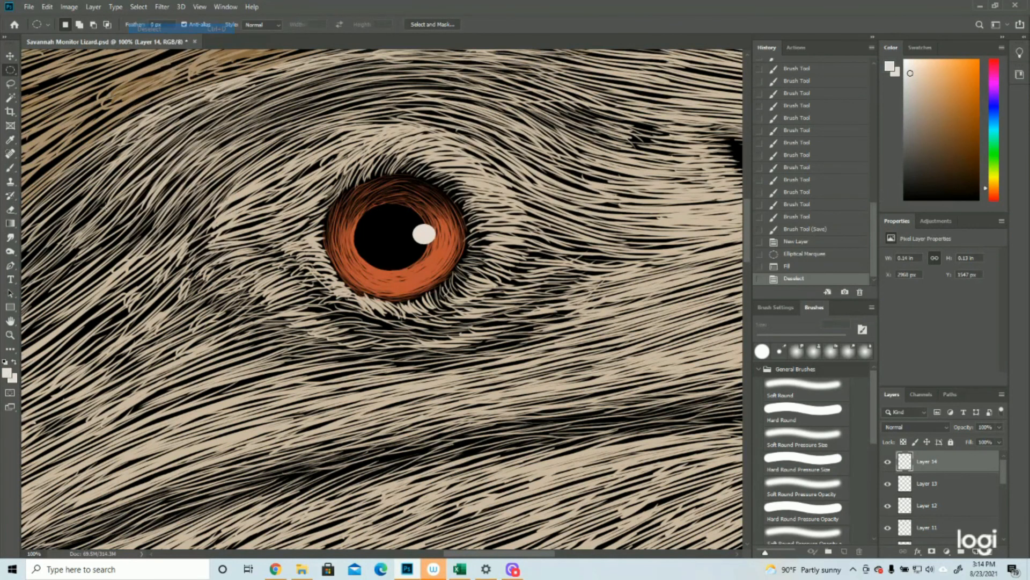
# Step: Check the eye highlight against the full lizard head and save the document
pyautogui.click(10, 334)
pyautogui.hotkey('ctrl', '0')
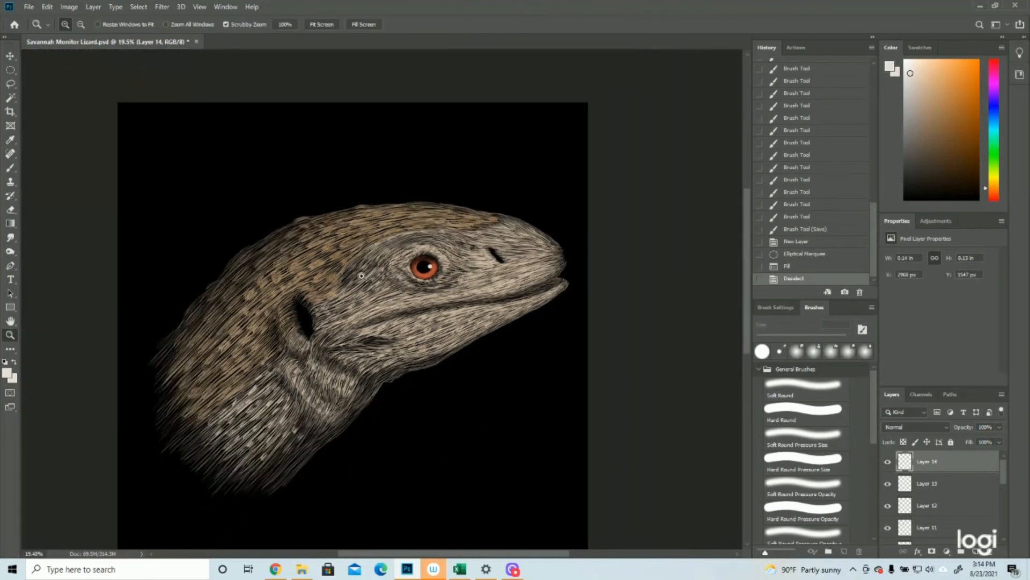
pyautogui.moveTo(405, 313); pyautogui.dragTo(392, 294)
pyautogui.hotkey('ctrl', '0')
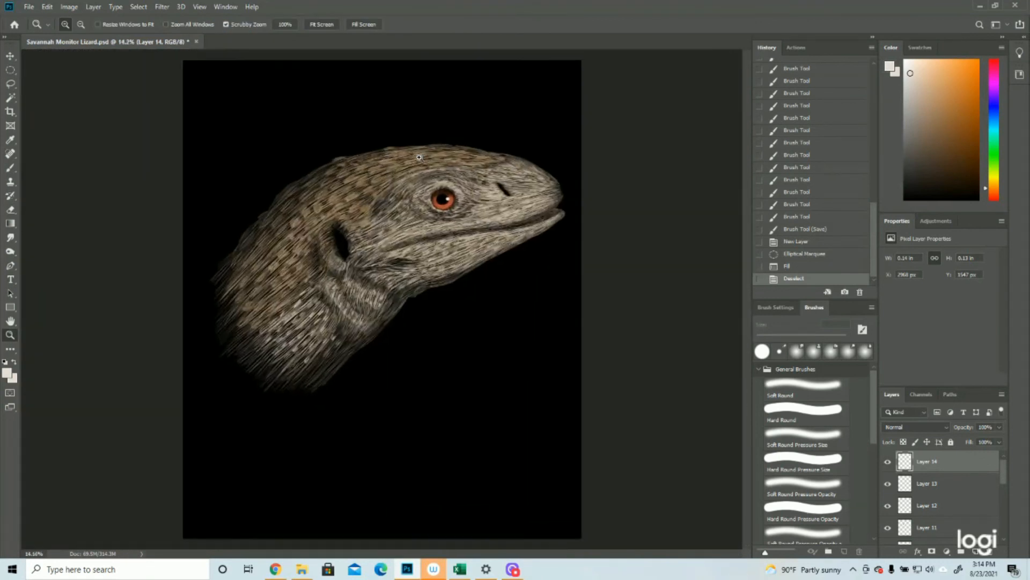
pyautogui.moveTo(420, 157); pyautogui.dragTo(548, 309)
pyautogui.click(28, 6)
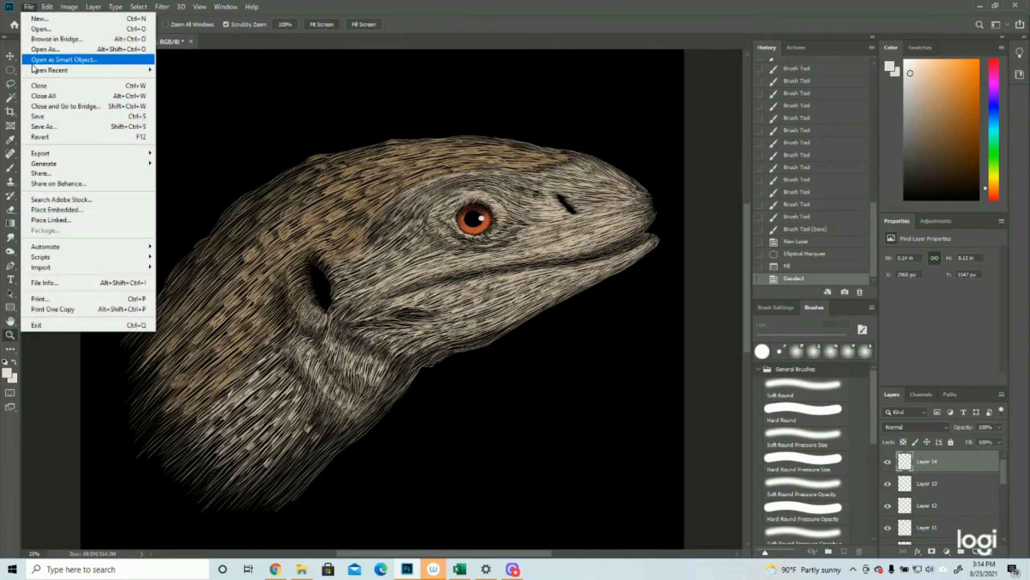
pyautogui.click(39, 115)
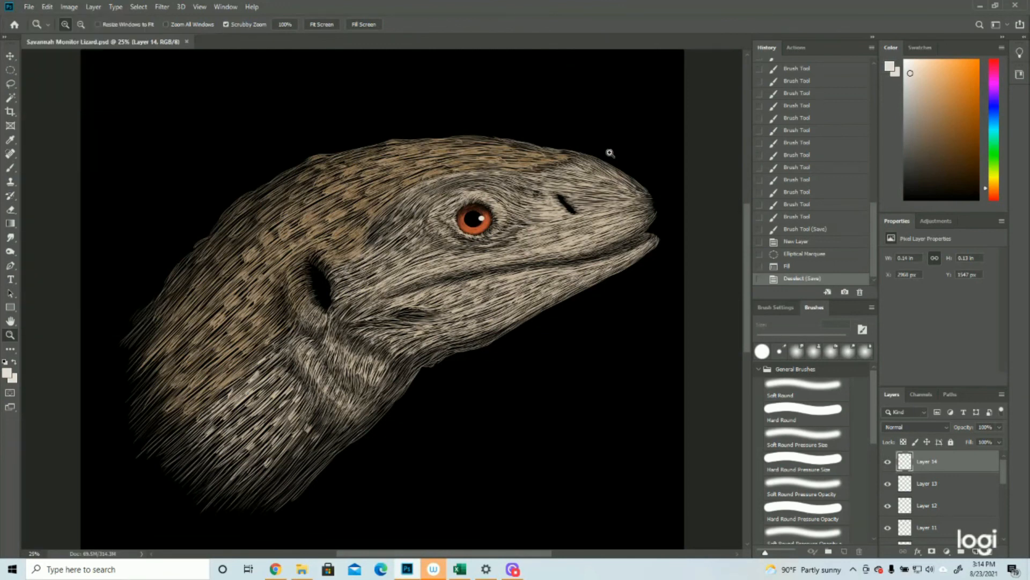